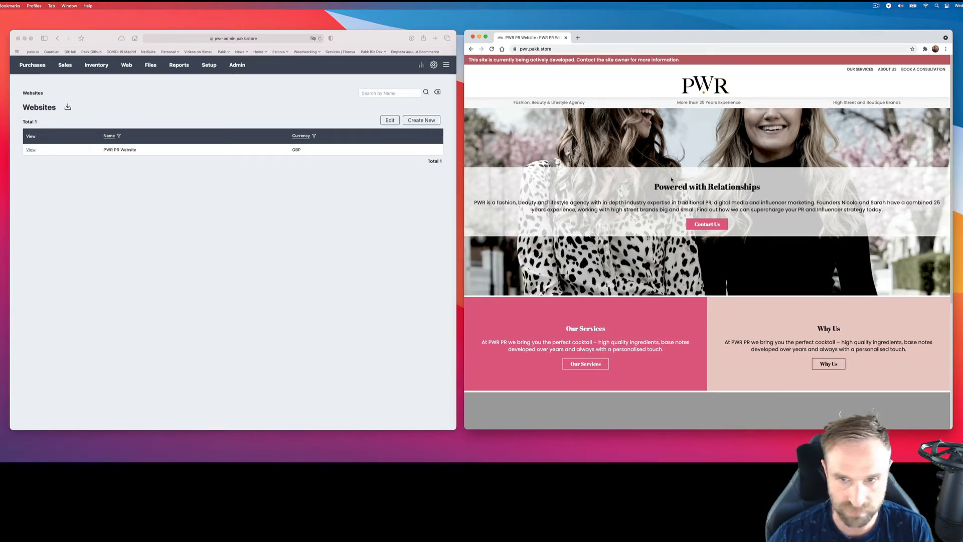
# Open the PWR PR Website record from the Websites list and show its store homepage blocks.
pyautogui.click(188, 236)
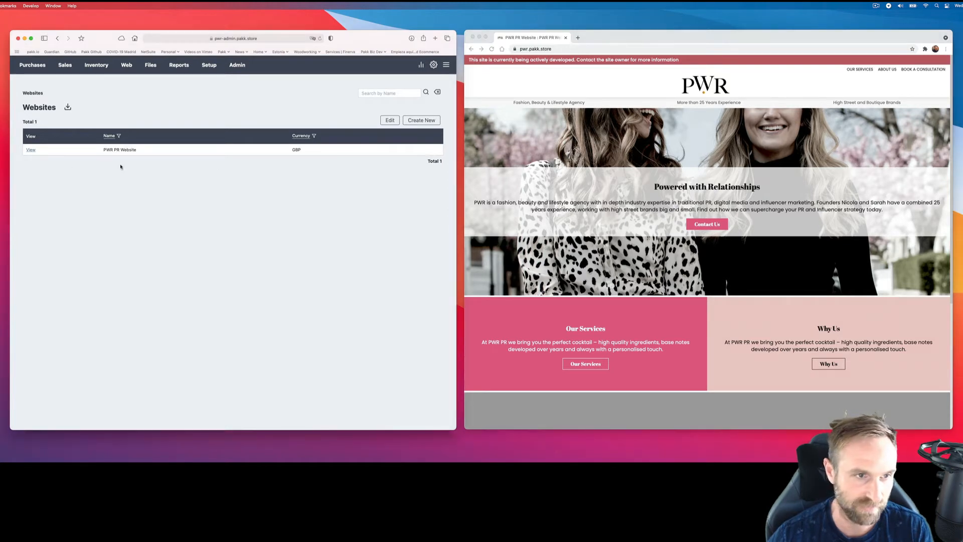
pyautogui.click(31, 150)
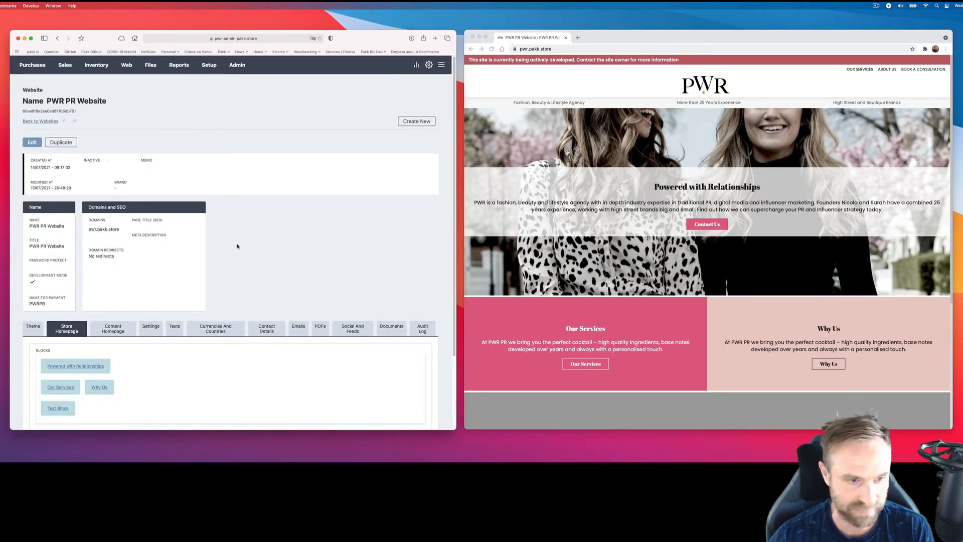
pyautogui.scroll(-2, 291, 211)
pyautogui.scroll(2, 212, 181)
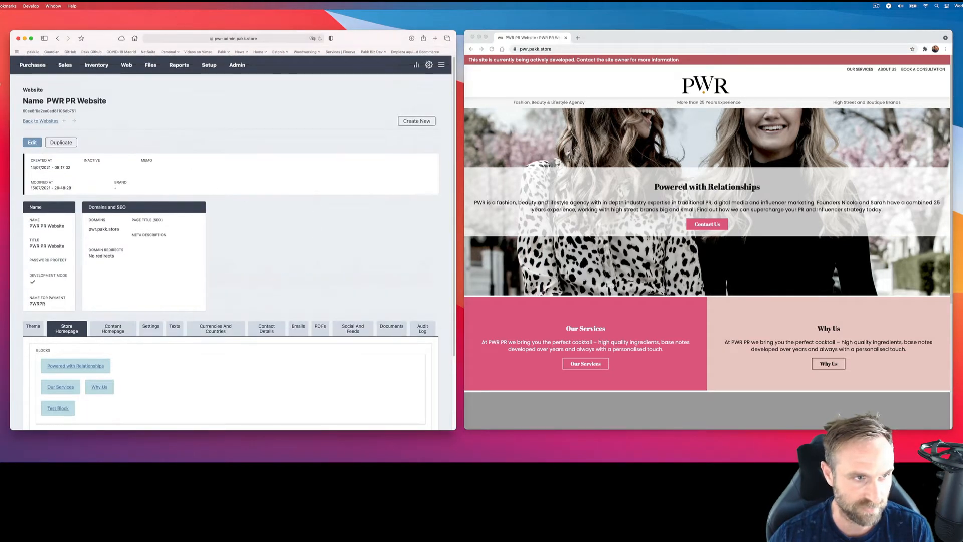
pyautogui.click(43, 122)
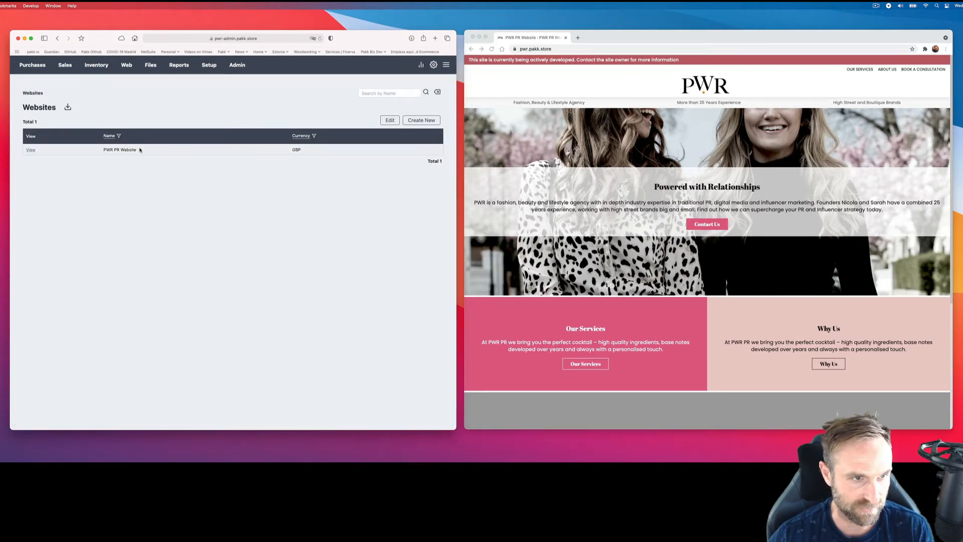
pyautogui.click(30, 150)
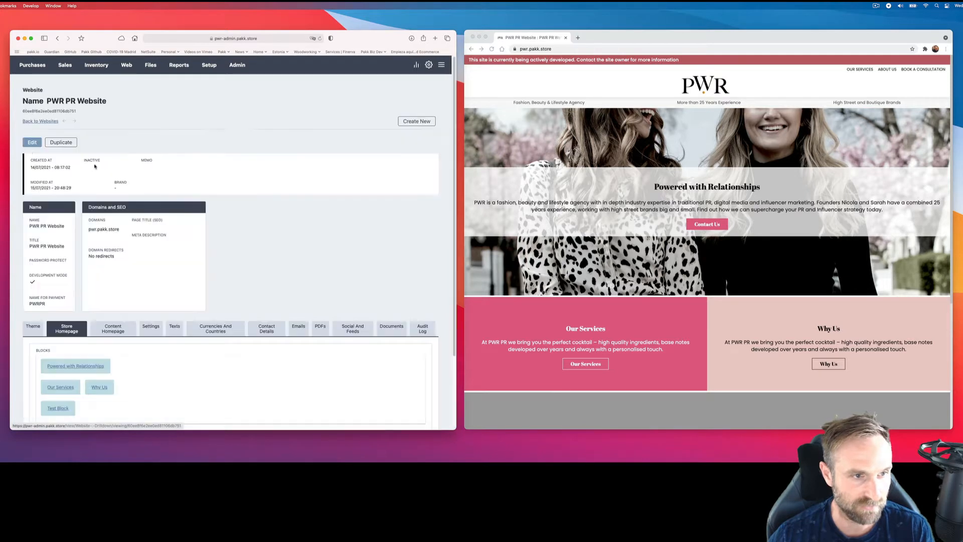
pyautogui.scroll(-1, 269, 221)
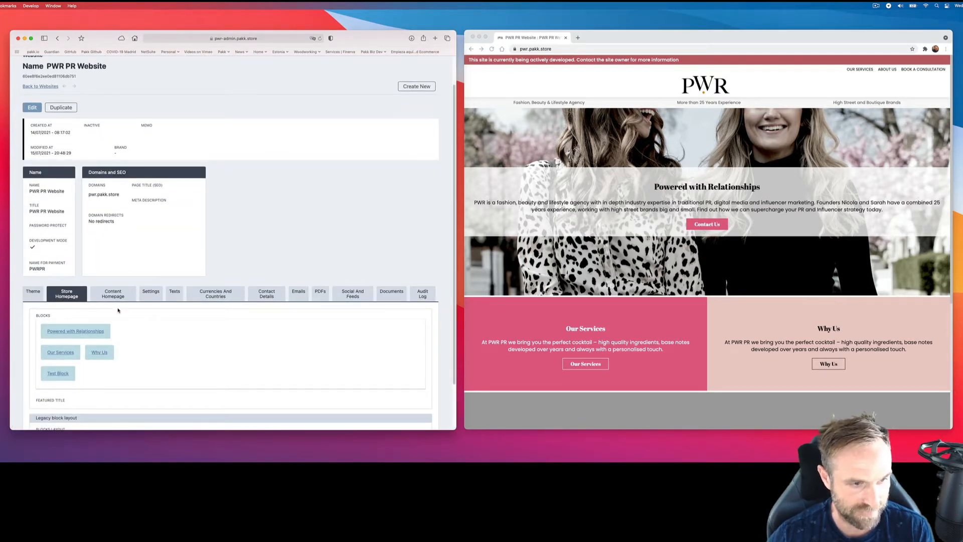
pyautogui.scroll(-1, 60, 331)
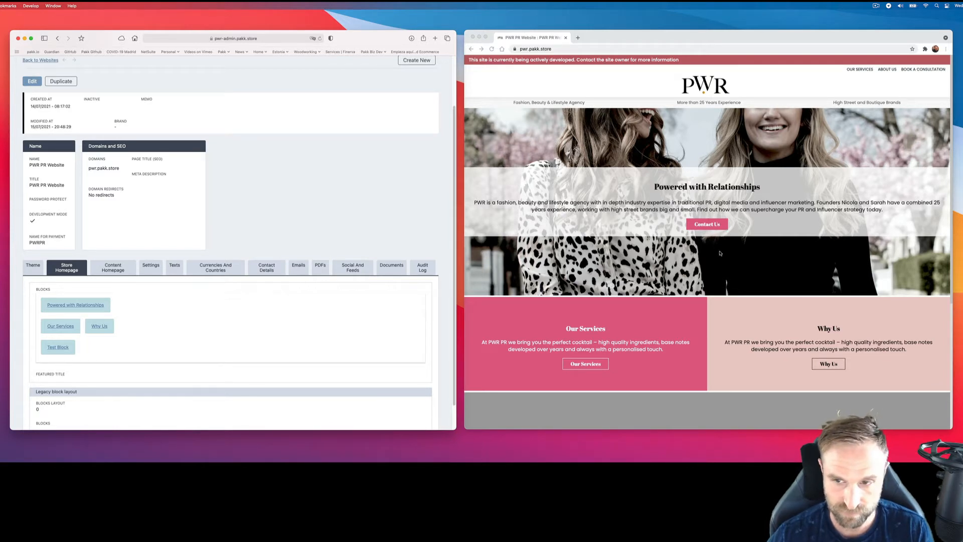
# Bring the empty grey block into view on the live homepage and open the Test Block record for editing.
pyautogui.scroll(-2, 720, 253)
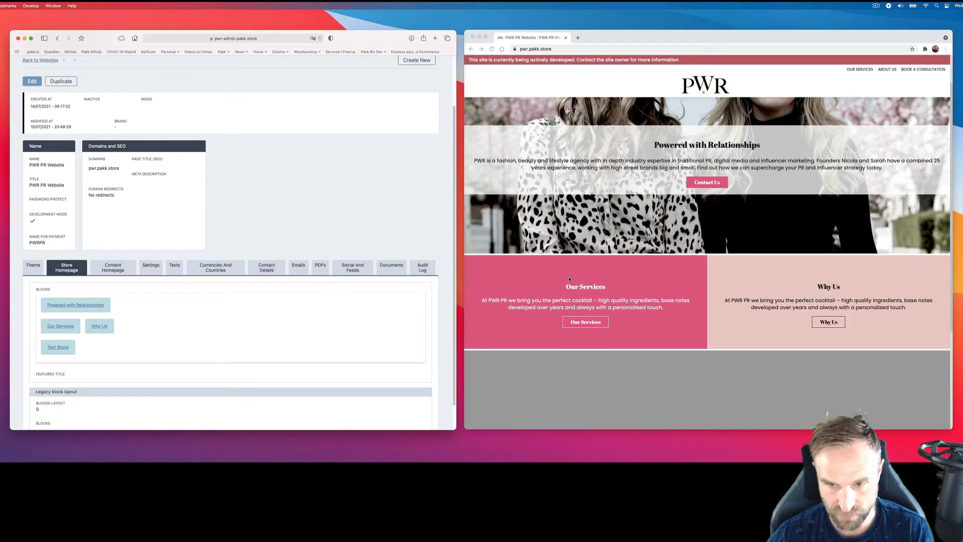
pyautogui.scroll(-2, 684, 287)
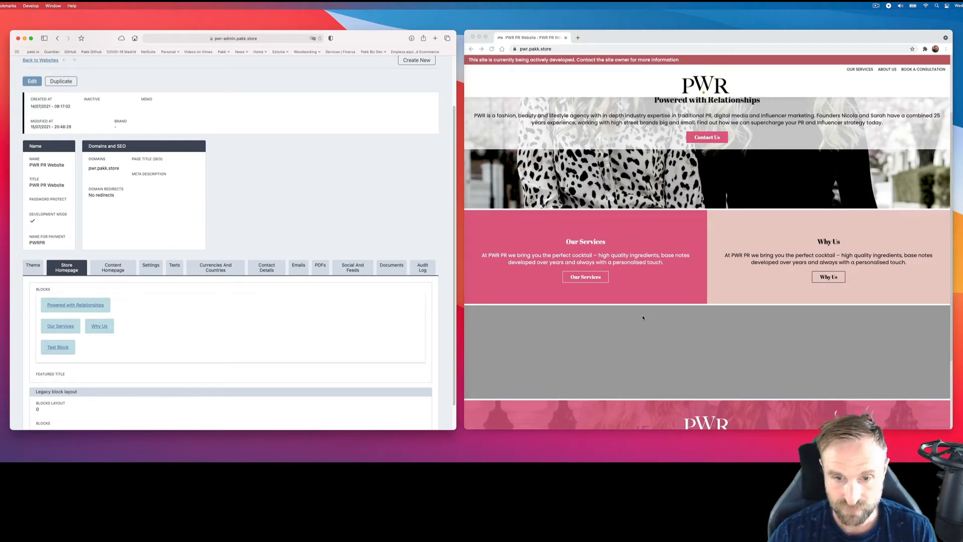
pyautogui.scroll(-2, 663, 261)
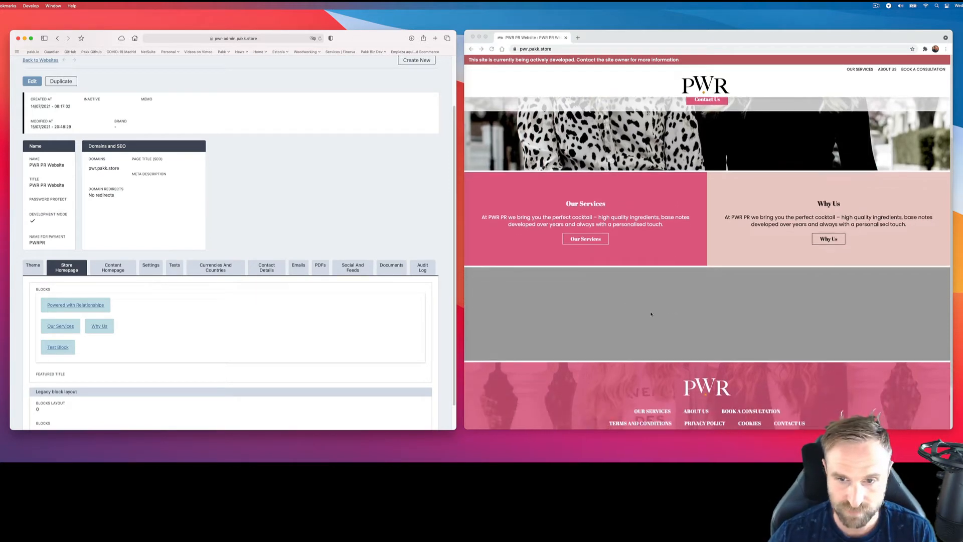
pyautogui.click(58, 347)
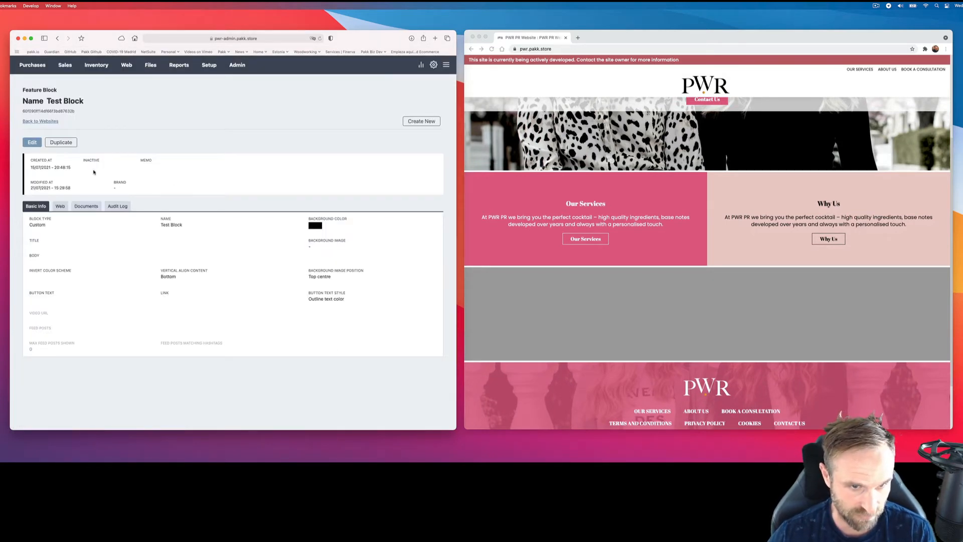
pyautogui.click(38, 145)
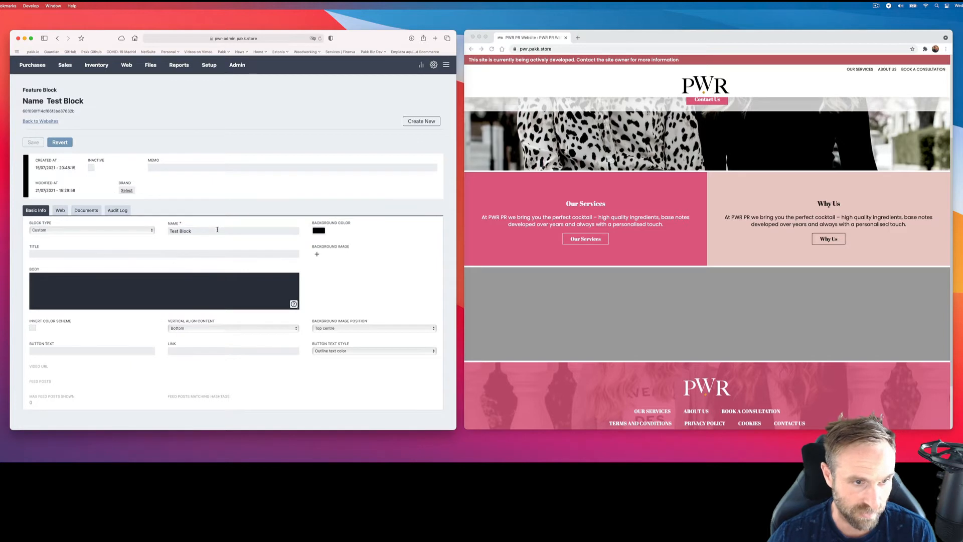
pyautogui.moveTo(199, 232); pyautogui.dragTo(156, 231)
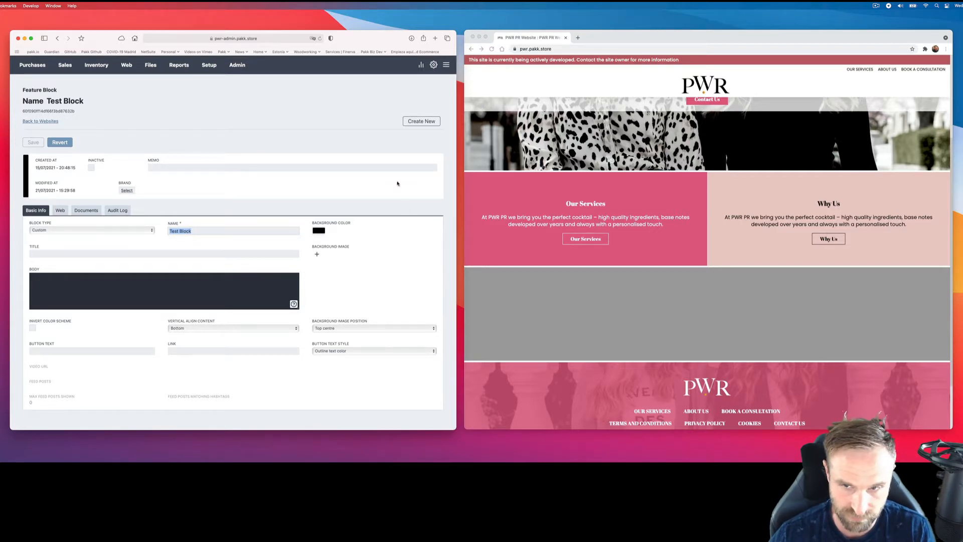
# Set the Test Block's background colour to the pale pink sampled from the Why Us block, save, and reload the live homepage.
pyautogui.click(318, 231)
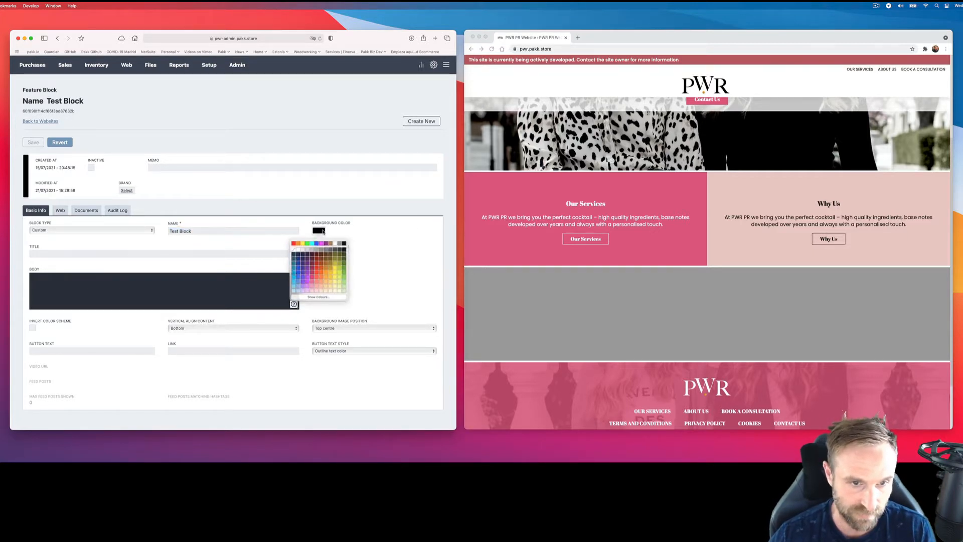
pyautogui.click(326, 296)
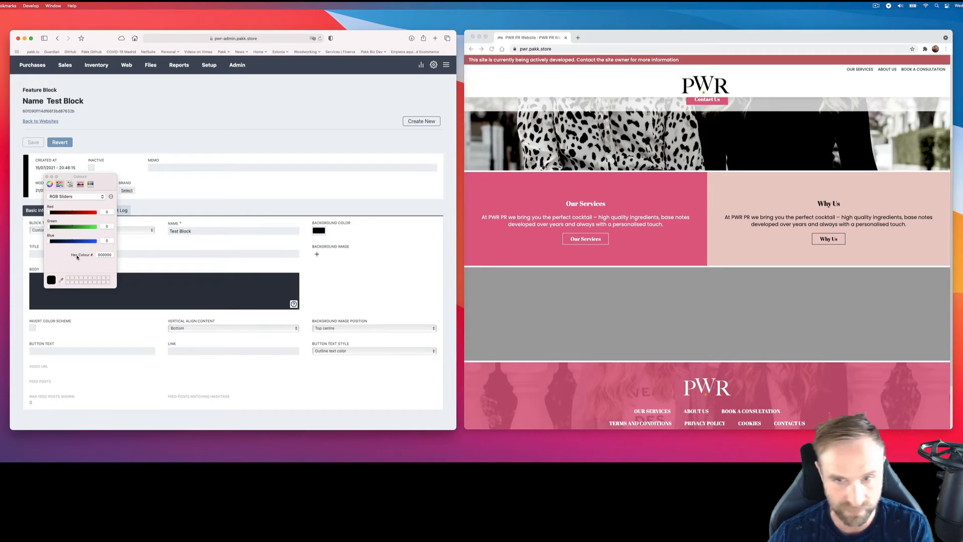
pyautogui.click(61, 279)
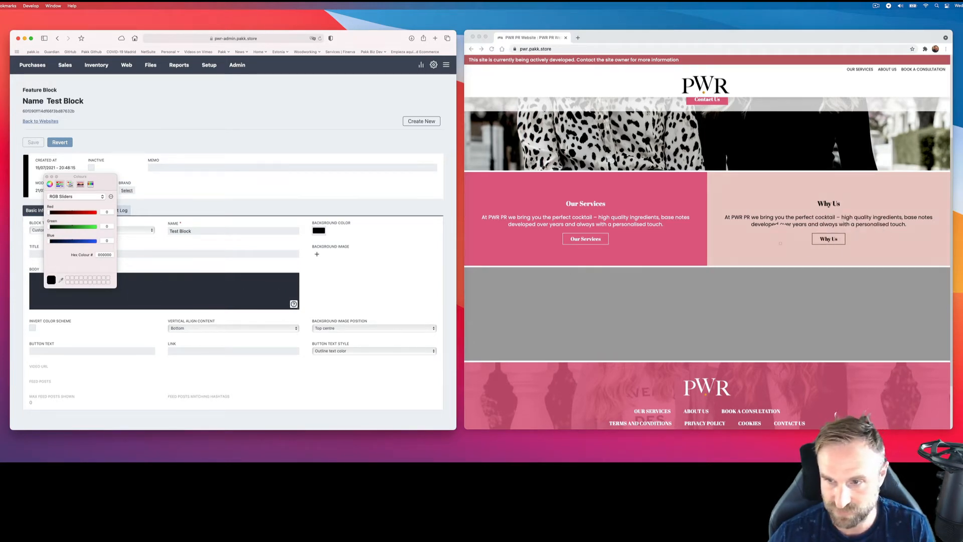
pyautogui.click(746, 249)
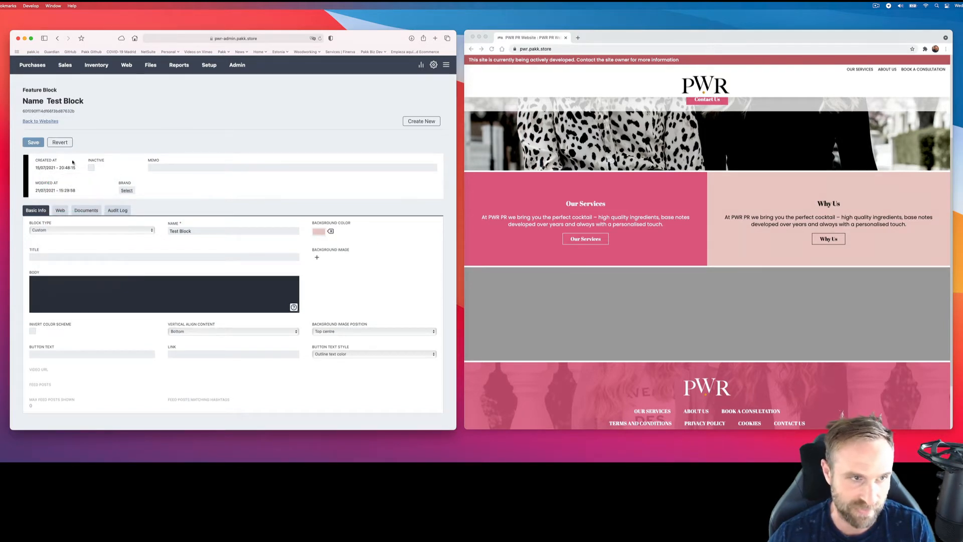
pyautogui.click(33, 142)
pyautogui.click(492, 49)
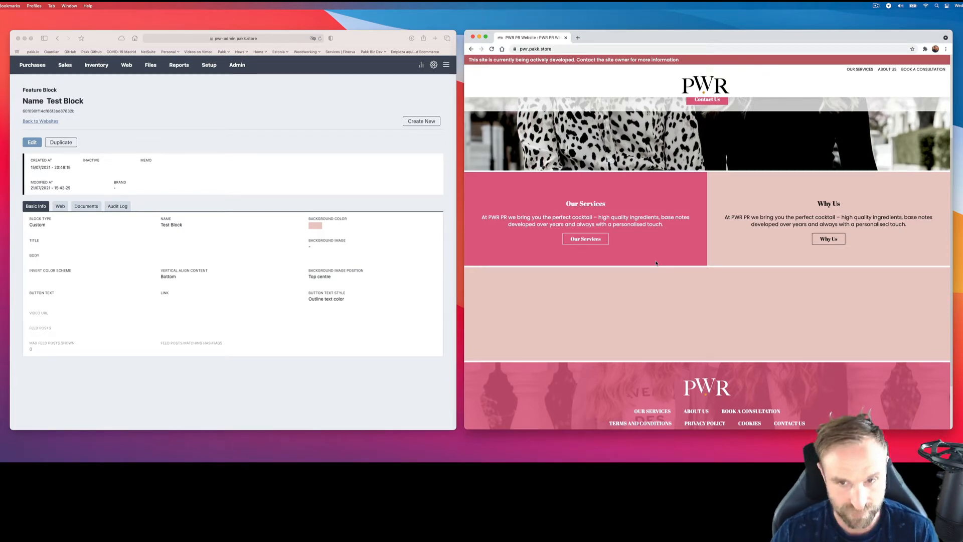
# Review the reloaded homepage from header to footer, comparing the Test Block's colour with the other sections.
pyautogui.scroll(5, 656, 263)
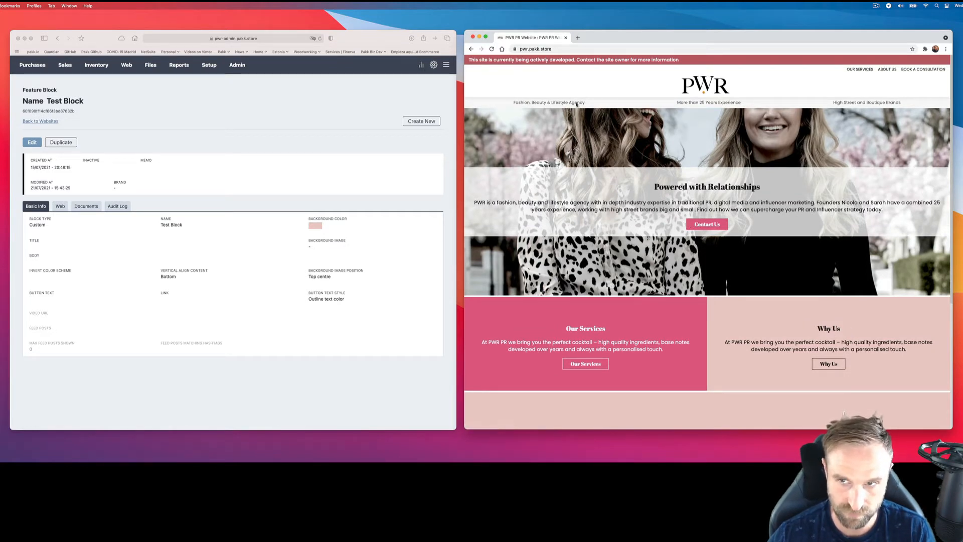
pyautogui.scroll(-5, 658, 199)
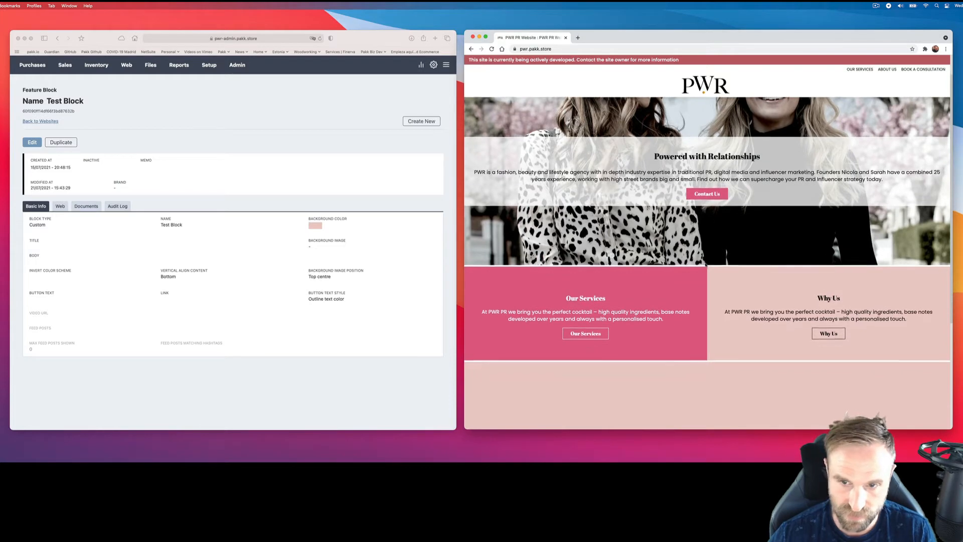
pyautogui.scroll(4, 712, 212)
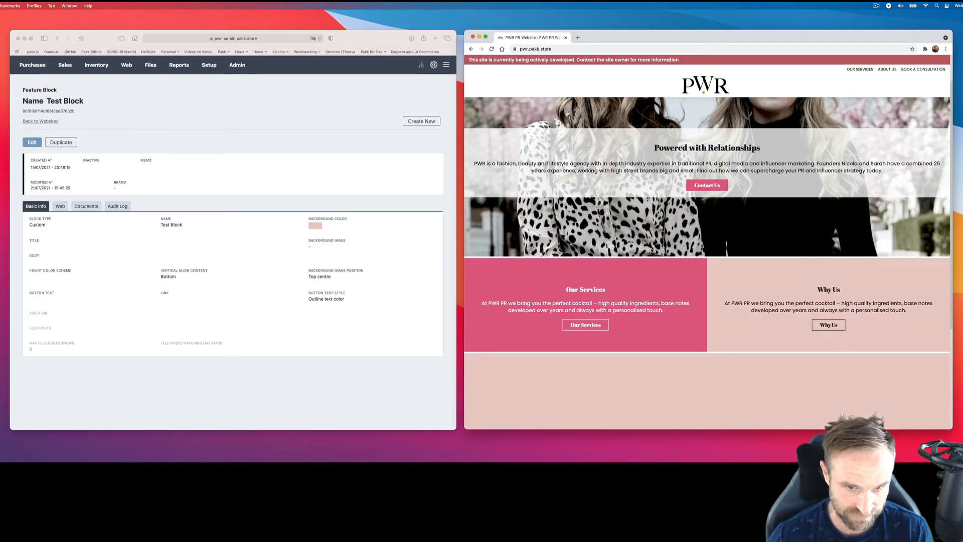
pyautogui.scroll(-3, 753, 259)
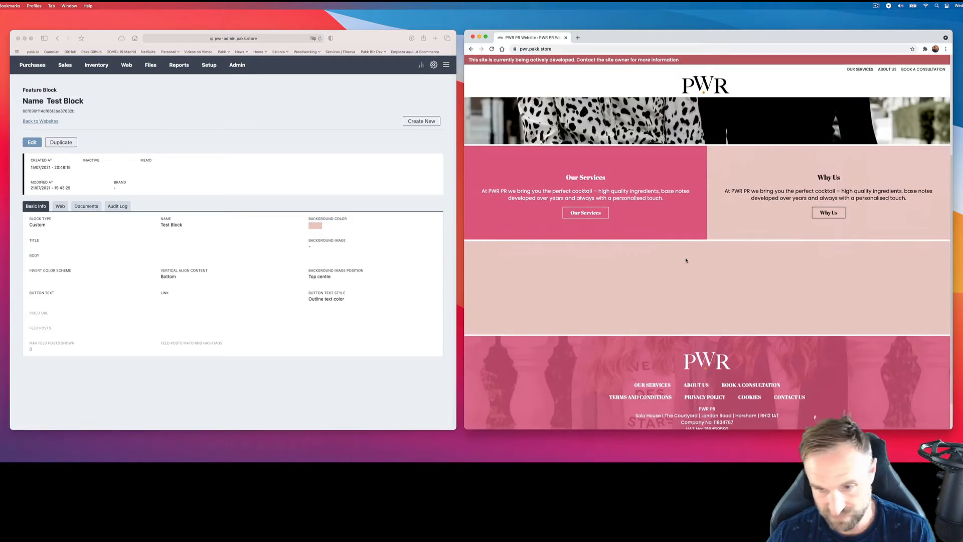
pyautogui.scroll(4, 680, 271)
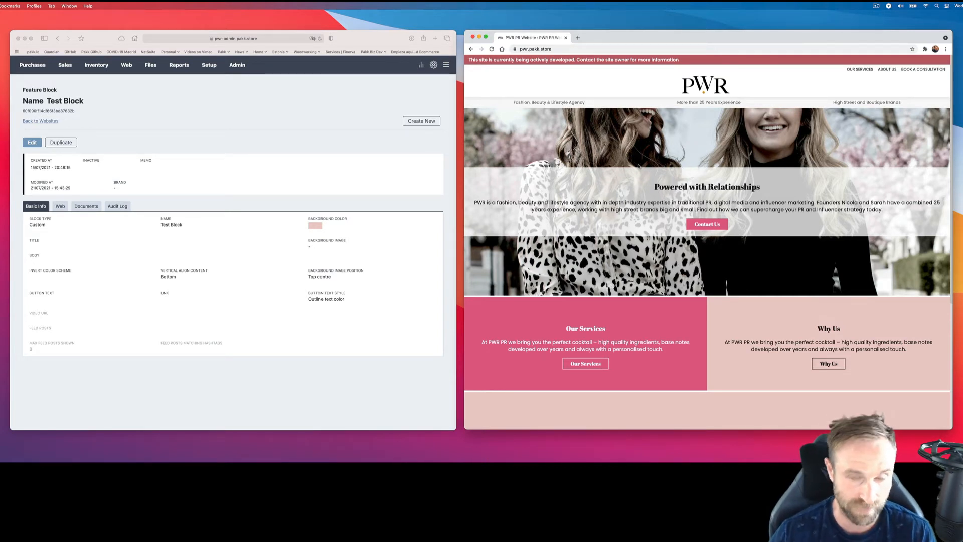
# Search Google for "colour palette generator" in a new browser tab and look through the results.
pyautogui.click(578, 37)
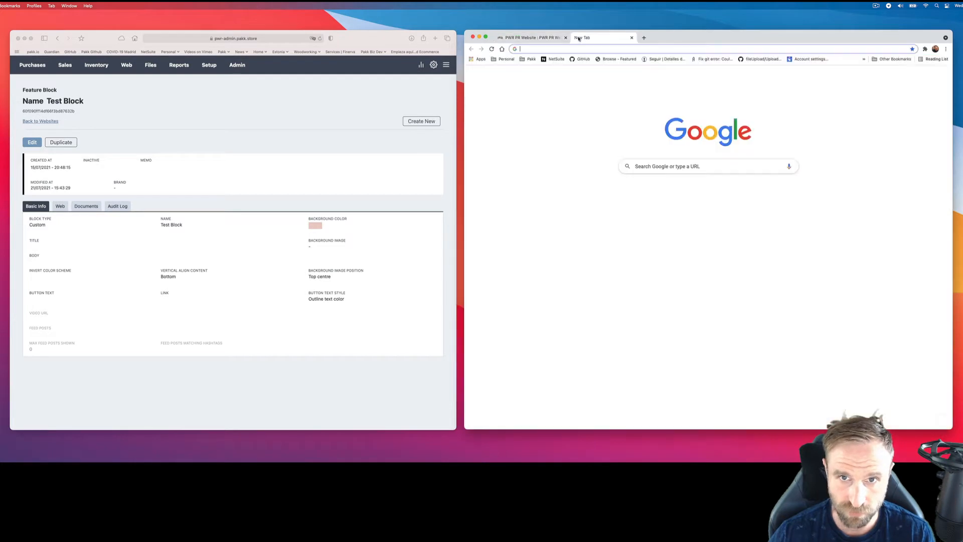
pyautogui.click(697, 167)
pyautogui.write('colour pal')
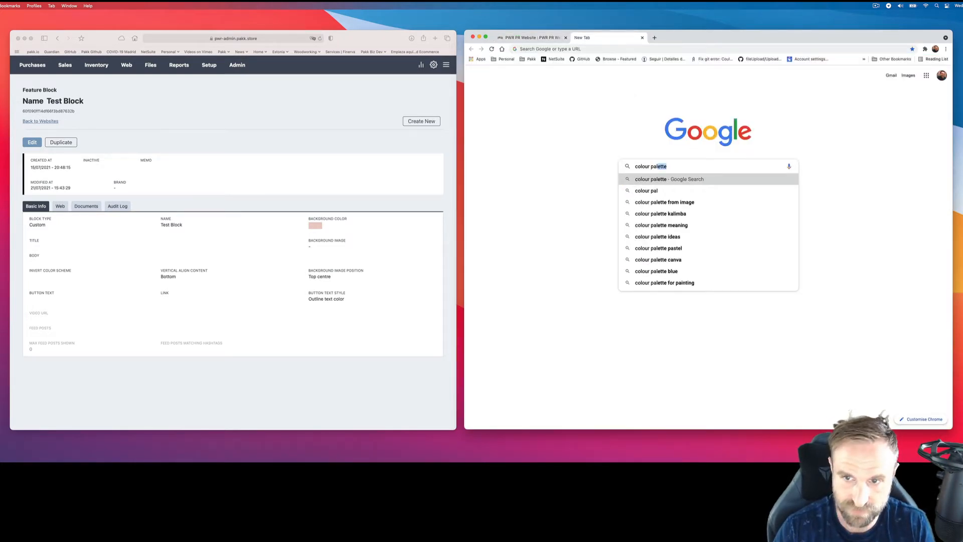
pyautogui.write('ette generator')
pyautogui.press('Return')
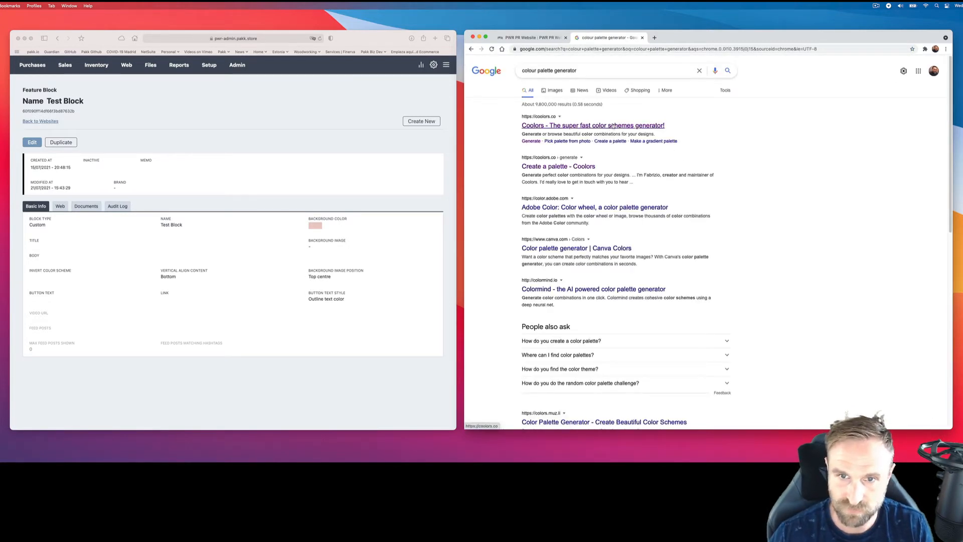
pyautogui.scroll(-3, 577, 259)
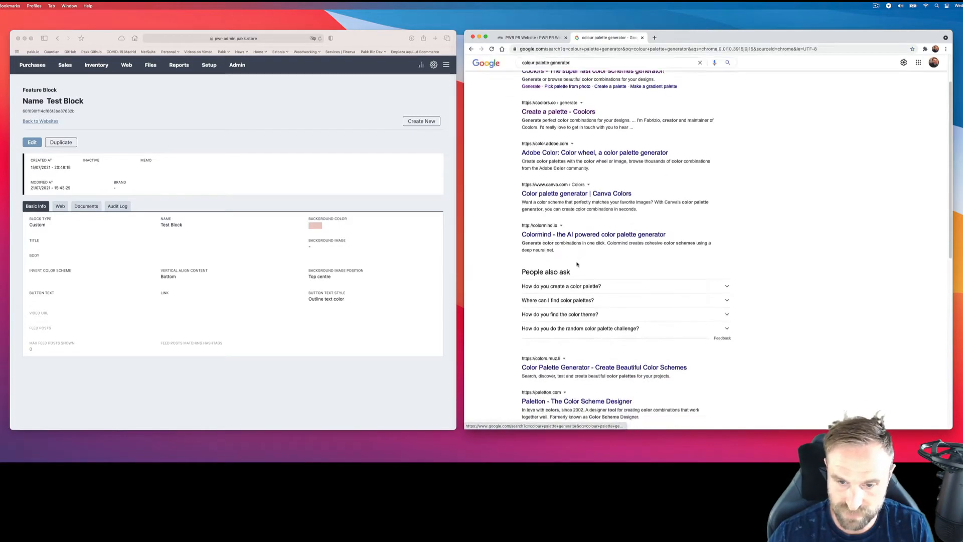
pyautogui.scroll(3, 577, 264)
# Open the Coolors palette generator and generate new colour palettes.
pyautogui.click(577, 131)
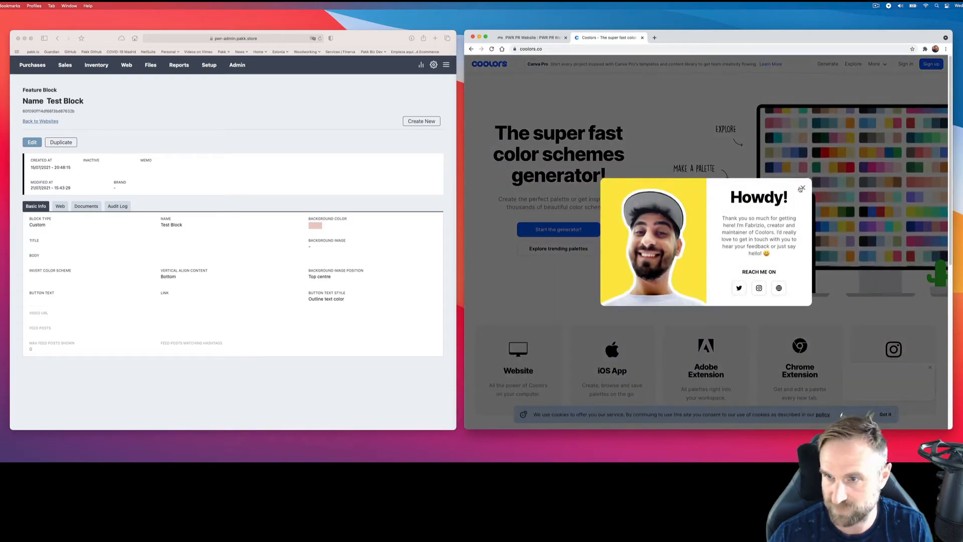
pyautogui.click(804, 189)
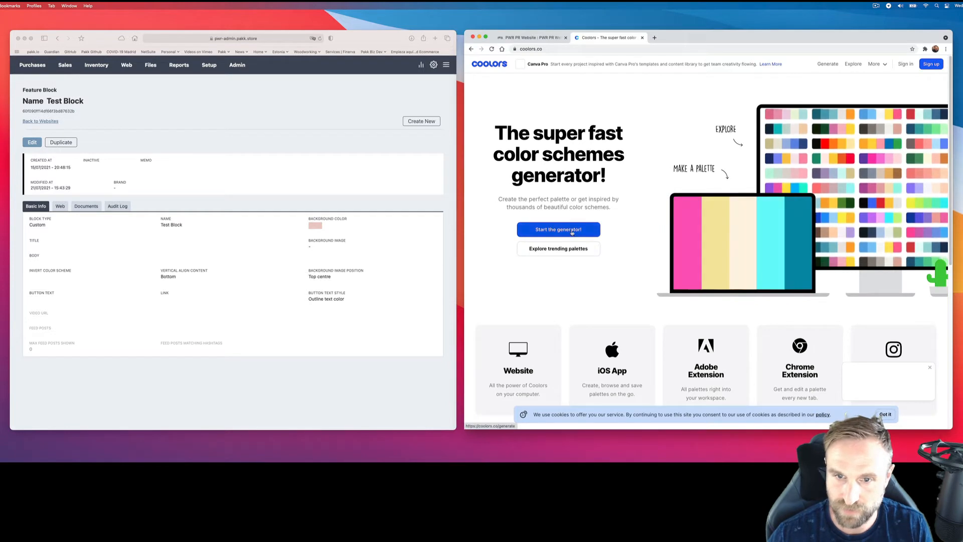
pyautogui.click(701, 234)
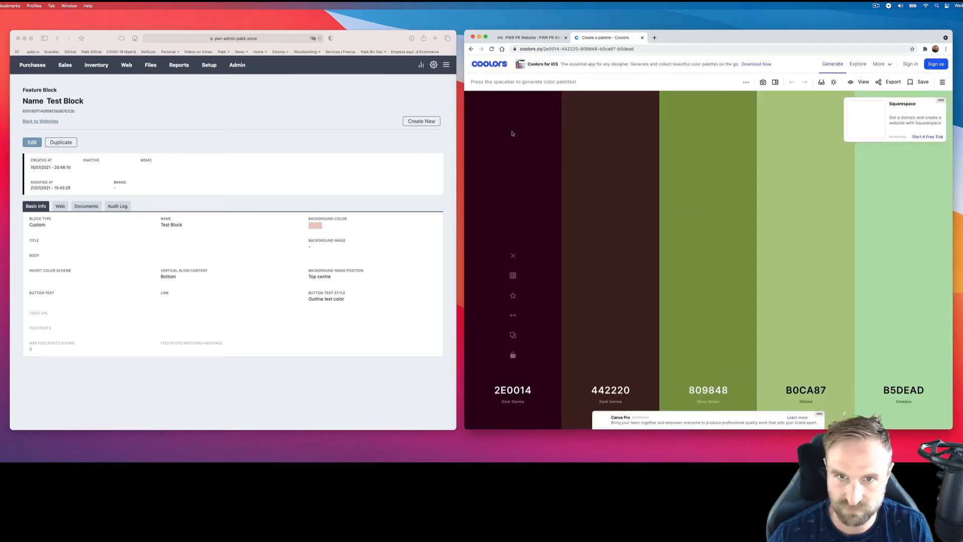
pyautogui.press('space')
pyautogui.press('space')
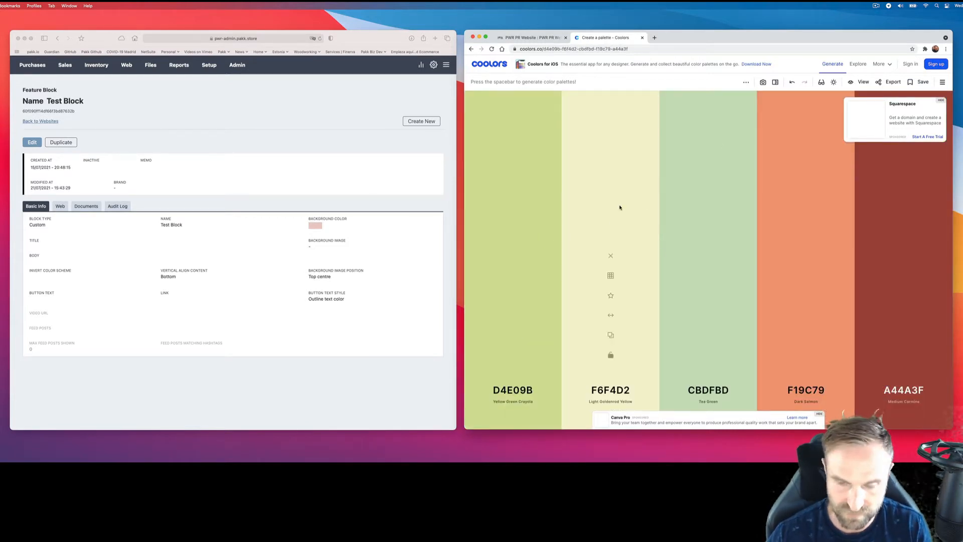
pyautogui.moveTo(655, 181)
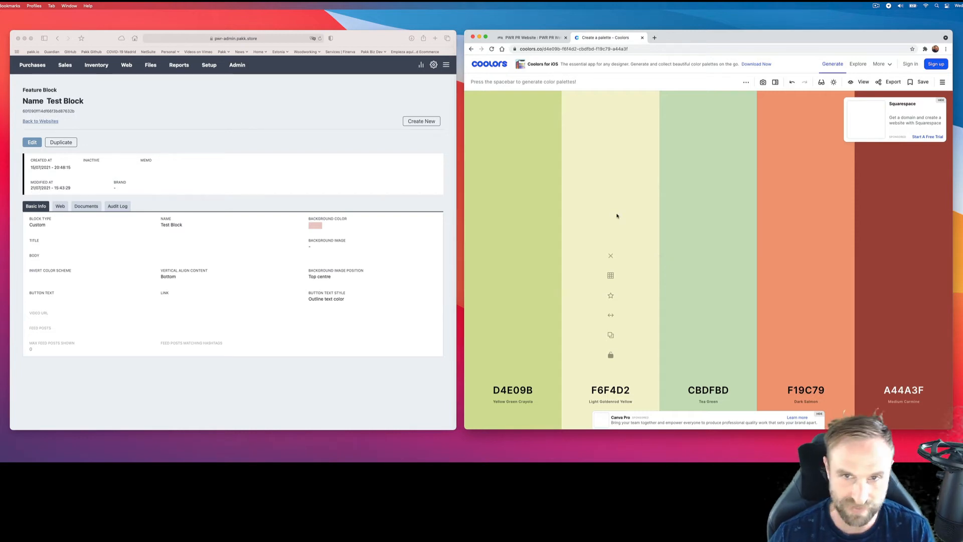
# Set the Test Block's title to "This is the title", save, and reload the live homepage to view the block.
pyautogui.click(536, 39)
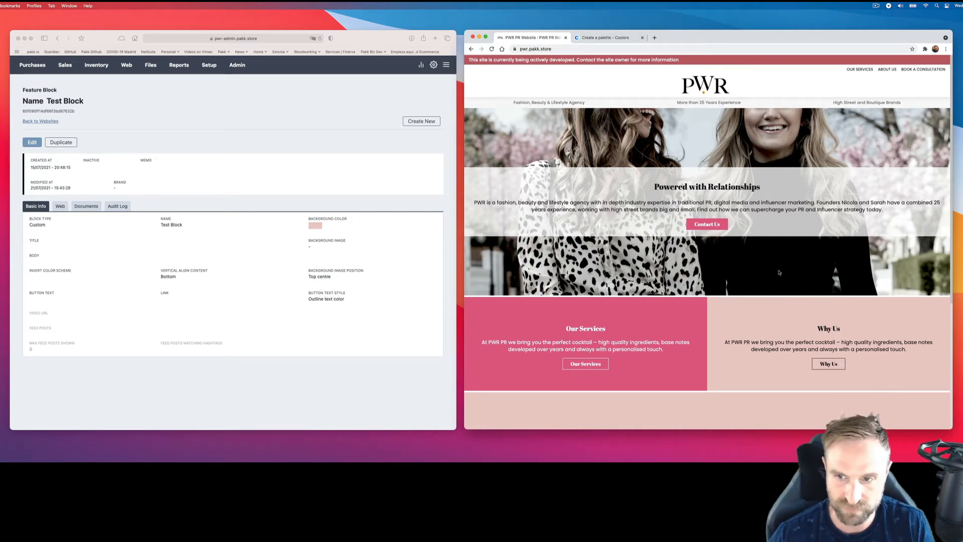
pyautogui.scroll(-5, 643, 277)
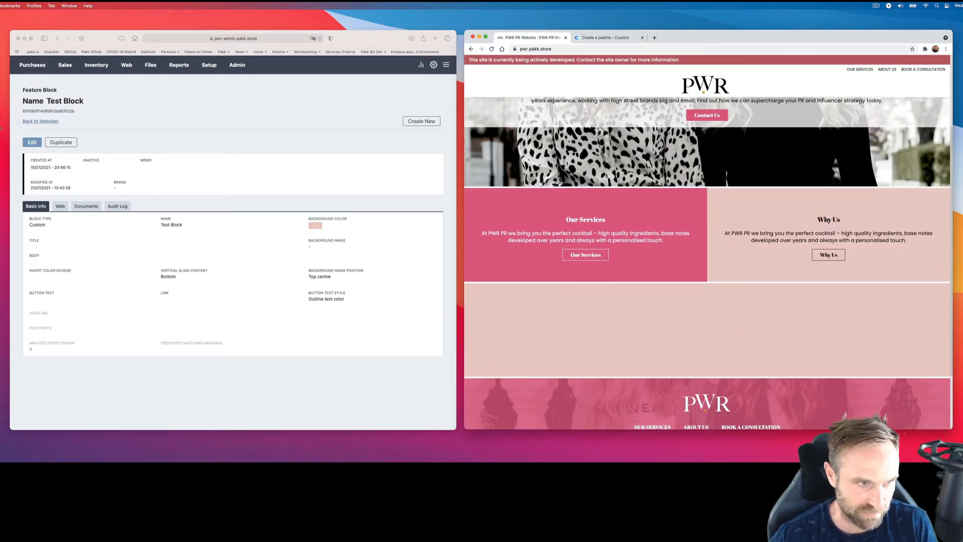
pyautogui.click(32, 143)
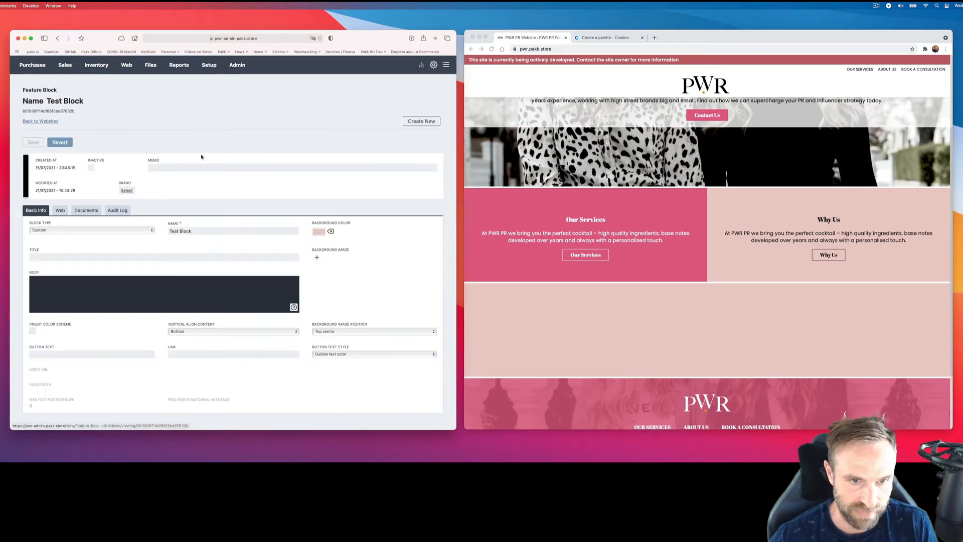
pyautogui.click(217, 256)
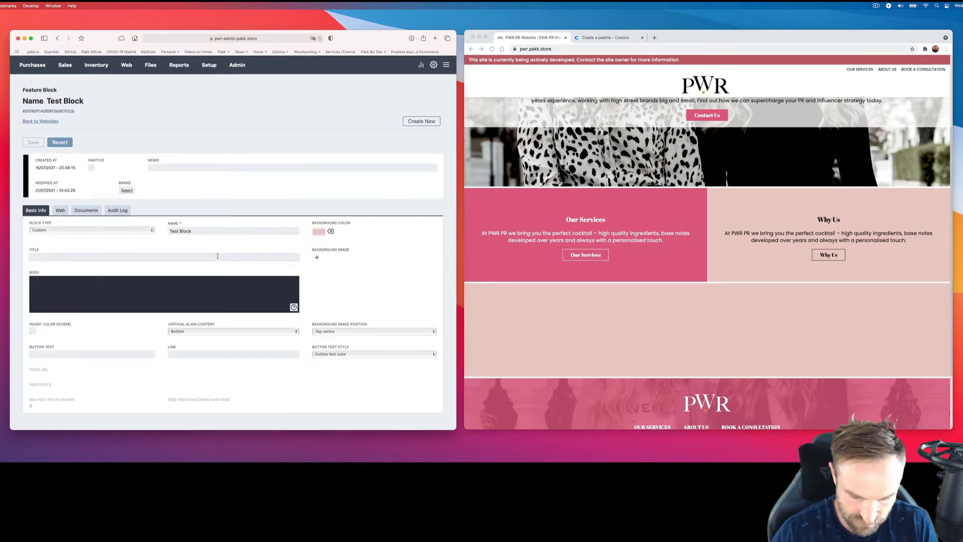
pyautogui.write('This is the title')
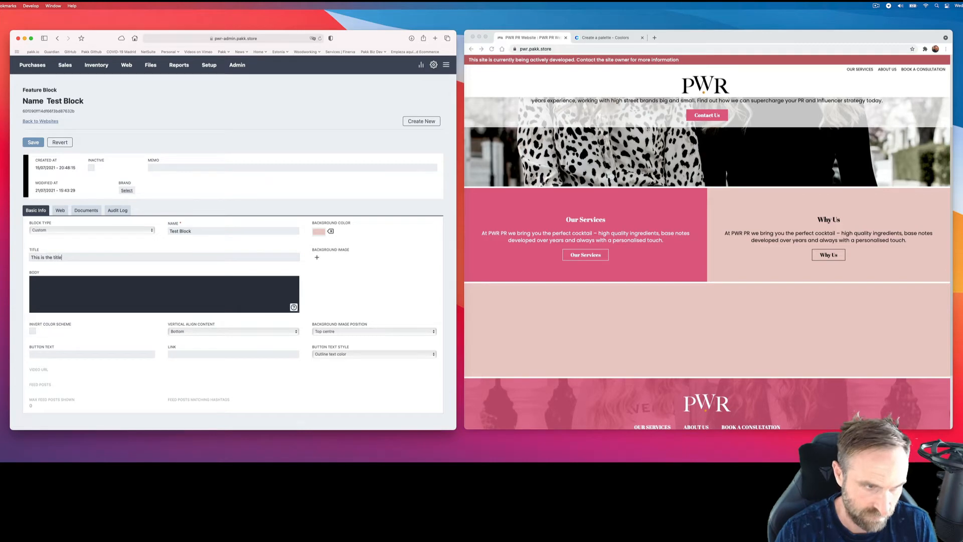
pyautogui.click(33, 142)
pyautogui.click(493, 48)
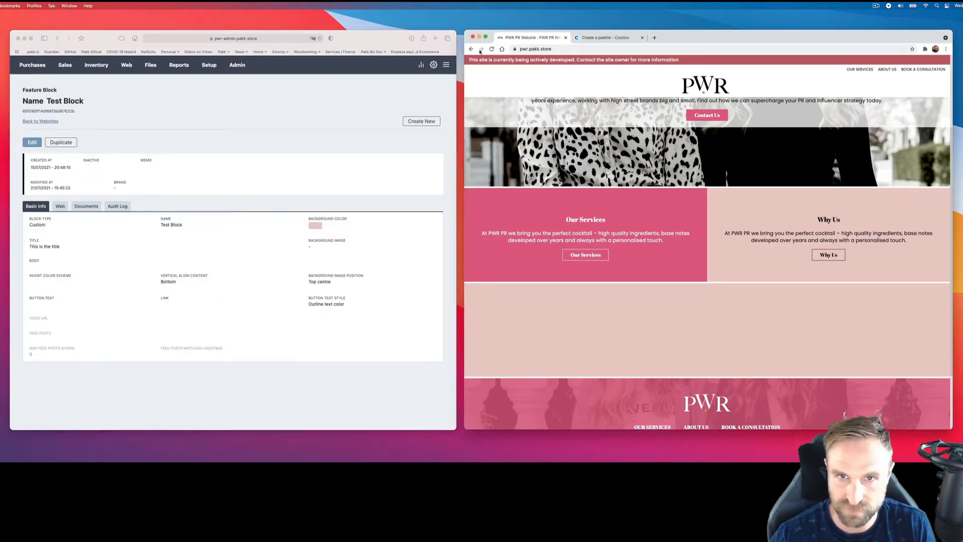
pyautogui.click(493, 49)
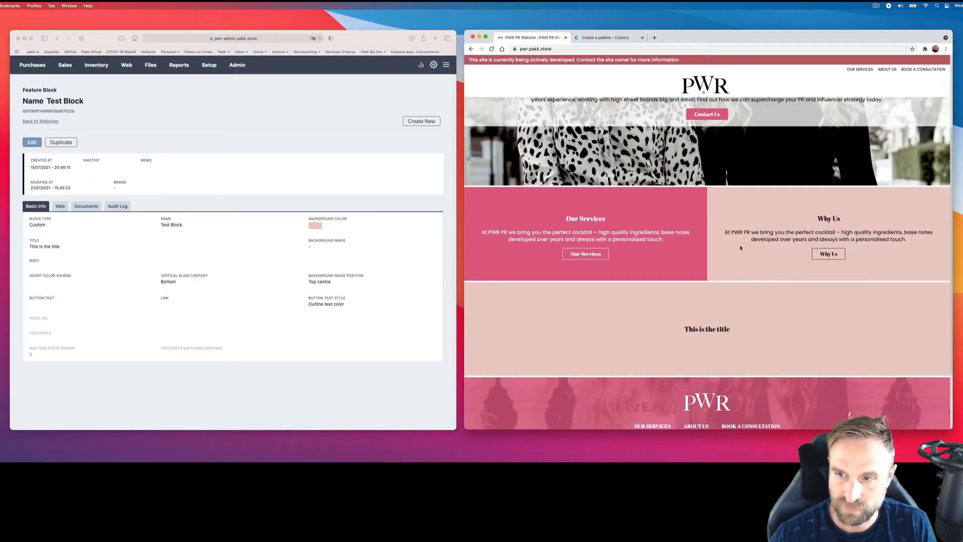
pyautogui.scroll(-1, 729, 301)
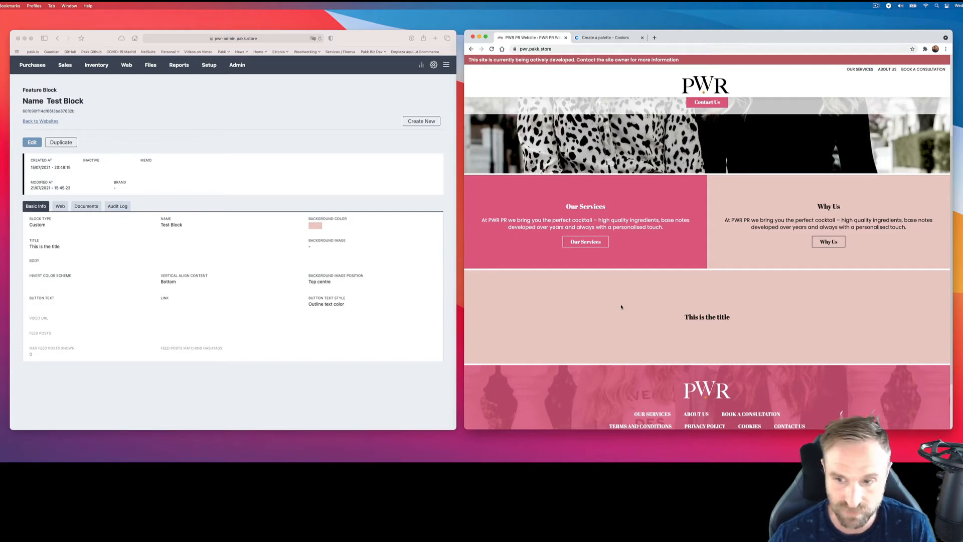
# Replace the Test Block's title with "The best PR company in the world" in quotation marks, save, and reload the live homepage.
pyautogui.click(115, 117)
pyautogui.click(32, 142)
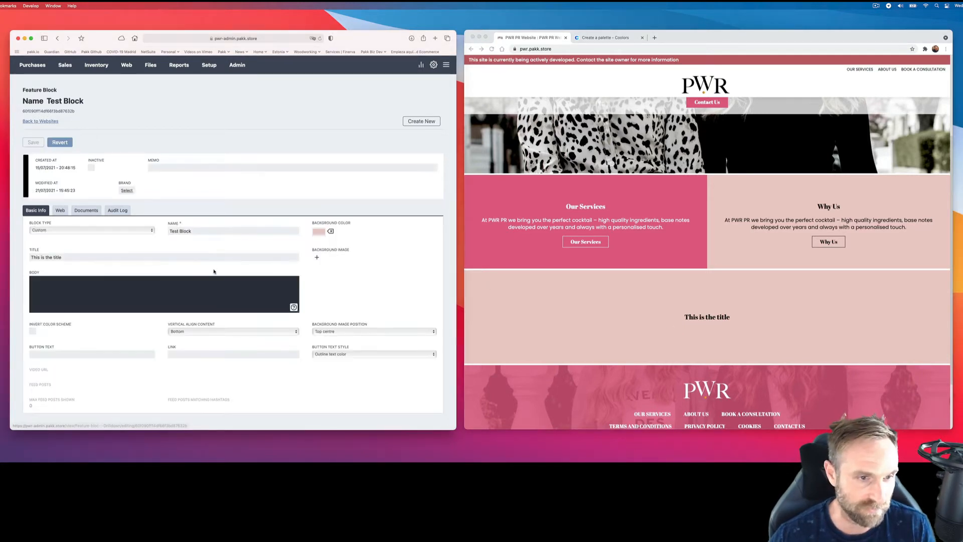
pyautogui.tripleClick(148, 256)
pyautogui.press('BackSpace')
pyautogui.write('"T')
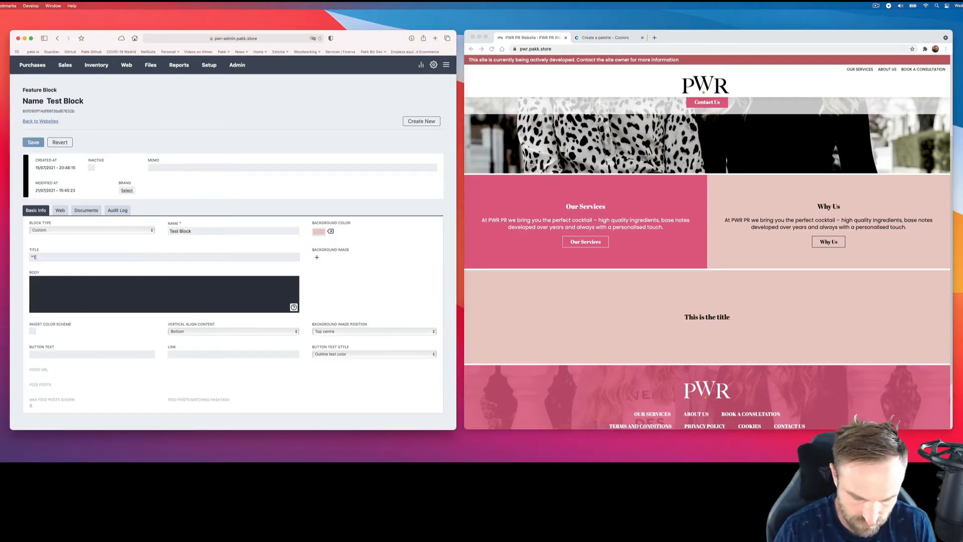
pyautogui.write('he best PR company in the wi')
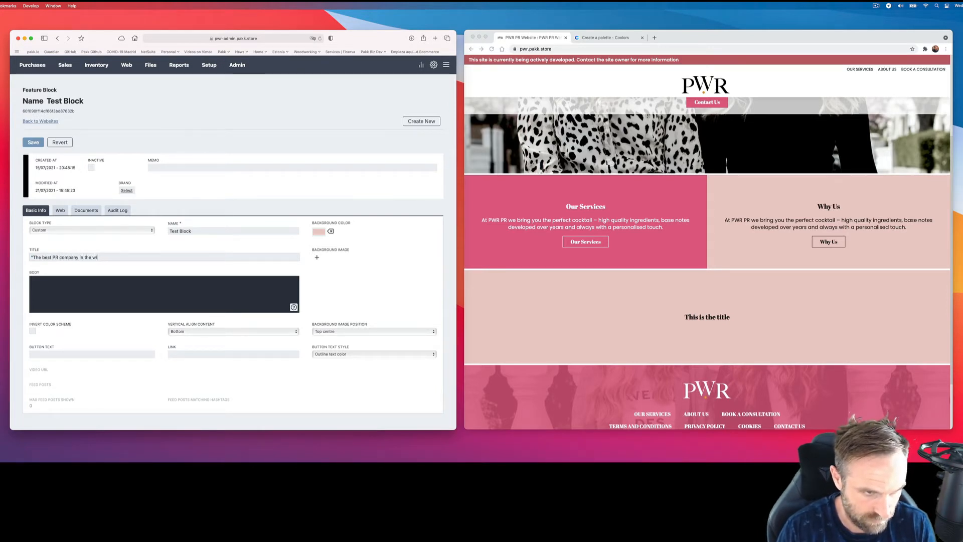
pyautogui.write('ororld"')
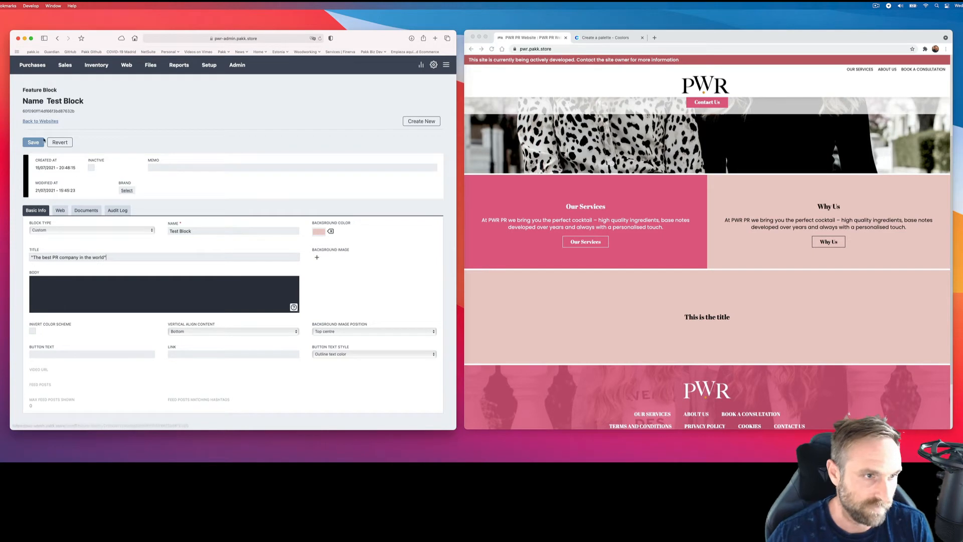
pyautogui.click(33, 142)
pyautogui.click(492, 49)
pyautogui.click(492, 49)
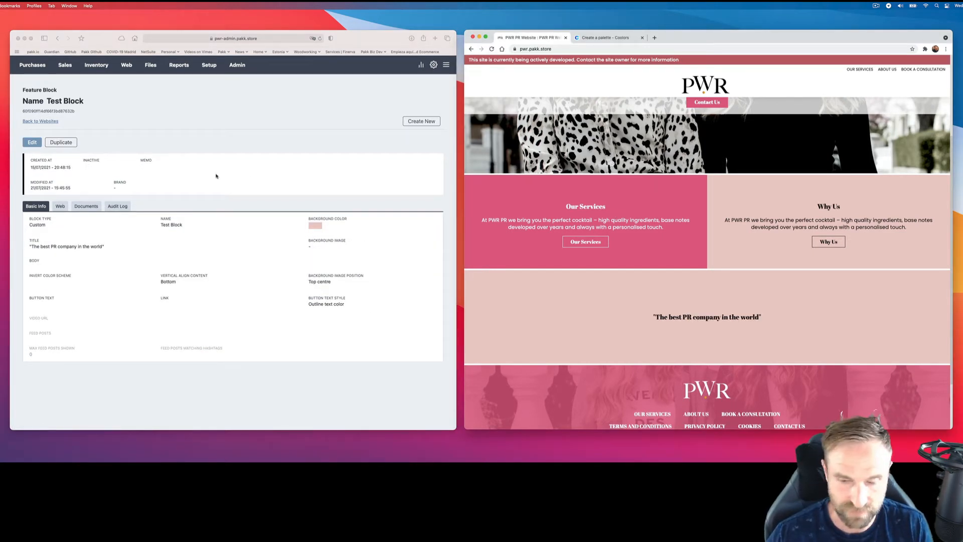
# Reopen the Test Block for editing and replace its title with "About us".
pyautogui.click(32, 142)
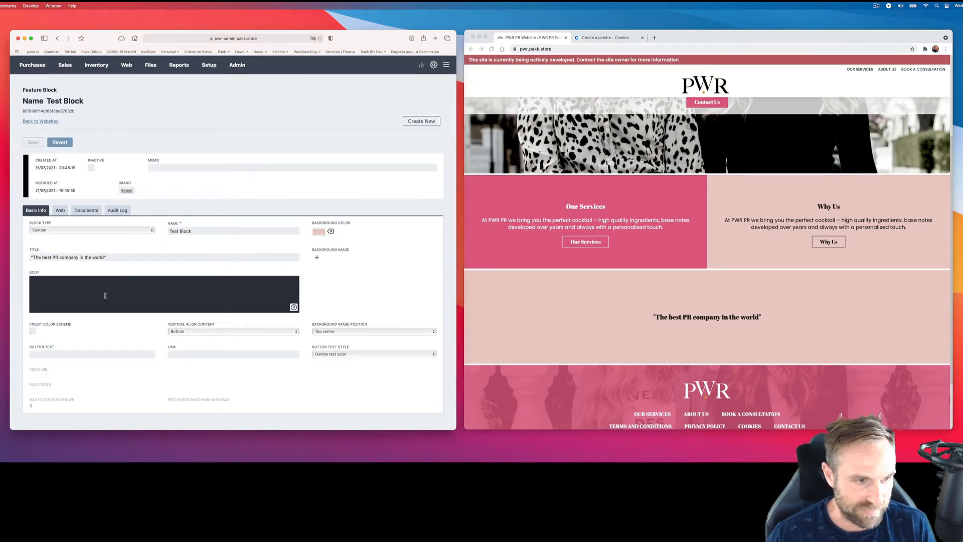
pyautogui.click(136, 257)
pyautogui.press('BackSpace')
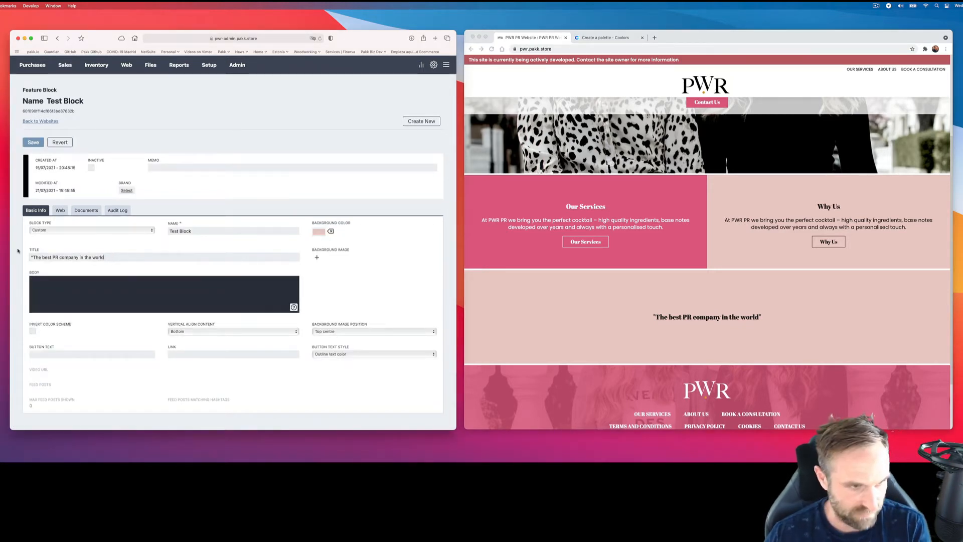
pyautogui.click(33, 257)
pyautogui.press('BackSpace')
pyautogui.tripleClick(119, 257)
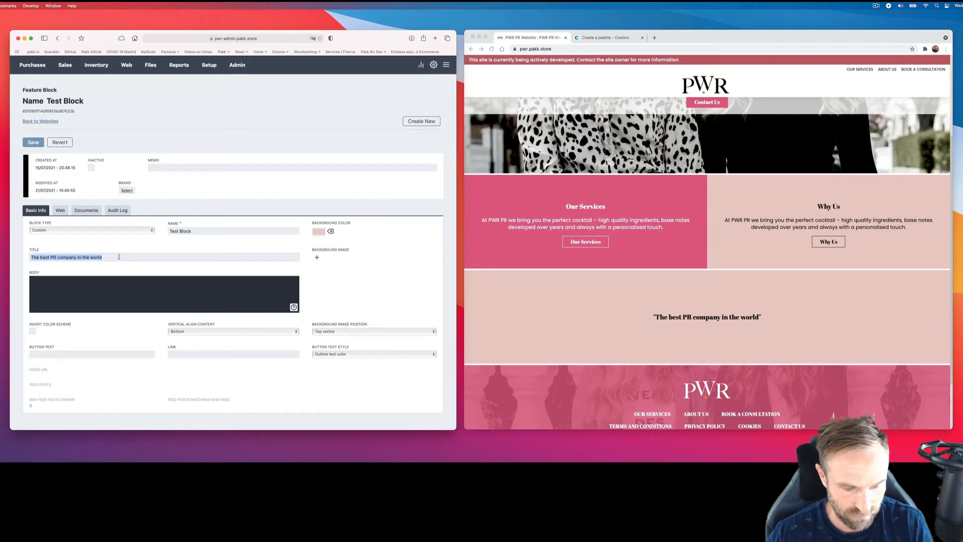
pyautogui.write('About us')
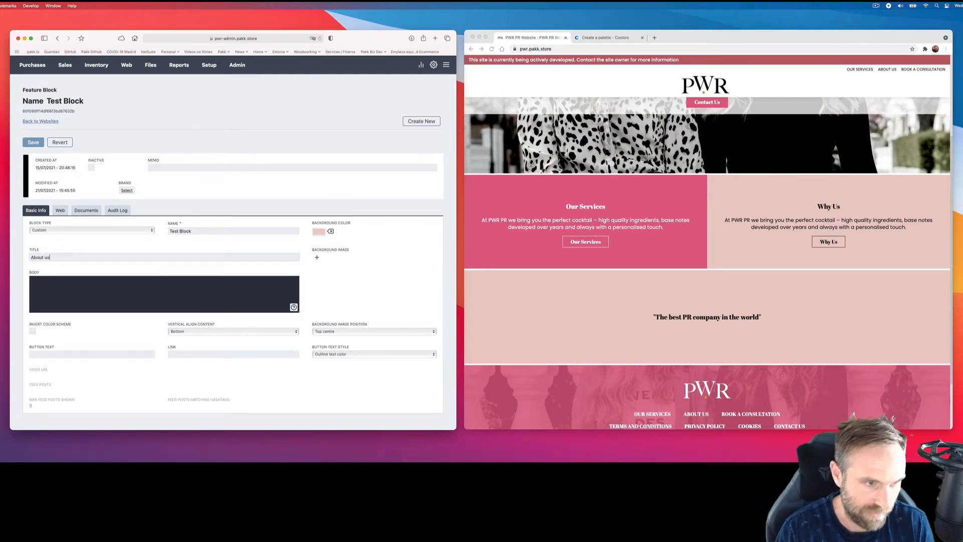
# Search Google for "lorum ipsum" in a new browser tab and open the lipsum.com generator.
pyautogui.click(635, 37)
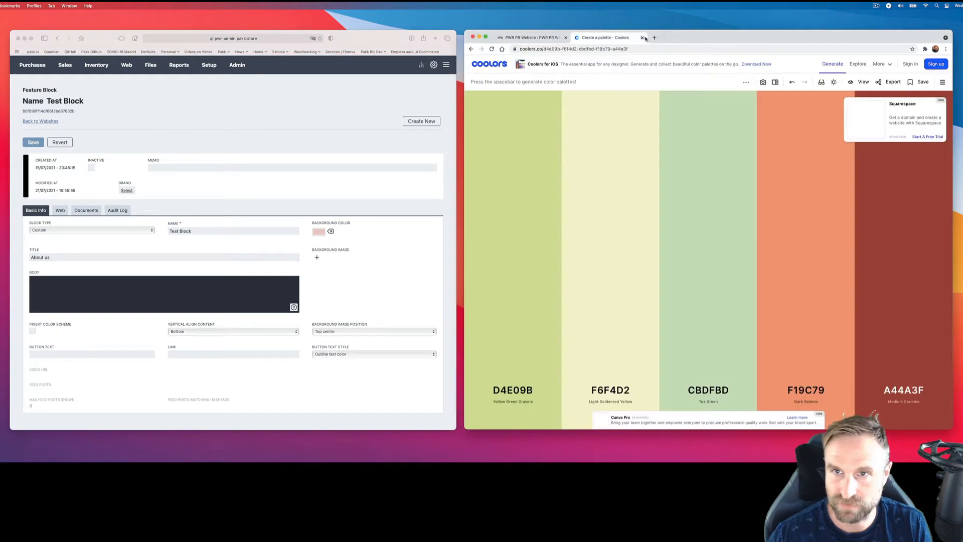
pyautogui.click(655, 37)
pyautogui.write('lo')
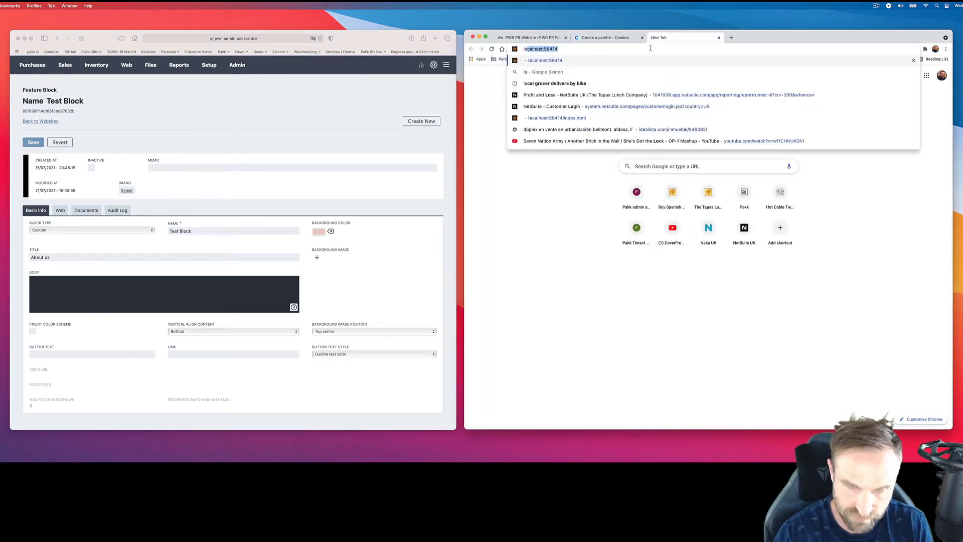
pyautogui.write('rum ipsum')
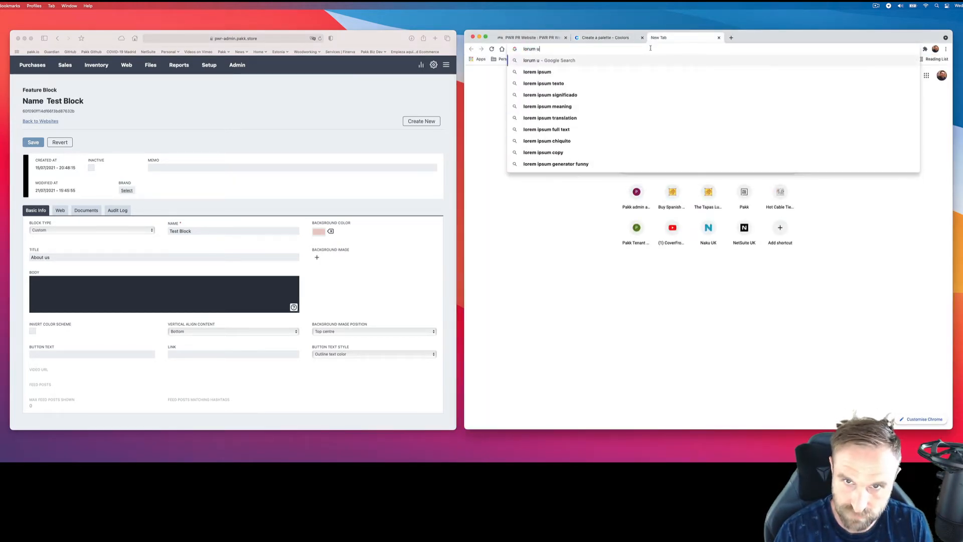
pyautogui.press('Return')
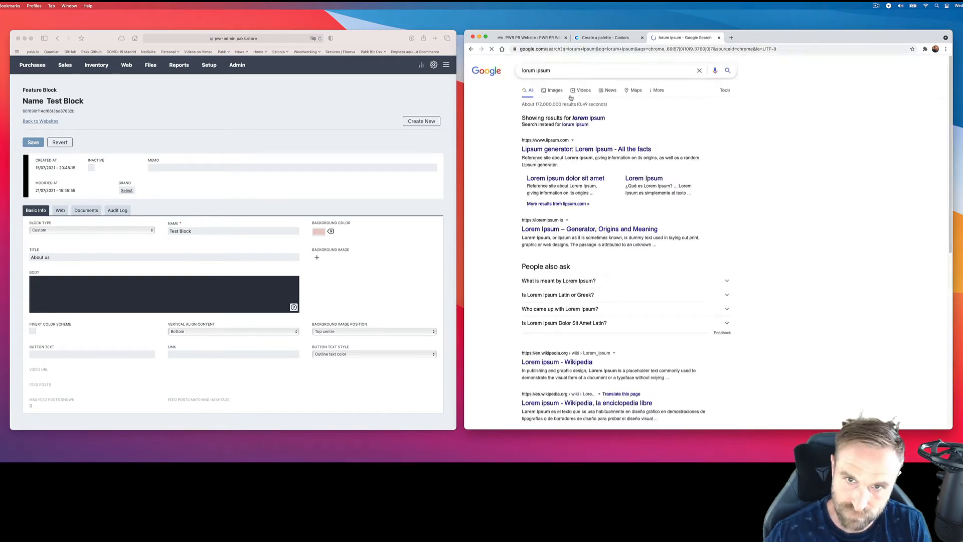
pyautogui.click(537, 152)
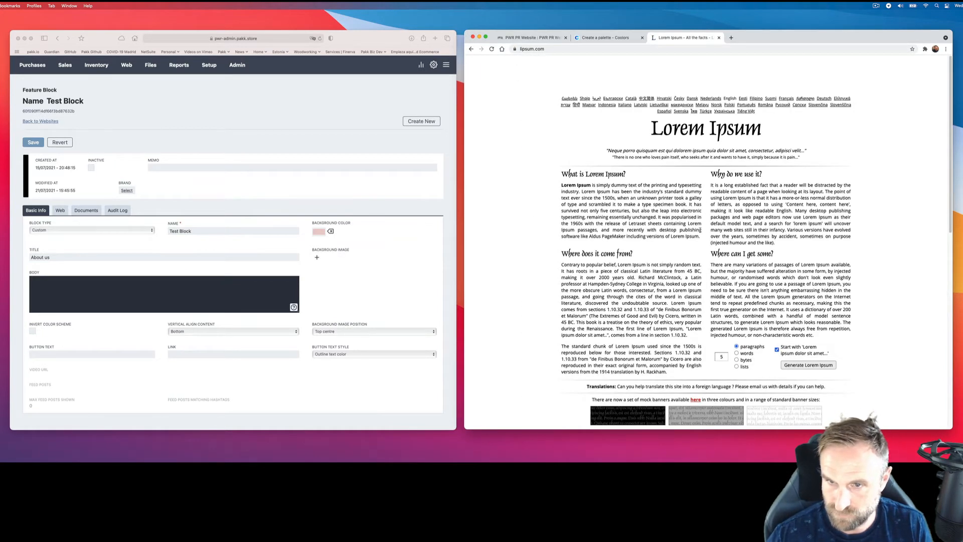
# Generate Lorem Ipsum placeholder paragraphs and copy the first one into the Test Block's body.
pyautogui.moveTo(700, 236); pyautogui.dragTo(562, 186)
pyautogui.click(582, 187)
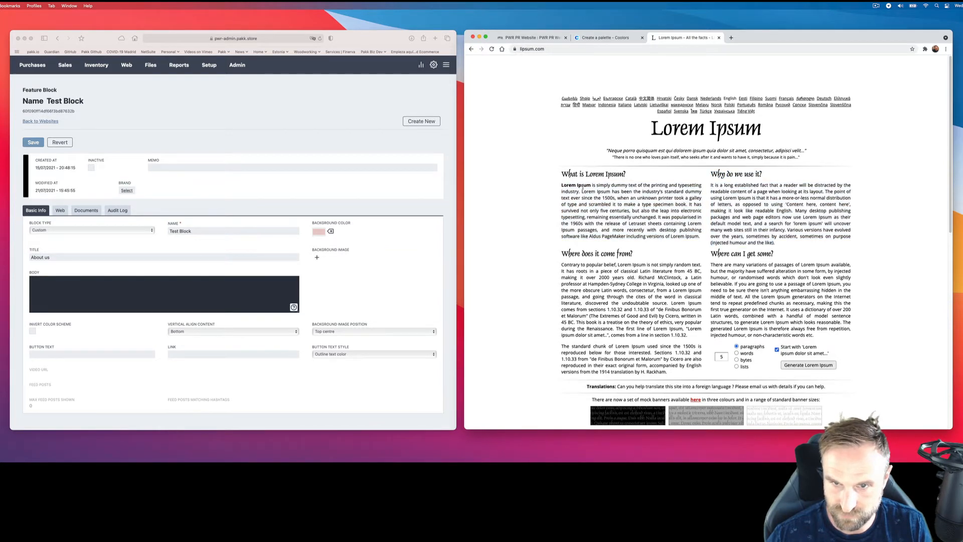
pyautogui.click(815, 367)
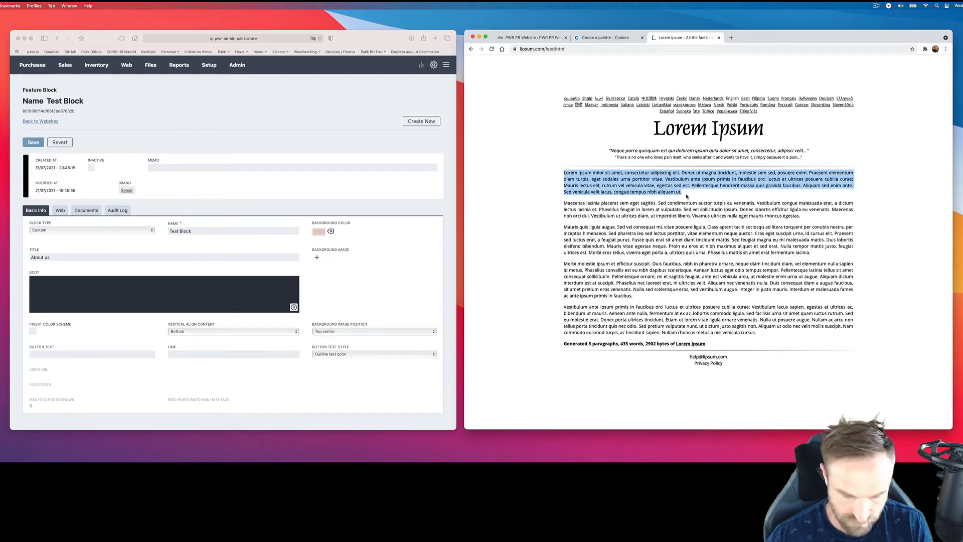
pyautogui.click(143, 276)
pyautogui.write('Lorem ipsum dolor sit amet, consectetur adipiscing elit. Donec ut magna tincidunt, molestie sem sed, posuere enim. Praesent elementum diam turpis, eget sodales urna porttitor vitae. Vestibulum ante ipsum primis in faucibus orci luctus et ultrices posuere cubilia curae; Mauris lectus elit, rutrum vel vehicula vitae, egestas sed est. Pellentesque hendrerit massa quis gravida faucibus. Aliquam sed enim ante. Sed vehicula velit lacus, congue tempus nibh aliquam ut.')
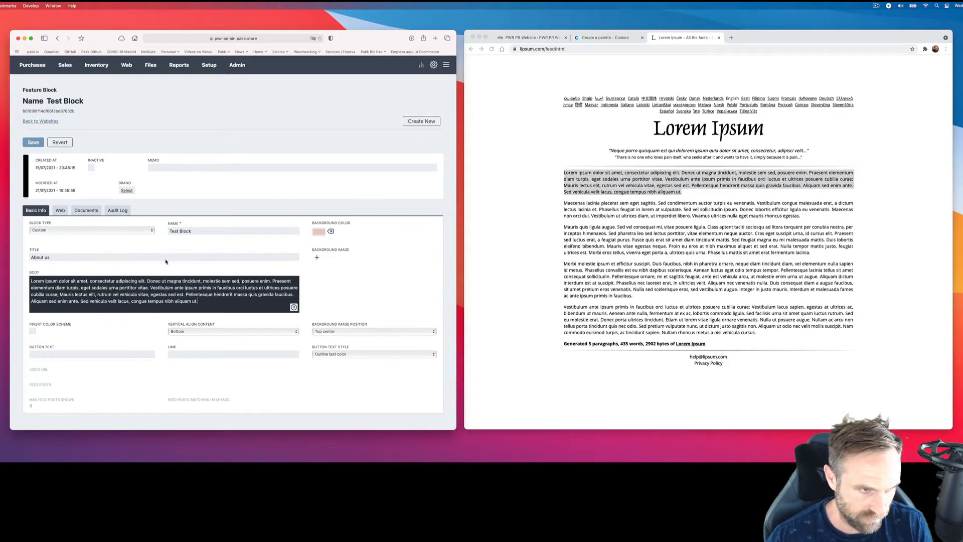
# Save the Test Block and reload the live homepage to view its title and body text.
pyautogui.click(33, 142)
pyautogui.click(532, 38)
pyautogui.press('super+r')
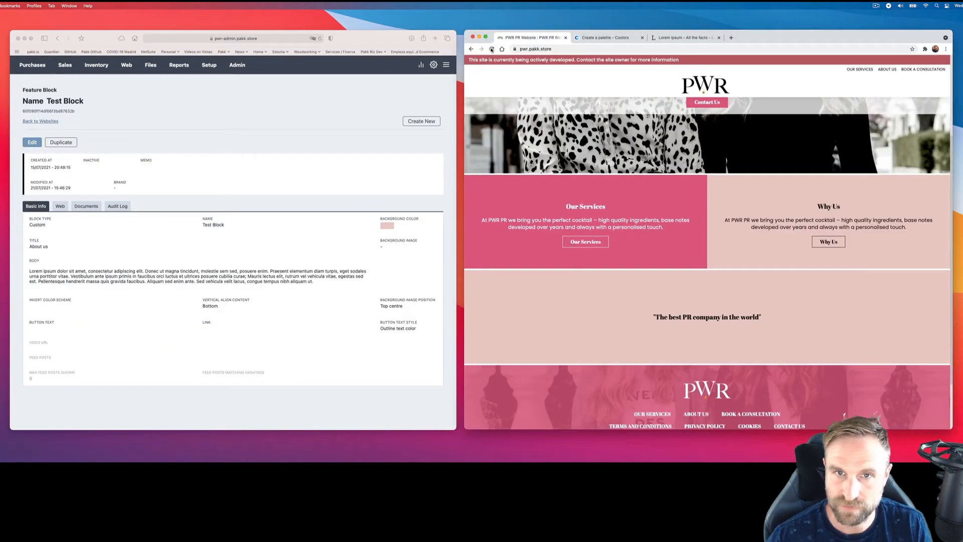
pyautogui.scroll(-2, 747, 255)
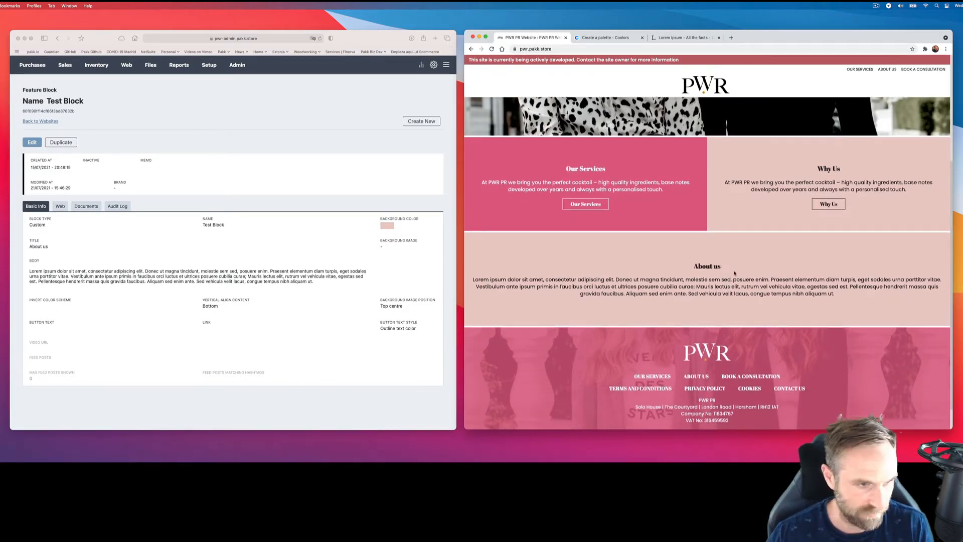
# Change the Test Block's background colour to the dark pink sampled from the Our Services block on the homepage.
pyautogui.click(34, 145)
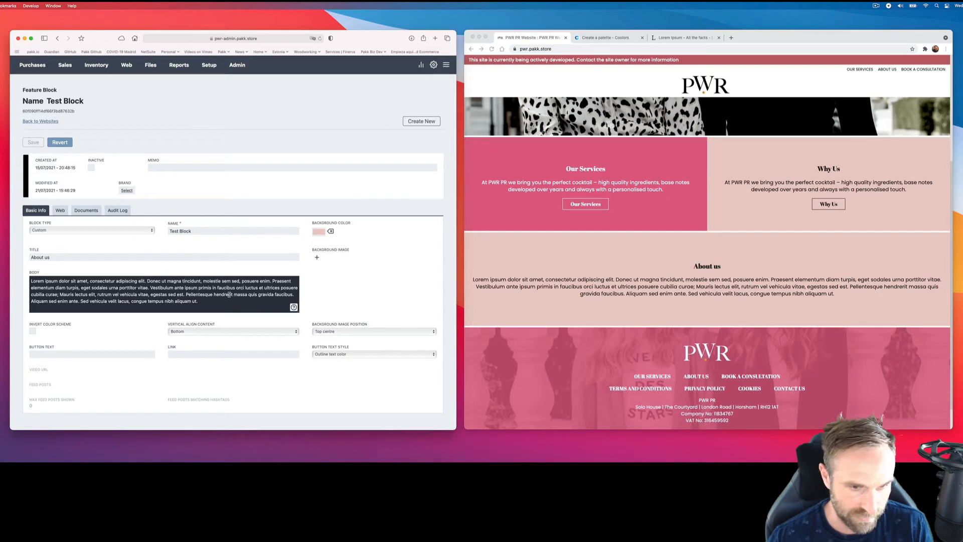
pyautogui.click(314, 232)
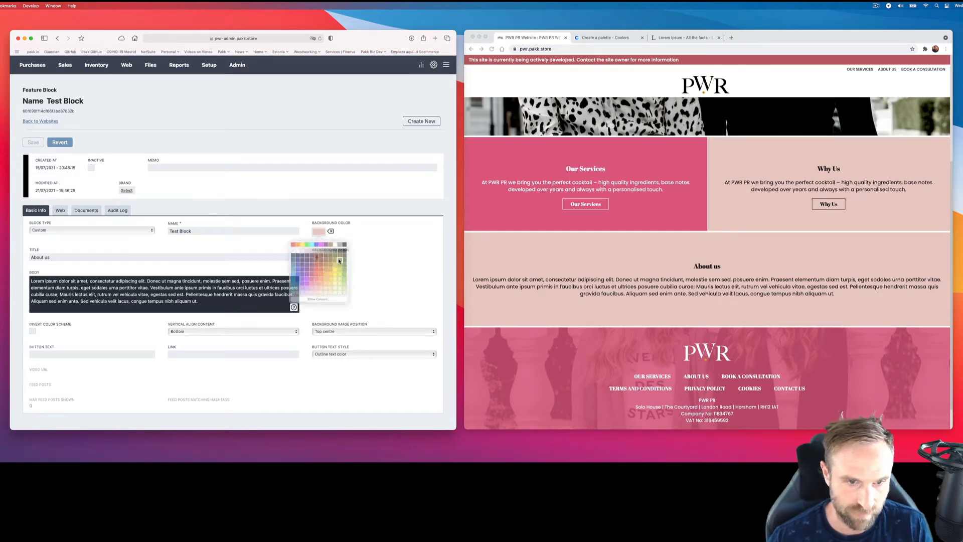
pyautogui.click(318, 297)
pyautogui.click(61, 280)
pyautogui.click(587, 189)
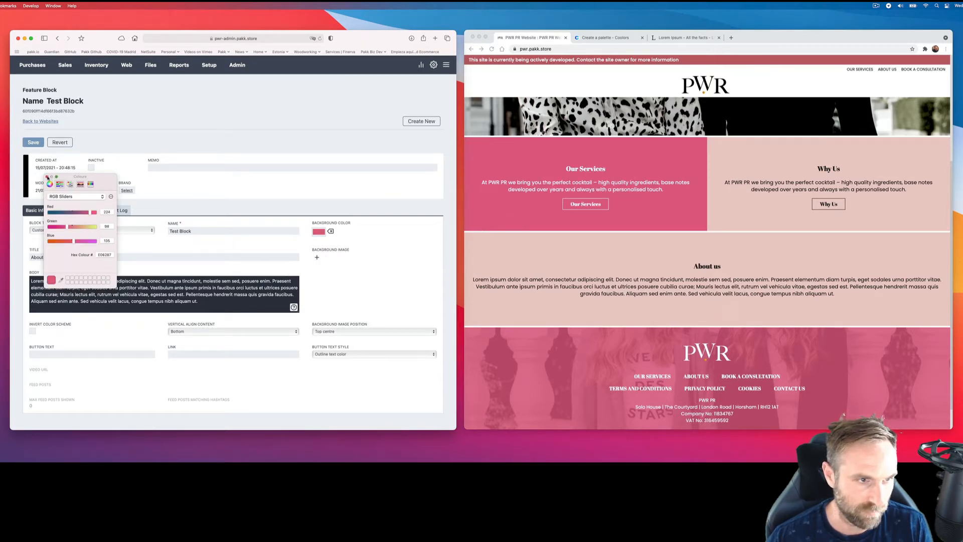
pyautogui.click(47, 177)
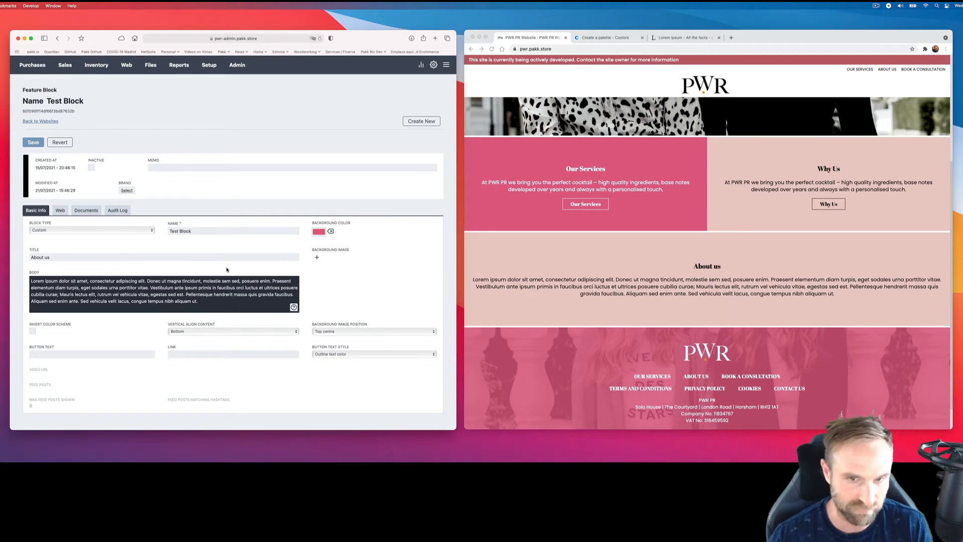
# Turn on the inverted colour scheme for the Test Block, save, and reload the live homepage.
pyautogui.click(32, 331)
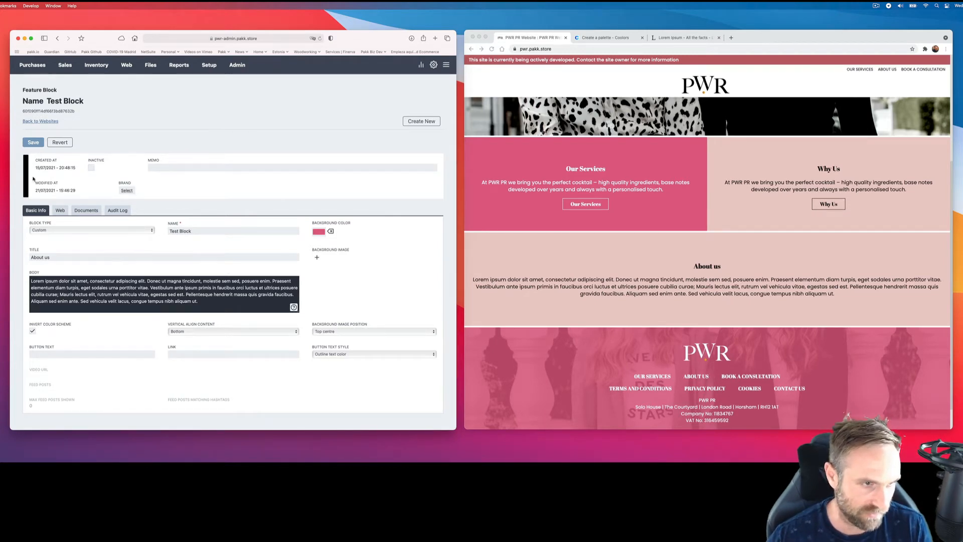
pyautogui.click(33, 143)
pyautogui.click(517, 114)
pyautogui.press('super+r')
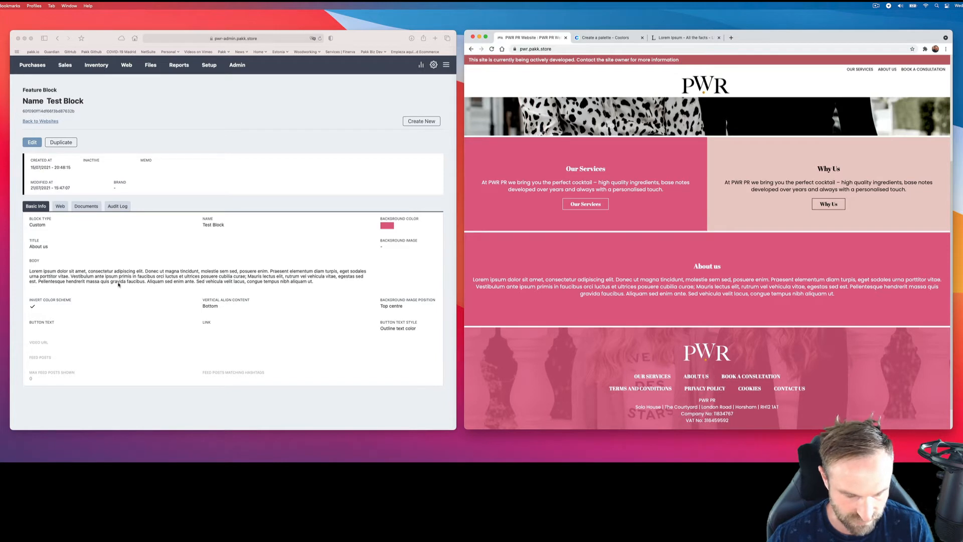
# Open the Test Block for editing and set its button text to "Read More".
pyautogui.click(35, 143)
pyautogui.click(34, 143)
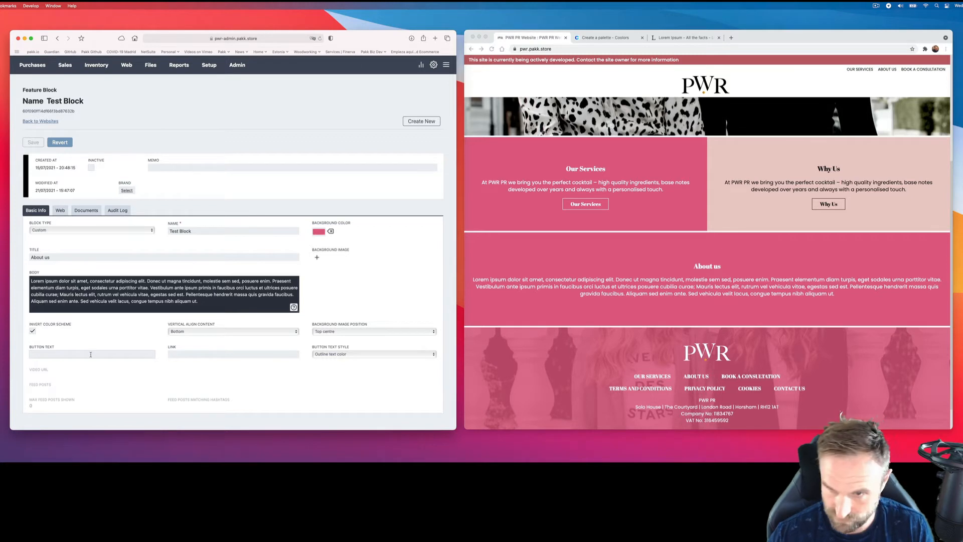
pyautogui.write('G')
pyautogui.press('BackSpace')
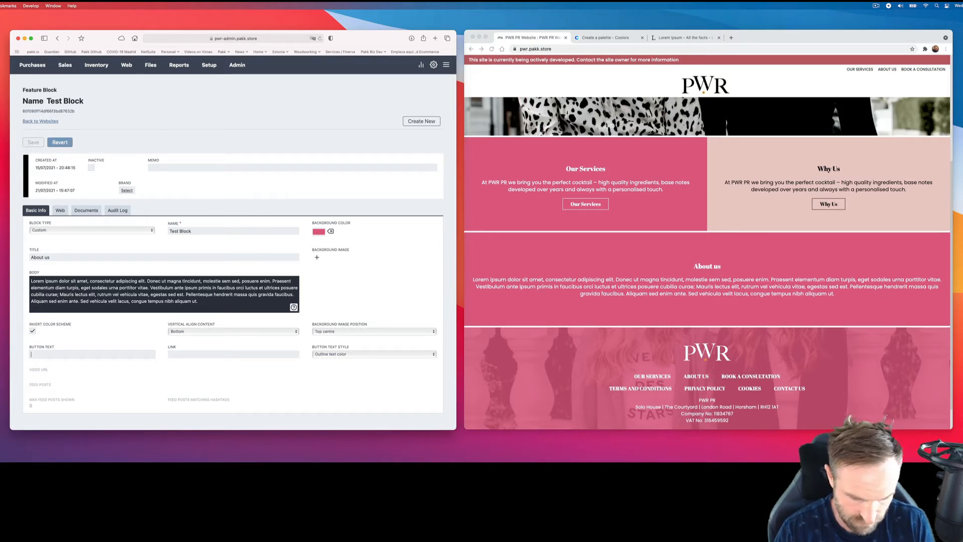
pyautogui.write('Read More')
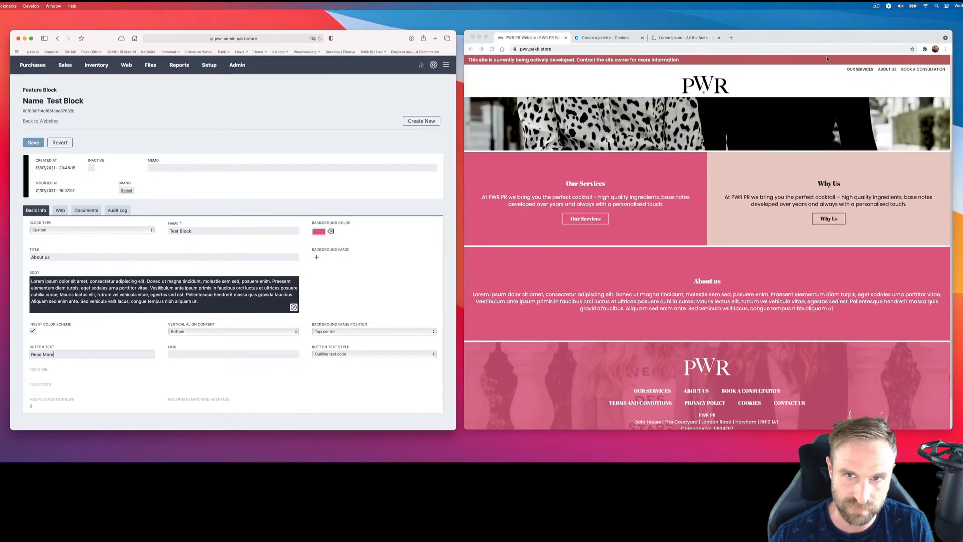
pyautogui.rightClick(885, 70)
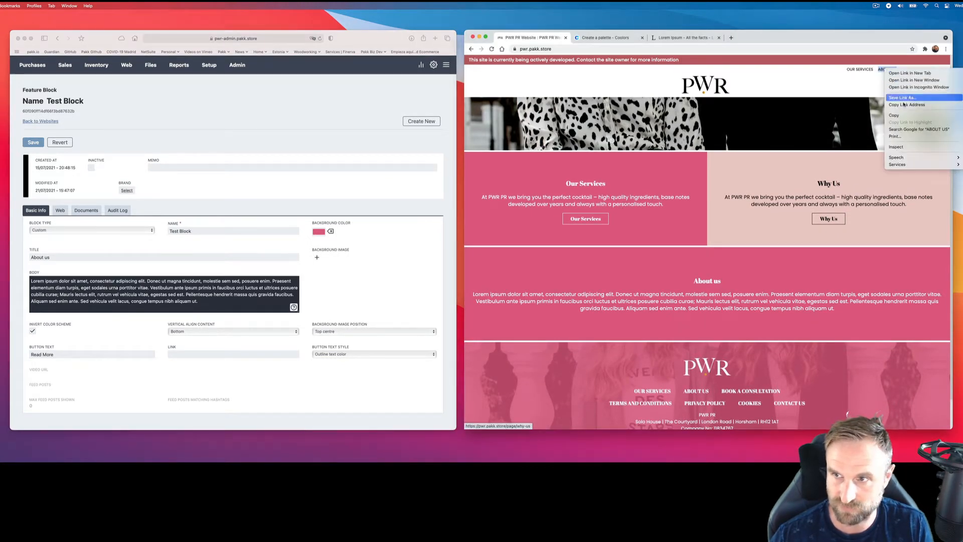
pyautogui.click(898, 104)
pyautogui.click(215, 355)
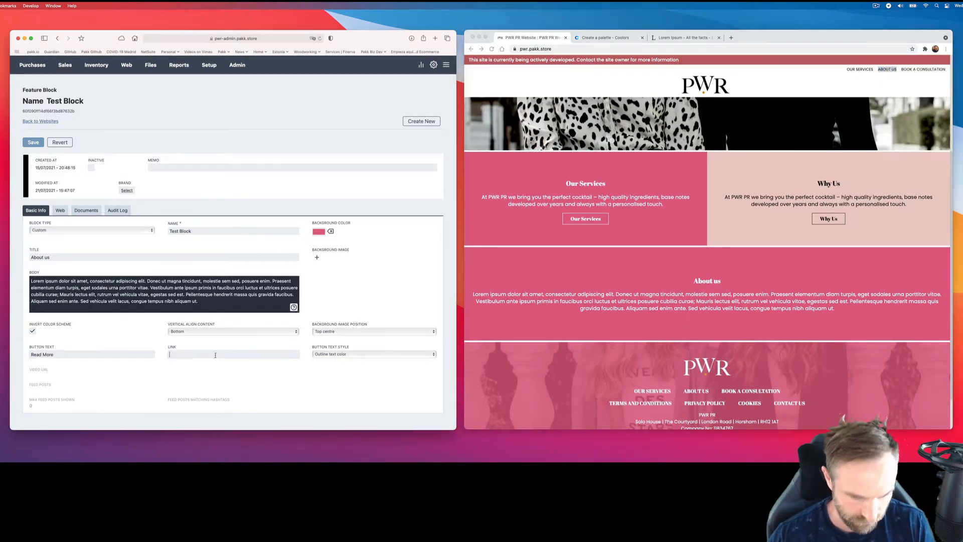
pyautogui.press('super+v')
pyautogui.press('super+a')
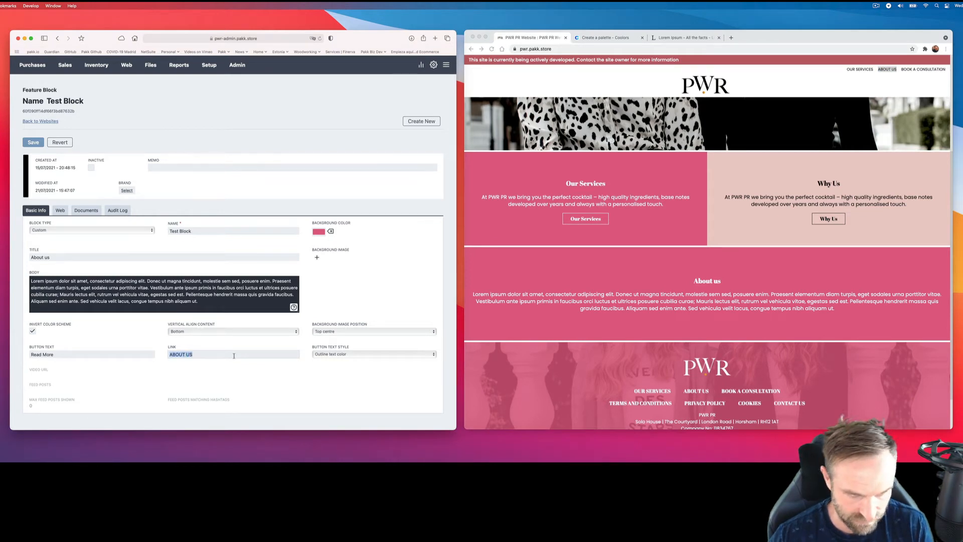
pyautogui.press('BackSpace')
# Copy the About Us link address from the live site into the block's link and trim it to /page/why-us.
pyautogui.rightClick(886, 70)
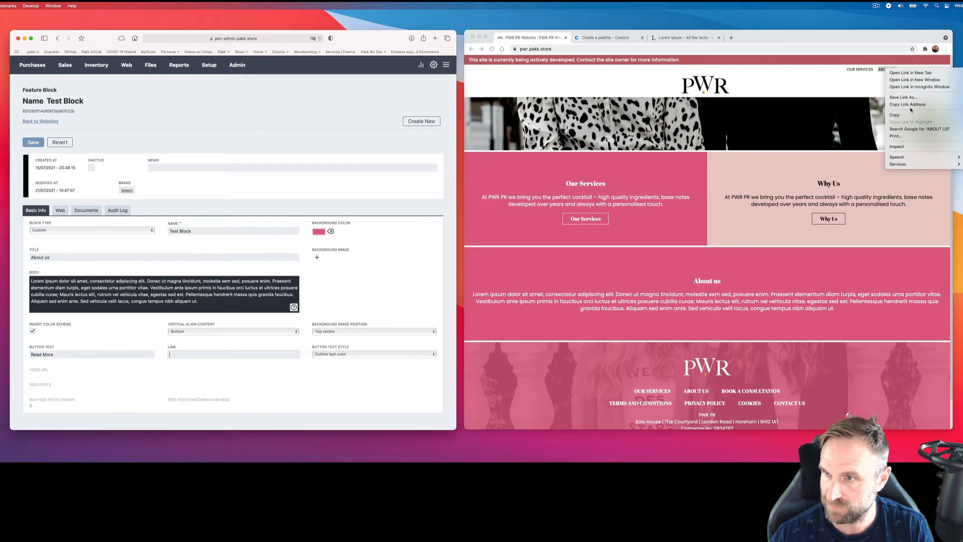
pyautogui.click(910, 104)
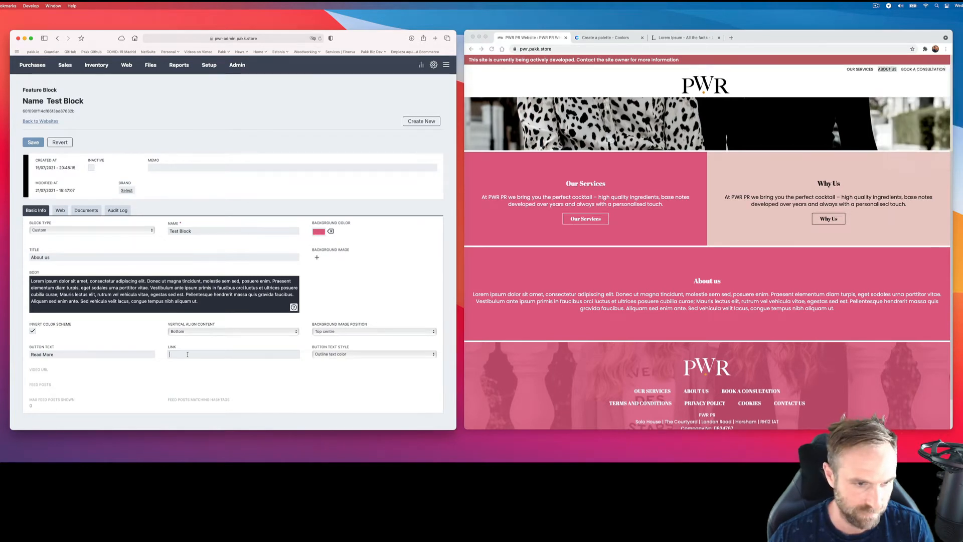
pyautogui.press('super+v')
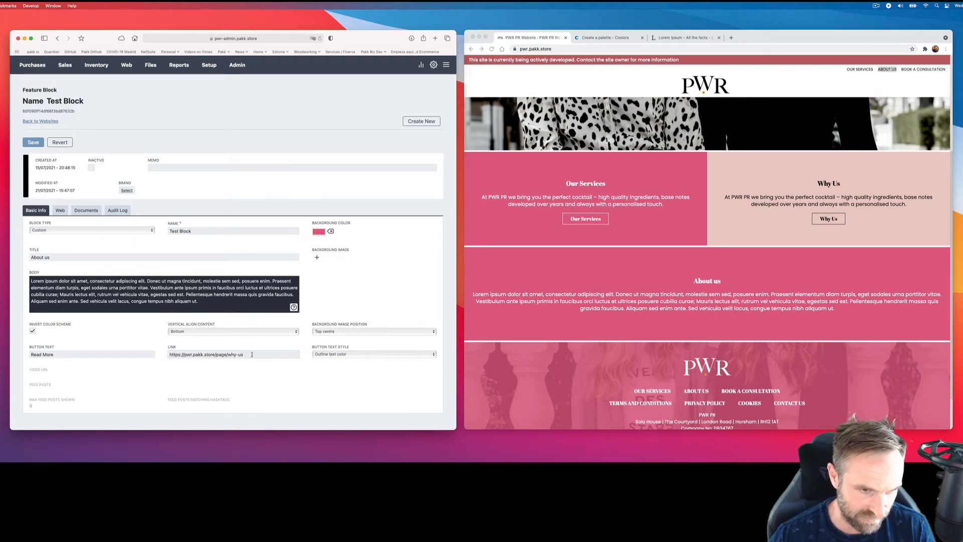
pyautogui.moveTo(252, 354); pyautogui.dragTo(171, 356)
pyautogui.press('super+v')
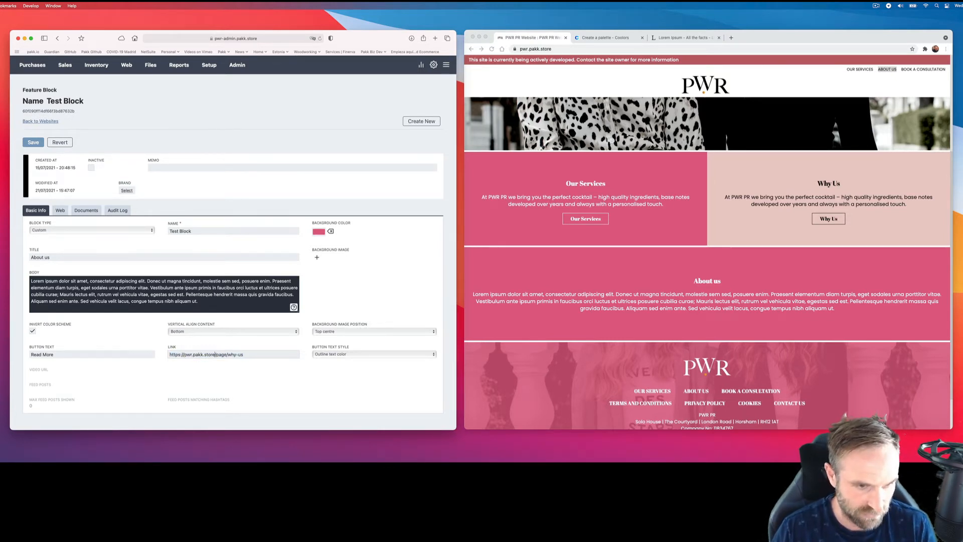
pyautogui.moveTo(215, 354); pyautogui.dragTo(169, 354)
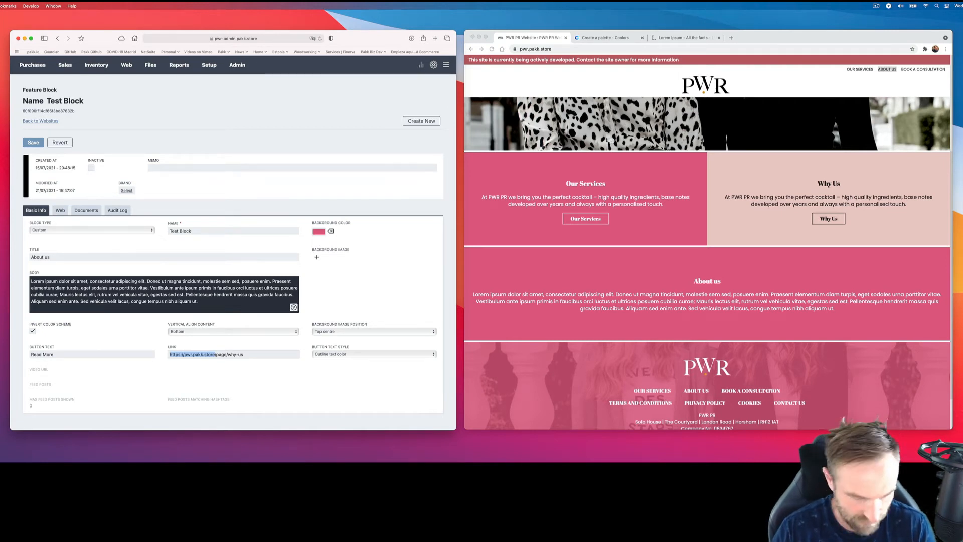
pyautogui.press('BackSpace')
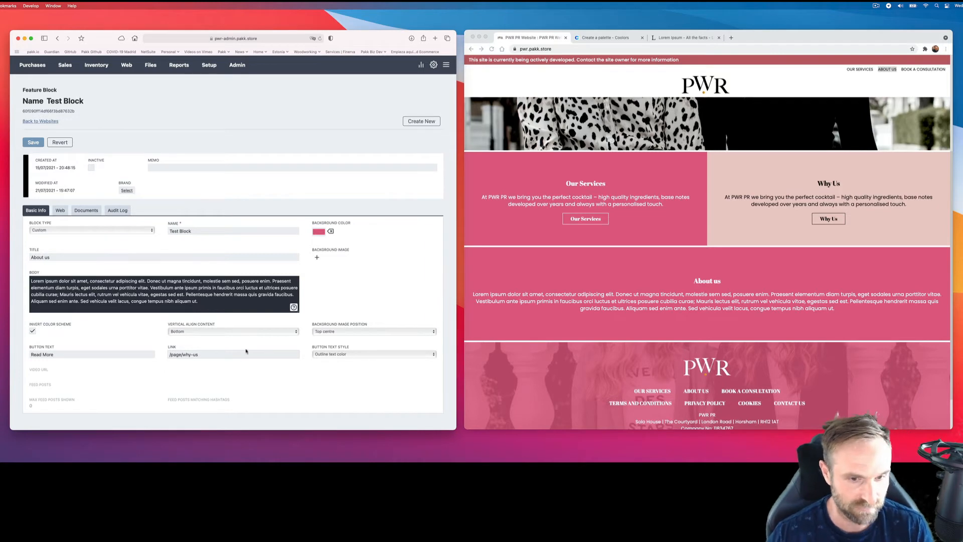
# Save the Test Block and reload the live homepage to view its button.
pyautogui.click(33, 142)
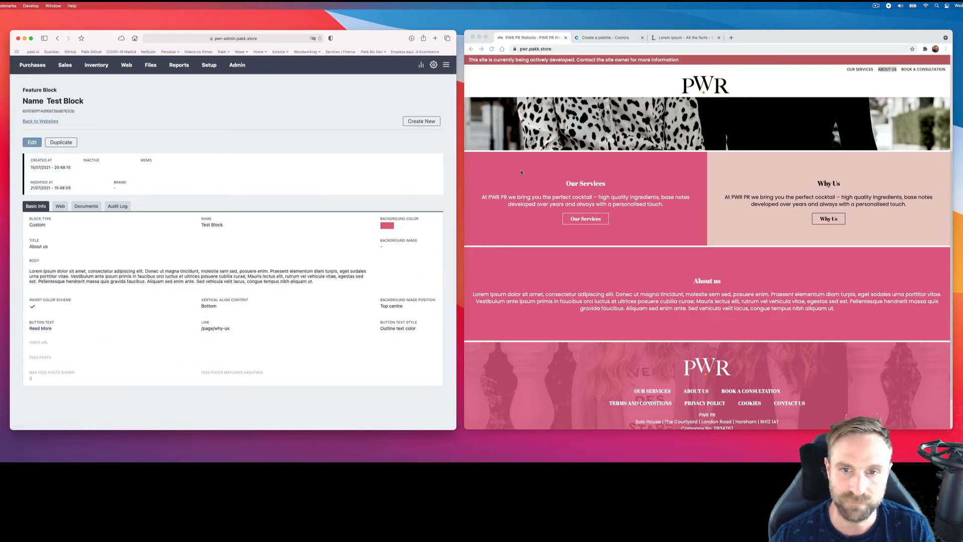
pyautogui.click(502, 59)
pyautogui.click(491, 48)
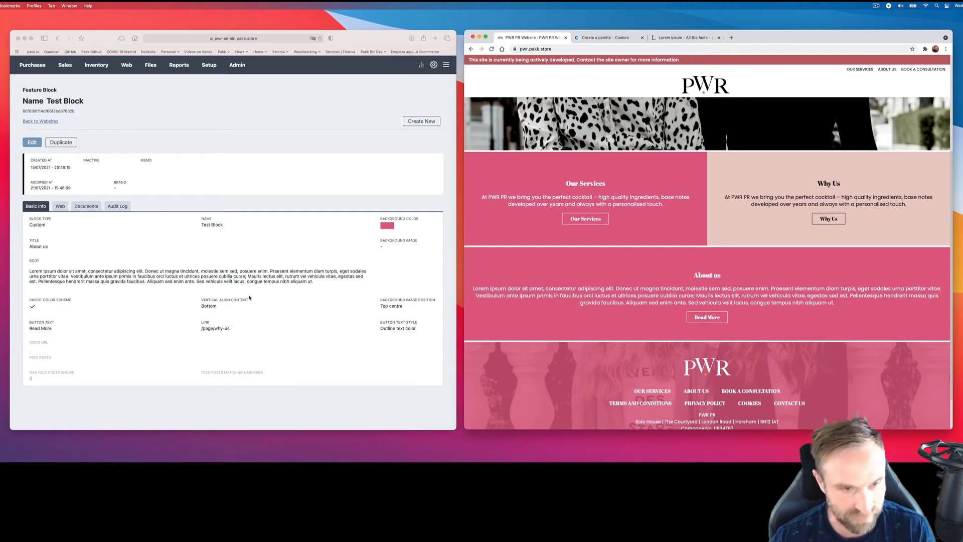
# Change the Test Block's button text style to Outline primary color, save, and reload the live homepage.
pyautogui.click(33, 143)
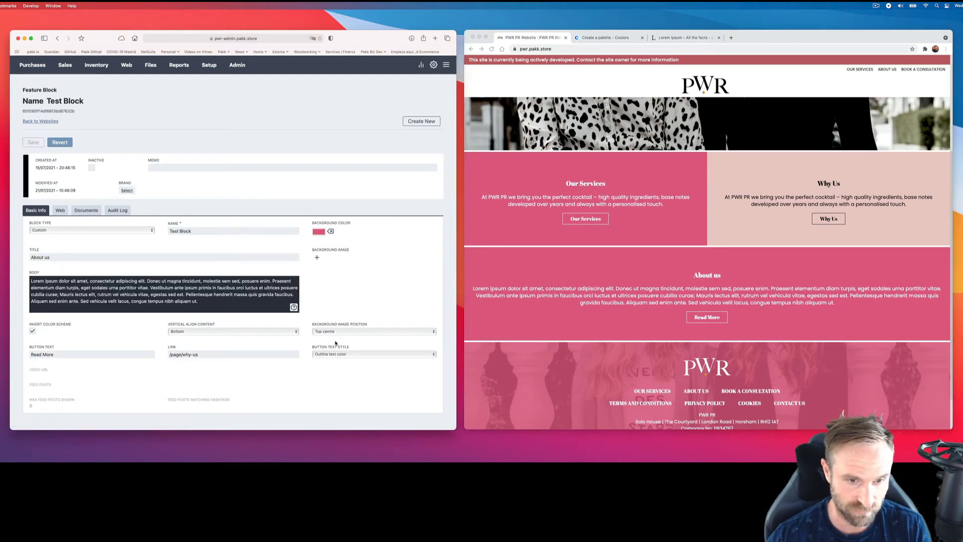
pyautogui.click(351, 355)
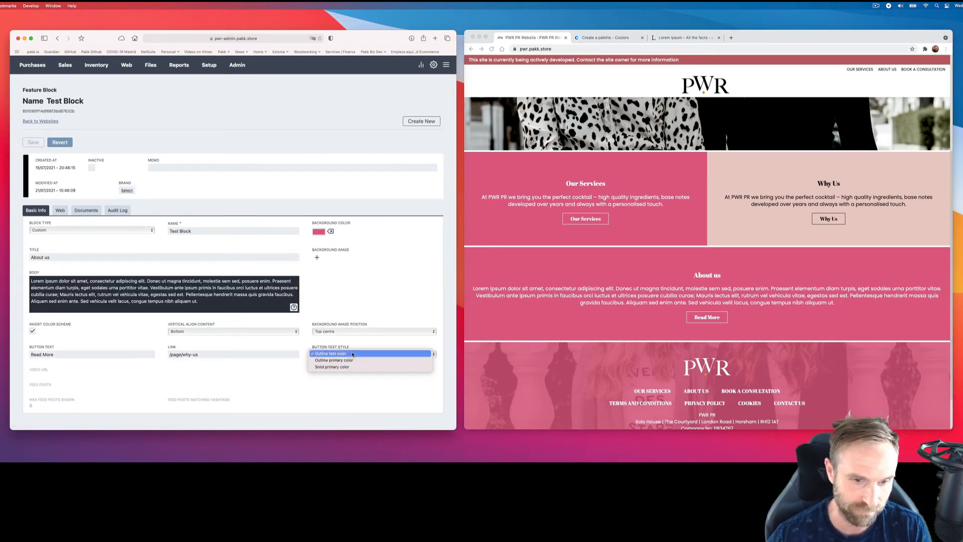
pyautogui.click(334, 360)
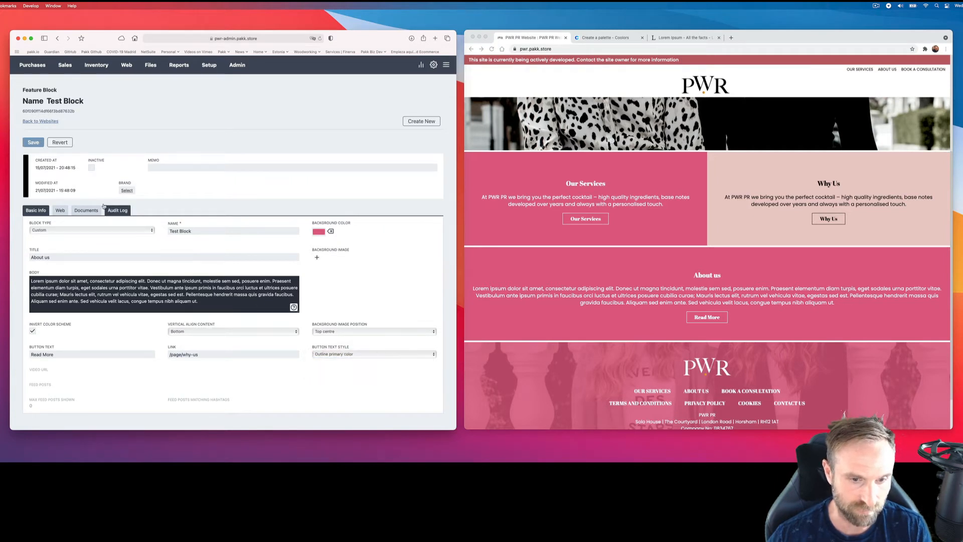
pyautogui.click(34, 144)
pyautogui.click(492, 49)
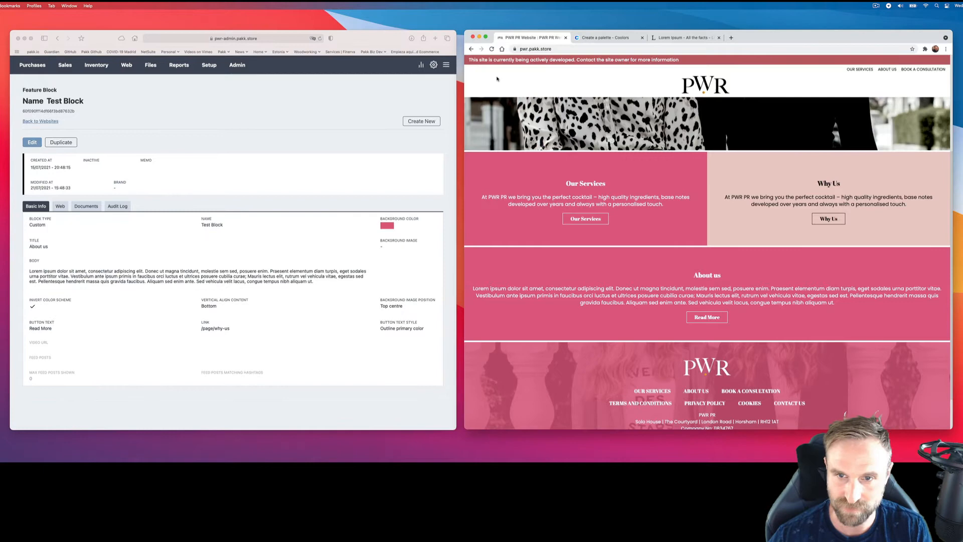
pyautogui.click(492, 49)
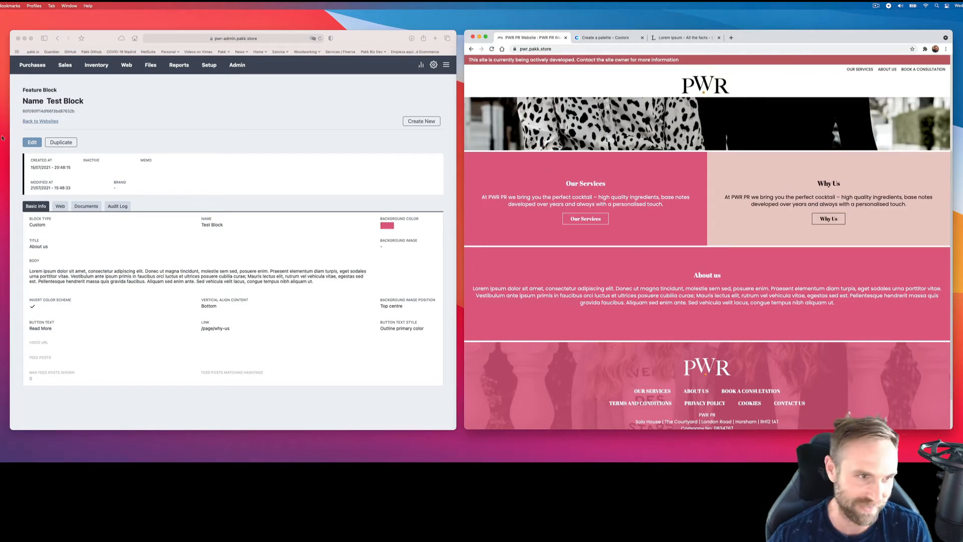
# Change the Test Block's background colour to the light pink sampled from the Why Us block, save, and reload the homepage.
pyautogui.click(33, 142)
pyautogui.click(32, 142)
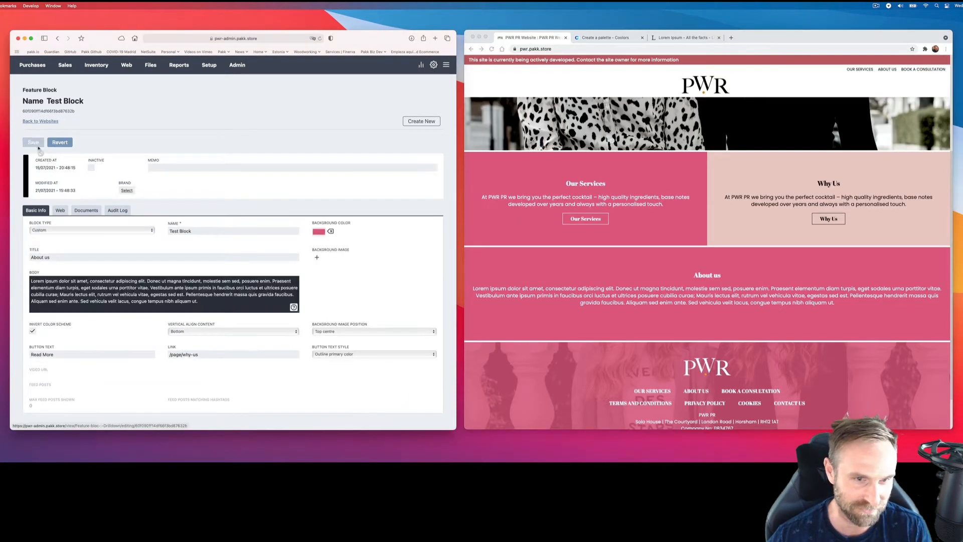
pyautogui.click(318, 233)
pyautogui.click(319, 285)
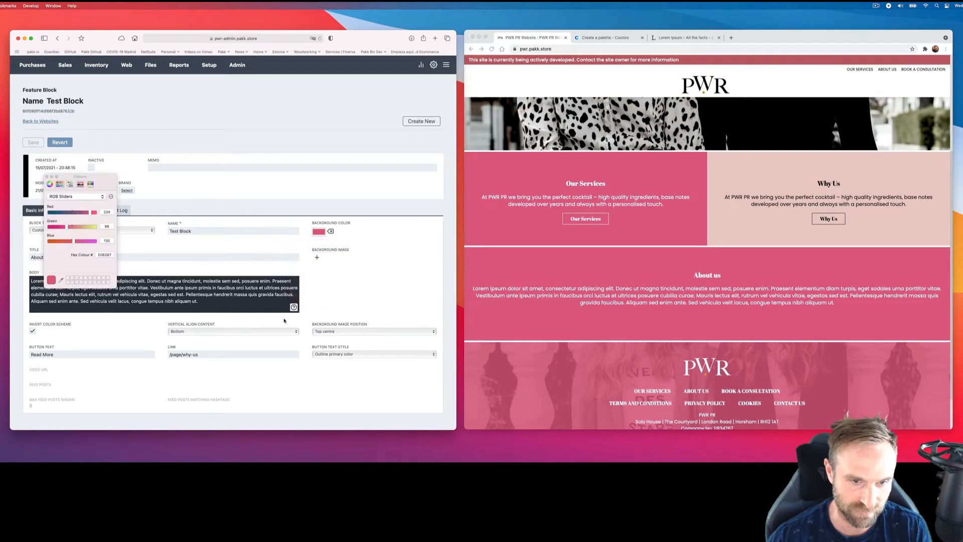
pyautogui.click(61, 280)
pyautogui.click(751, 230)
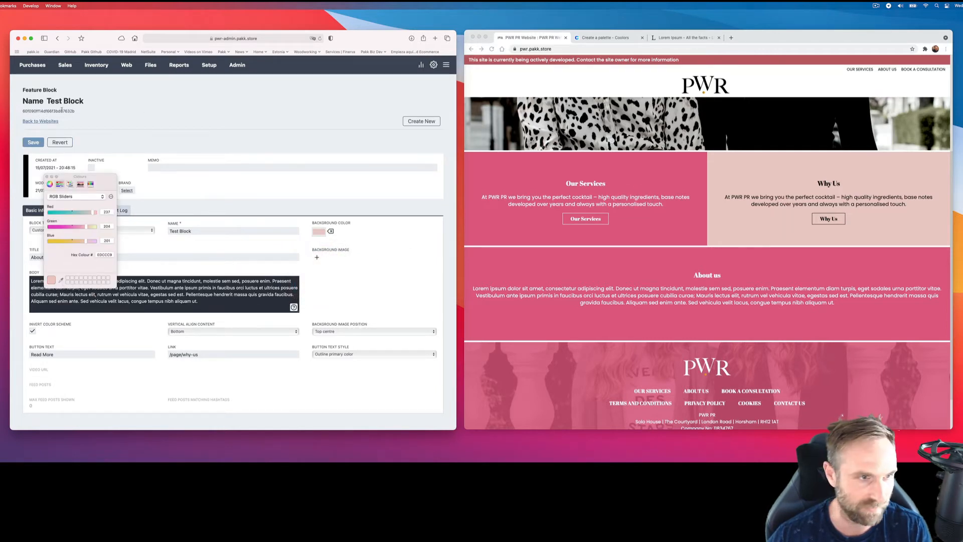
pyautogui.click(33, 142)
pyautogui.click(492, 49)
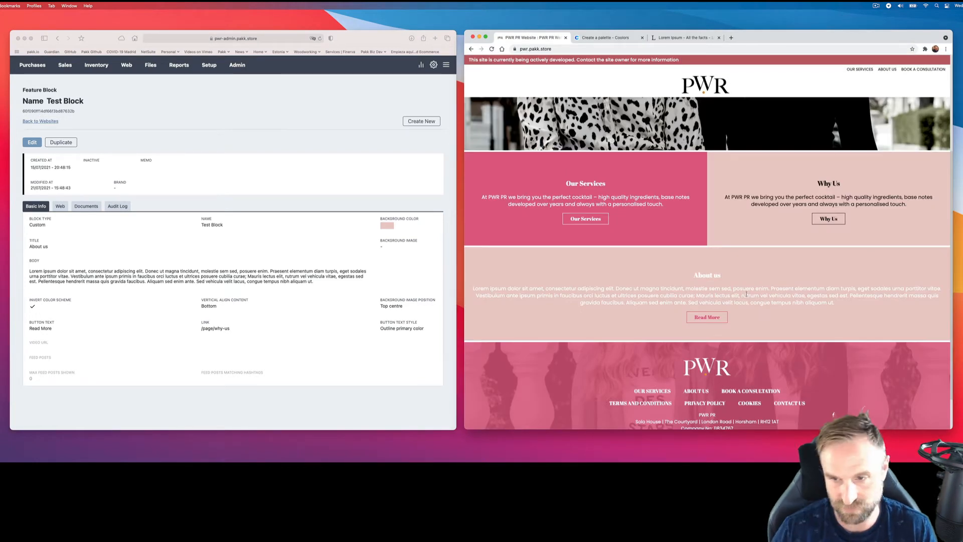
# Turn off the inverted colour scheme for the Test Block, save, and reload the live homepage.
pyautogui.click(32, 143)
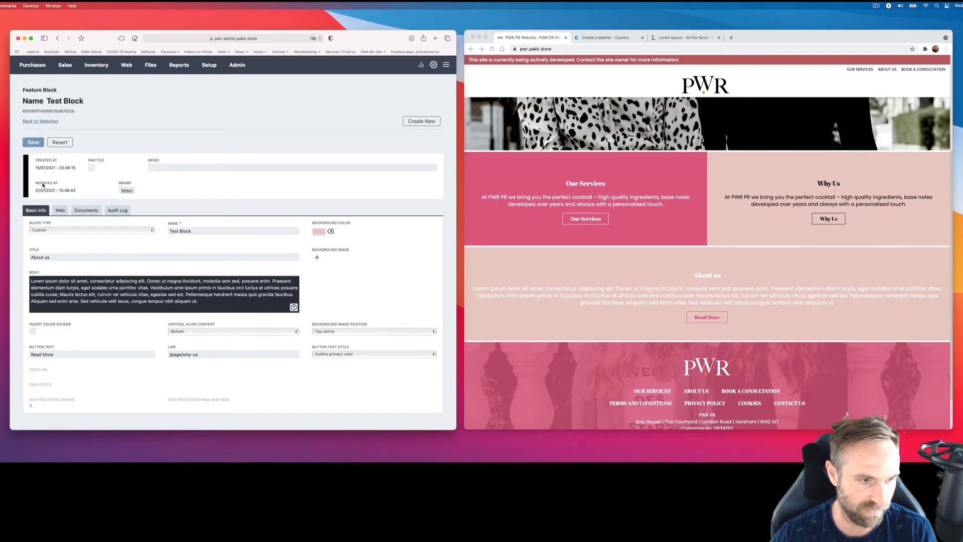
pyautogui.click(33, 142)
pyautogui.click(555, 161)
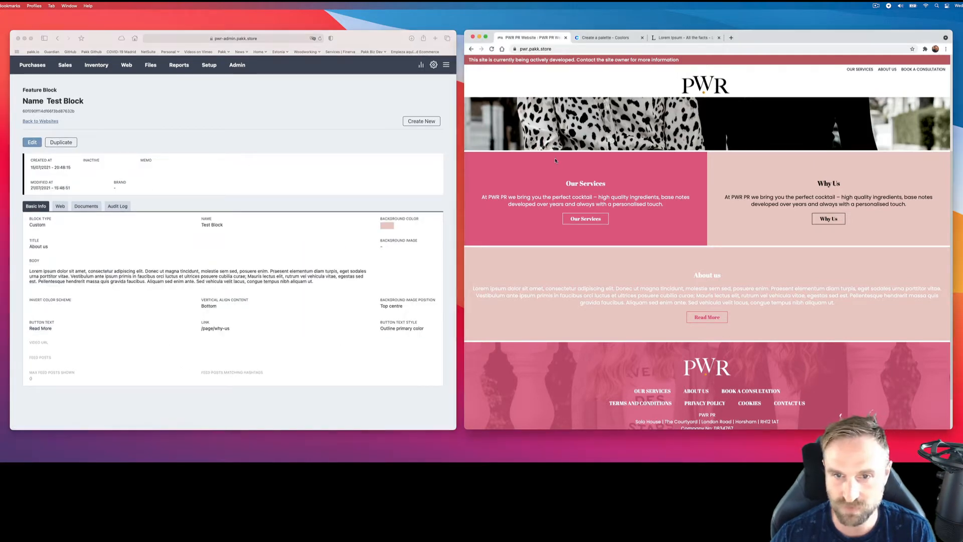
pyautogui.click(493, 48)
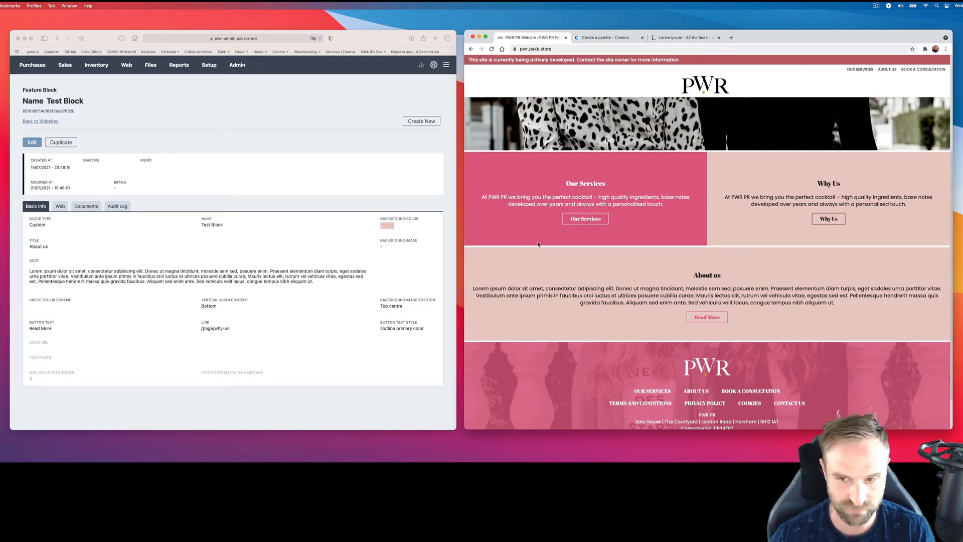
# Set the Test Block's button text style to Solid primary color, save, and reload the homepage to compare the blocks.
pyautogui.click(32, 142)
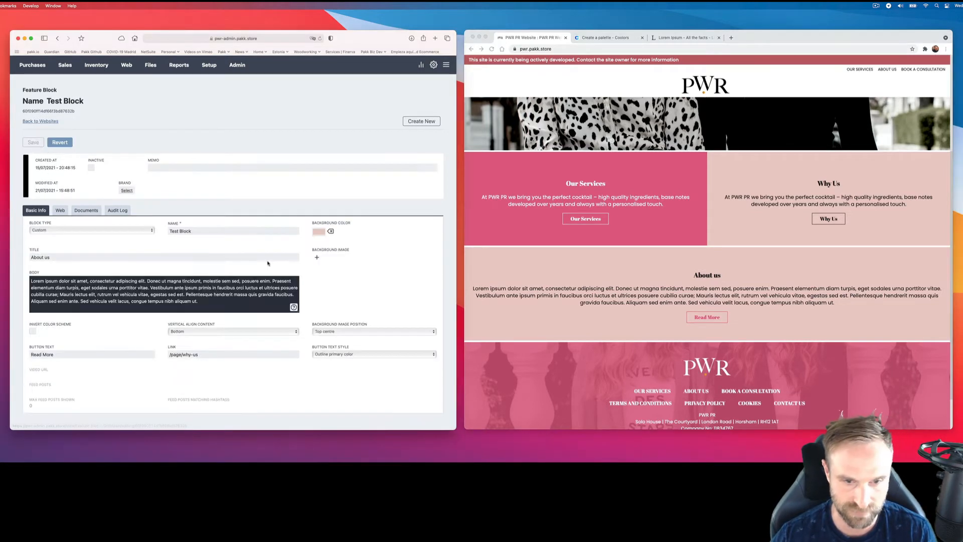
pyautogui.click(358, 354)
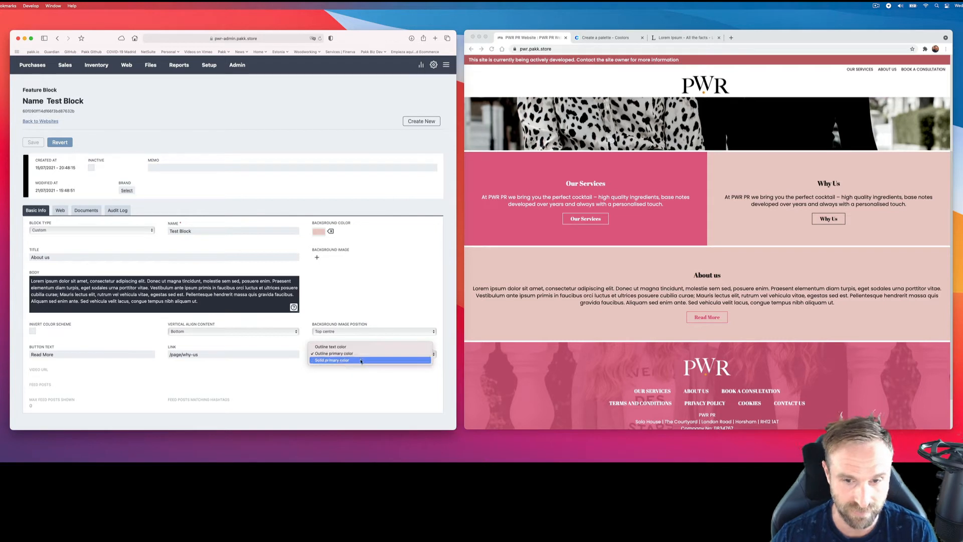
pyautogui.click(335, 362)
pyautogui.click(29, 144)
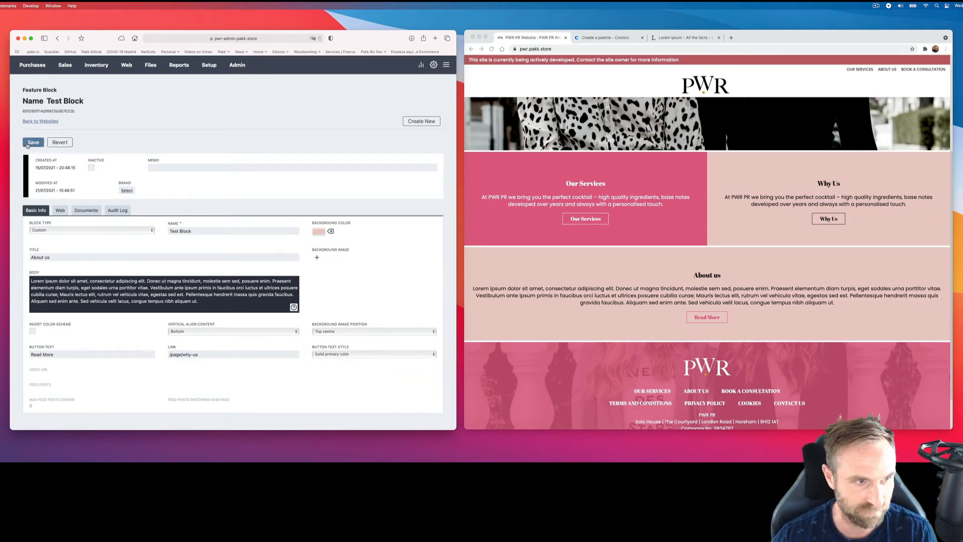
pyautogui.click(586, 268)
pyautogui.press('super+r')
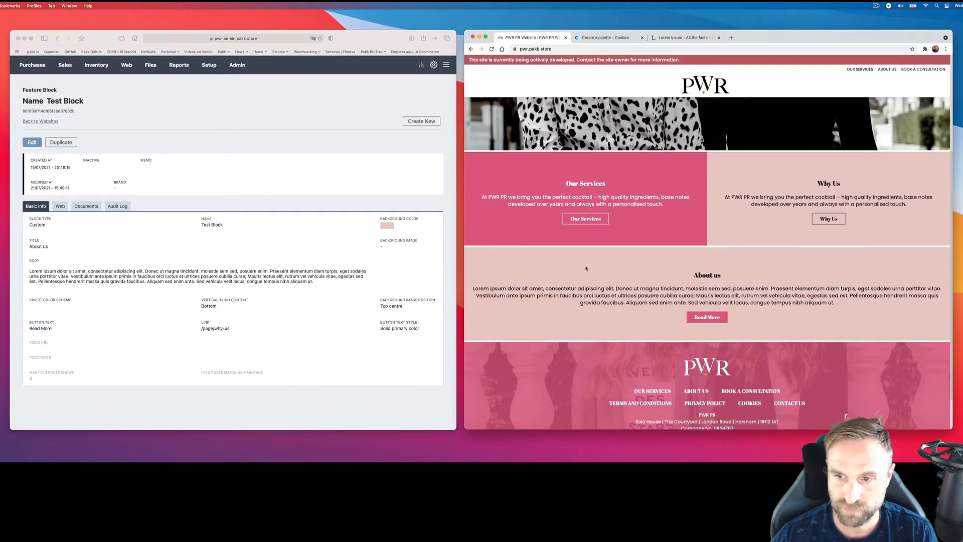
pyautogui.scroll(3, 590, 285)
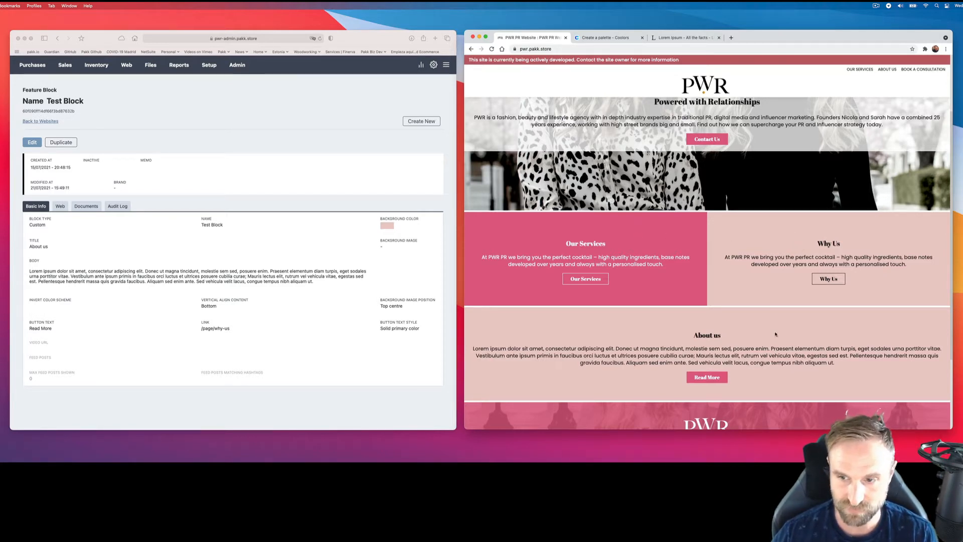
pyautogui.scroll(-2, 740, 333)
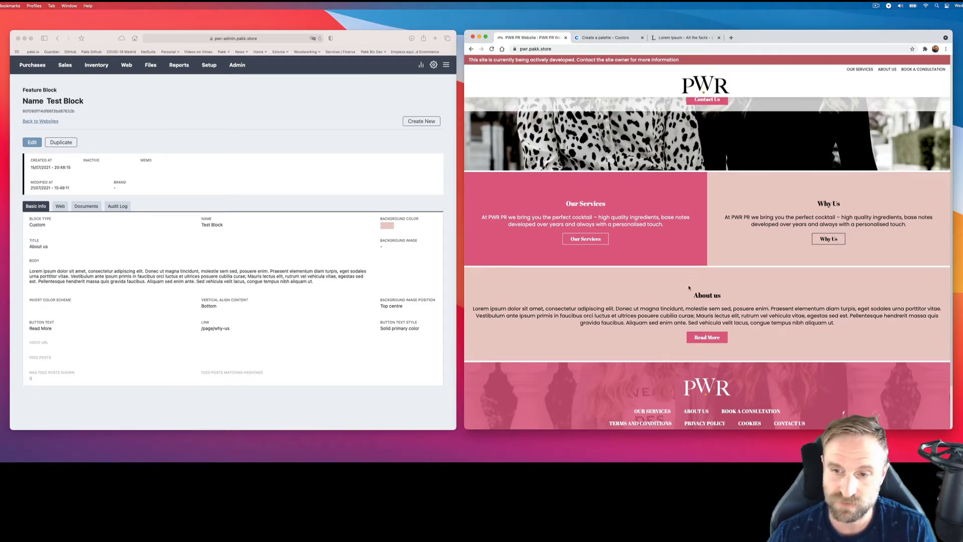
pyautogui.scroll(1, 689, 287)
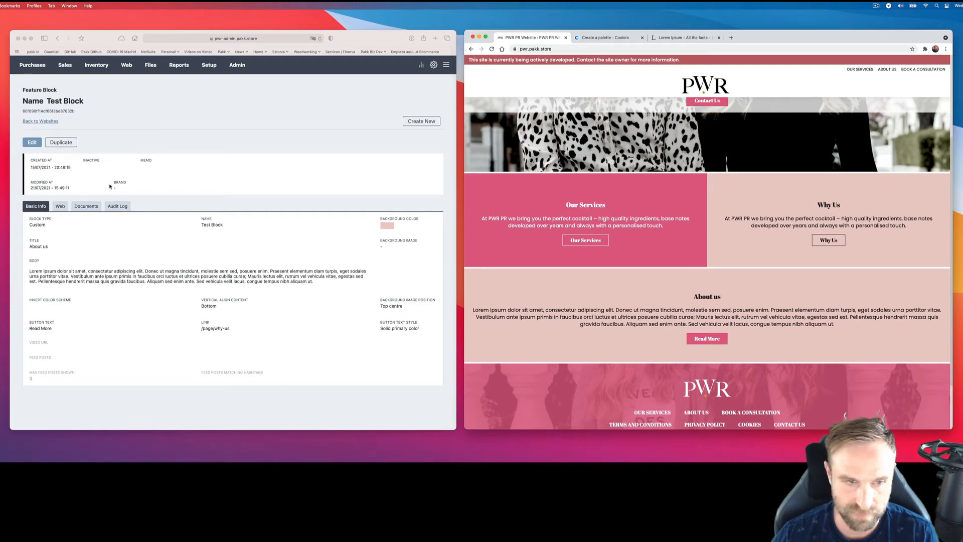
# Edit the Test Block, insert two blank lines above the body text, and cut the text out of its title.
pyautogui.click(31, 142)
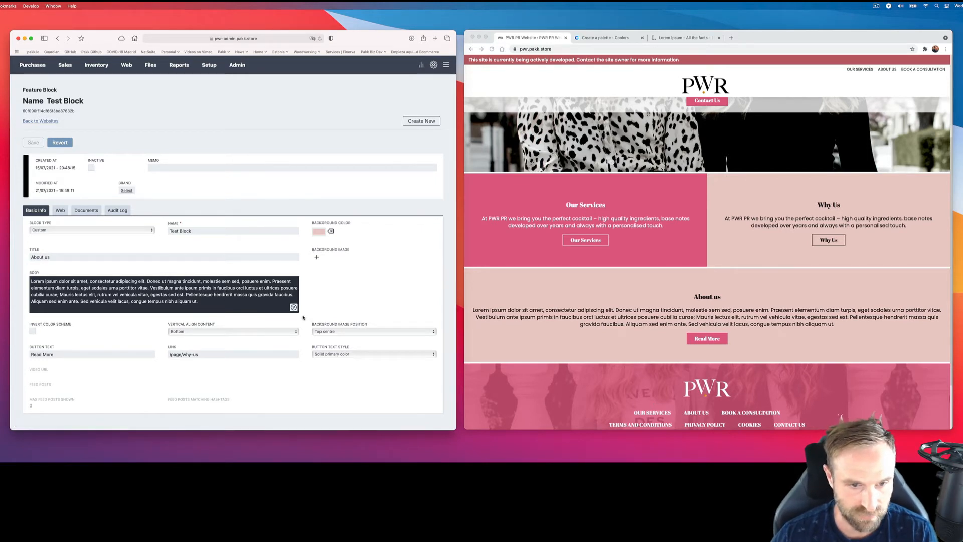
pyautogui.moveTo(299, 312); pyautogui.dragTo(299, 362)
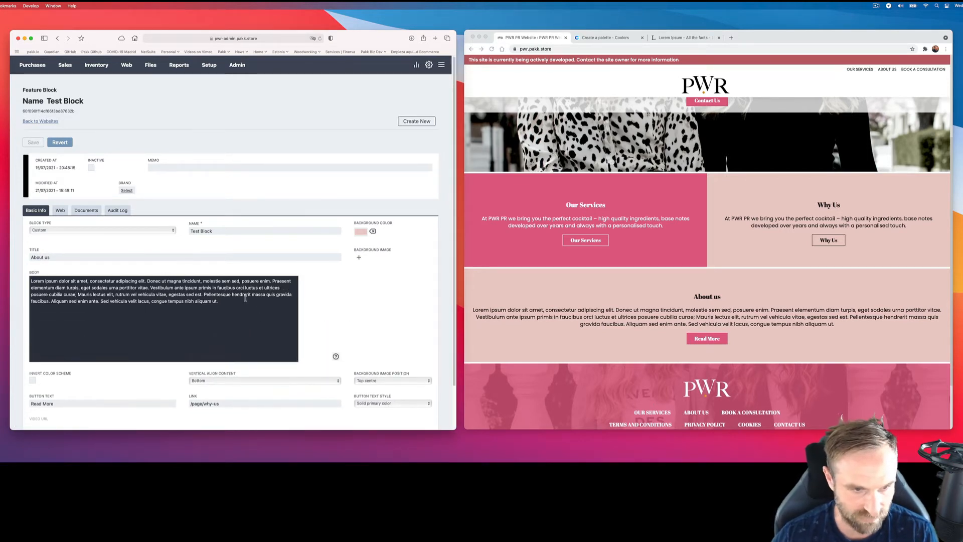
pyautogui.click(245, 304)
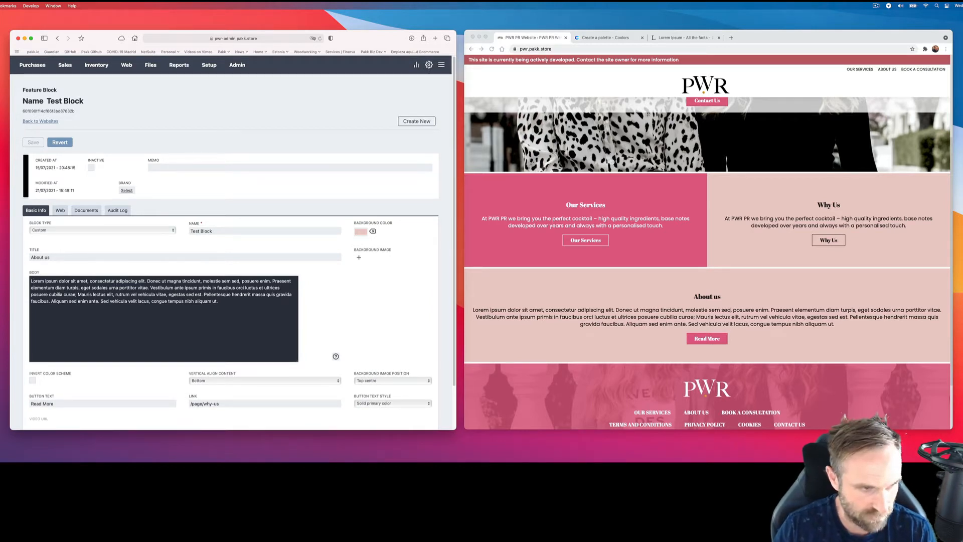
pyautogui.press('Return')
pyautogui.press('Return')
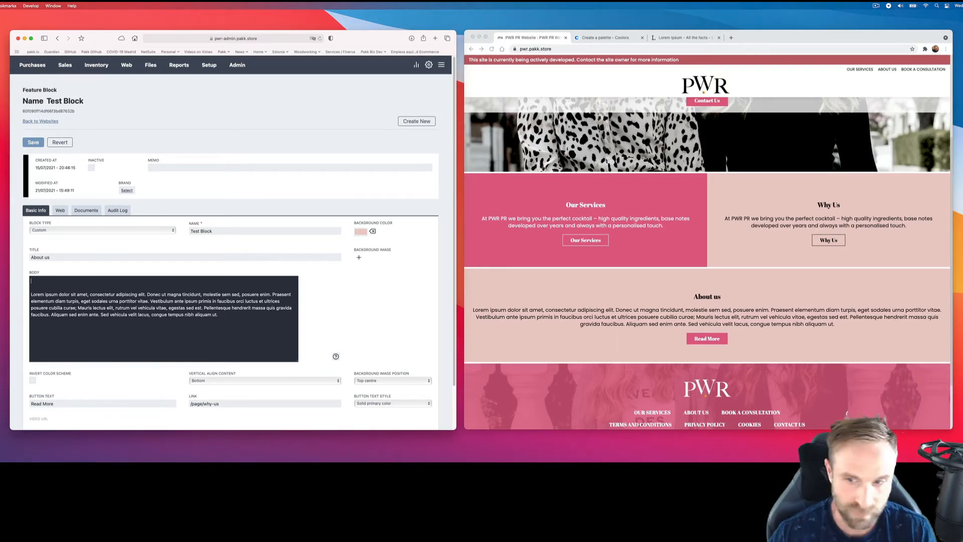
pyautogui.moveTo(55, 257); pyautogui.dragTo(17, 257)
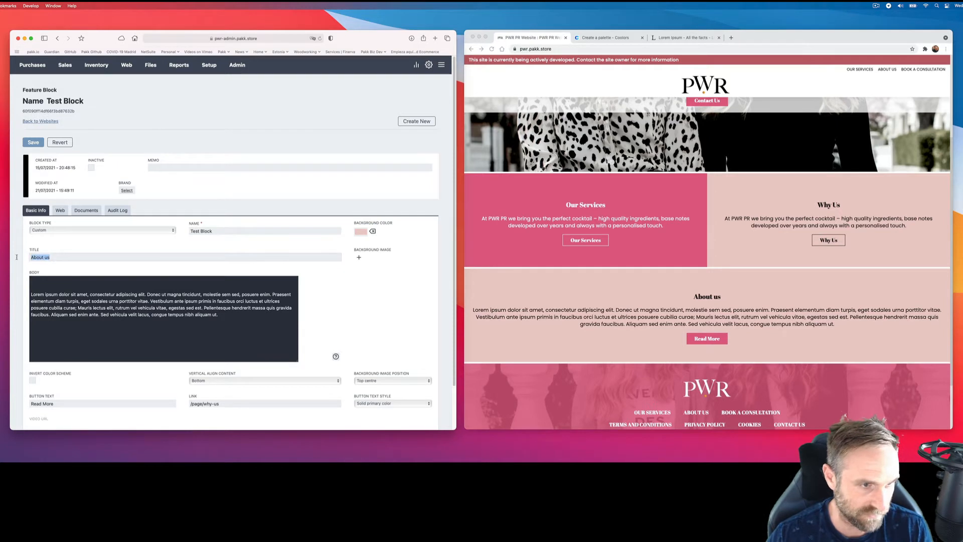
pyautogui.press('cmd+x')
# Add the top-level Markdown heading "# This is a big title" on the first line of the Test Block's body.
pyautogui.click(49, 281)
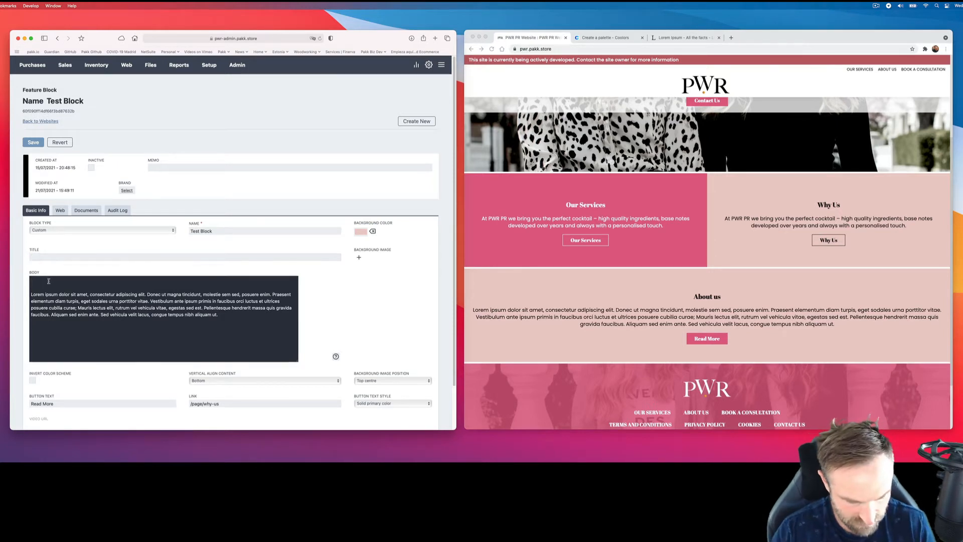
pyautogui.write('##')
pyautogui.press('BackSpace')
pyautogui.write('Thu')
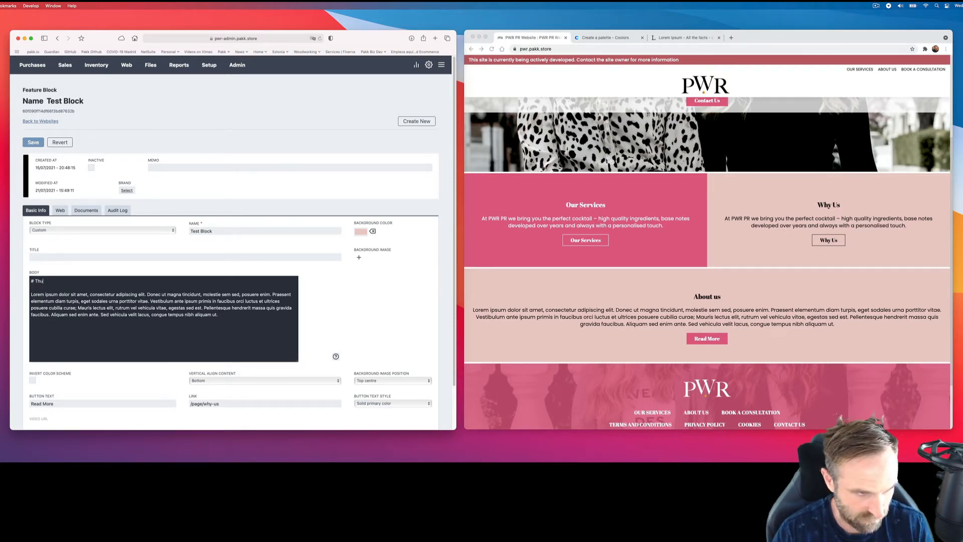
pyautogui.write('s')
pyautogui.press('BackSpace')
pyautogui.press('BackSpace')
pyautogui.write('is ')
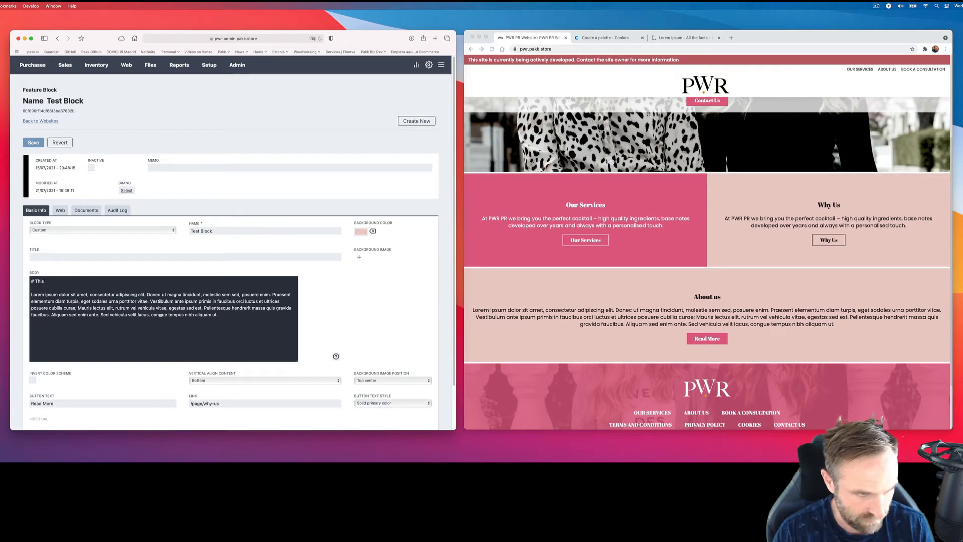
pyautogui.write(' is a big ti')
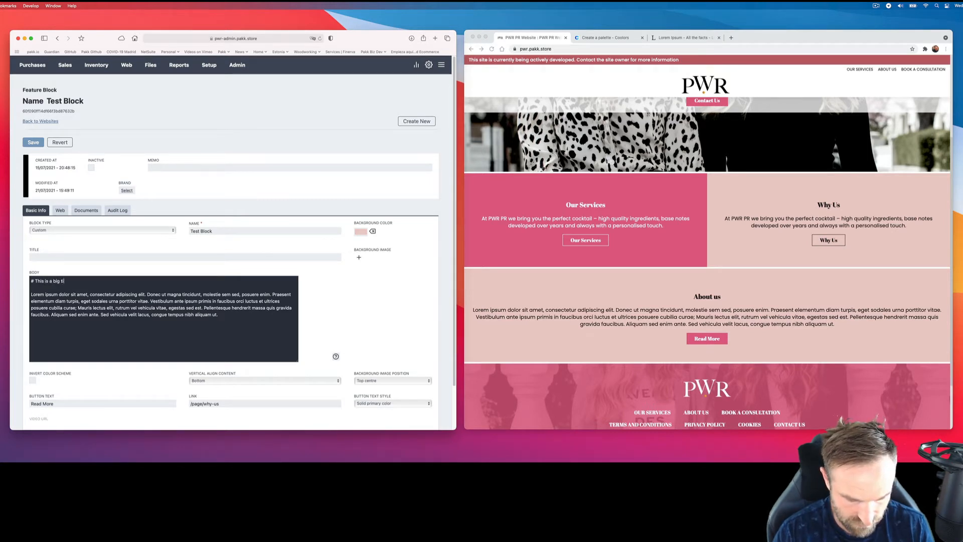
pyautogui.write('tle')
# Add the second-level Markdown heading "## This is a smaller title" below the big title in the body.
pyautogui.press('Return')
pyautogui.press('Return')
pyautogui.write('#')
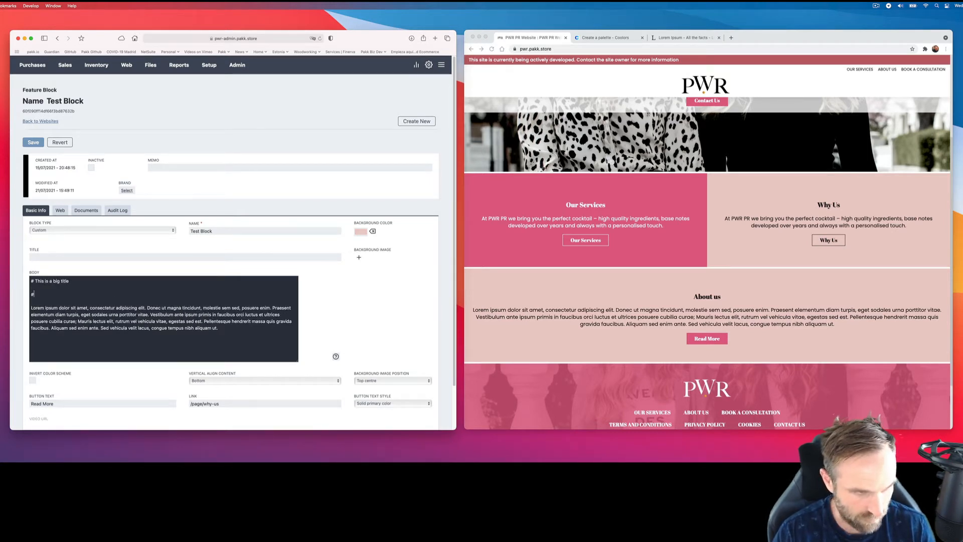
pyautogui.write('# This')
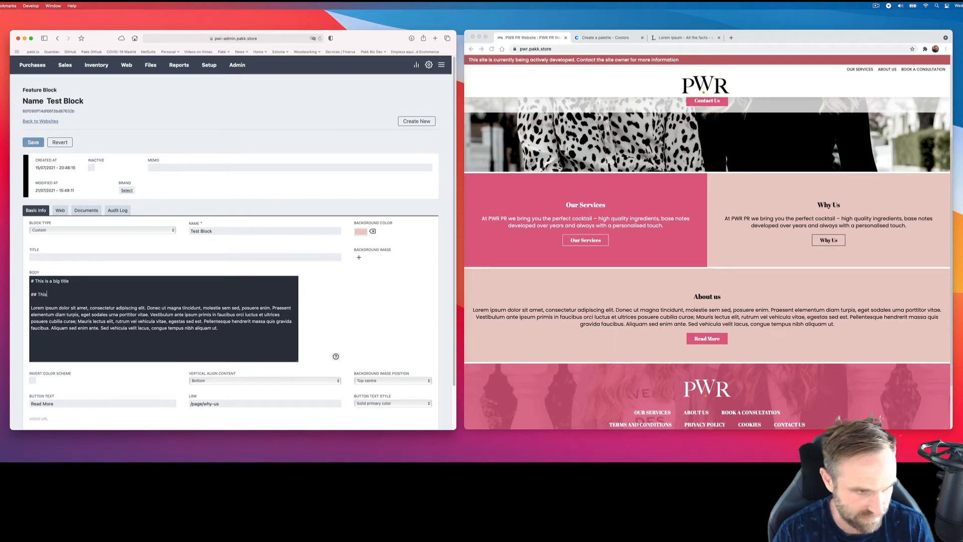
pyautogui.write(' is a smaller title')
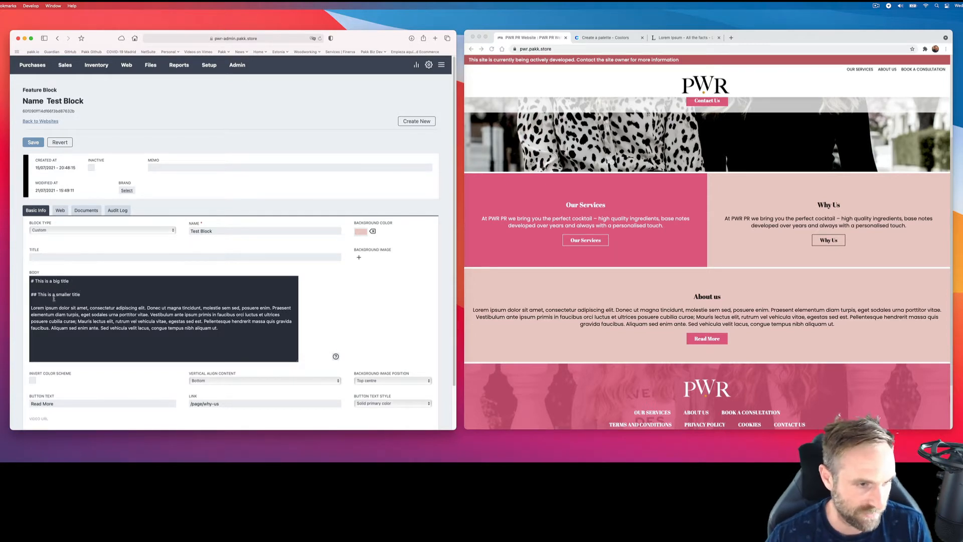
# Save the Test Block with its Markdown headings and reload the live homepage.
pyautogui.click(40, 144)
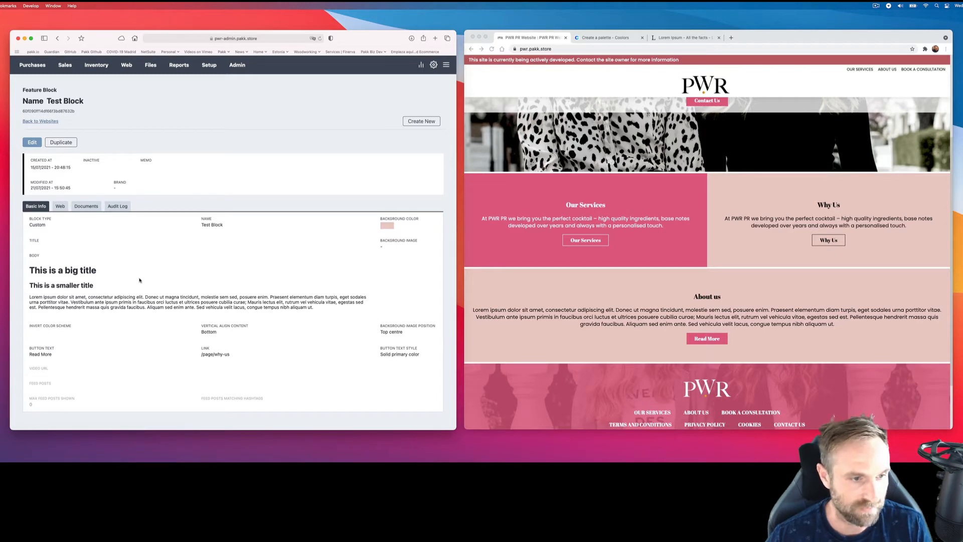
pyautogui.click(466, 184)
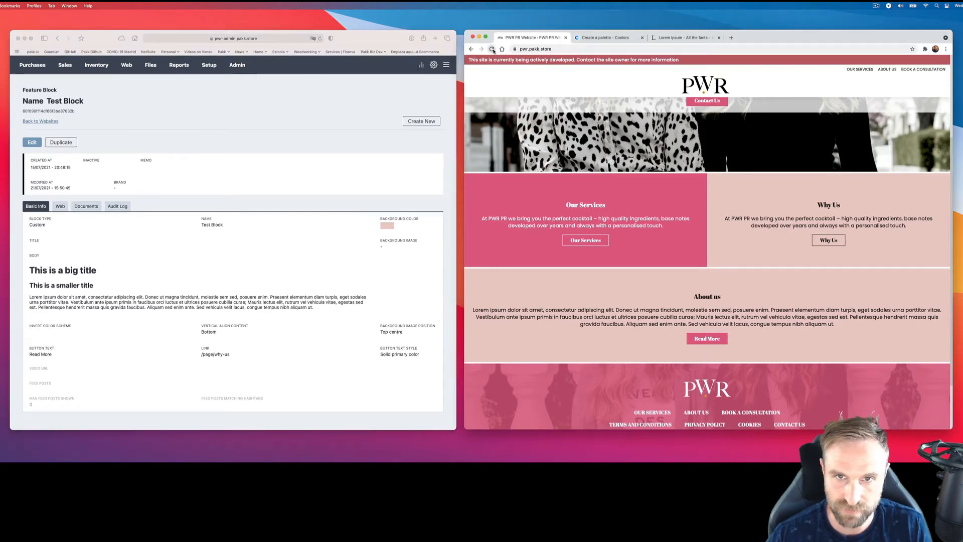
pyautogui.click(492, 48)
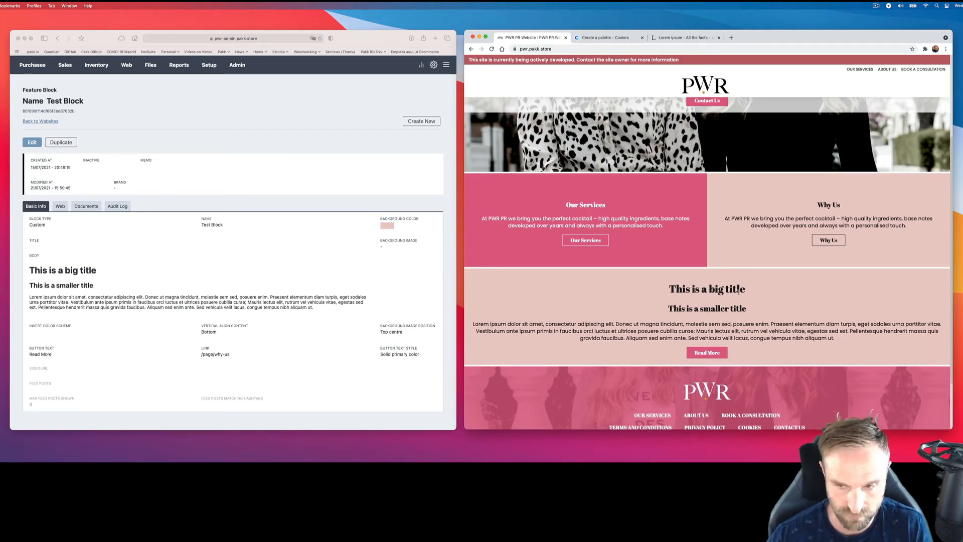
# Edit the Test Block again and make the first sentence of the lorem ipsum paragraph bold with Markdown double asterisks.
pyautogui.click(32, 143)
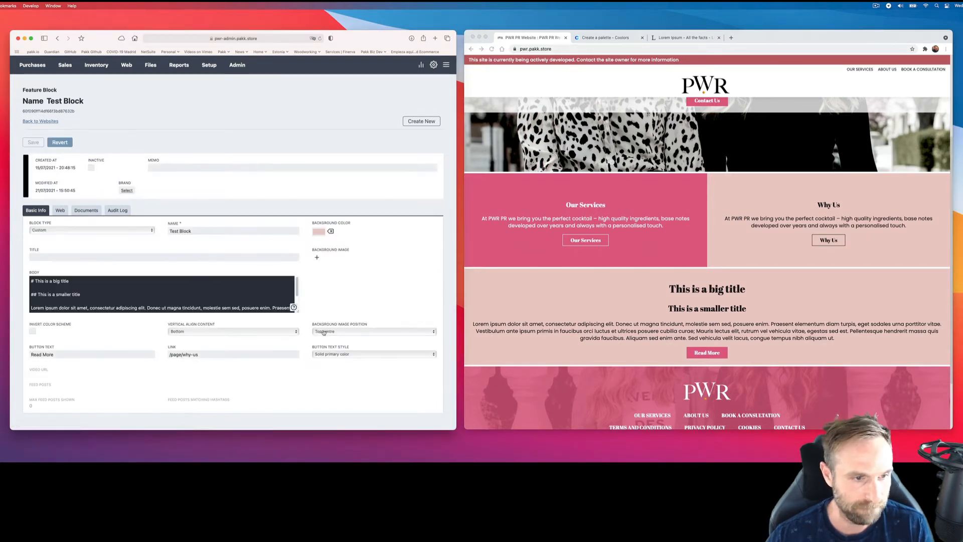
pyautogui.moveTo(297, 311); pyautogui.dragTo(314, 374)
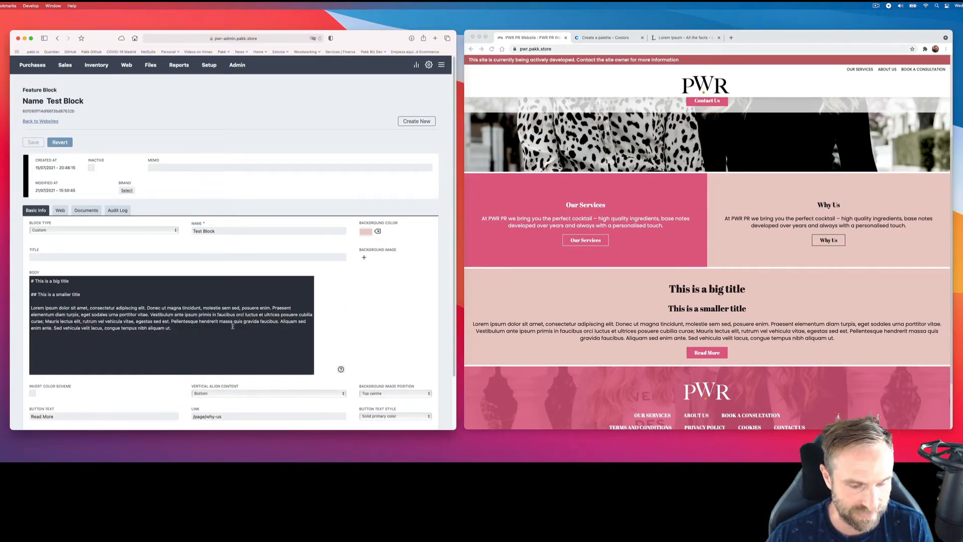
pyautogui.click(32, 308)
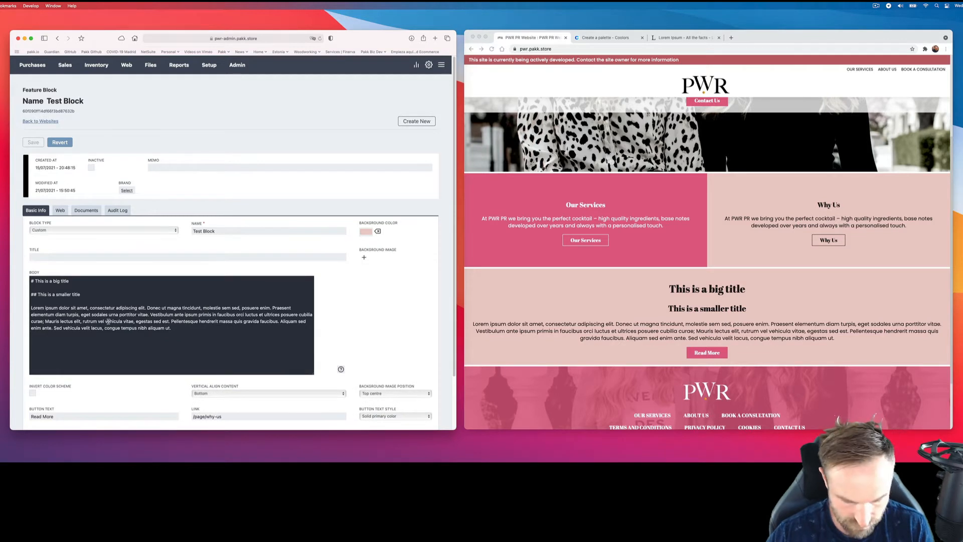
pyautogui.write('**')
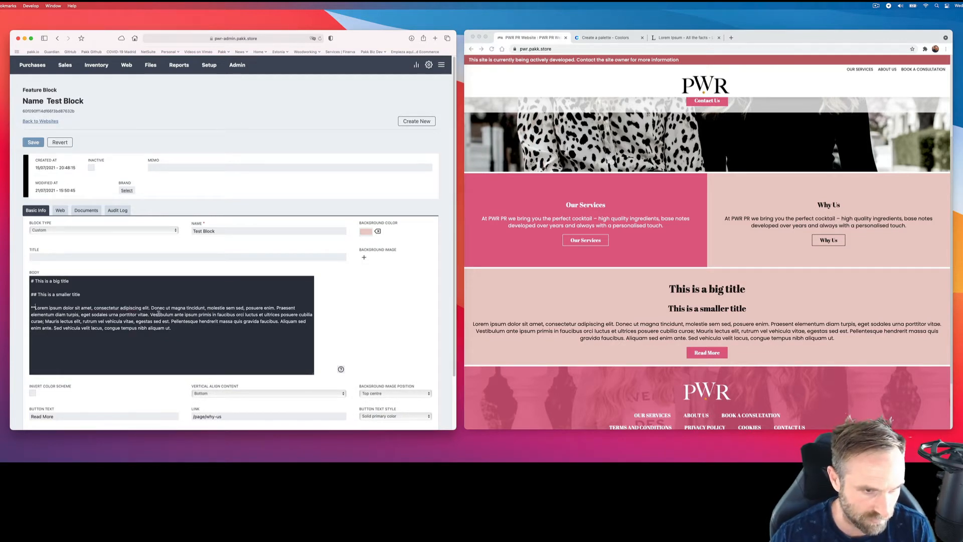
pyautogui.click(151, 308)
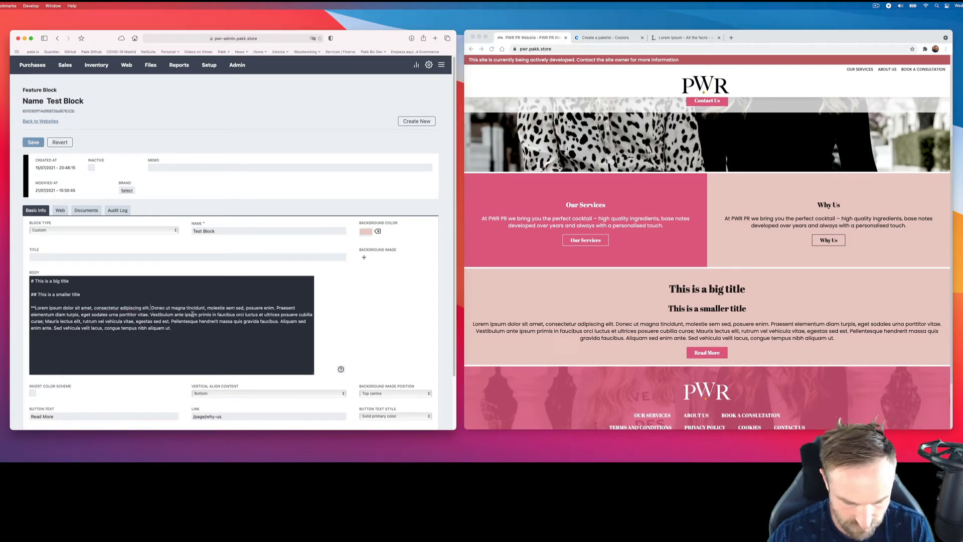
pyautogui.write('**')
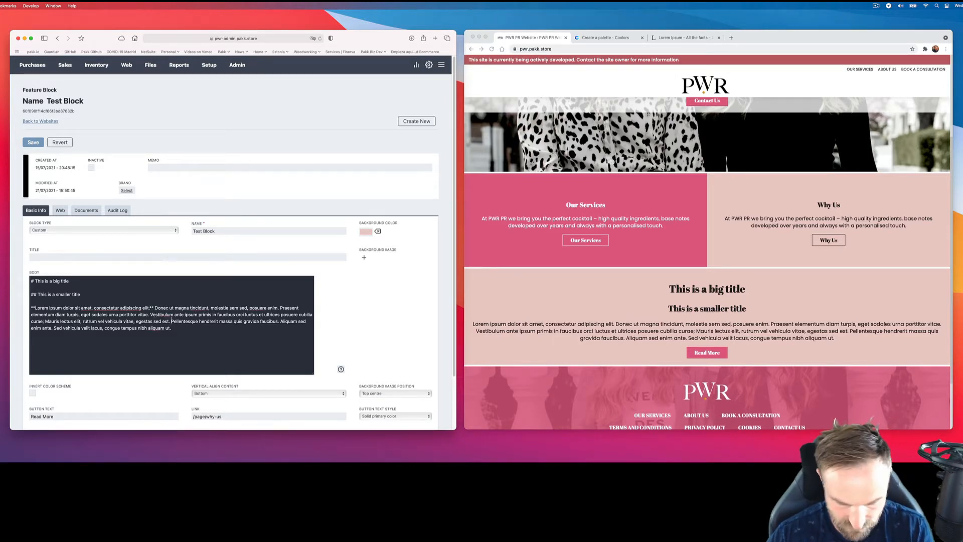
# Italicise the words "Pellentesque hendrerit" in the body paragraph with single Markdown asterisks.
pyautogui.click(171, 321)
pyautogui.write('*')
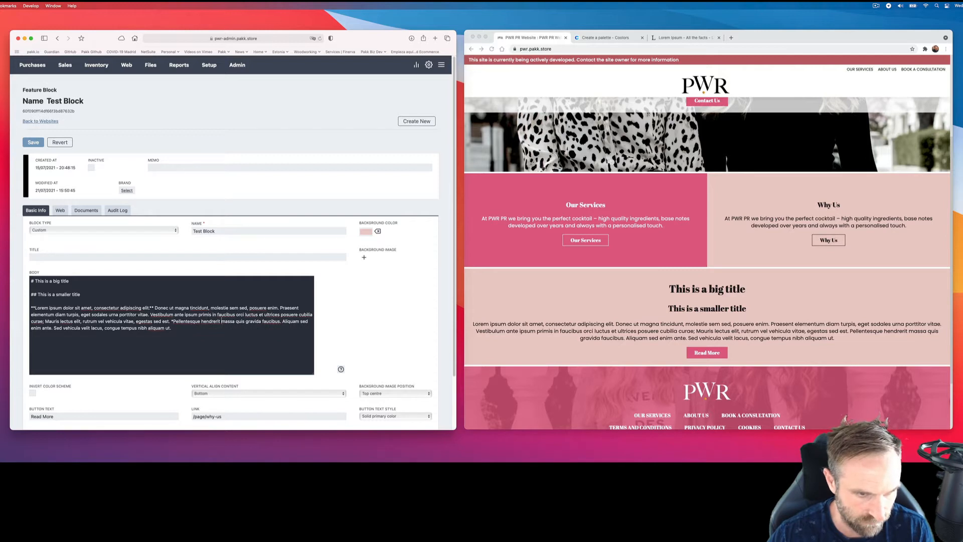
pyautogui.write('*')
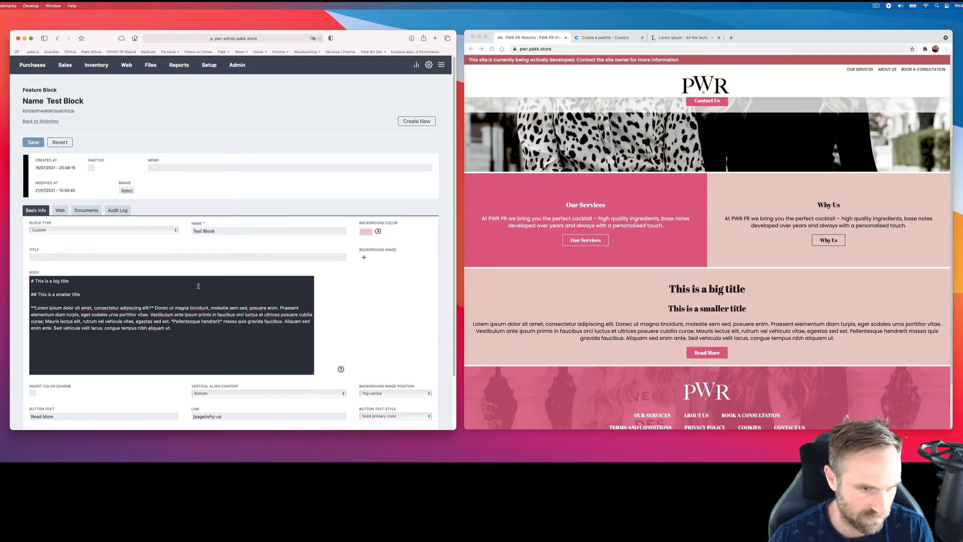
# Save the Test Block, reload the live homepage, and check the bold and italic text in the block.
pyautogui.click(33, 142)
pyautogui.click(492, 49)
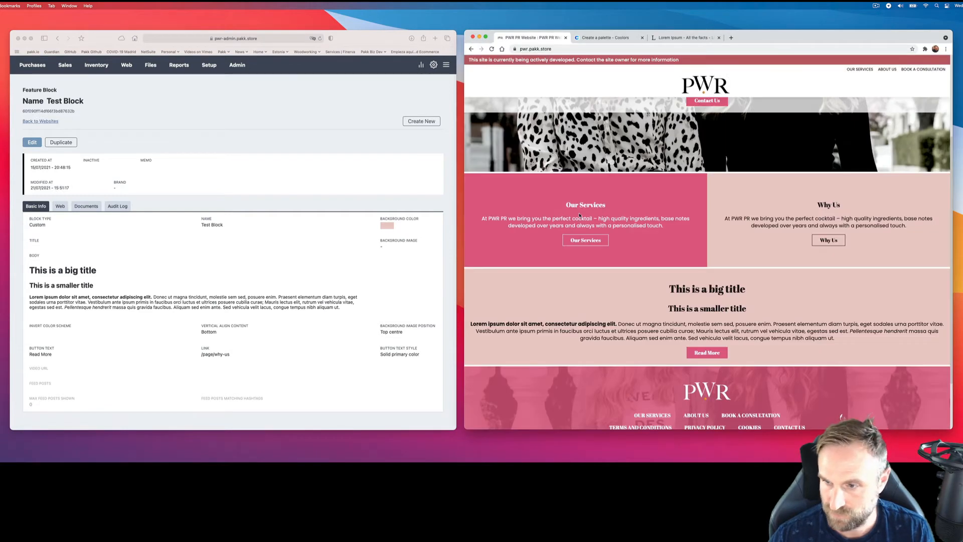
pyautogui.moveTo(908, 331); pyautogui.dragTo(852, 331)
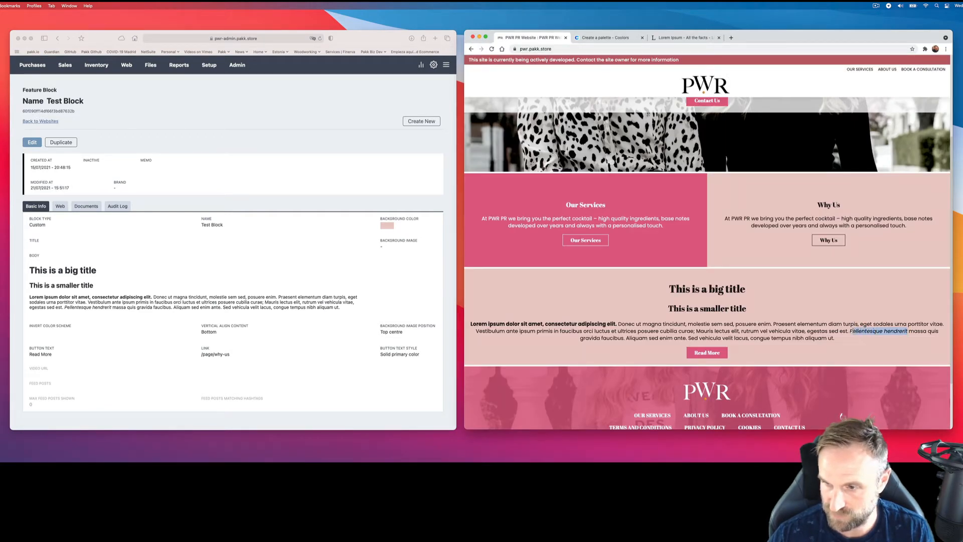
pyautogui.click(613, 323)
pyautogui.moveTo(617, 324); pyautogui.dragTo(469, 324)
pyautogui.click(758, 338)
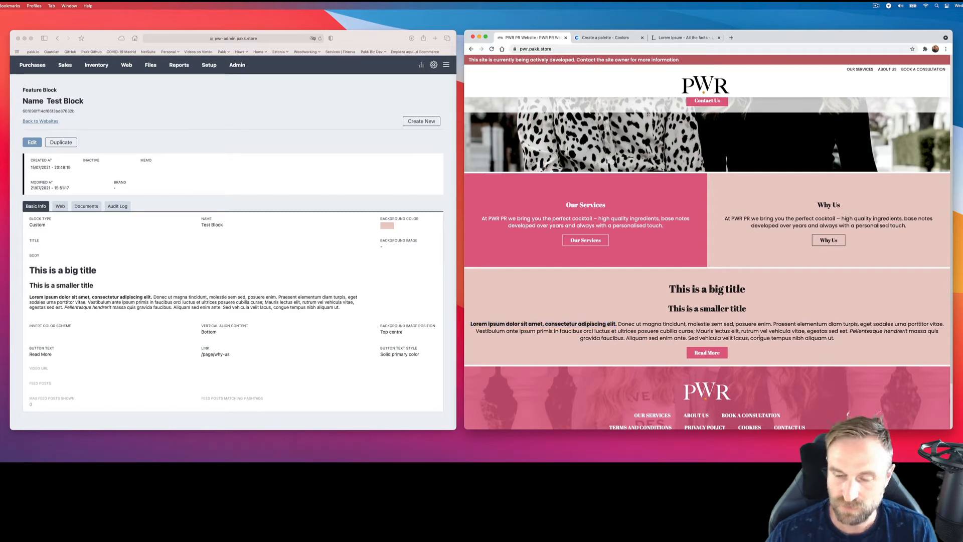
pyautogui.scroll(-1, 706, 314)
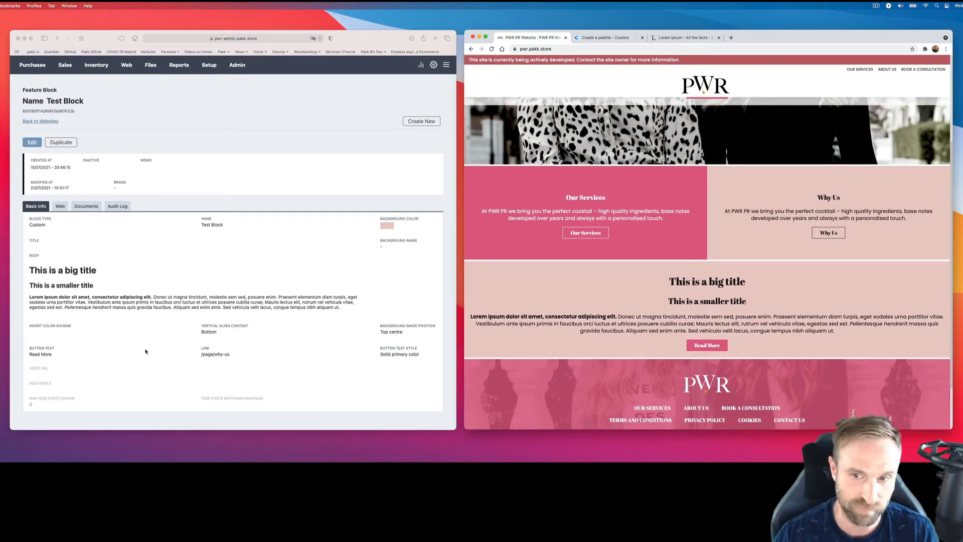
# Search Google for "unicode symbols" in a new browser tab and open the Unicode Character Table site.
pyautogui.click(685, 38)
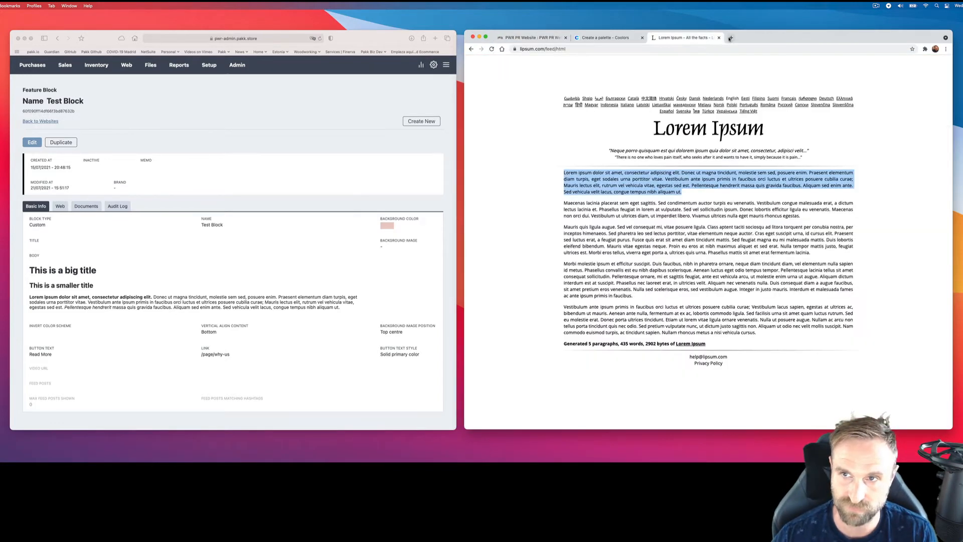
pyautogui.click(731, 37)
pyautogui.click(678, 163)
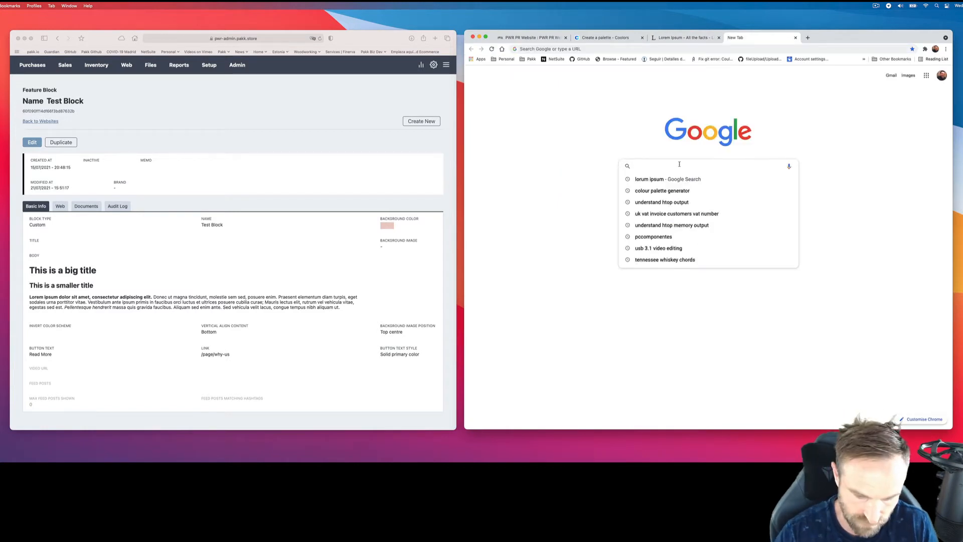
pyautogui.write('unicode')
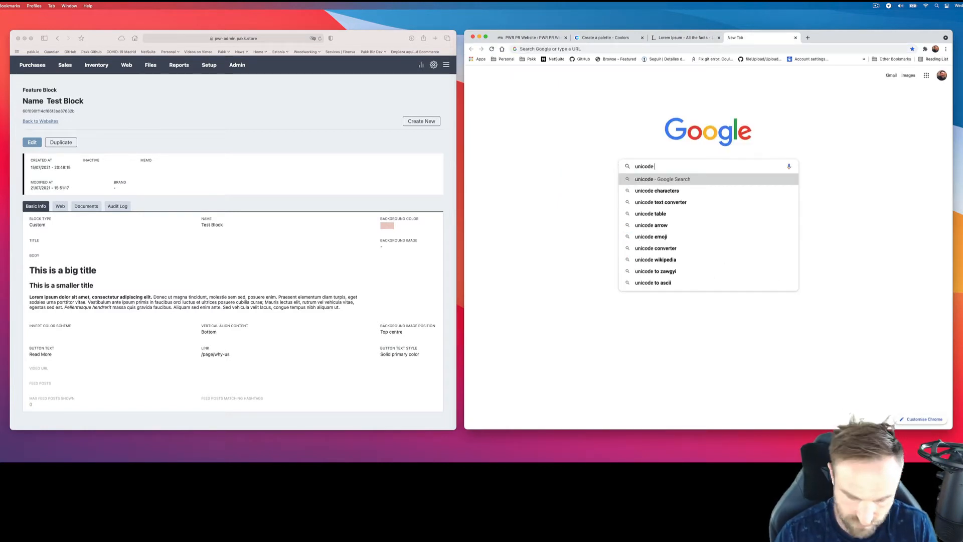
pyautogui.write(' symbols')
pyautogui.press('Return')
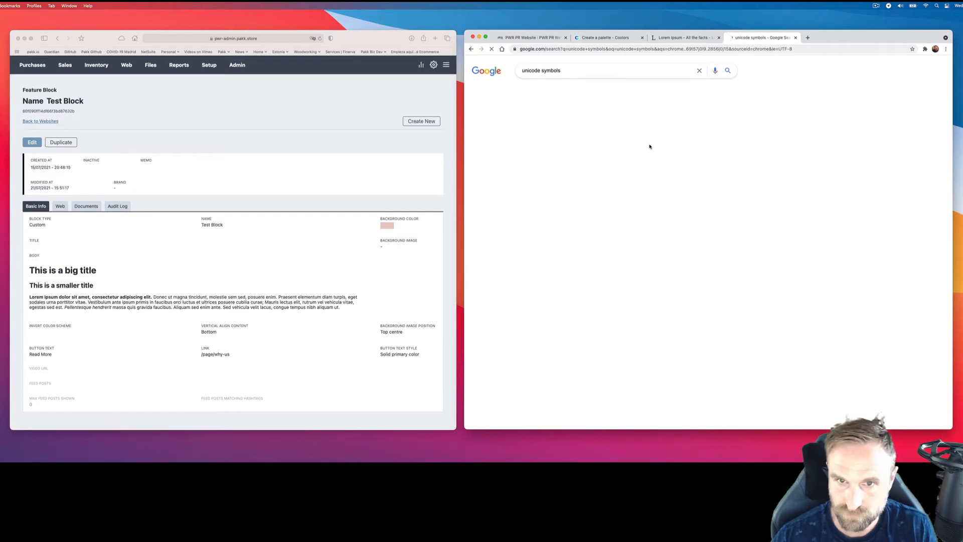
pyautogui.click(572, 129)
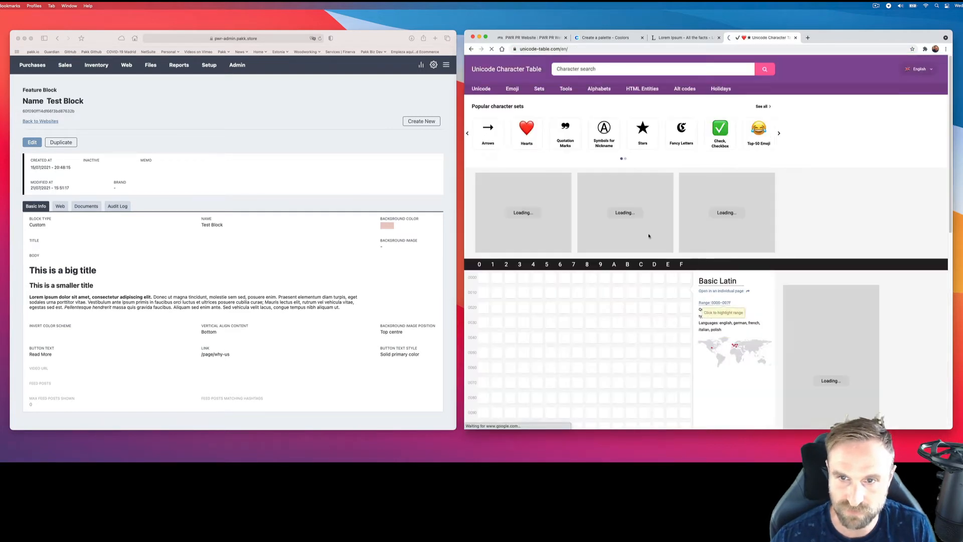
# Browse the Unicode Character Table and open its Stars character set.
pyautogui.scroll(-10, 545, 206)
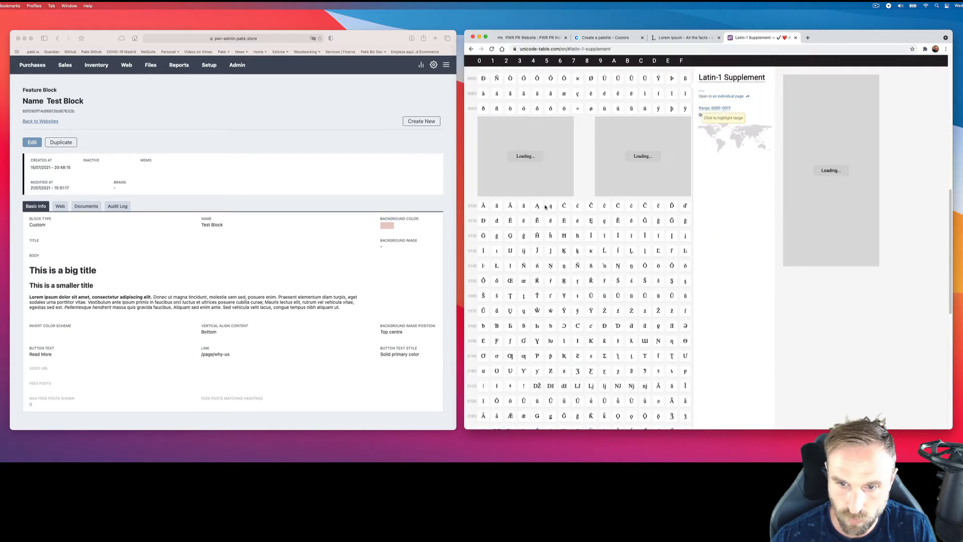
pyautogui.scroll(10, 562, 196)
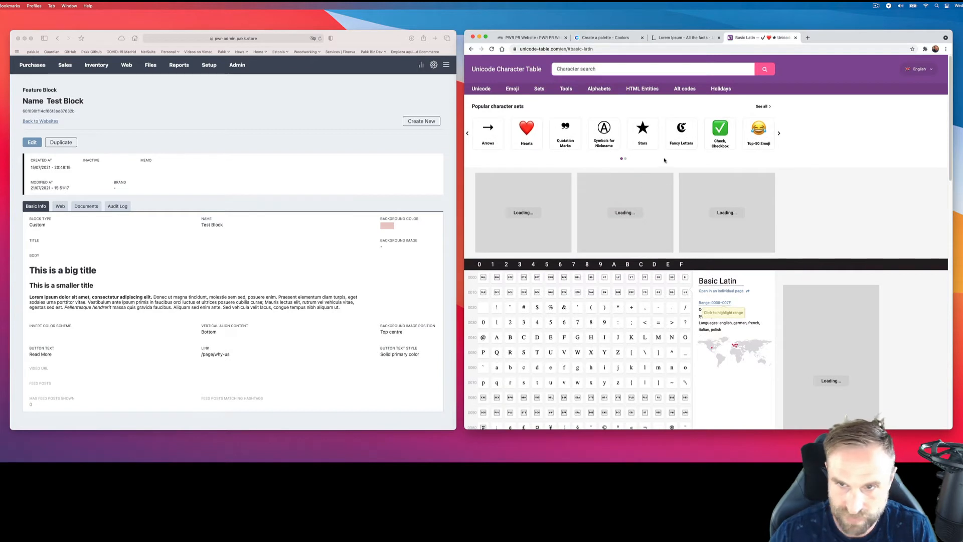
pyautogui.click(643, 130)
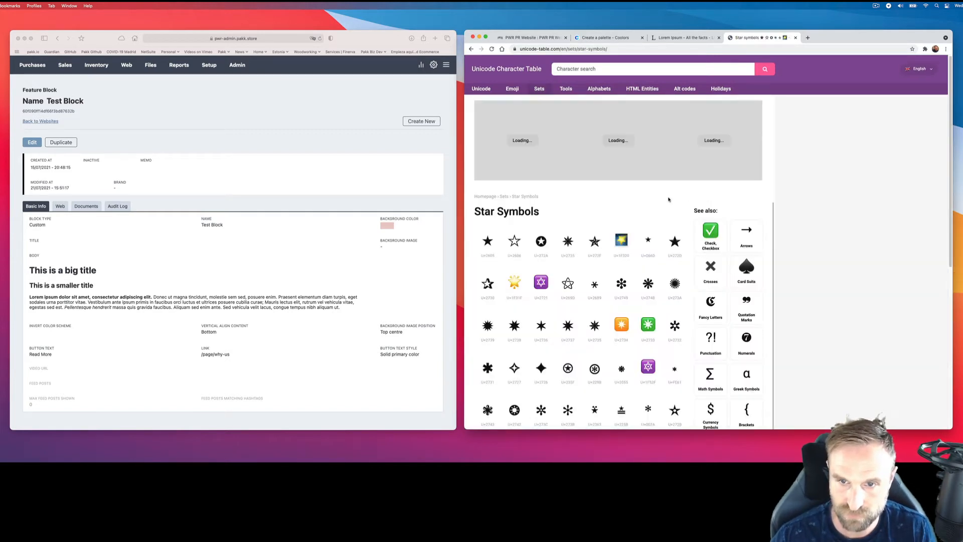
# Copy the Black Star symbol and insert it on both sides of "This is a big title" in the Test Block body.
pyautogui.click(489, 247)
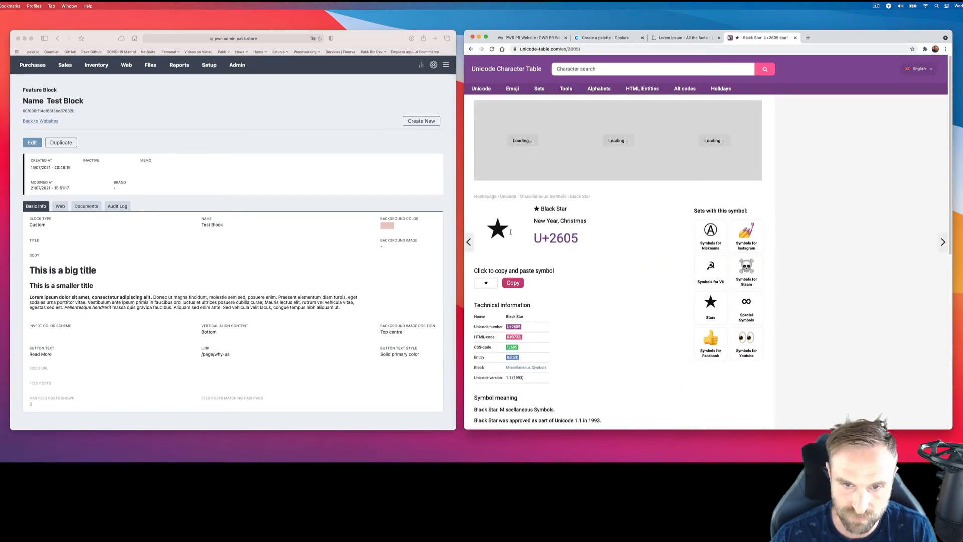
pyautogui.click(513, 283)
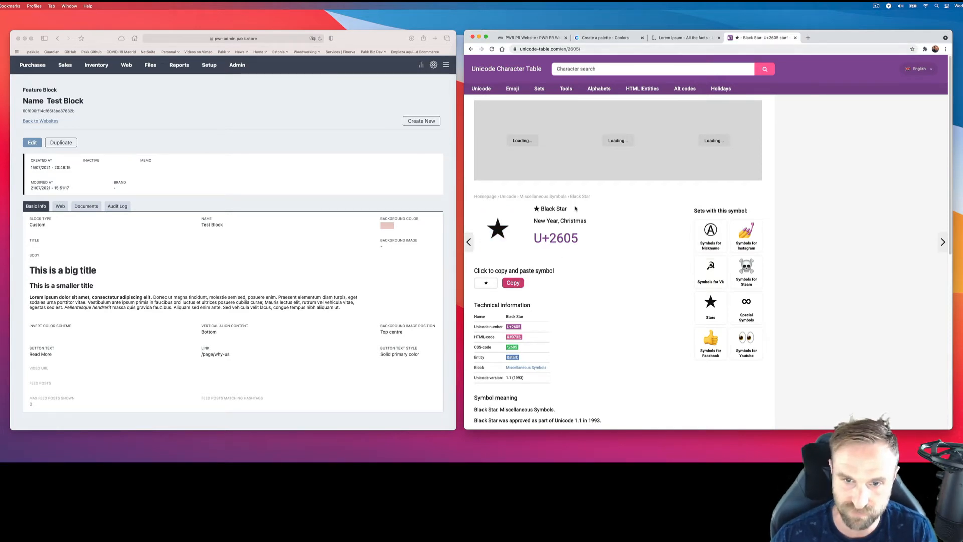
pyautogui.click(37, 143)
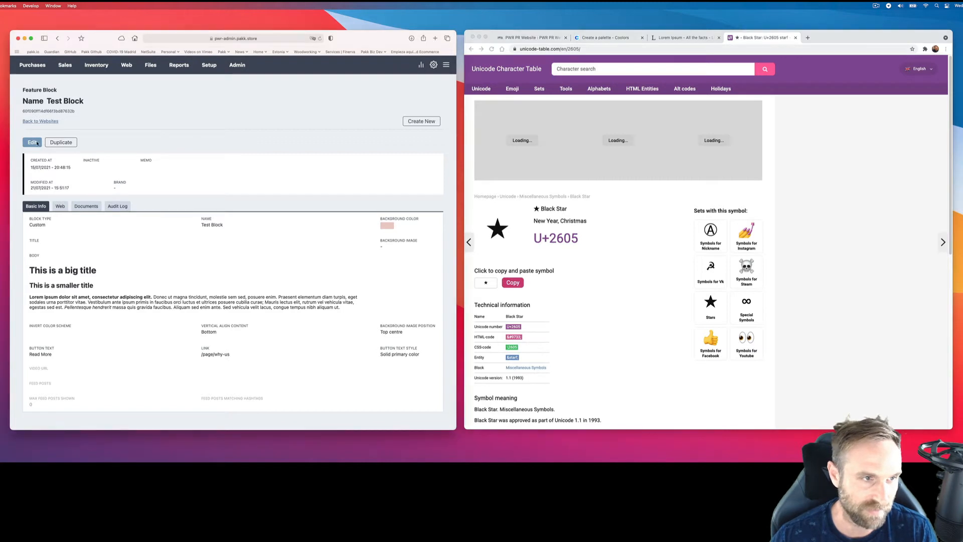
pyautogui.click(37, 144)
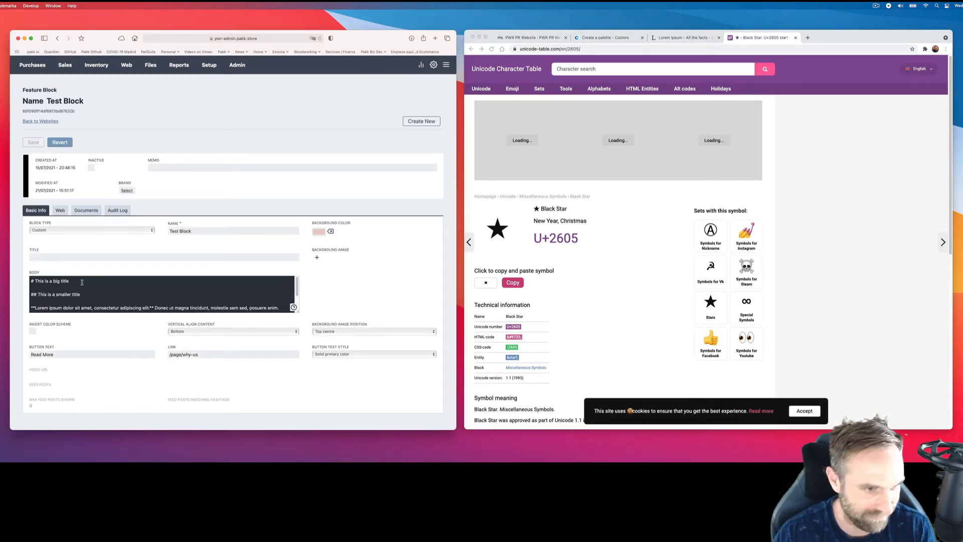
pyautogui.press('super+v')
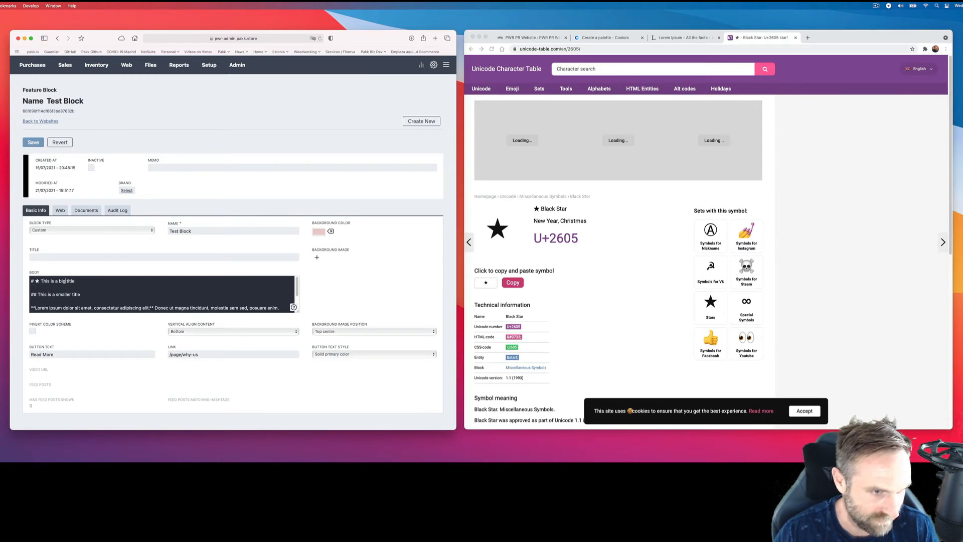
pyautogui.press('Right')
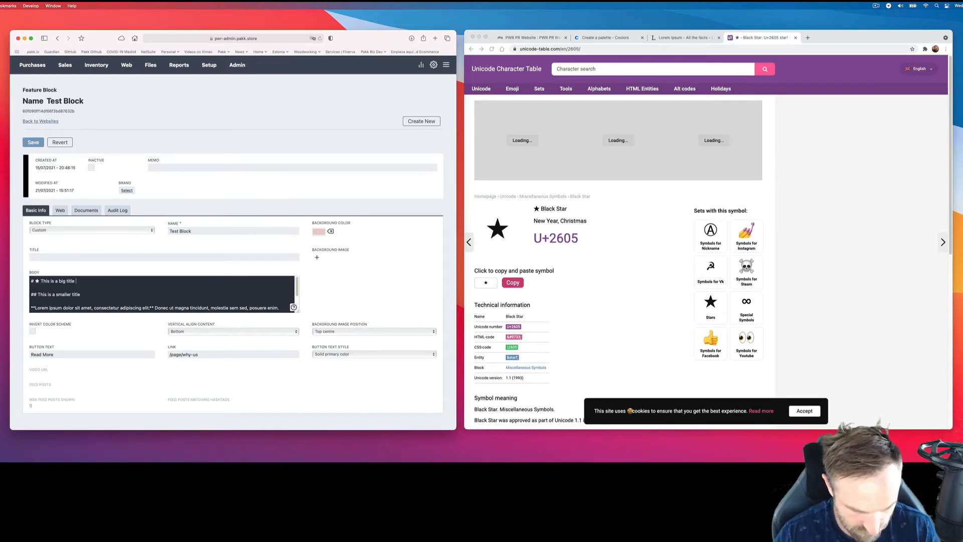
pyautogui.press('super+v')
# Save the Test Block, reload the live homepage, and check the stars around the big title.
pyautogui.click(33, 142)
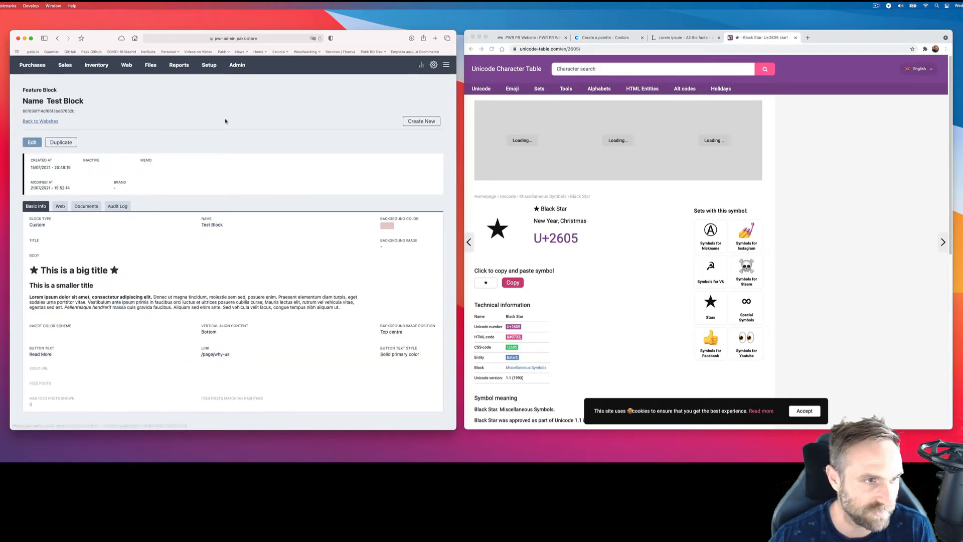
pyautogui.click(532, 37)
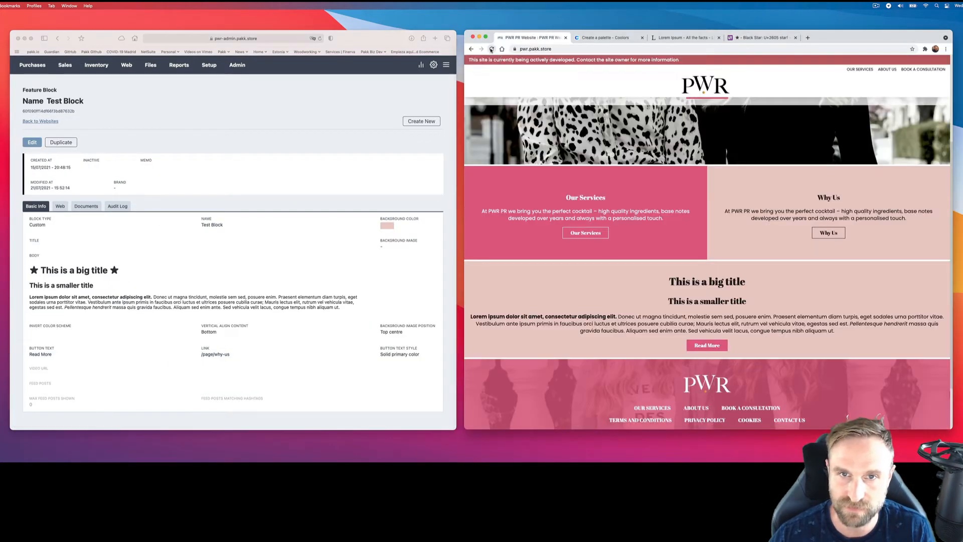
pyautogui.click(491, 48)
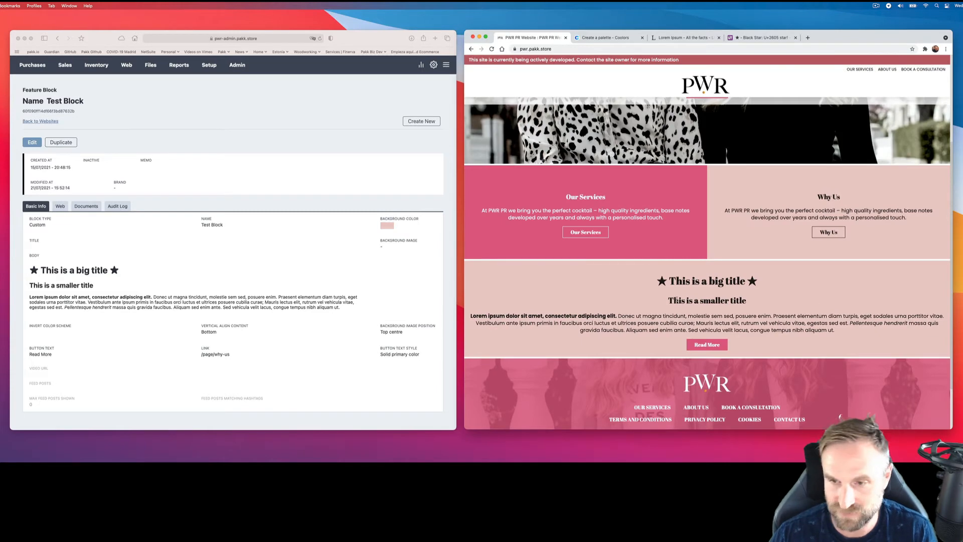
pyautogui.scroll(-1, 675, 309)
pyautogui.scroll(4, 714, 254)
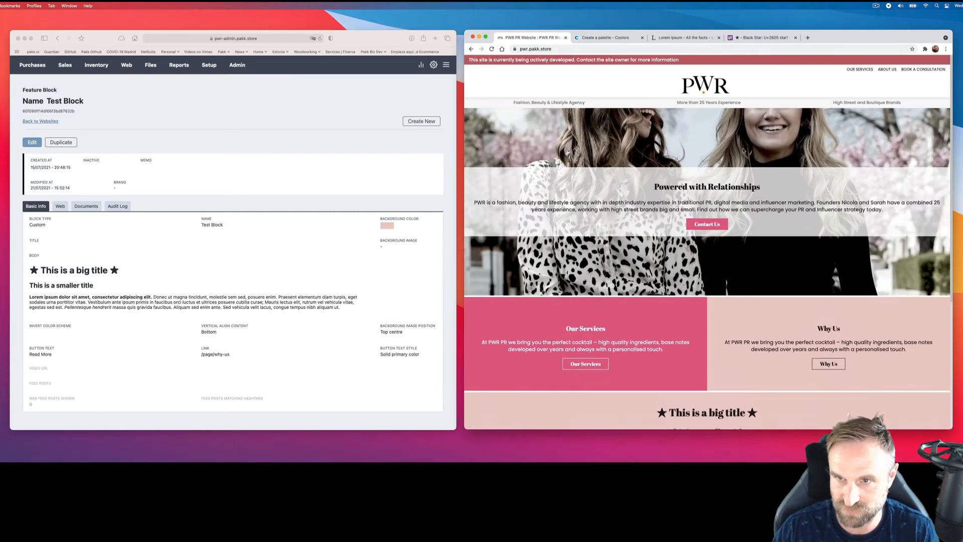
pyautogui.scroll(-5, 712, 266)
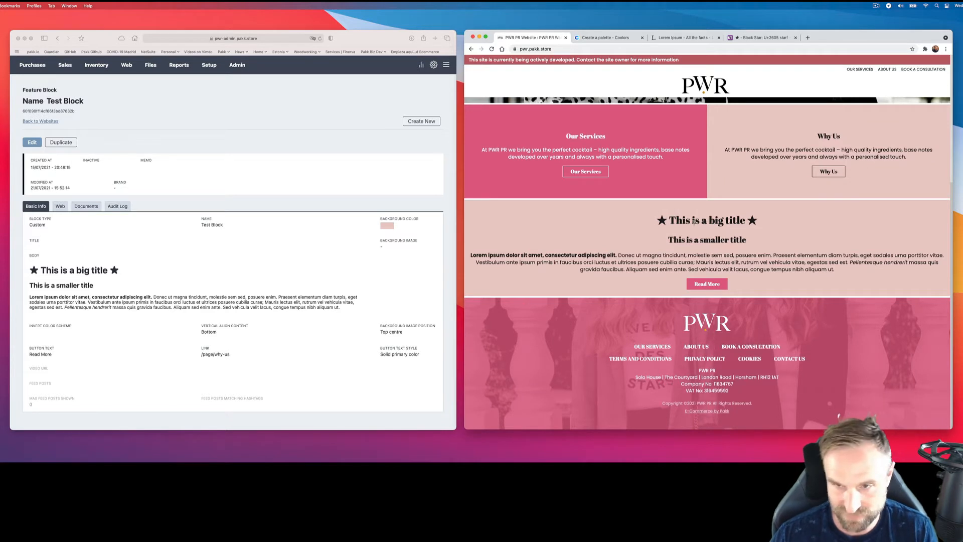
# Browse the Symbols for Facebook set on Unicode Character Table and copy the Trophy emoji from its Sport section.
pyautogui.click(745, 38)
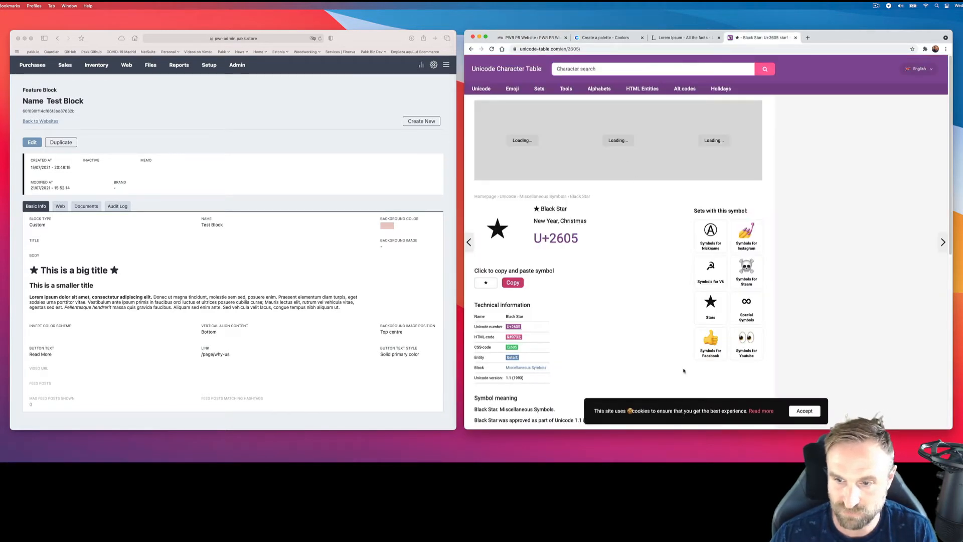
pyautogui.click(710, 346)
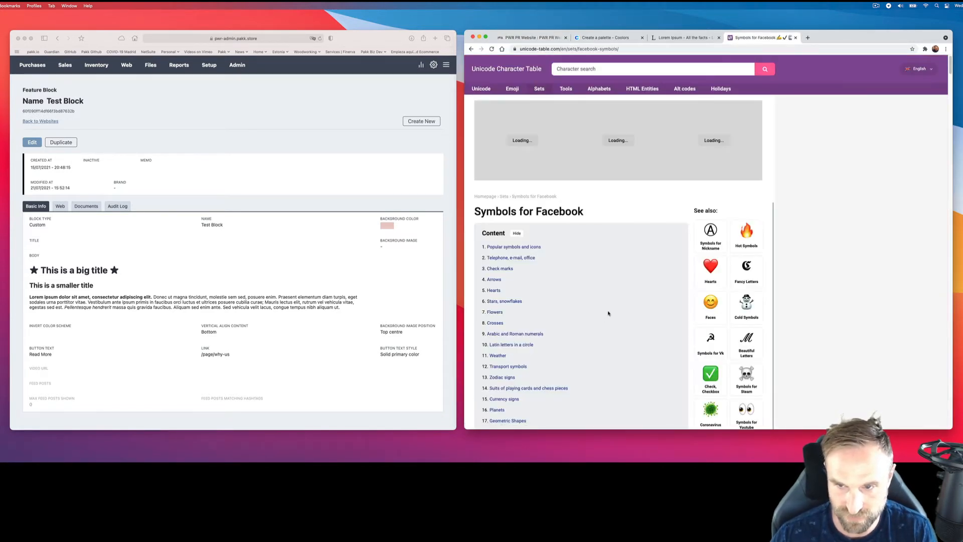
pyautogui.scroll(-8, 516, 261)
pyautogui.scroll(-15, 552, 291)
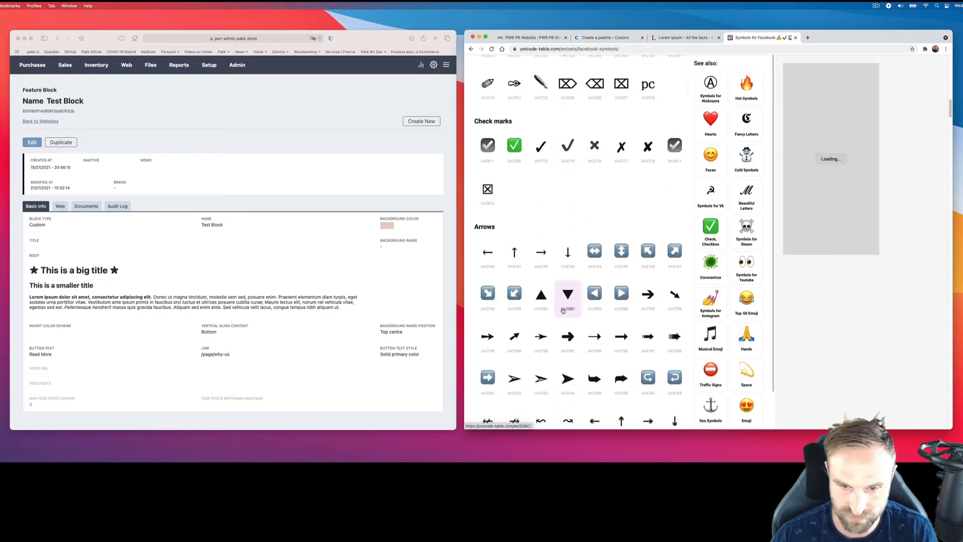
pyautogui.scroll(-10, 564, 311)
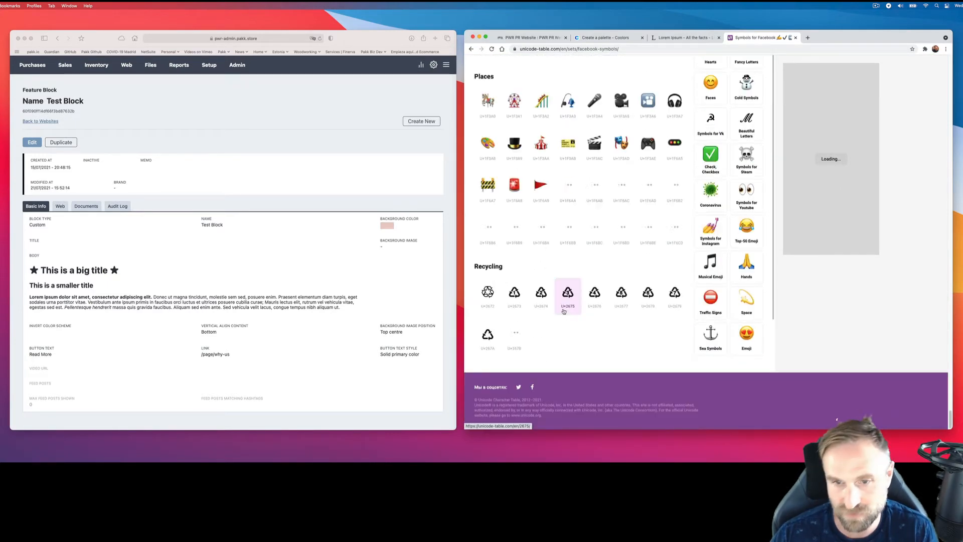
pyautogui.scroll(5, 557, 281)
pyautogui.scroll(8, 532, 271)
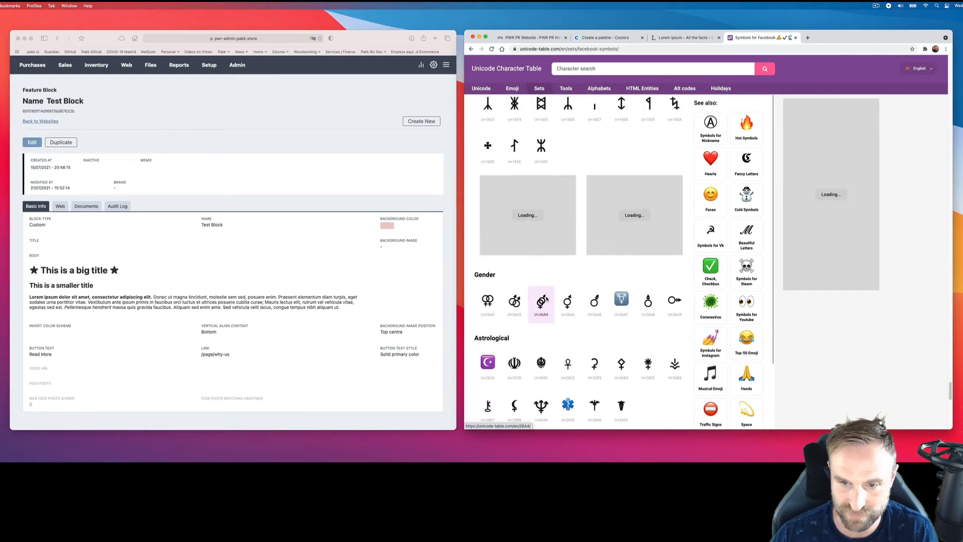
pyautogui.scroll(4, 547, 290)
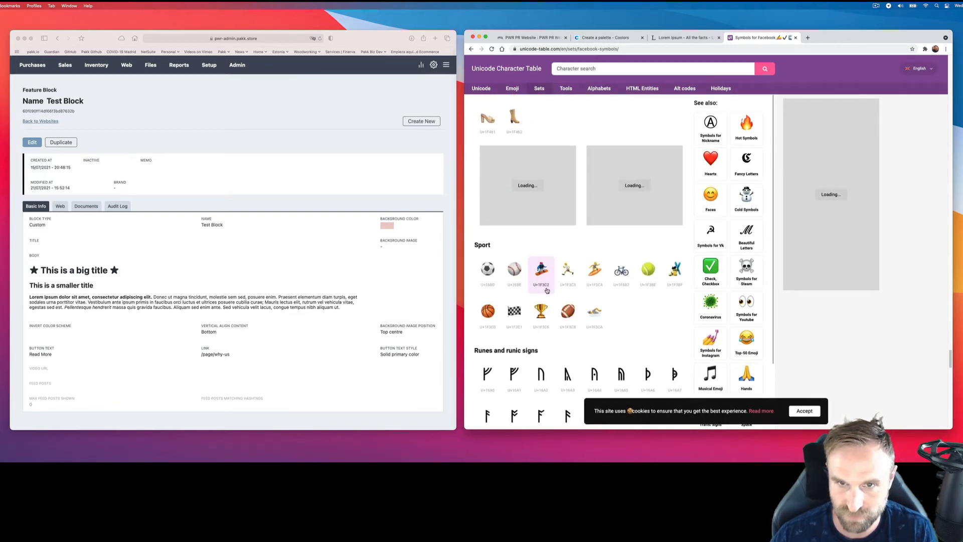
pyautogui.click(545, 315)
pyautogui.click(521, 284)
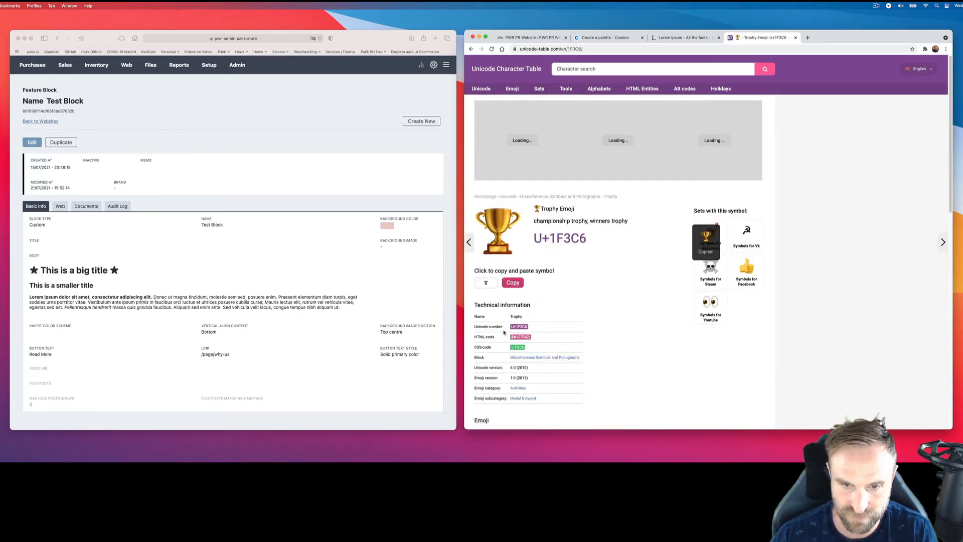
# Insert the trophy emoji on both sides of "This is a smaller title" in the Test Block body.
pyautogui.click(32, 142)
pyautogui.click(32, 142)
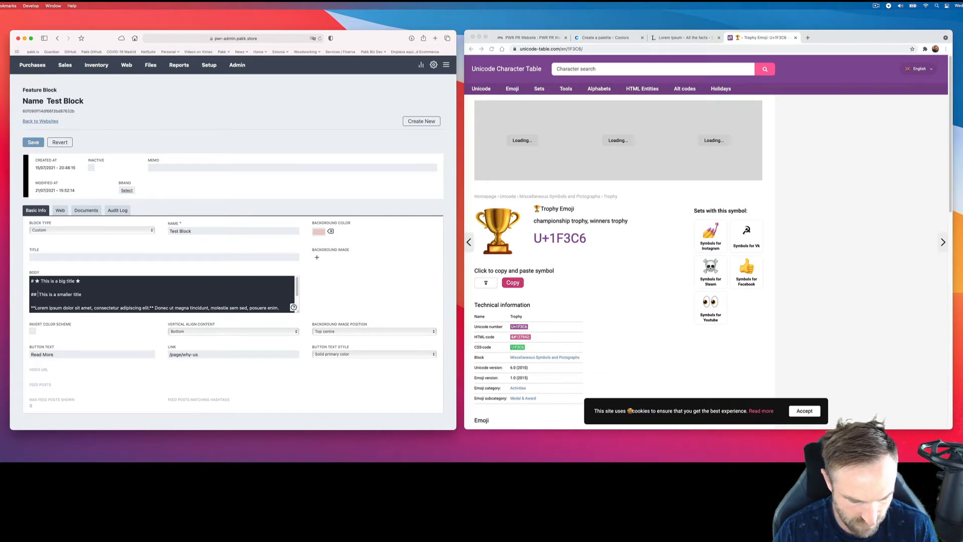
pyautogui.press('super+v')
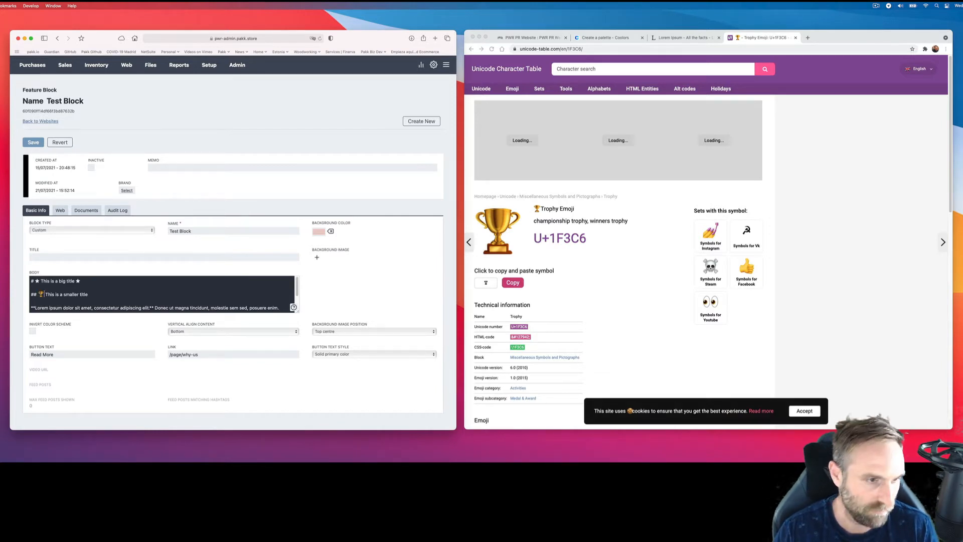
pyautogui.click(103, 294)
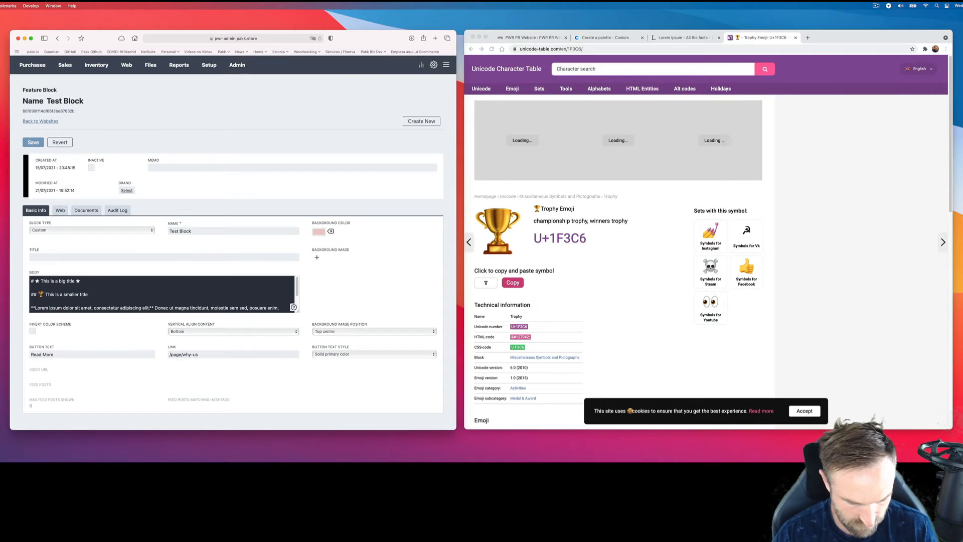
pyautogui.press('super+v')
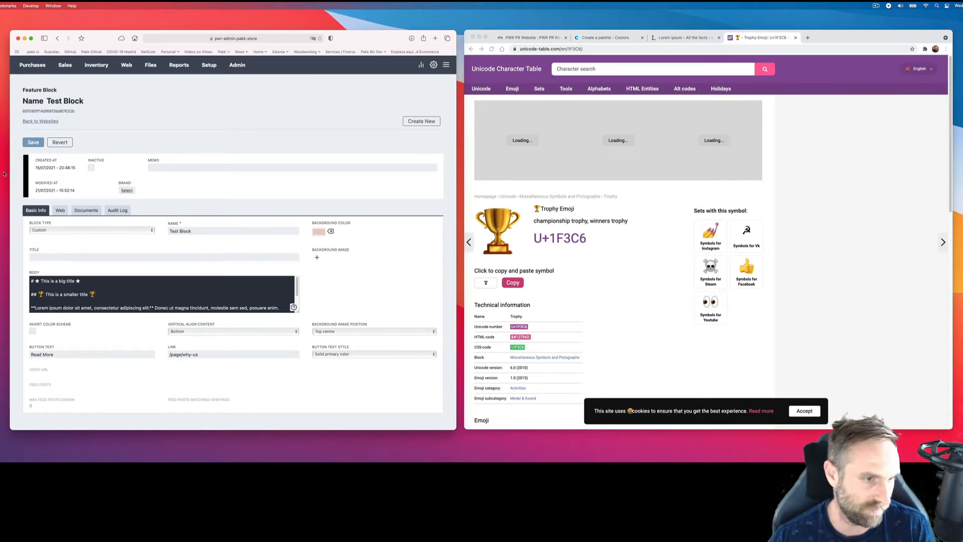
# Save the Test Block and reload the live homepage to check the trophies around the smaller title.
pyautogui.click(33, 142)
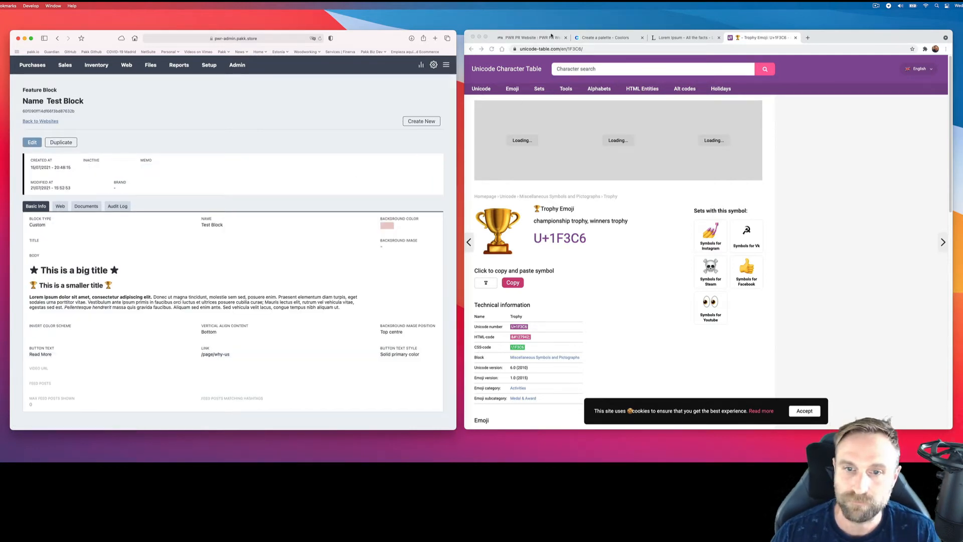
pyautogui.click(538, 37)
pyautogui.click(492, 49)
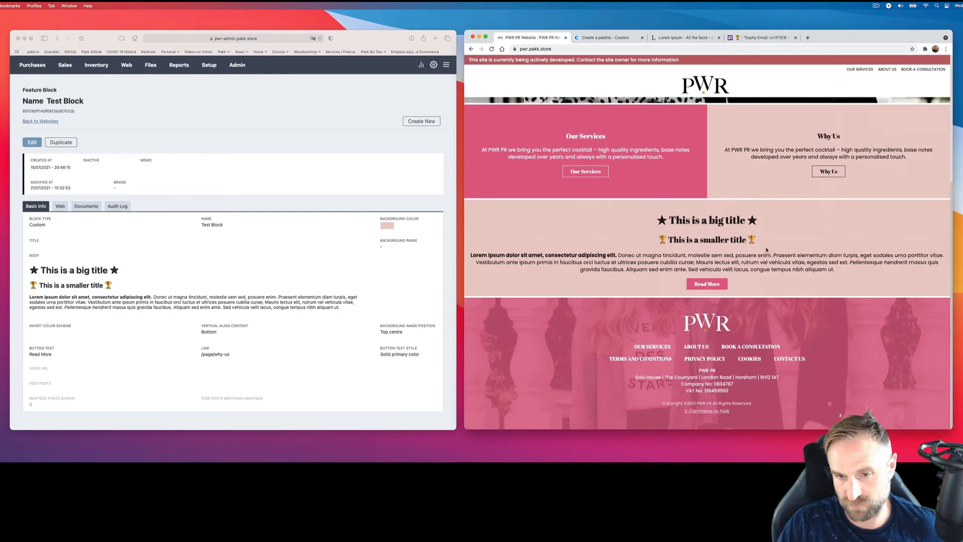
# Add a Markdown bullet list below the smaller title in the Test Block body with the items "this is a list" and "list item item 2".
pyautogui.click(18, 142)
pyautogui.click(32, 142)
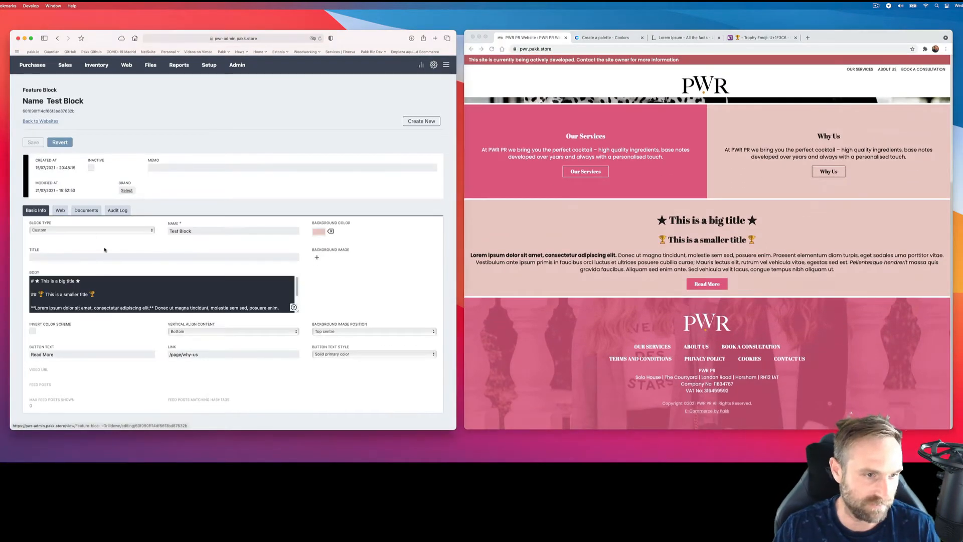
pyautogui.click(113, 295)
pyautogui.press('Return')
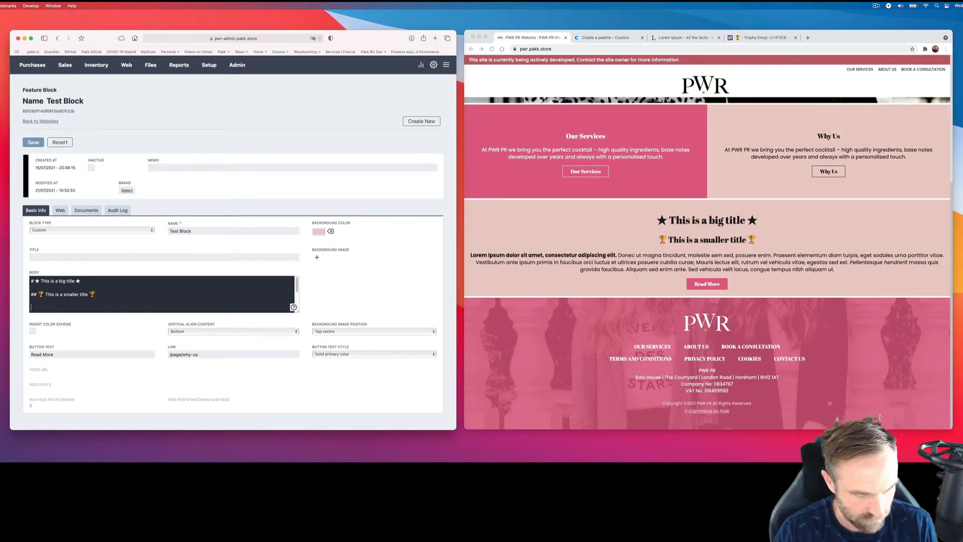
pyautogui.scroll(-5, 100, 294)
pyautogui.scroll(3, 149, 303)
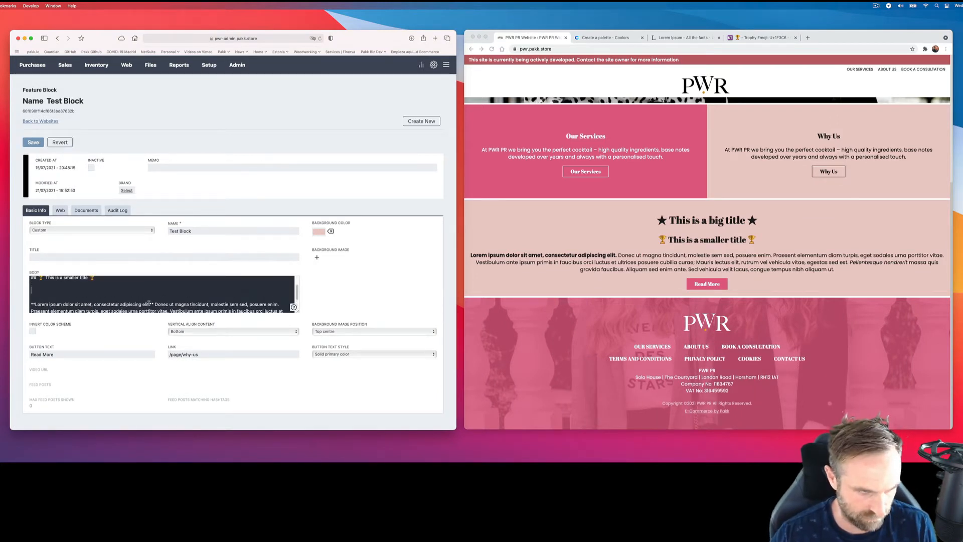
pyautogui.write('- this is a')
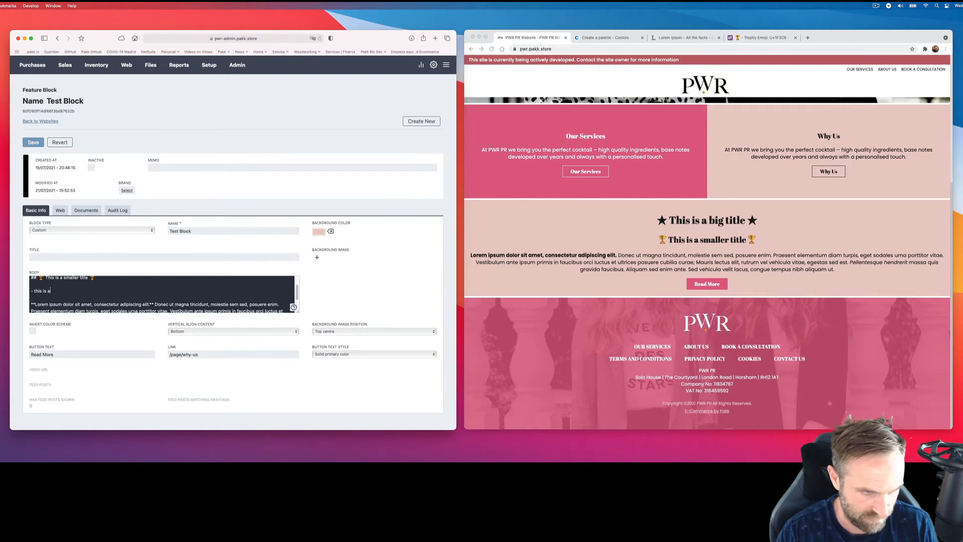
pyautogui.write('list')
pyautogui.press('Return')
pyautogui.write('- list')
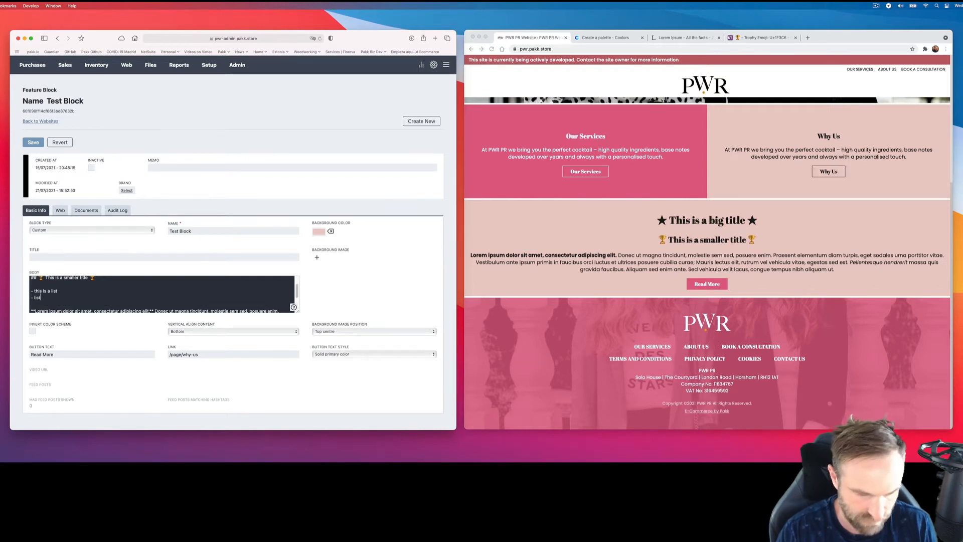
pyautogui.write(' item item 2')
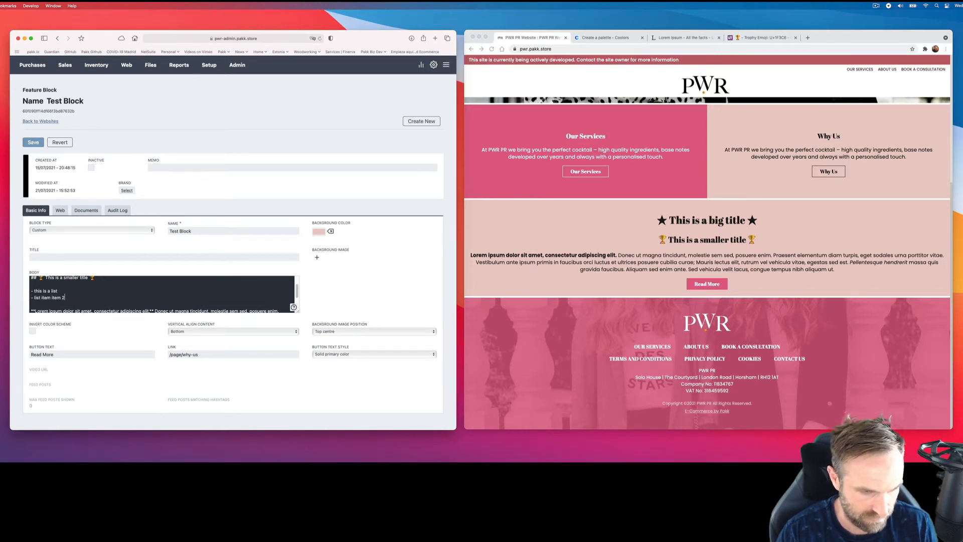
# Save the Test Block, reload the live homepage, and compare how the bullet list appears there and in the block's body preview.
pyautogui.click(32, 142)
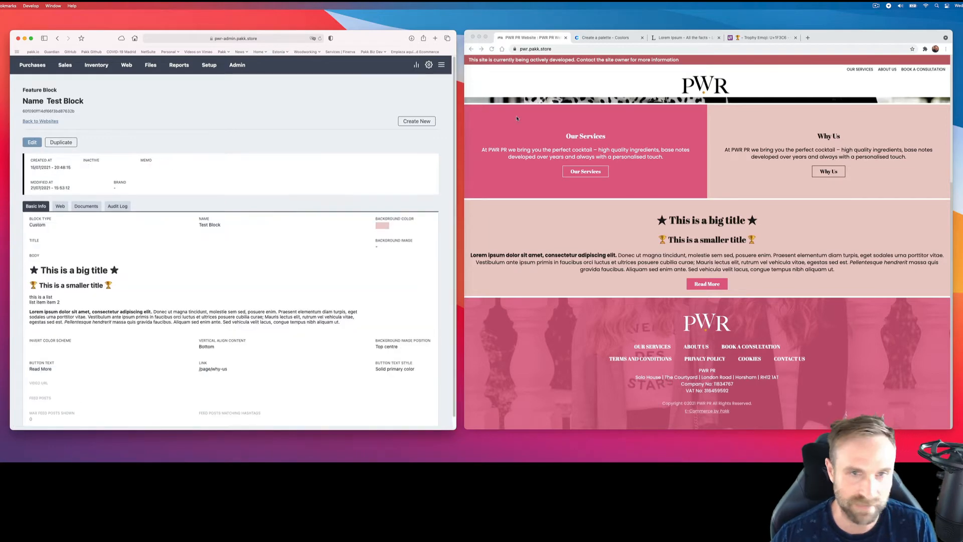
pyautogui.click(492, 51)
pyautogui.click(492, 50)
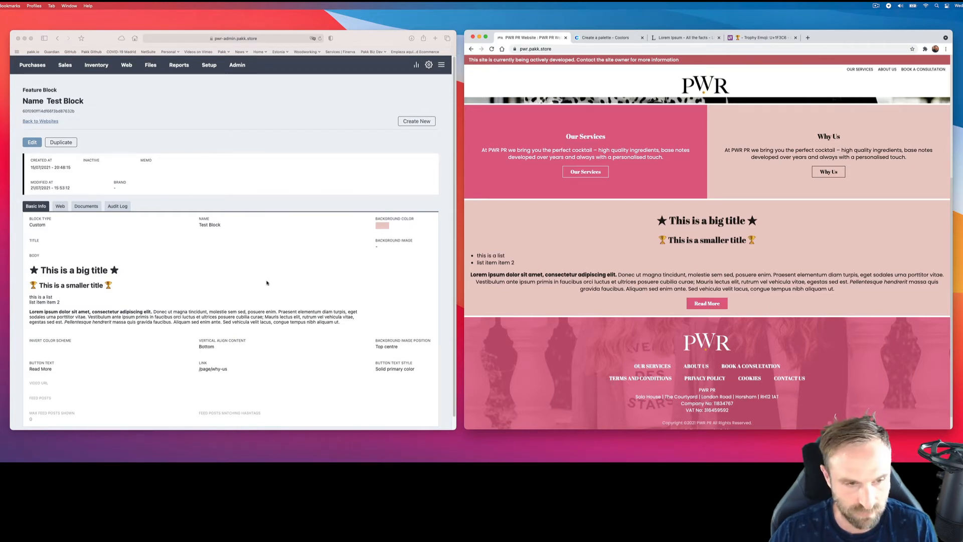
pyautogui.scroll(-1, 267, 283)
pyautogui.scroll(-1, 265, 282)
pyautogui.scroll(1, 265, 282)
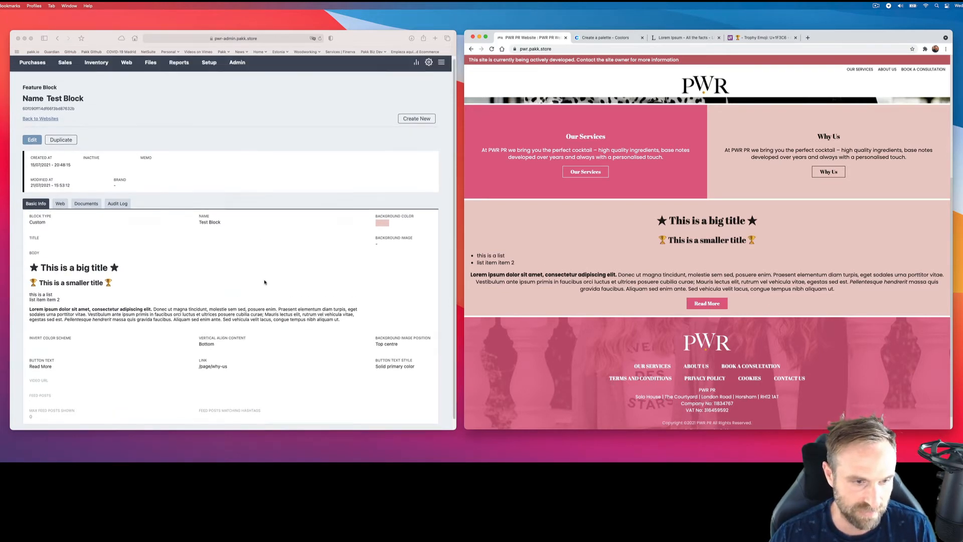
# Put the Test Block back into edit mode and open the Markdown cheat sheet linked from its body field.
pyautogui.click(32, 141)
pyautogui.click(33, 141)
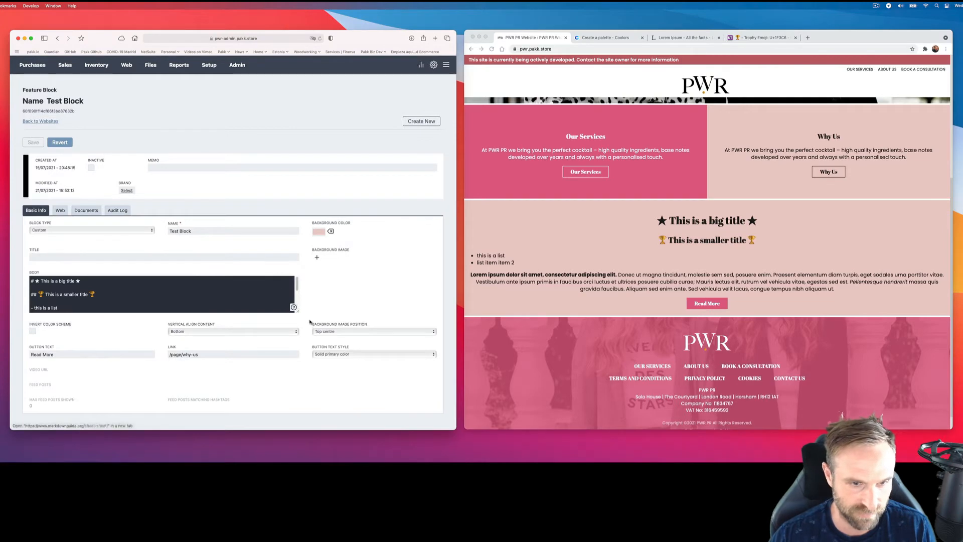
pyautogui.click(293, 307)
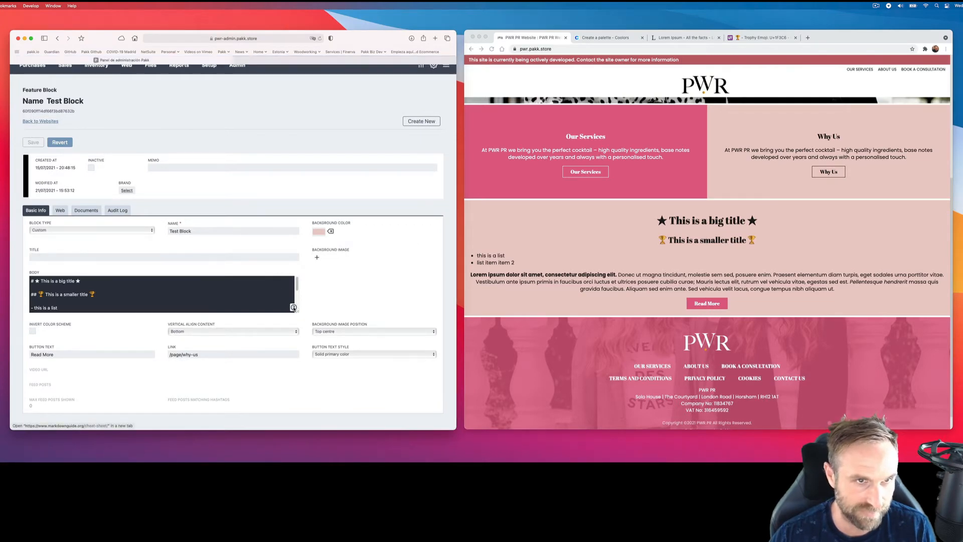
# Review the basic syntax elements listed on the Markdown cheat sheet, from headings to images.
pyautogui.scroll(-3, 300, 212)
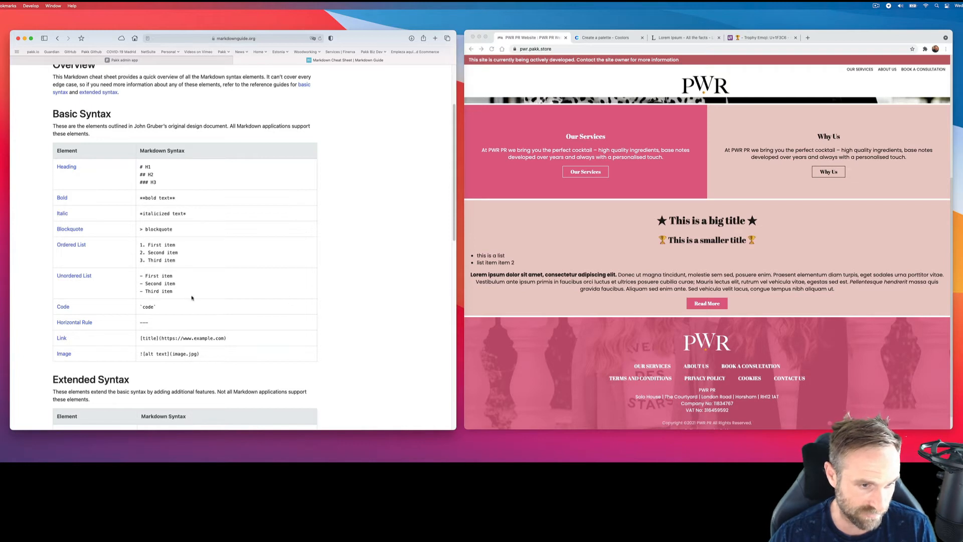
pyautogui.moveTo(172, 66)
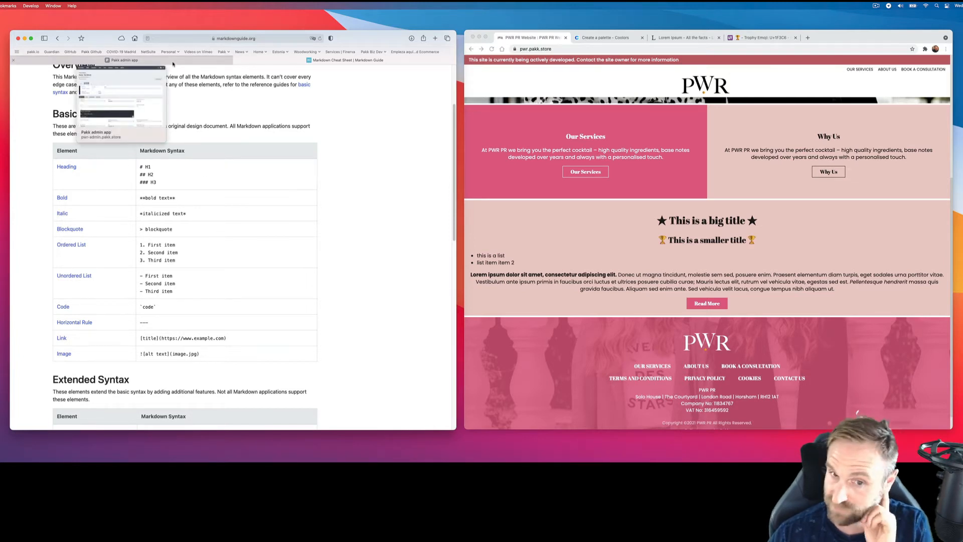
pyautogui.scroll(-1, 143, 206)
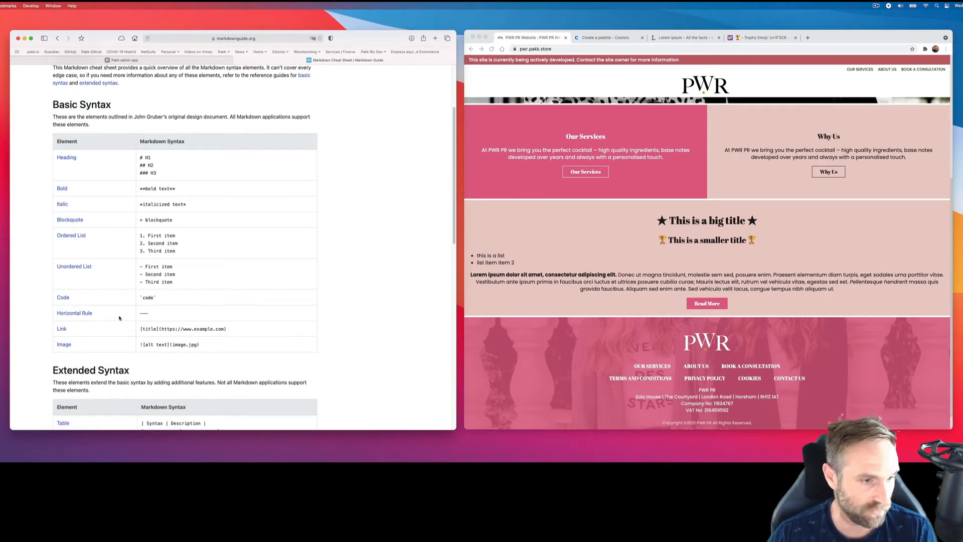
# Return to the Pakk admin app and open the PWR PR Website record's store homepage blocks for editing.
pyautogui.click(189, 61)
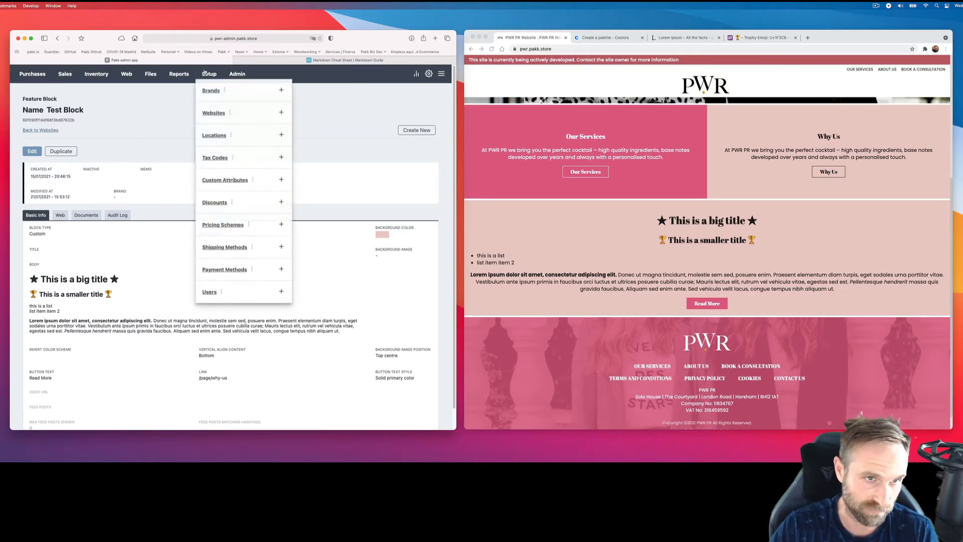
pyautogui.moveTo(209, 74)
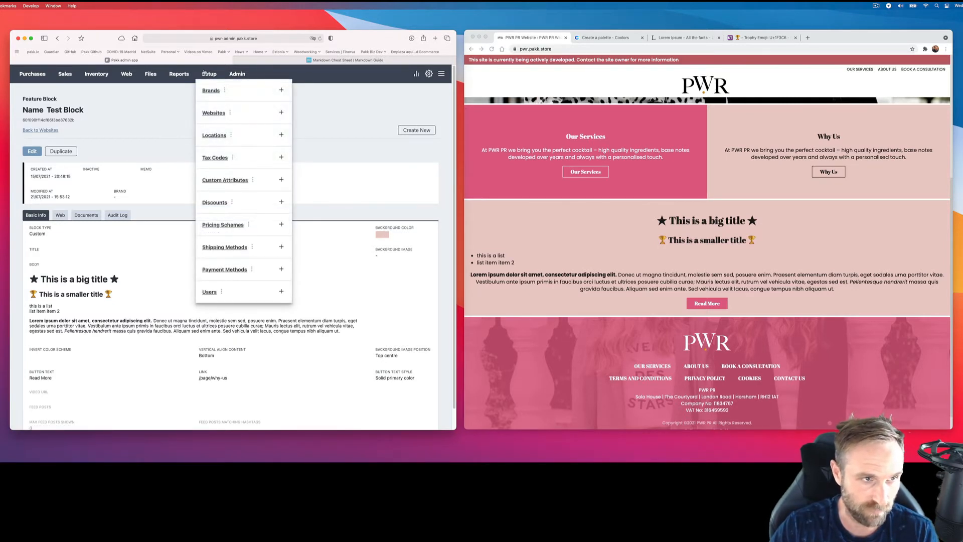
pyautogui.click(213, 116)
pyautogui.click(30, 159)
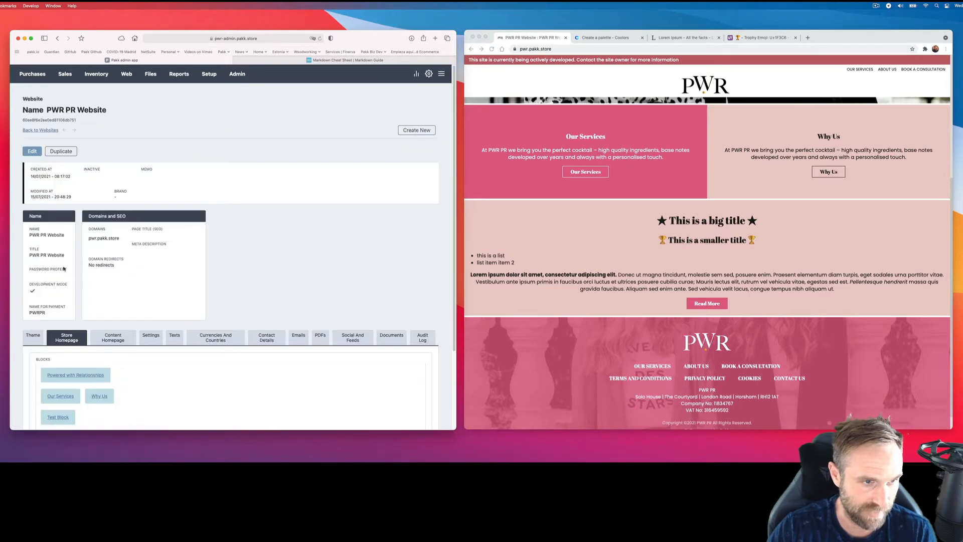
pyautogui.click(32, 151)
pyautogui.scroll(-5, 151, 329)
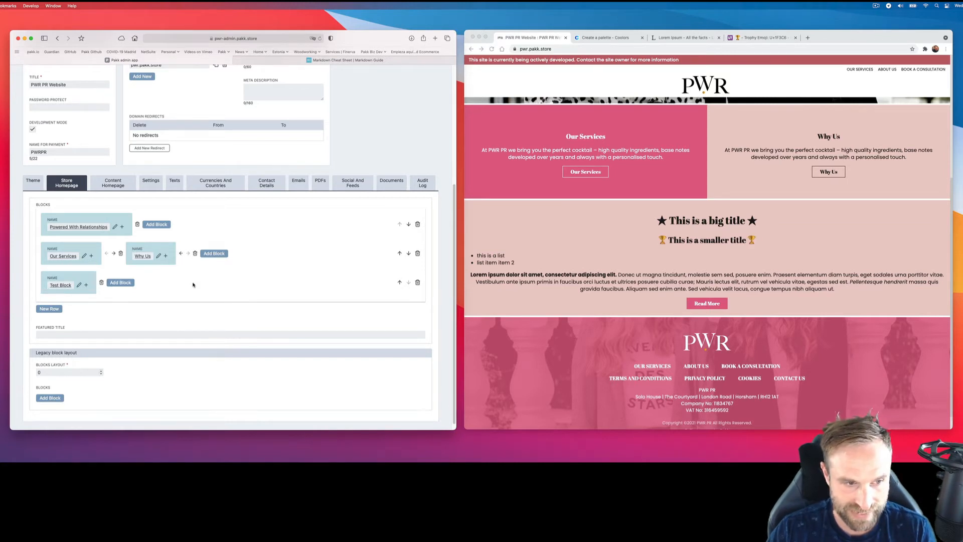
# Add a second block to the homepage row containing the Test Block and assign the existing Test Block to it.
pyautogui.click(120, 282)
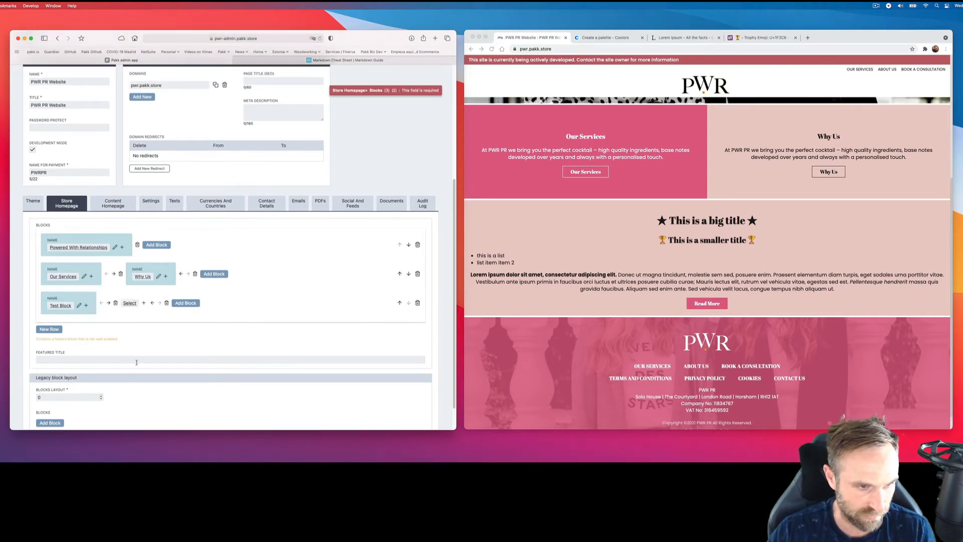
pyautogui.click(130, 303)
pyautogui.scroll(-5, 165, 299)
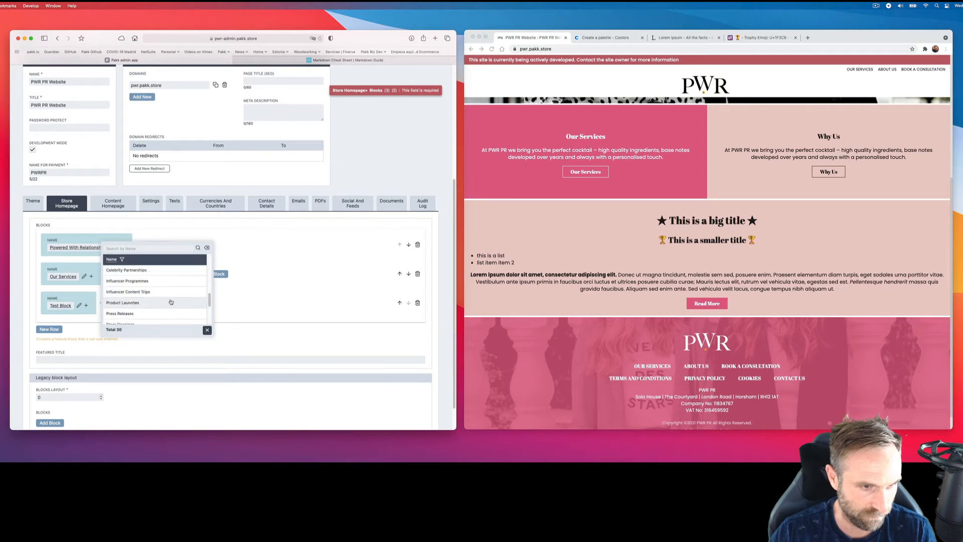
pyautogui.scroll(-1, 171, 301)
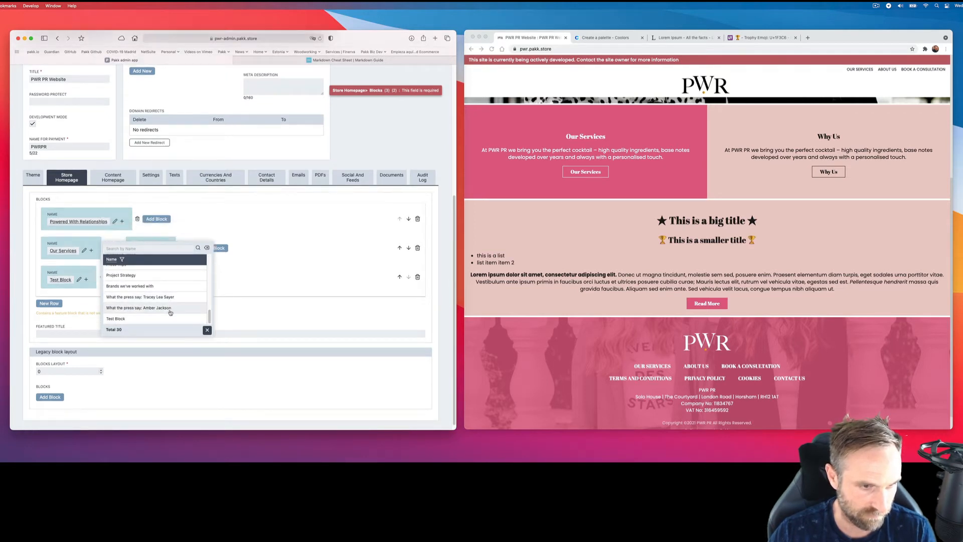
pyautogui.scroll(-2, 155, 298)
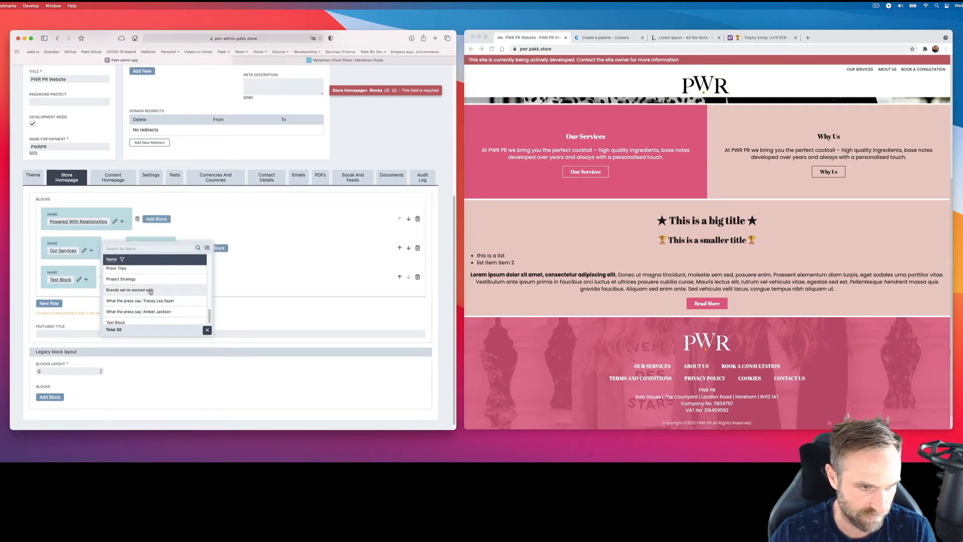
pyautogui.click(143, 319)
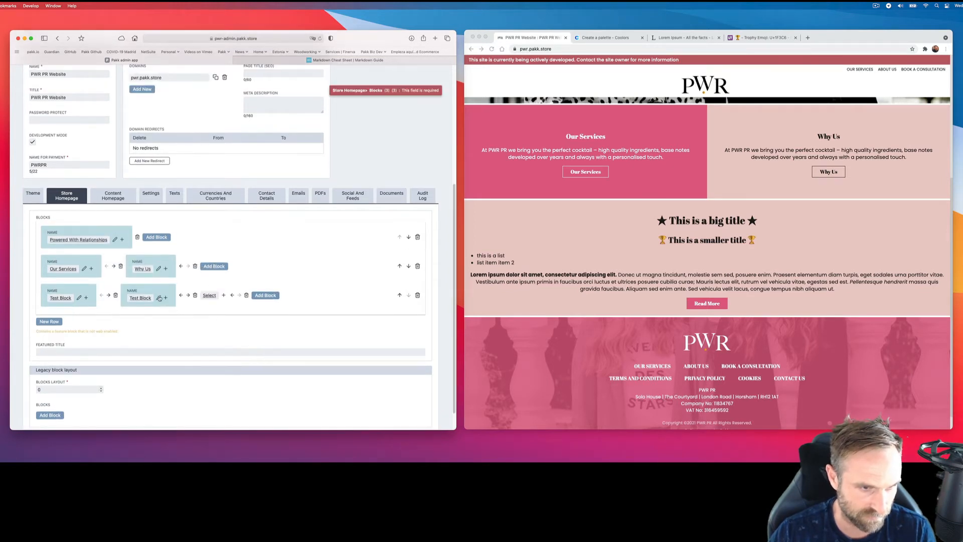
# Assign the Test Block to a third block slot in the same homepage row.
pyautogui.click(211, 296)
pyautogui.scroll(-2, 186, 317)
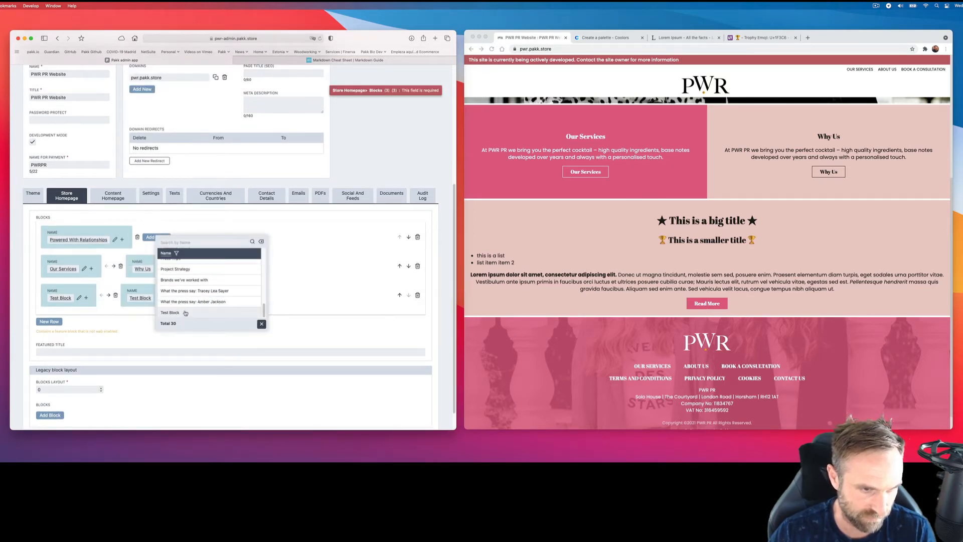
pyautogui.click(186, 315)
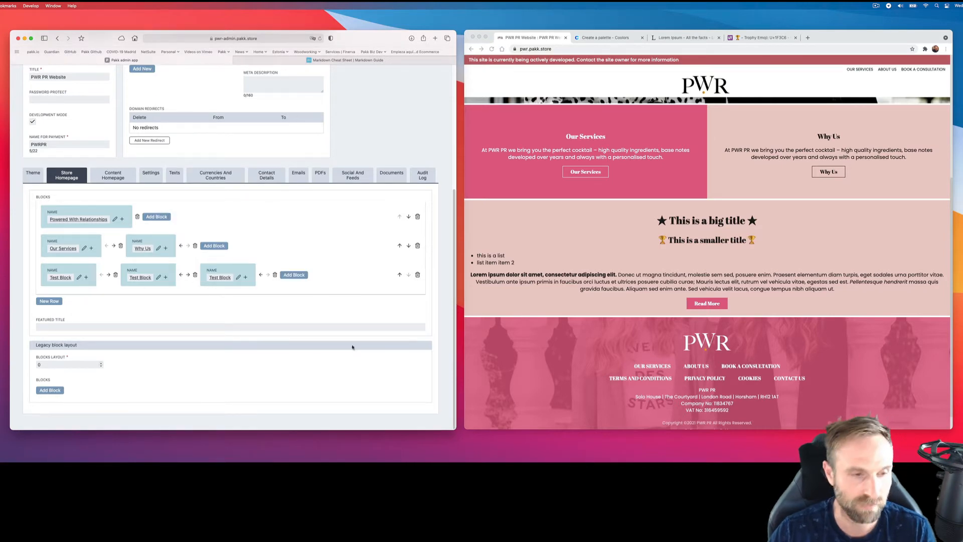
# Save the PWR PR Website record and reload the live homepage to check the row of three Test Blocks.
pyautogui.scroll(5, 346, 339)
pyautogui.click(43, 151)
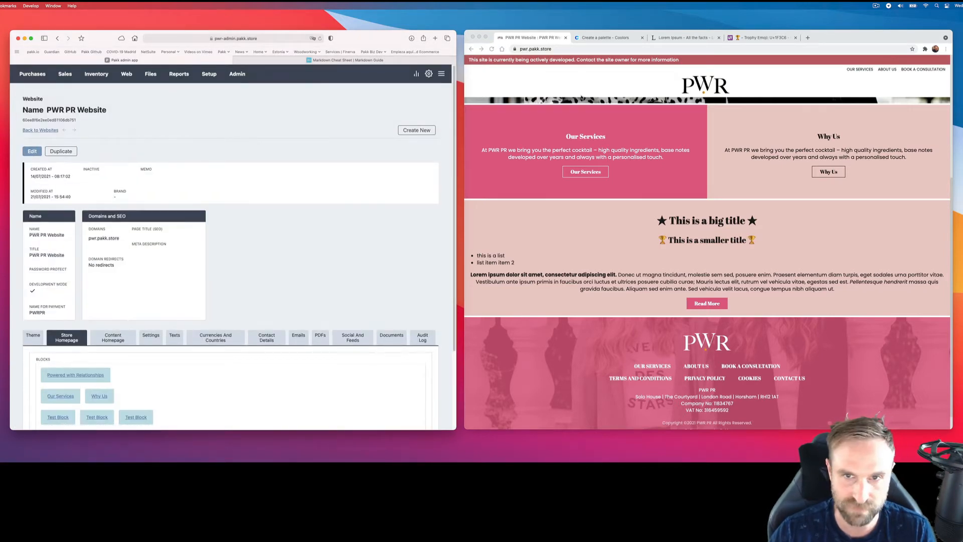
pyautogui.click(492, 49)
pyautogui.click(492, 49)
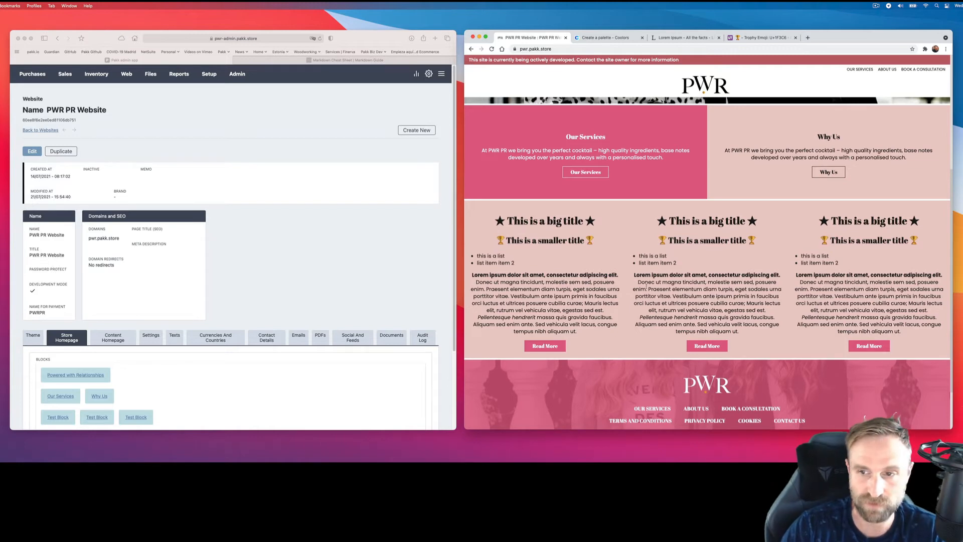
pyautogui.scroll(2, 646, 178)
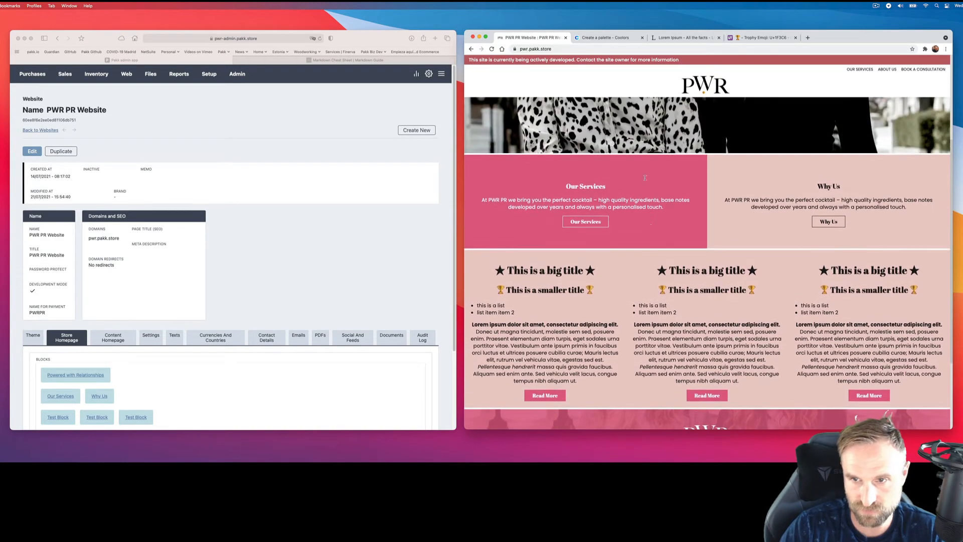
pyautogui.scroll(1, 685, 297)
pyautogui.scroll(-3, 635, 220)
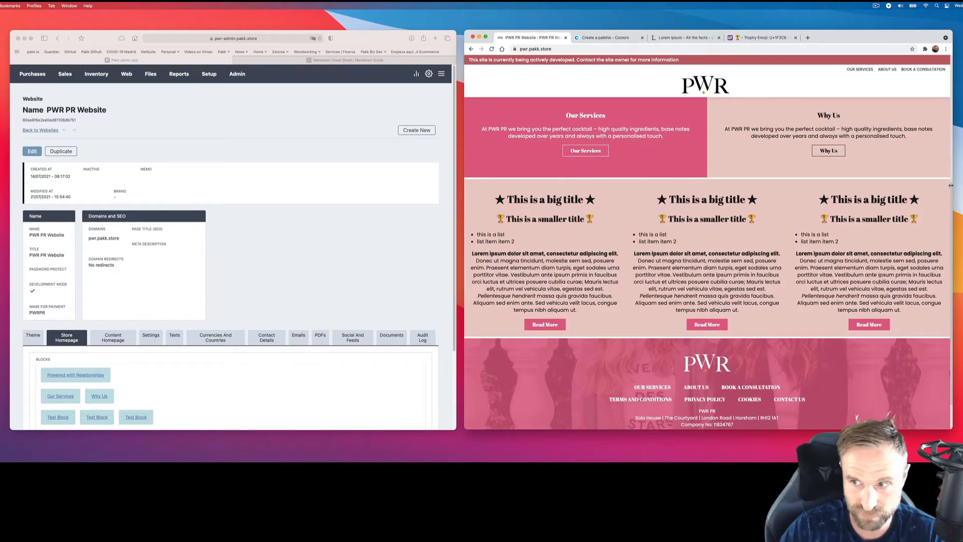
# Narrow the live homepage's browser window to about tablet width and examine how the row of three Test Blocks rearranges.
pyautogui.moveTo(951, 185); pyautogui.dragTo(747, 197)
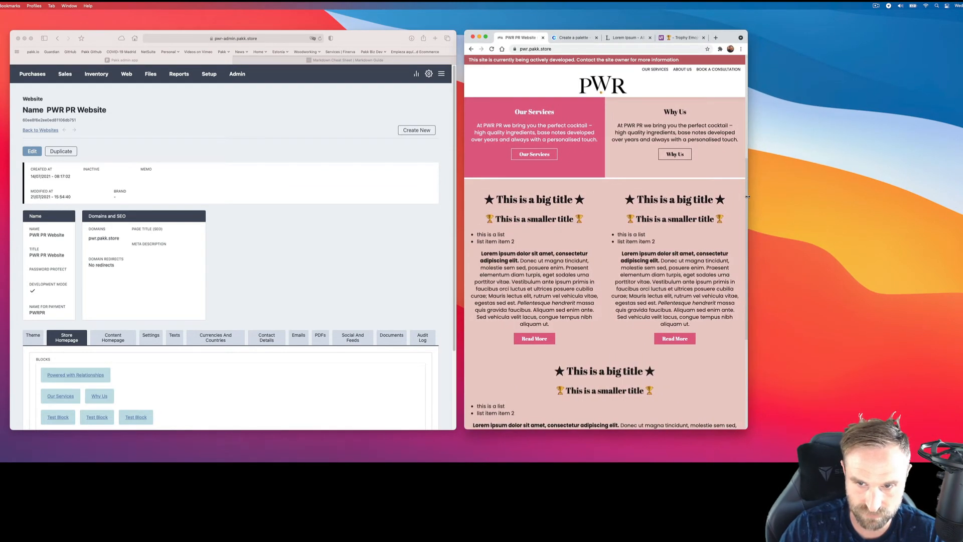
pyautogui.scroll(-5, 632, 246)
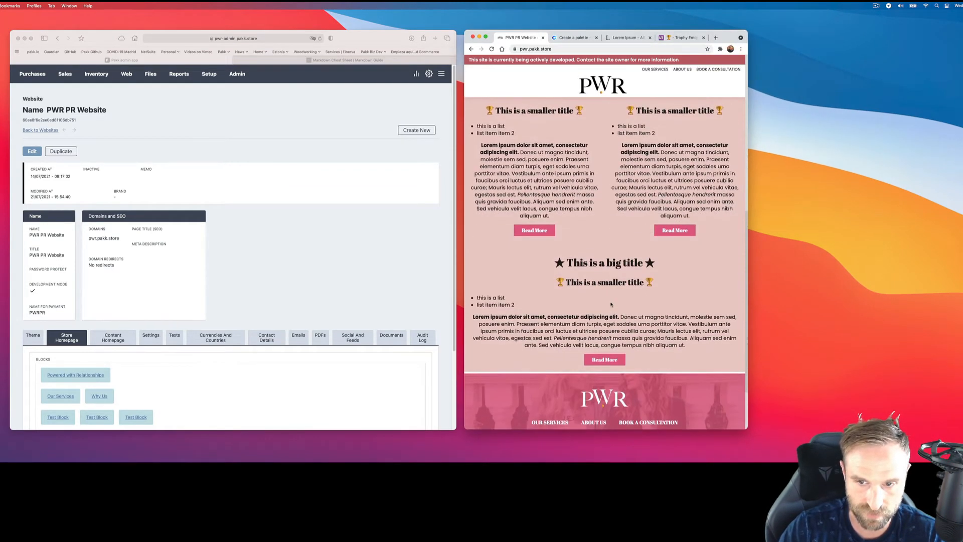
pyautogui.scroll(5, 611, 302)
pyautogui.scroll(-2, 511, 315)
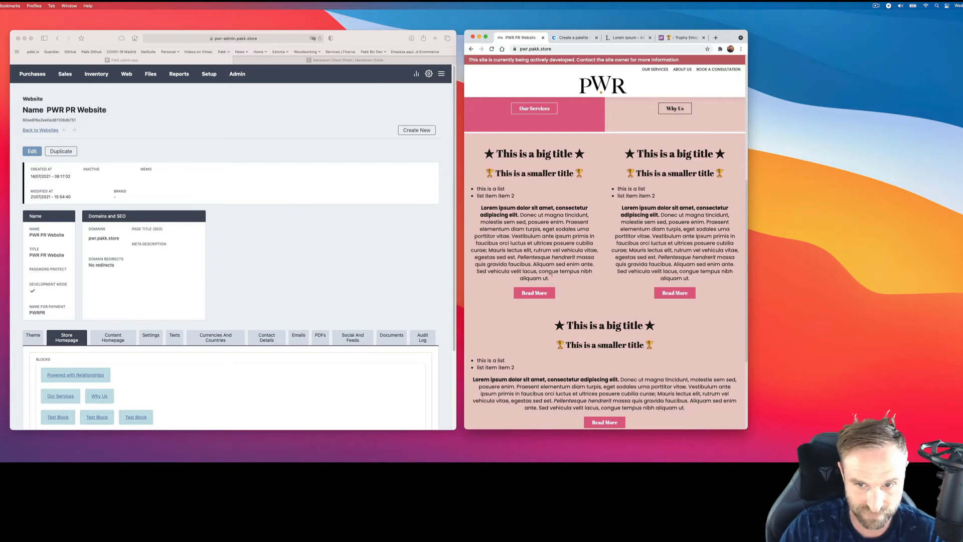
pyautogui.scroll(-3, 600, 251)
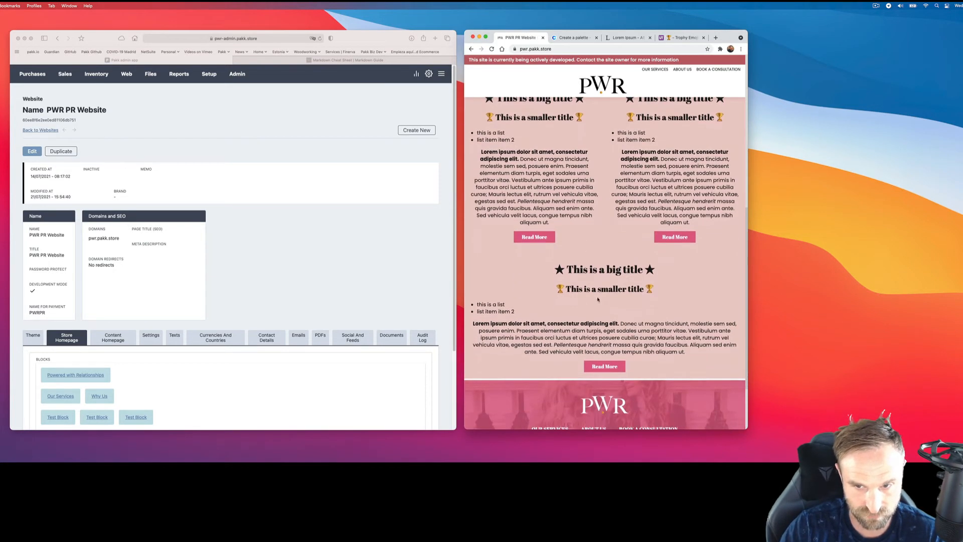
pyautogui.scroll(2, 592, 286)
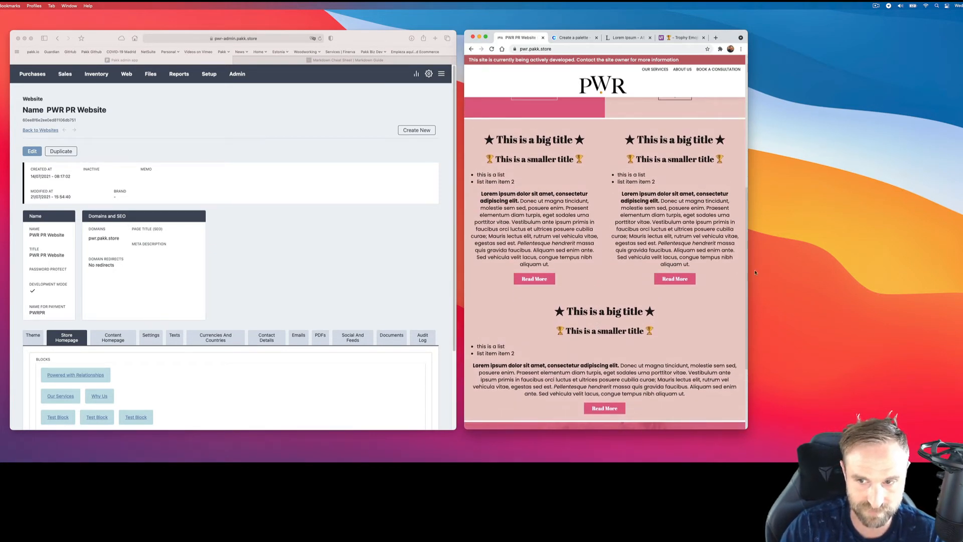
# Widen the homepage window again, then shrink it to about phone width to examine how the blocks stack.
pyautogui.moveTo(748, 274); pyautogui.dragTo(872, 274)
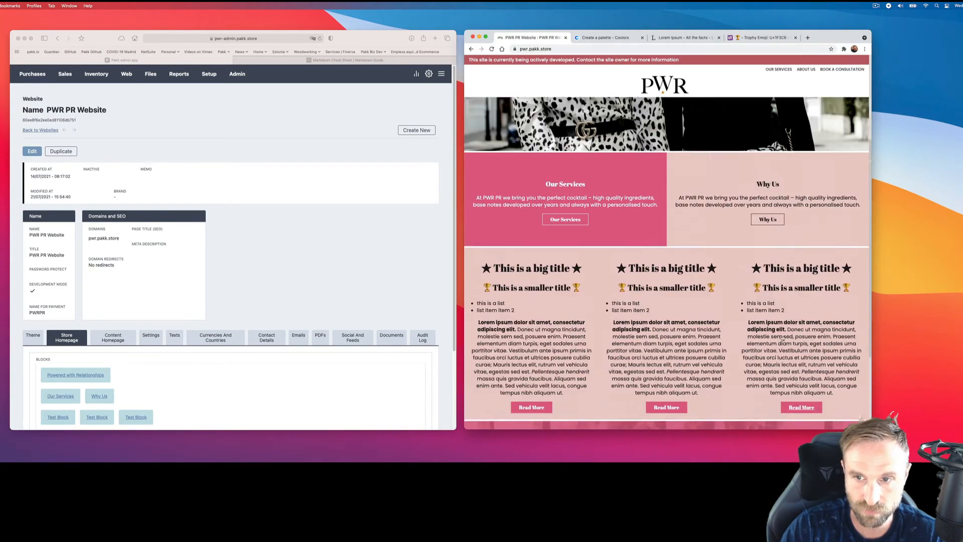
pyautogui.scroll(3, 673, 304)
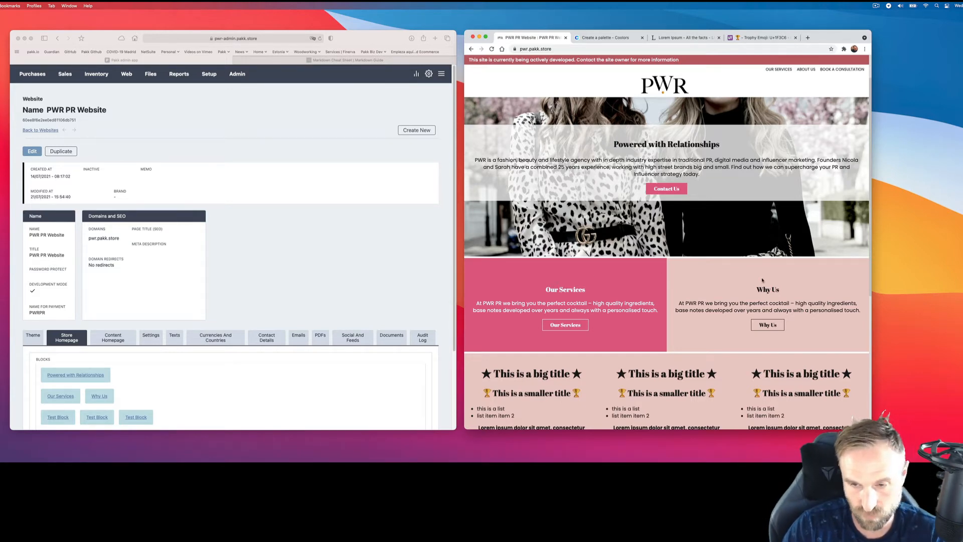
pyautogui.moveTo(872, 261); pyautogui.dragTo(652, 276)
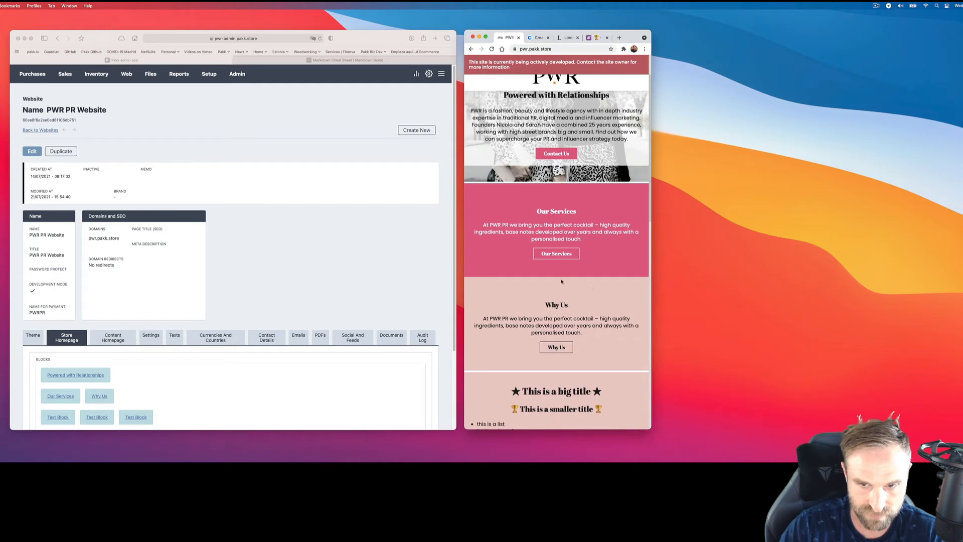
pyautogui.scroll(-1, 583, 281)
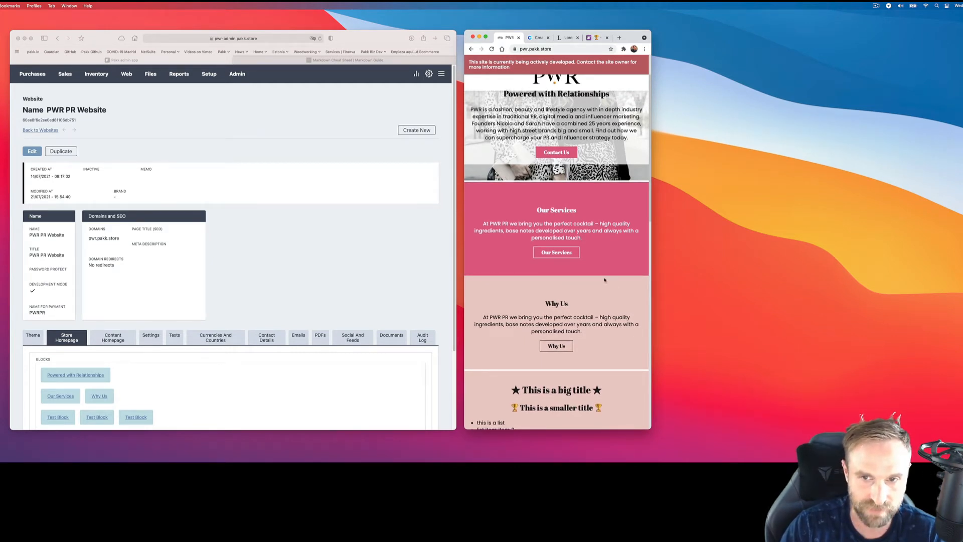
pyautogui.scroll(2, 604, 280)
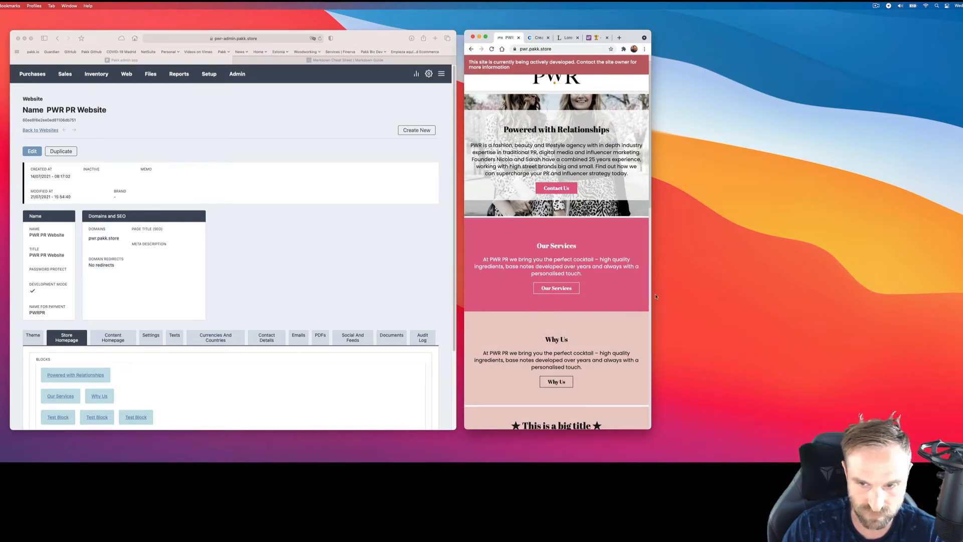
# Restore the homepage window to a wide desktop layout and review the block rows down the page.
pyautogui.moveTo(651, 296); pyautogui.dragTo(876, 297)
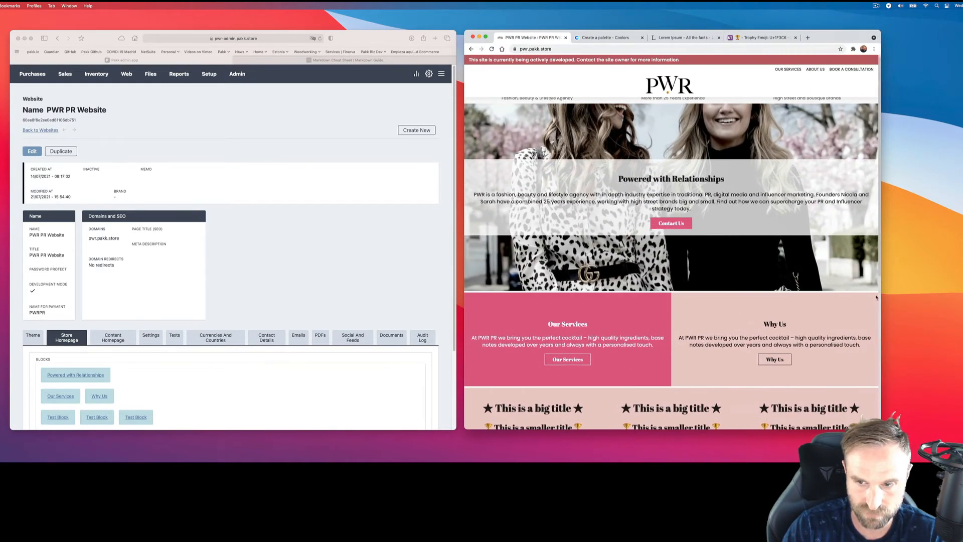
pyautogui.scroll(-3, 715, 335)
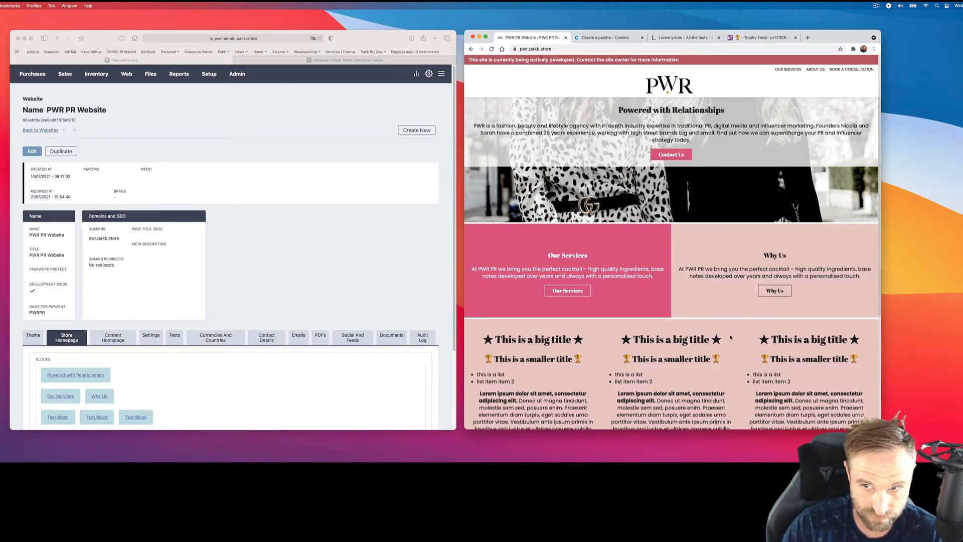
pyautogui.scroll(1, 731, 337)
pyautogui.scroll(-4, 731, 338)
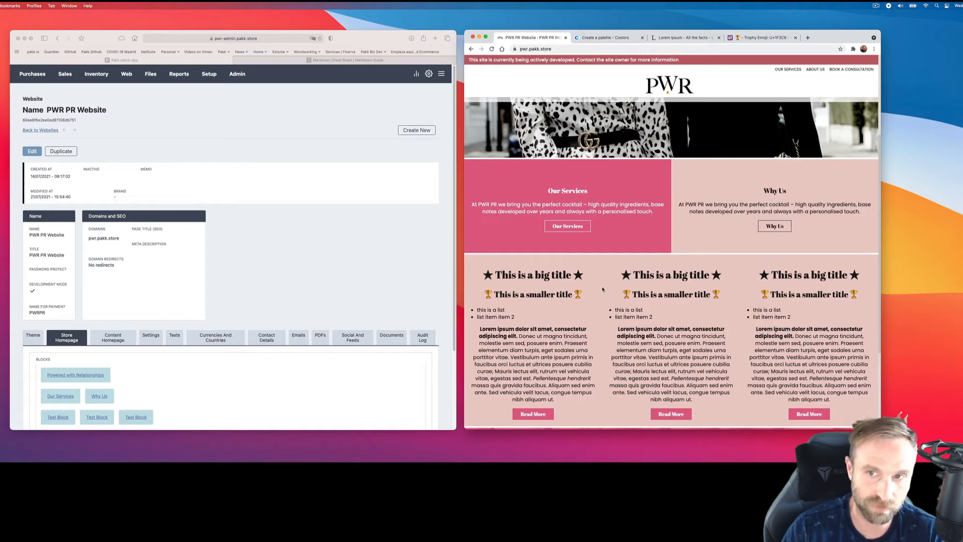
# Open the pakk.io website in a new browser tab.
pyautogui.click(800, 37)
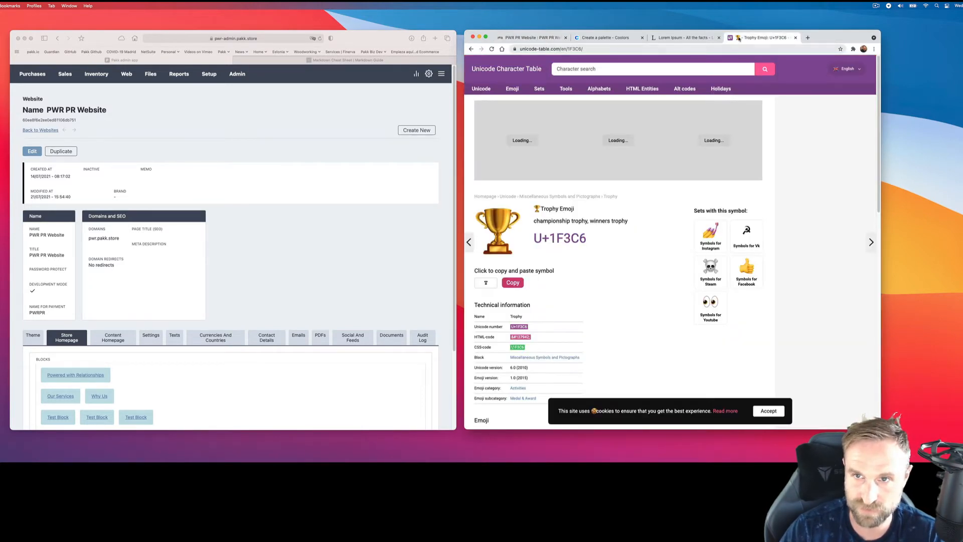
pyautogui.click(808, 37)
pyautogui.write('p')
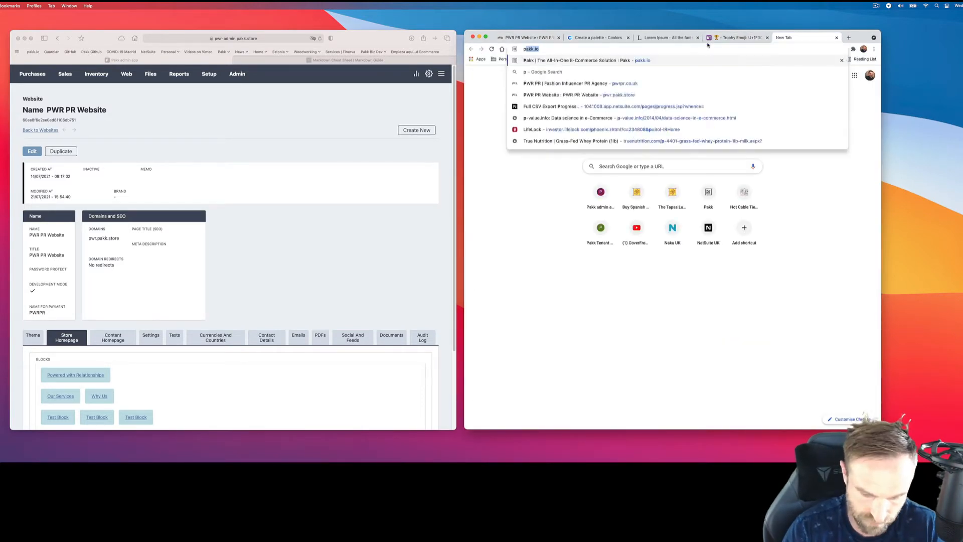
pyautogui.write('akk.io')
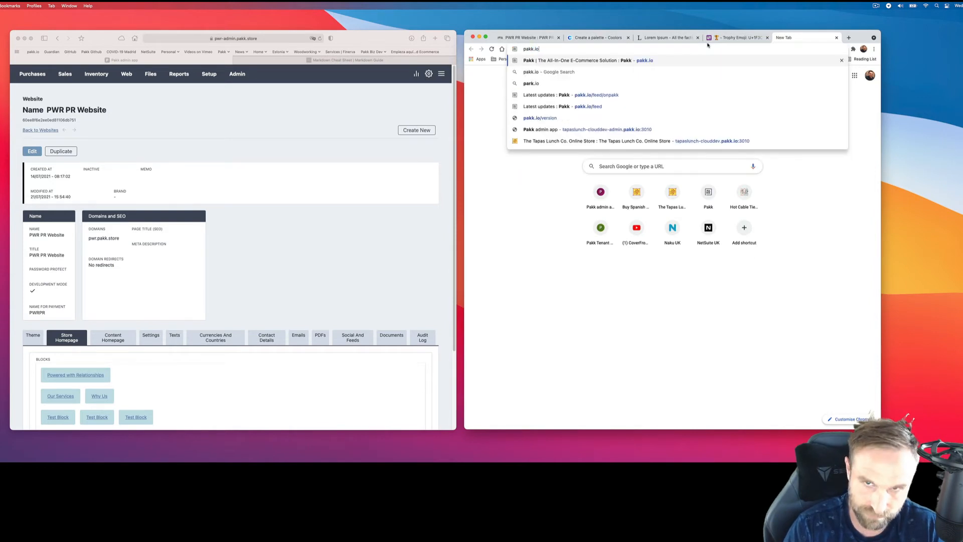
pyautogui.press('Return')
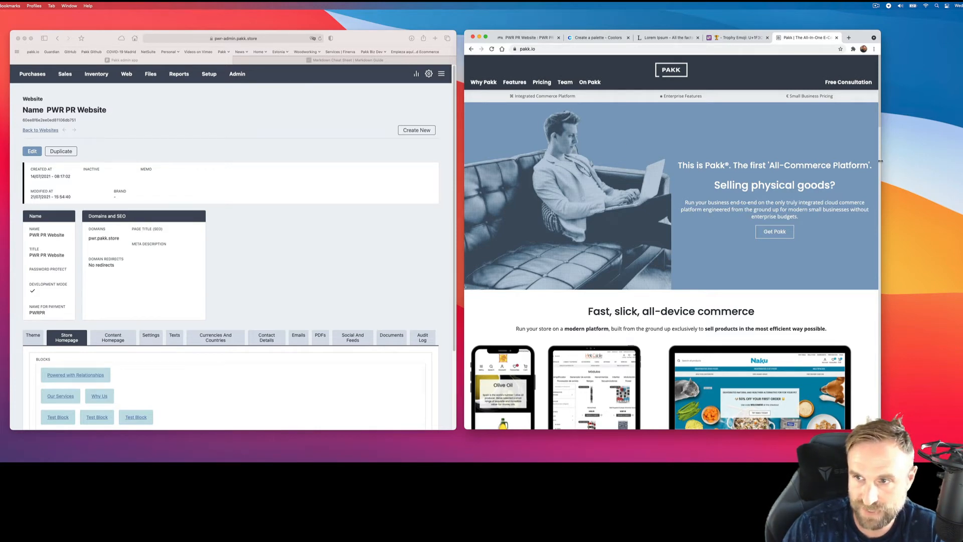
# Shrink the pakk.io window to about phone width and widen it again to examine its layout, and return to the PWR homepage's block rows.
pyautogui.moveTo(878, 162); pyautogui.dragTo(642, 167)
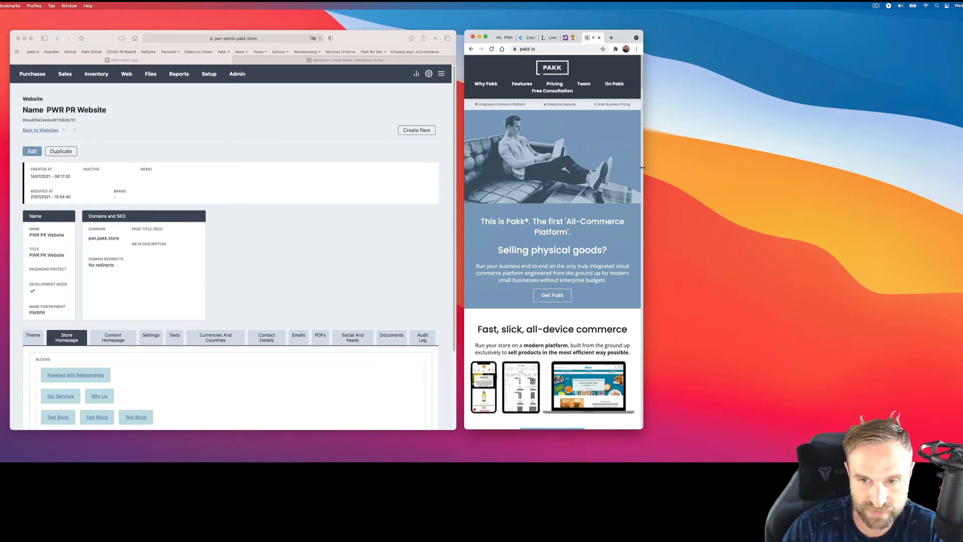
pyautogui.moveTo(642, 167); pyautogui.dragTo(929, 166)
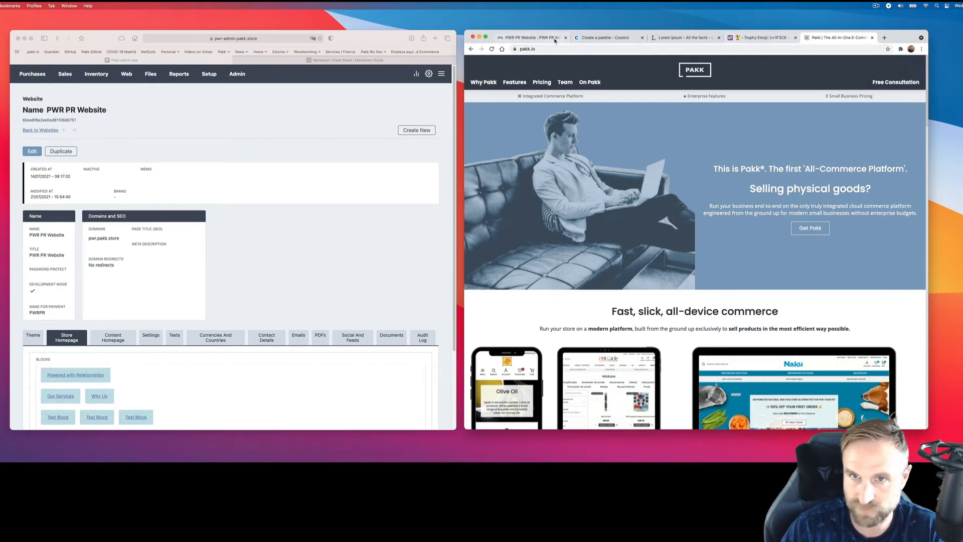
pyautogui.click(532, 38)
pyautogui.scroll(3, 692, 267)
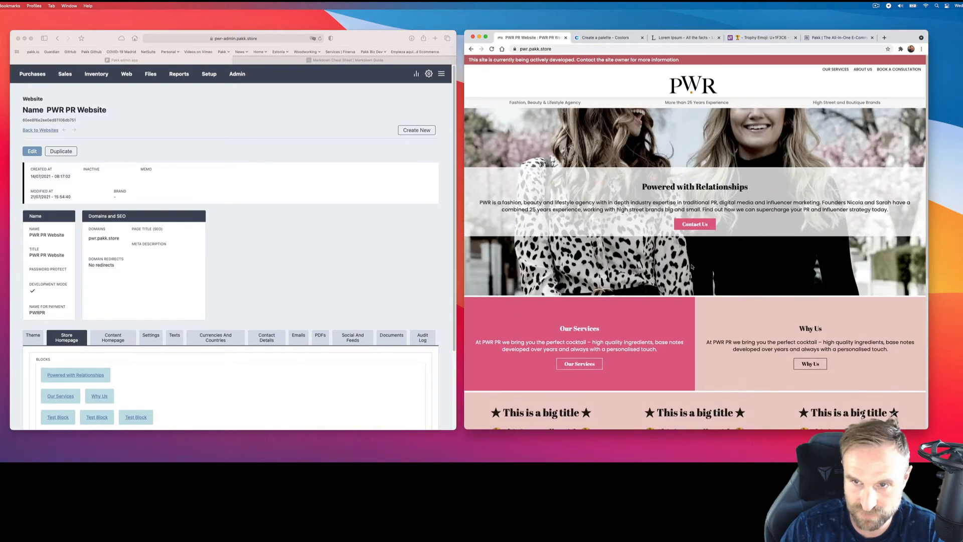
pyautogui.scroll(-2, 693, 266)
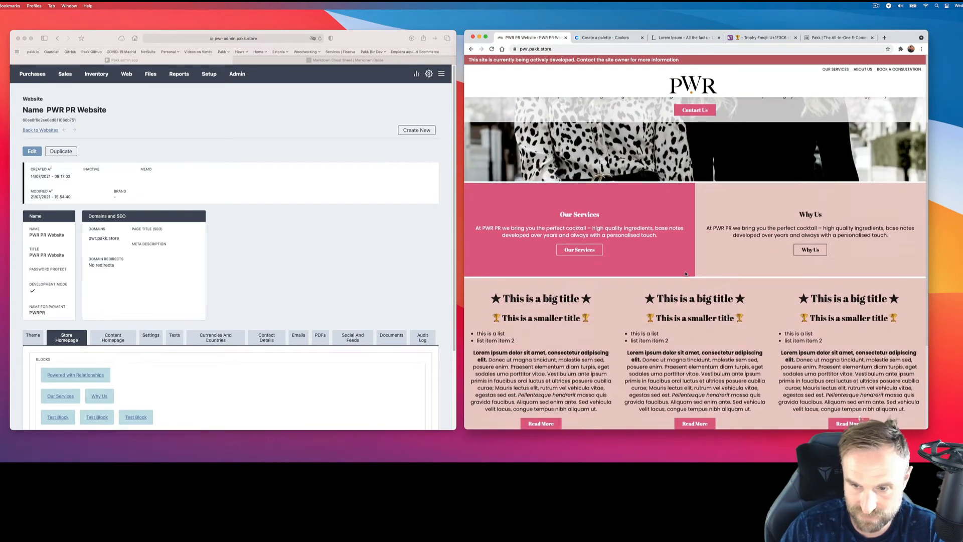
# Edit the PWR PR Website's store homepage to remove two of the three Test Blocks from their row, and save.
pyautogui.click(37, 152)
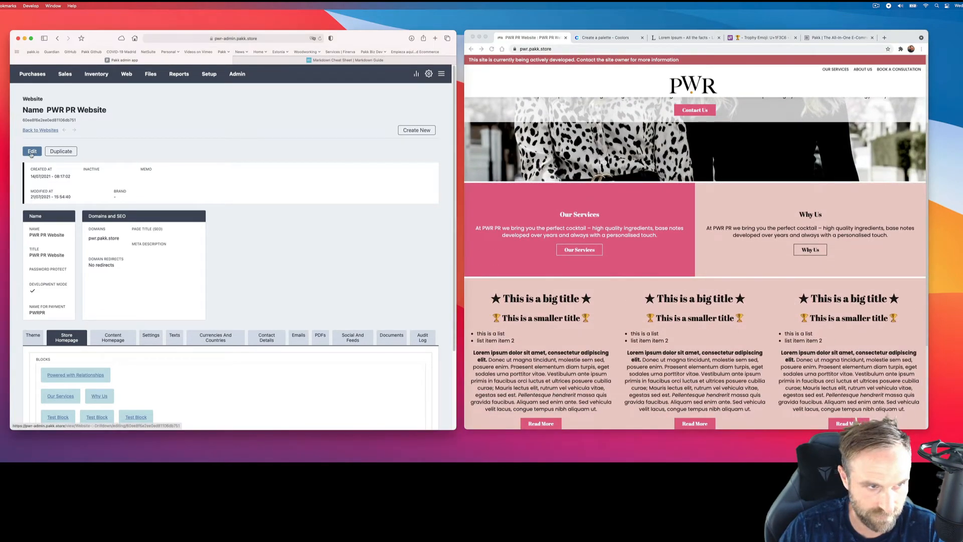
pyautogui.scroll(-5, 281, 251)
pyautogui.click(275, 275)
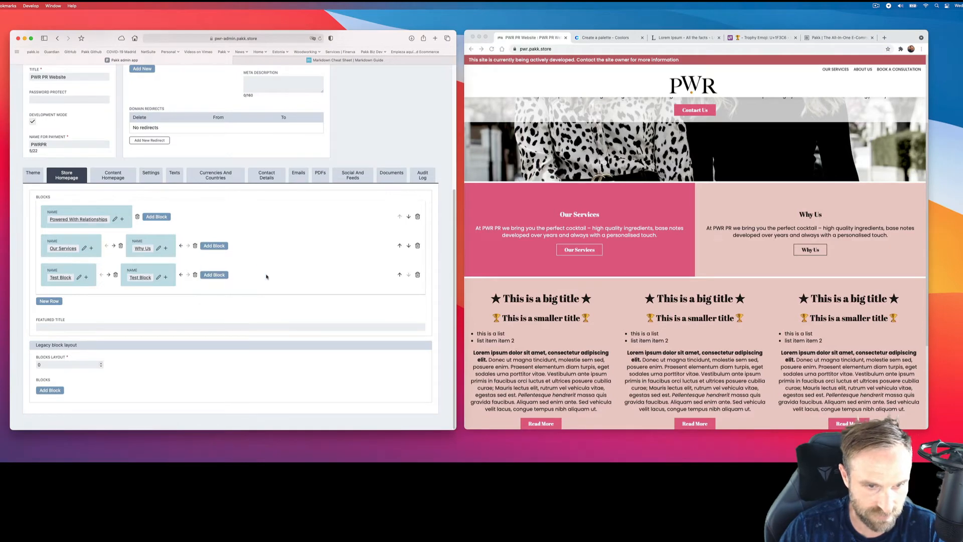
pyautogui.click(195, 275)
pyautogui.scroll(5, 150, 250)
pyautogui.click(33, 151)
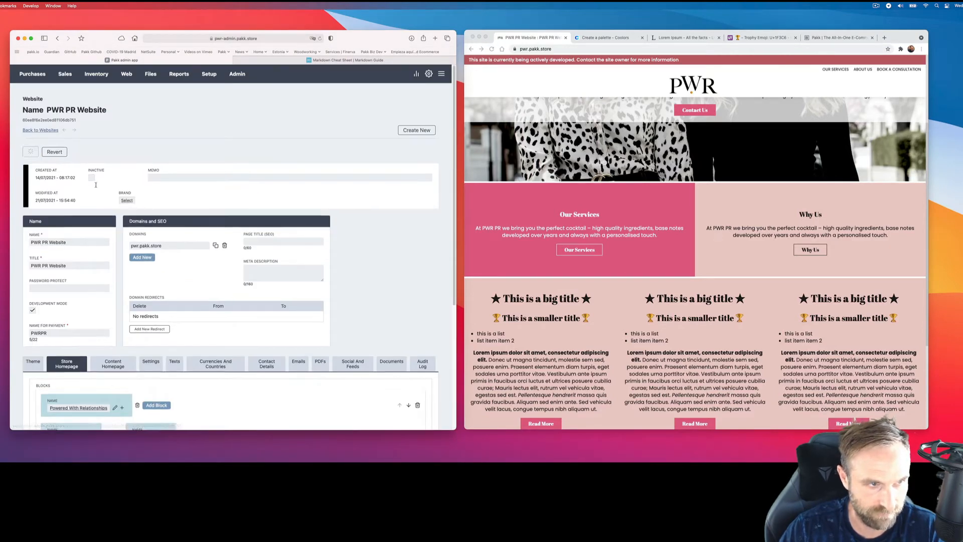
# Open the remaining Test Block from the store homepage rows for editing and clear all of its body text.
pyautogui.scroll(-5, 276, 279)
pyautogui.click(58, 317)
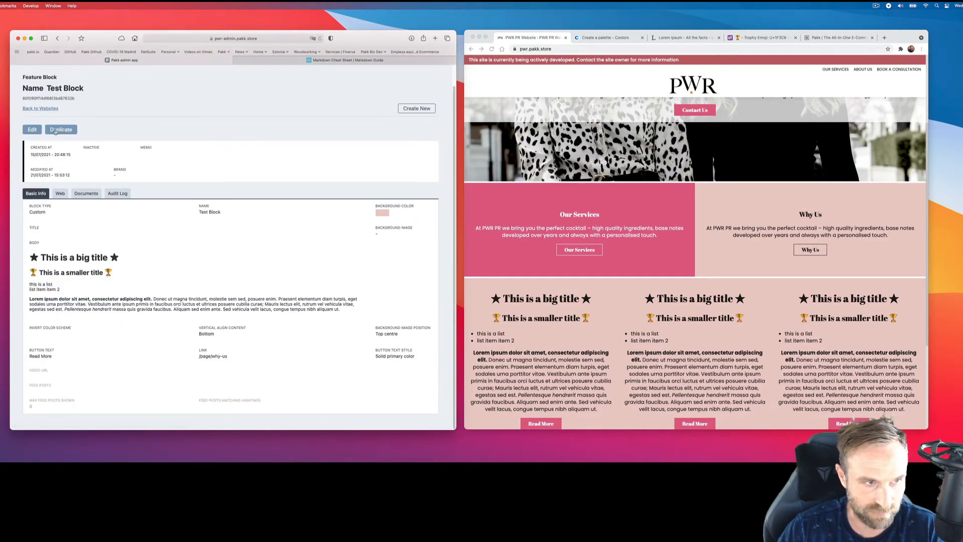
pyautogui.click(32, 129)
pyautogui.press('super+a')
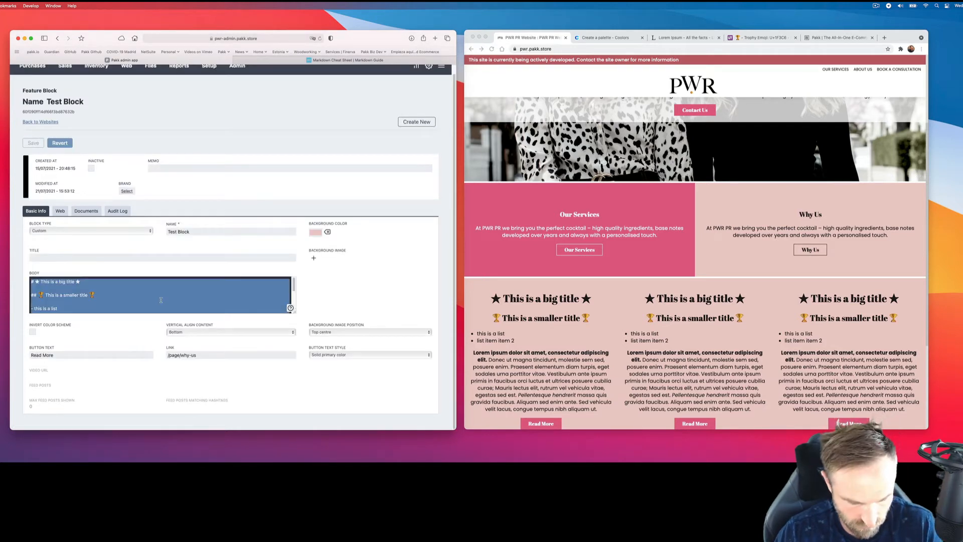
pyautogui.press('BackSpace')
# Clear the Test Block's button text and its link.
pyautogui.click(75, 354)
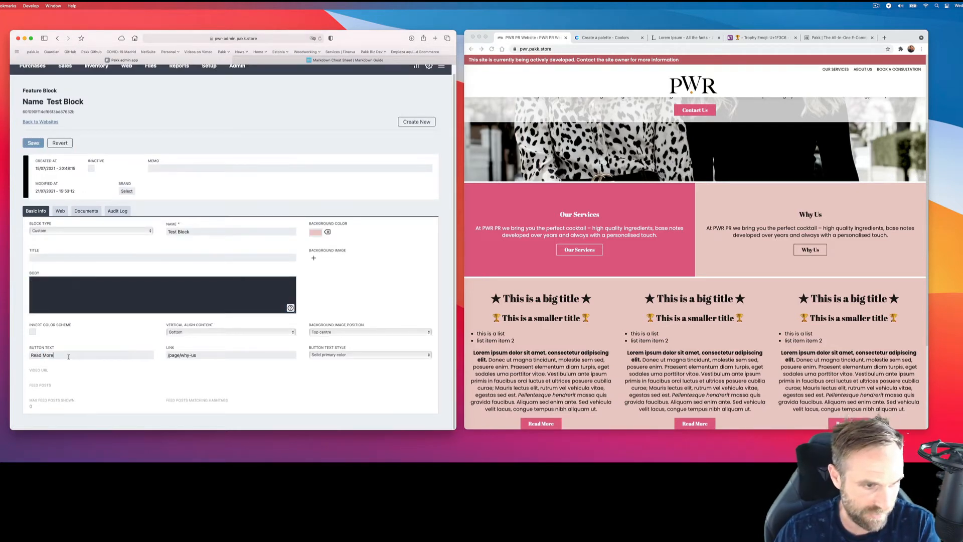
pyautogui.press('super+a')
pyautogui.press('BackSpace')
pyautogui.click(216, 355)
pyautogui.press('super+a')
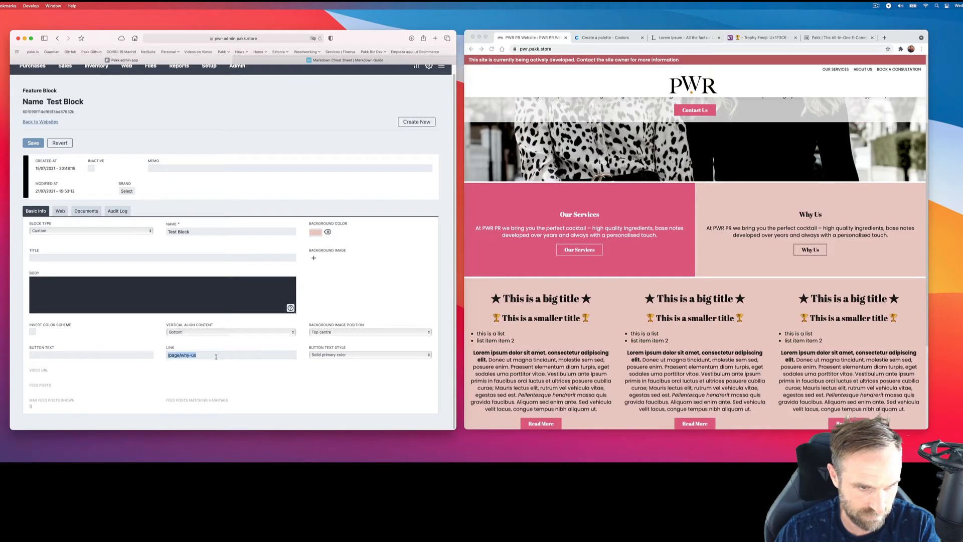
pyautogui.press('BackSpace')
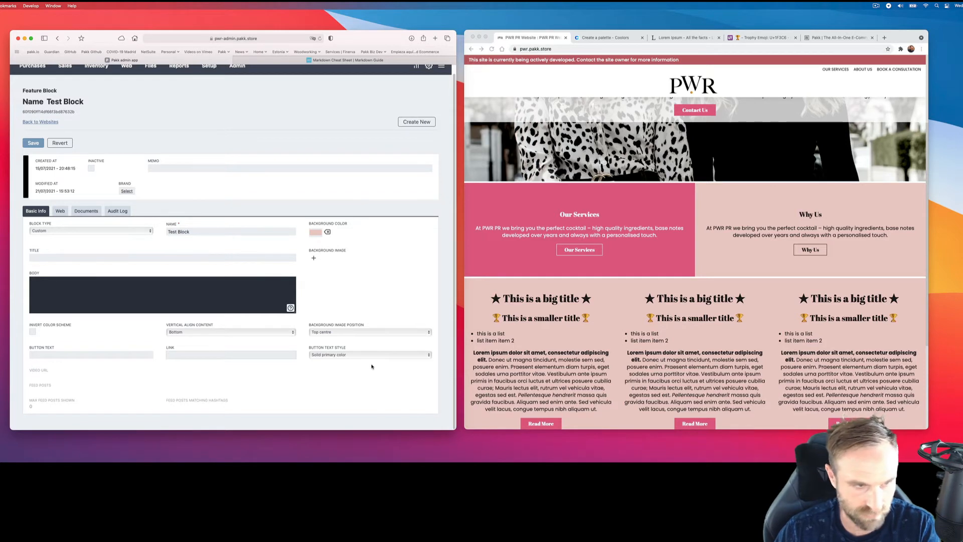
# Add a background image to the Test Block, browsing the existing uploaded images for a suitable one.
pyautogui.click(313, 258)
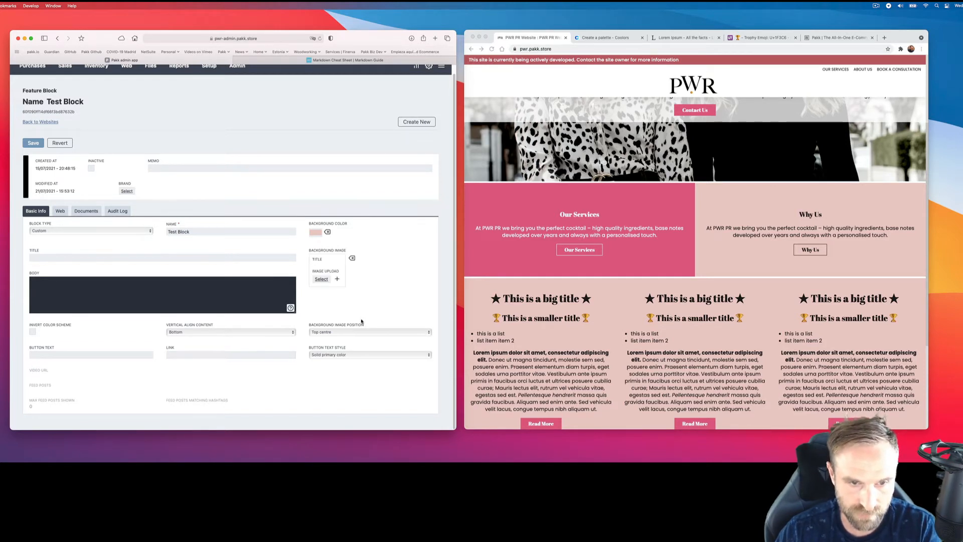
pyautogui.click(320, 283)
pyautogui.scroll(-5, 290, 294)
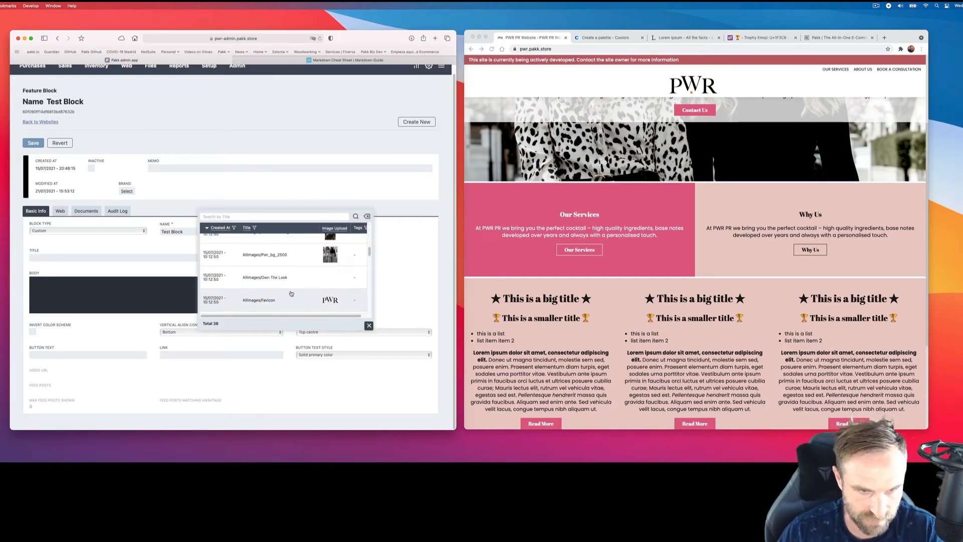
pyautogui.scroll(1, 294, 283)
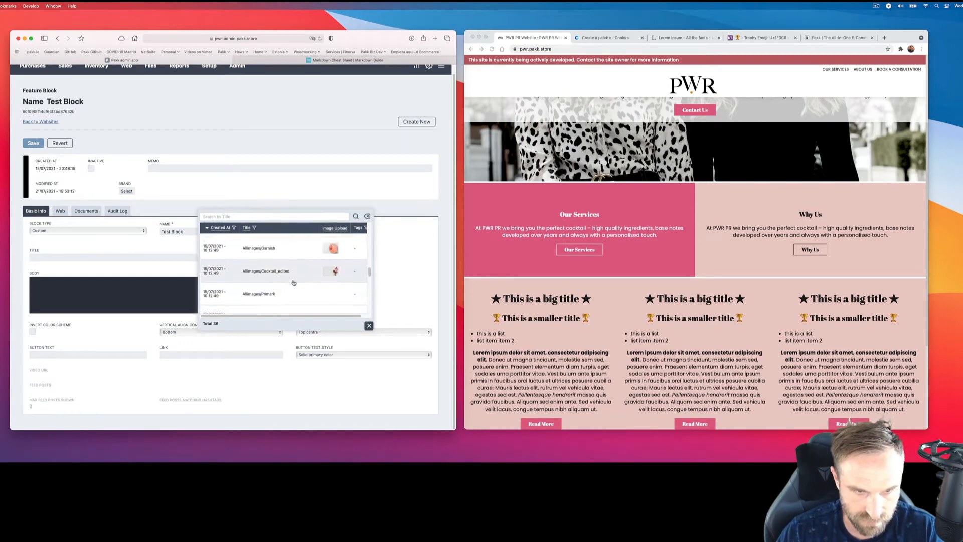
pyautogui.scroll(1, 293, 284)
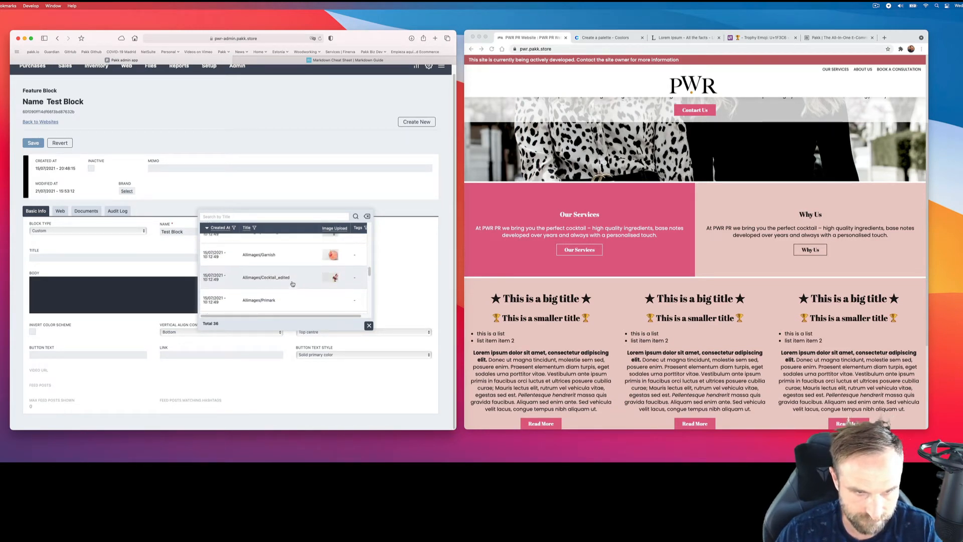
pyautogui.scroll(2, 293, 284)
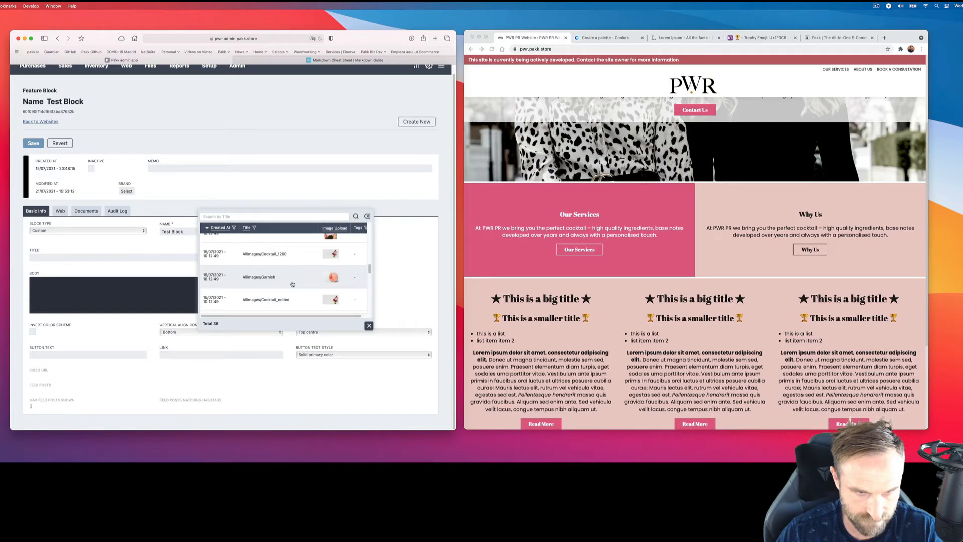
# Set the Test Block's background image to Allimages/Garnish, save the block and reload the live homepage.
pyautogui.click(293, 284)
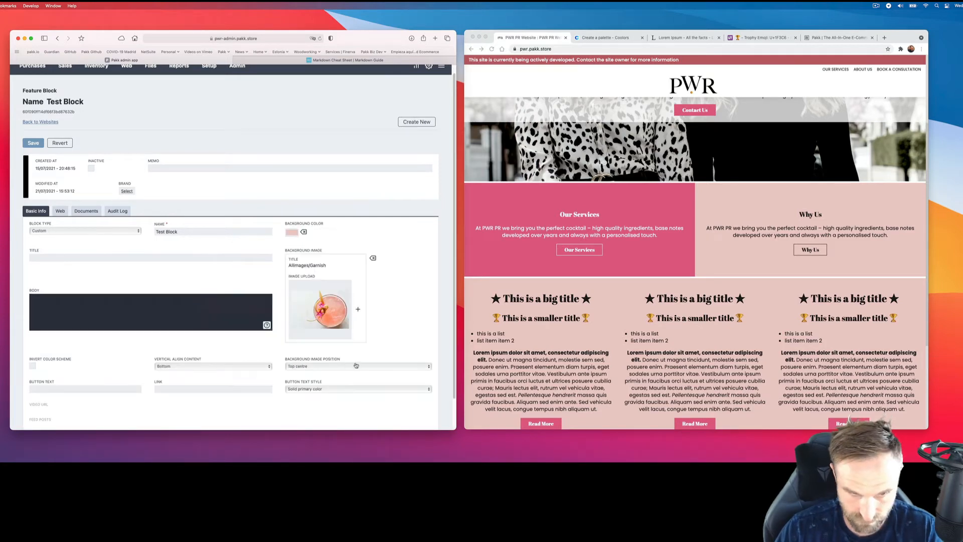
pyautogui.click(33, 143)
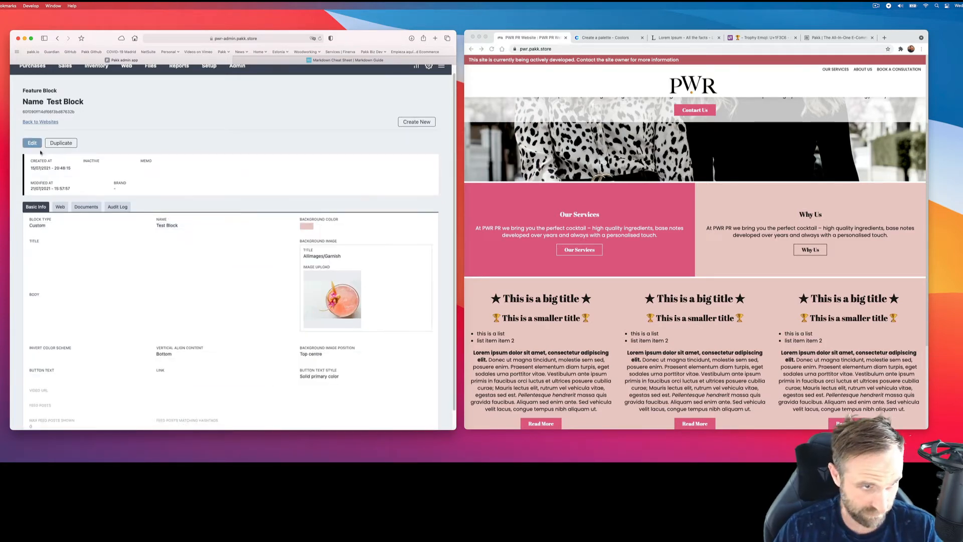
pyautogui.click(500, 39)
pyautogui.press('super+r')
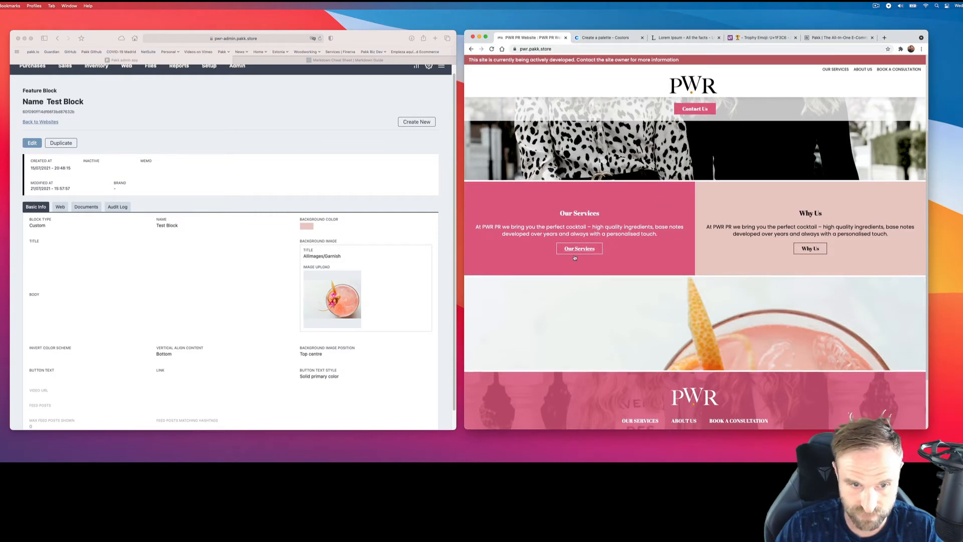
# Narrow the live site window in stages to examine how the garnish background image crops at smaller widths.
pyautogui.scroll(-2, 575, 258)
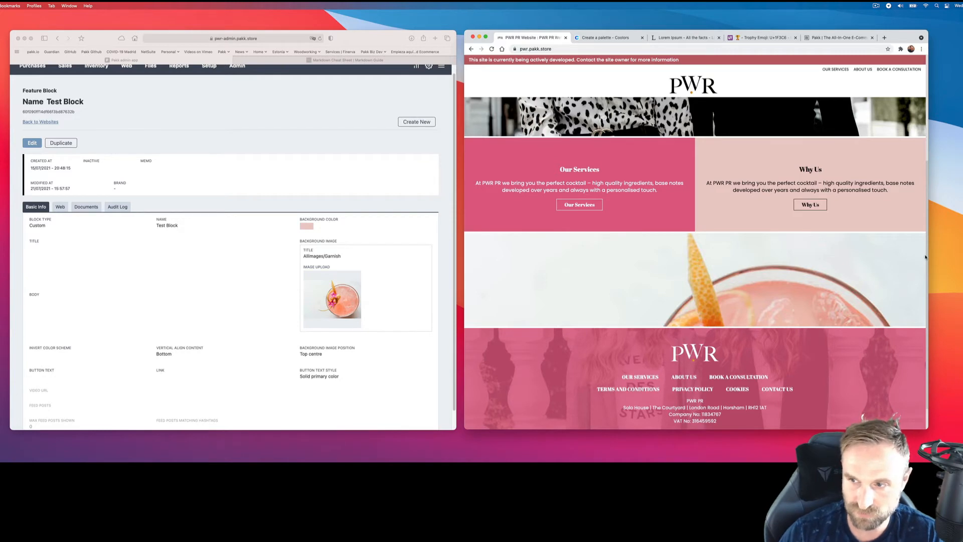
pyautogui.moveTo(928, 255); pyautogui.dragTo(883, 261)
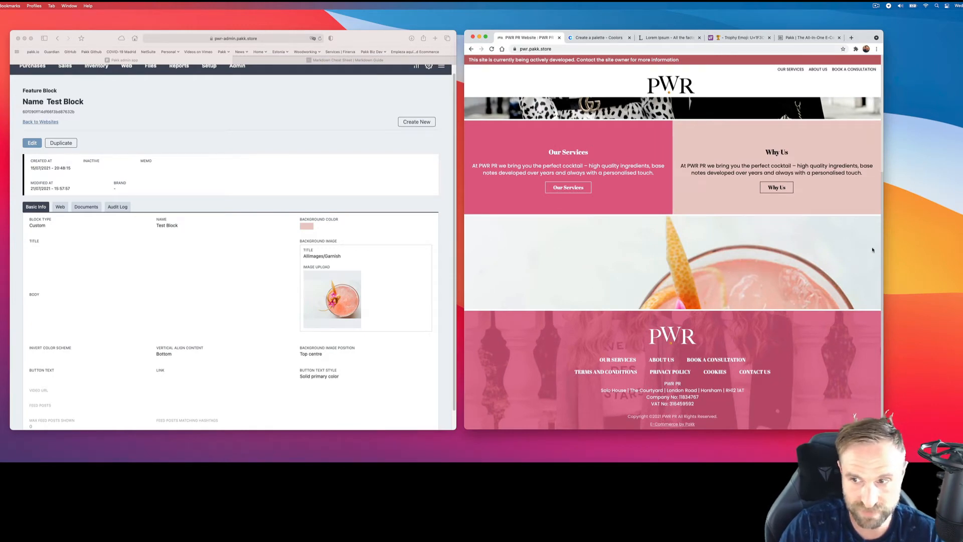
pyautogui.moveTo(882, 245); pyautogui.dragTo(801, 257)
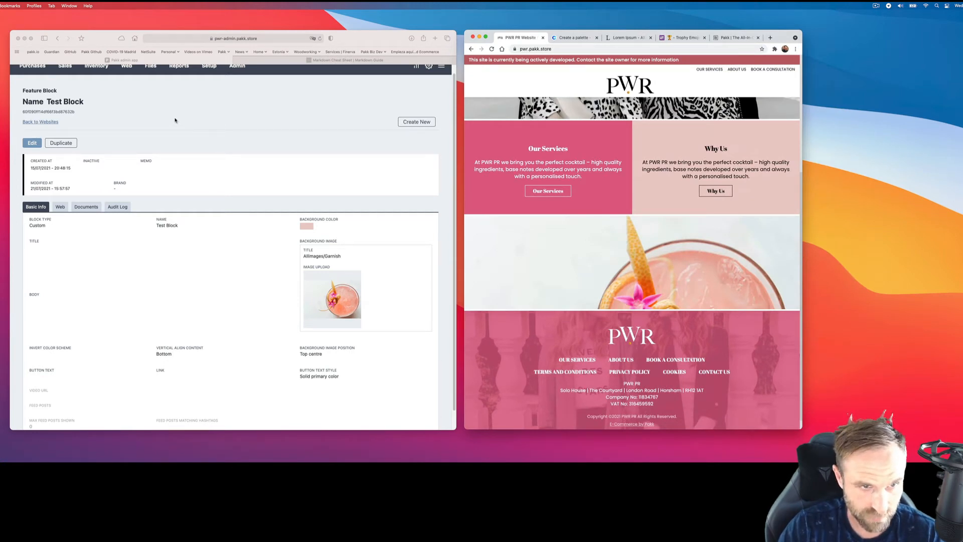
# Open the PWR PR Website record for editing and bring up its store homepage blocks.
pyautogui.click(57, 124)
pyautogui.click(58, 124)
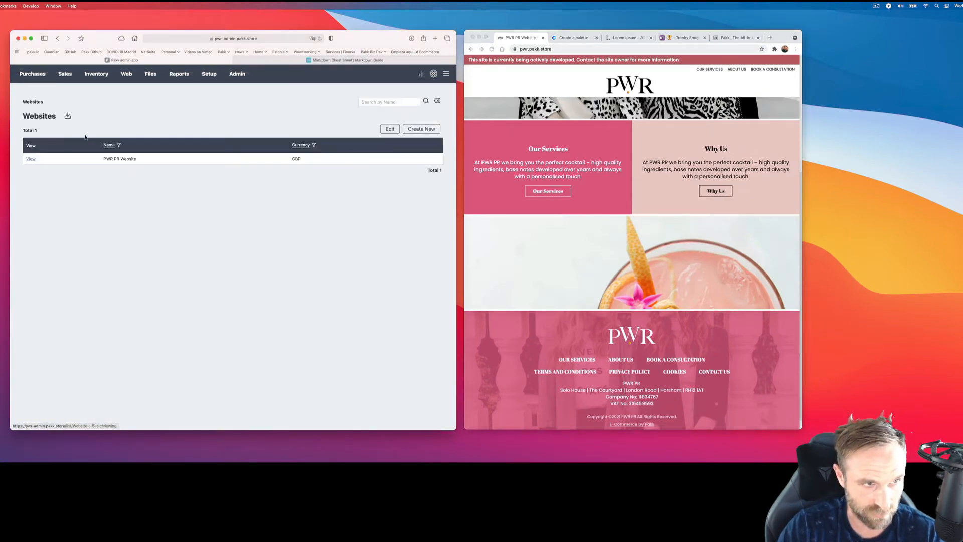
pyautogui.click(29, 157)
pyautogui.click(31, 152)
pyautogui.scroll(-5, 151, 281)
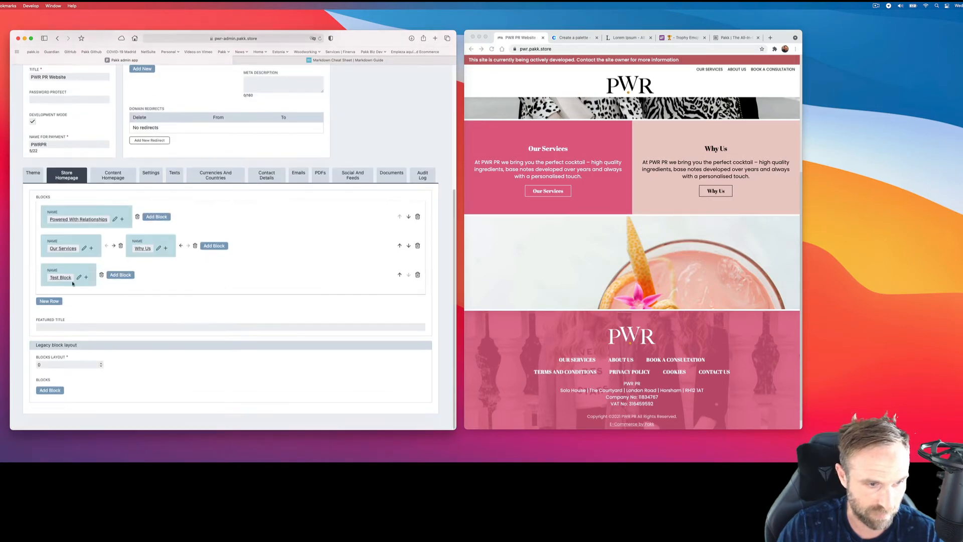
# Add a second Test Block beside the existing one in the third homepage row, save the website and reload the live site.
pyautogui.click(131, 295)
pyautogui.scroll(-5, 165, 296)
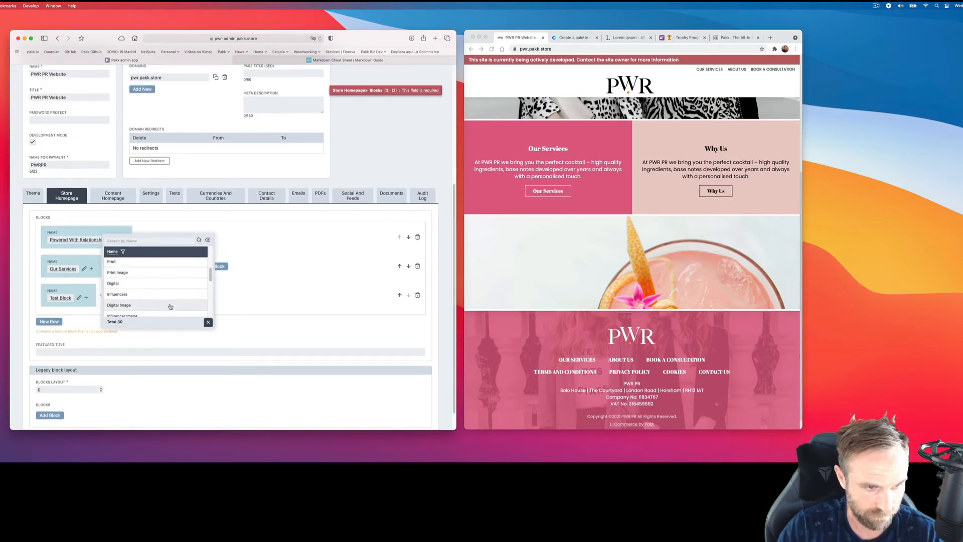
pyautogui.scroll(-2, 170, 307)
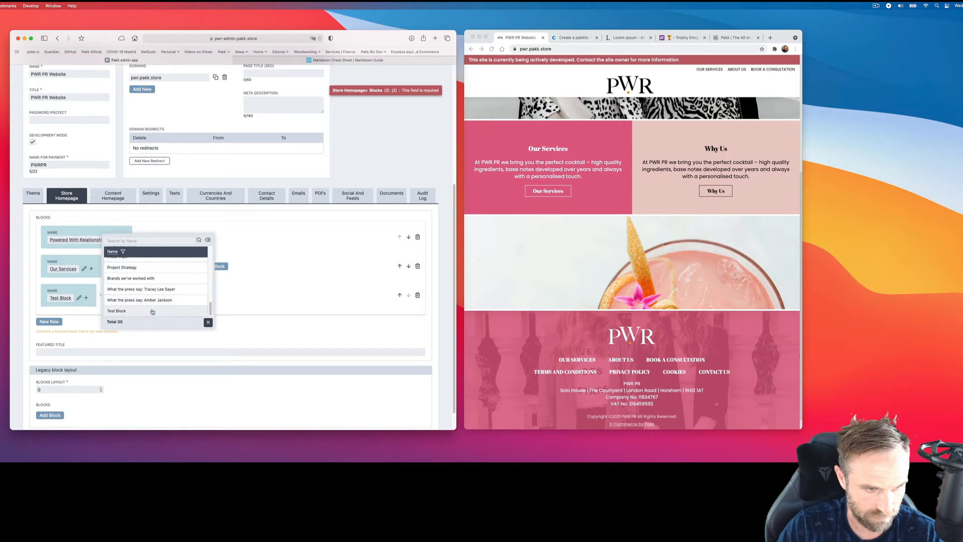
pyautogui.click(153, 311)
pyautogui.scroll(5, 49, 236)
pyautogui.click(33, 151)
pyautogui.click(506, 206)
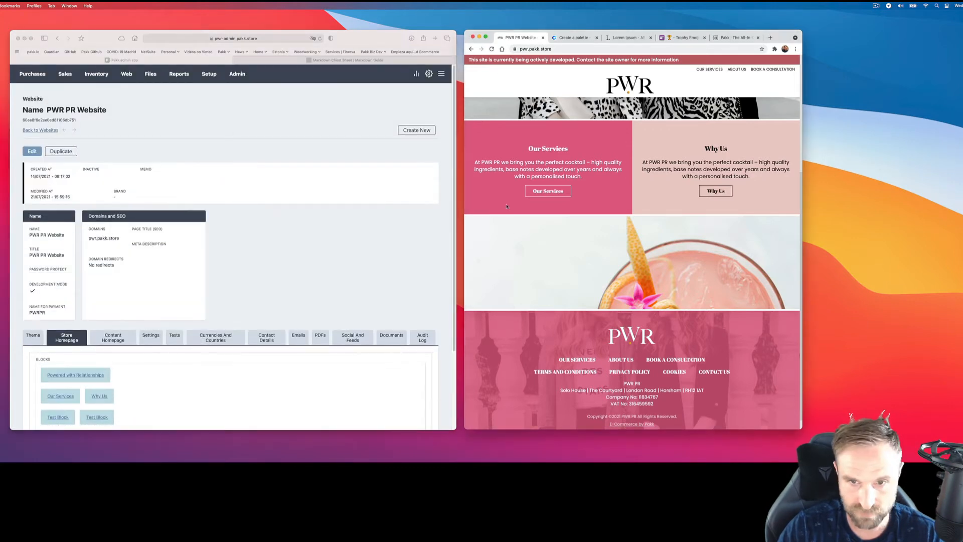
pyautogui.click(491, 49)
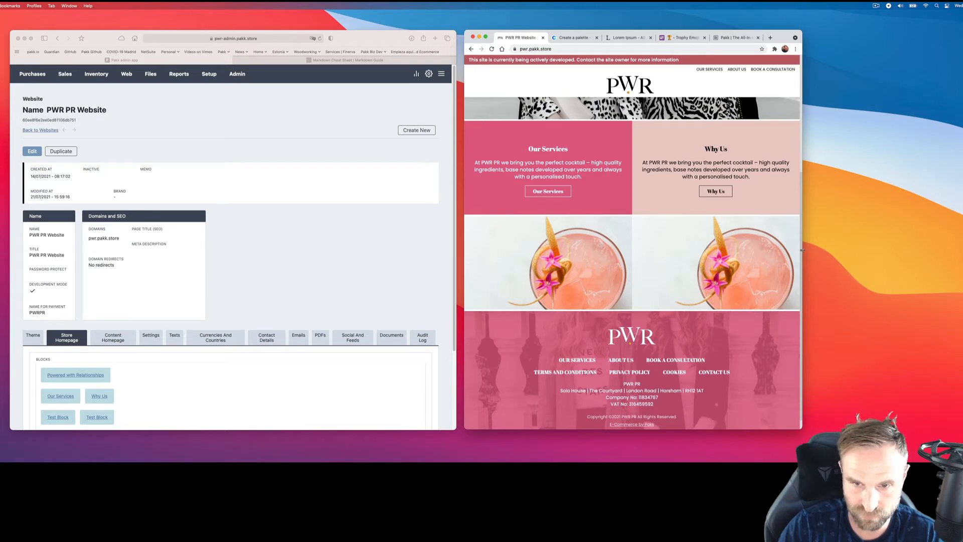
# Review the live homepage from the hero block to the footer, comparing the paired garnish image blocks with the rows above.
pyautogui.moveTo(803, 250)
pyautogui.mouseDown()
pyautogui.moveTo(962, 250)
pyautogui.moveTo(672, 256)
pyautogui.moveTo(905, 258)
pyautogui.moveTo(734, 259)
pyautogui.moveTo(832, 261)
pyautogui.moveTo(802, 264)
pyautogui.mouseUp()
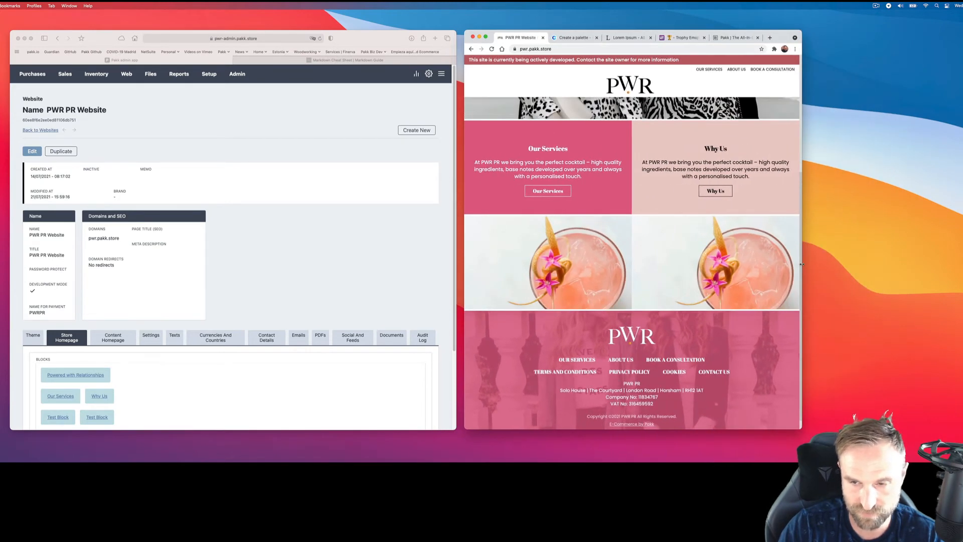
pyautogui.scroll(-1, 685, 256)
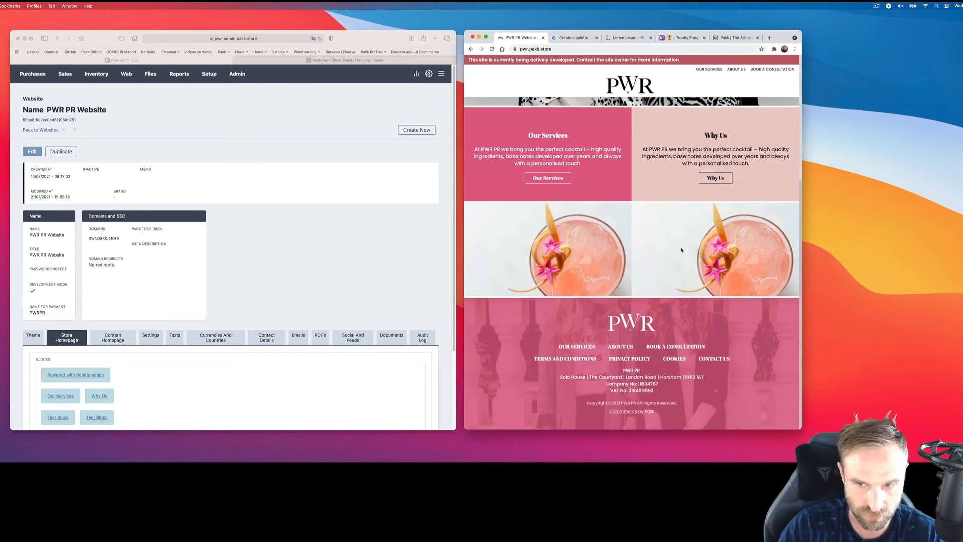
pyautogui.scroll(5, 681, 250)
pyautogui.scroll(-3, 652, 287)
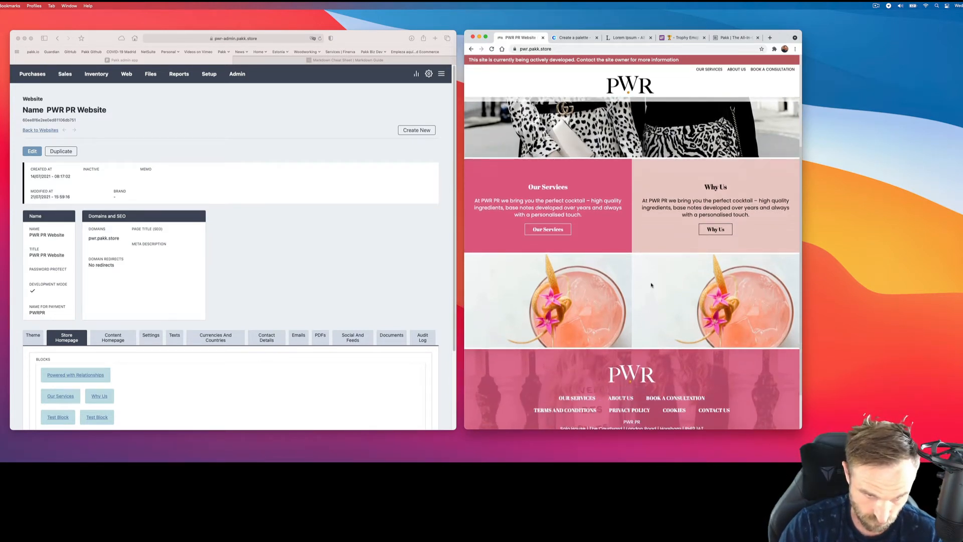
pyautogui.scroll(5, 652, 284)
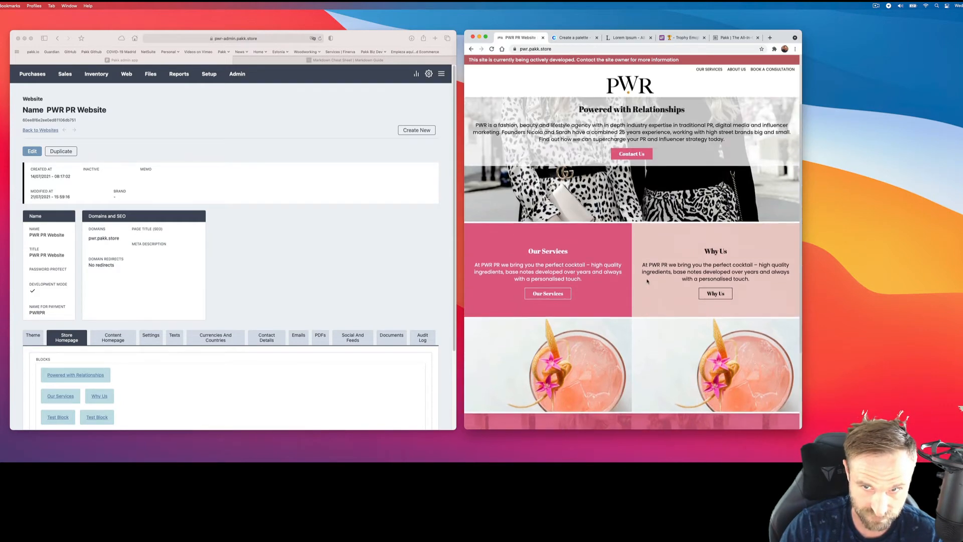
pyautogui.scroll(-5, 647, 281)
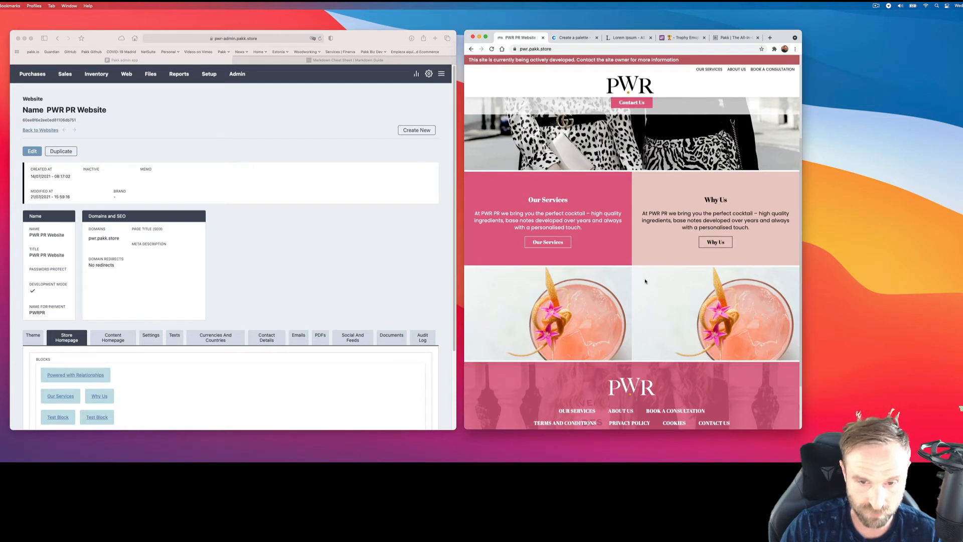
# Open the Test Block from the homepage layout, set its background image position to Middle right and save.
pyautogui.scroll(-4, 214, 380)
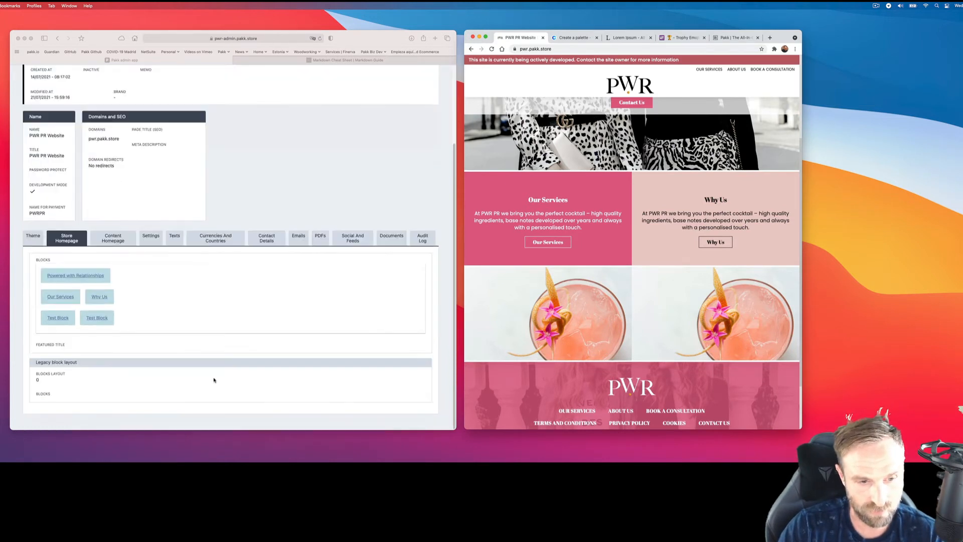
pyautogui.click(92, 321)
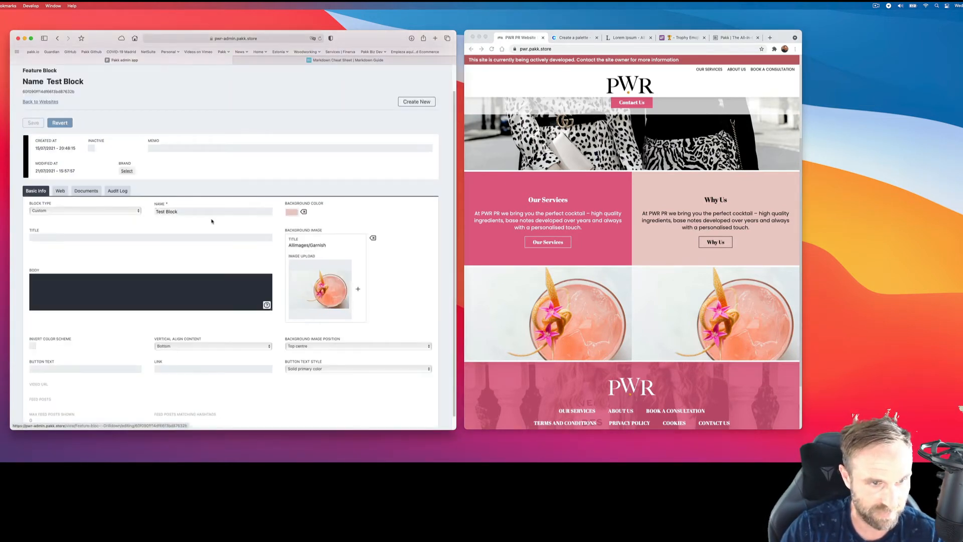
pyautogui.scroll(-1, 211, 220)
pyautogui.click(338, 335)
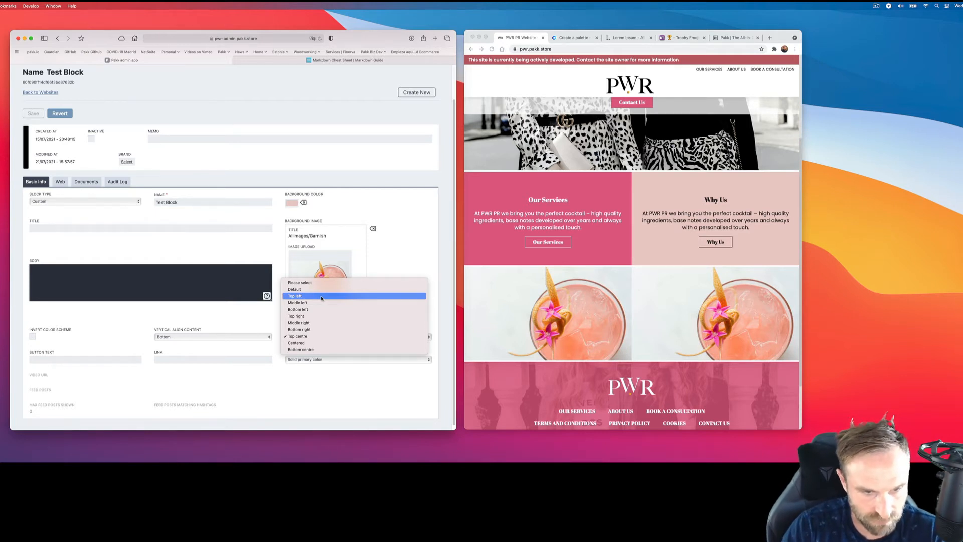
pyautogui.click(321, 323)
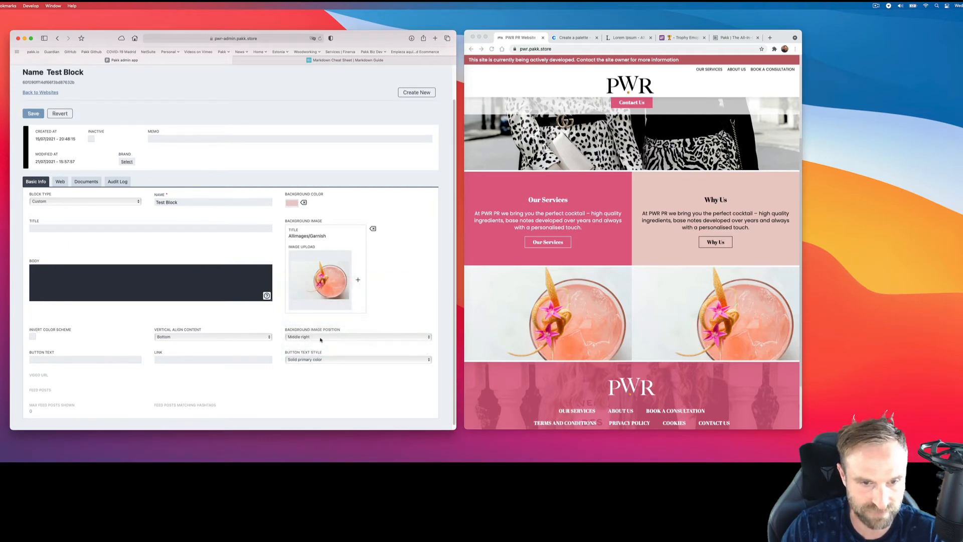
pyautogui.click(33, 114)
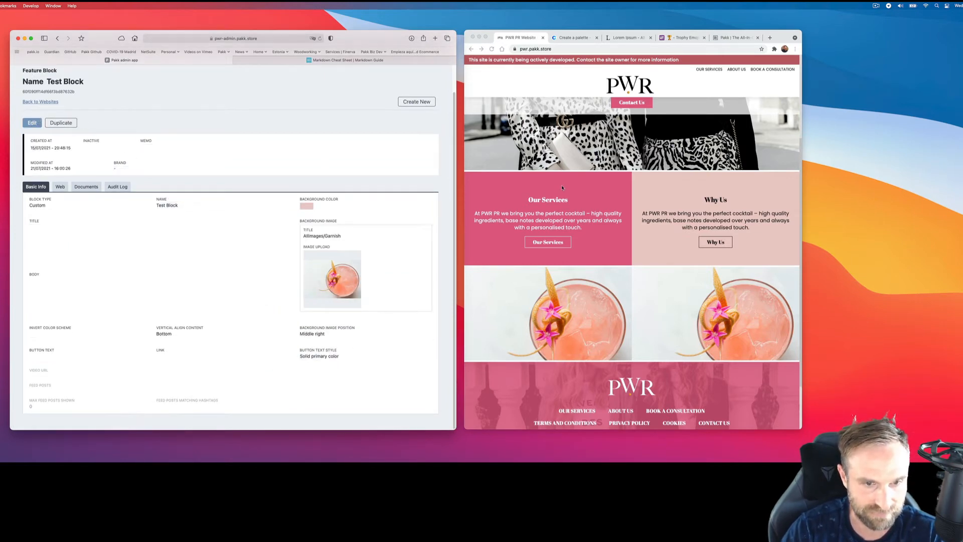
# Reload the live site and slightly narrow its window to check the garnish images' new position.
pyautogui.click(492, 60)
pyautogui.click(492, 48)
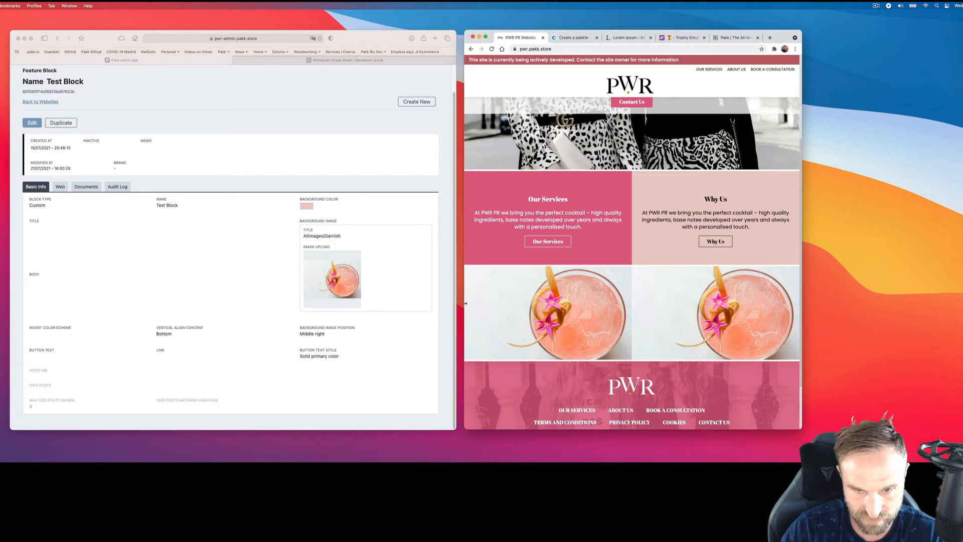
pyautogui.moveTo(465, 303); pyautogui.dragTo(474, 331)
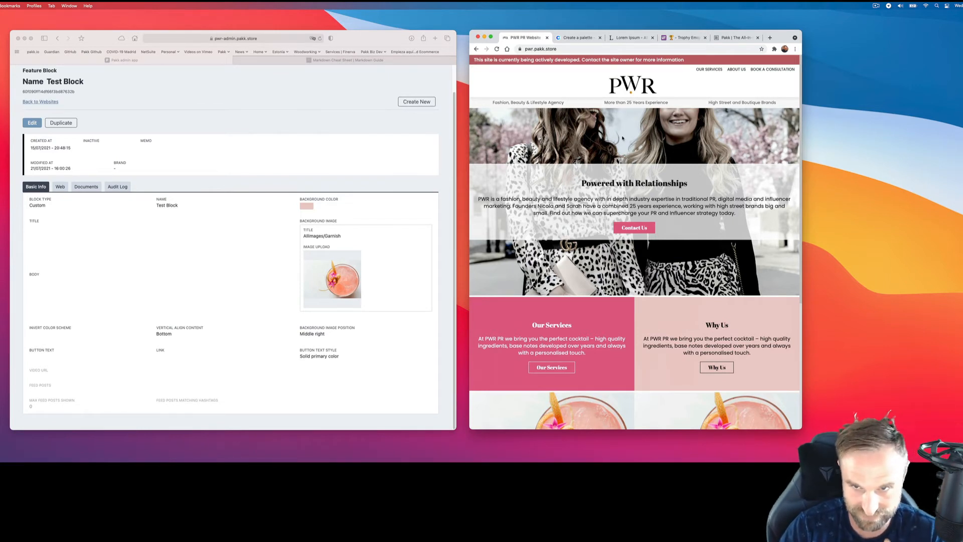
# Open the Powered with Relationships record from the feature blocks list to view its background image settings.
pyautogui.click(184, 111)
pyautogui.click(50, 101)
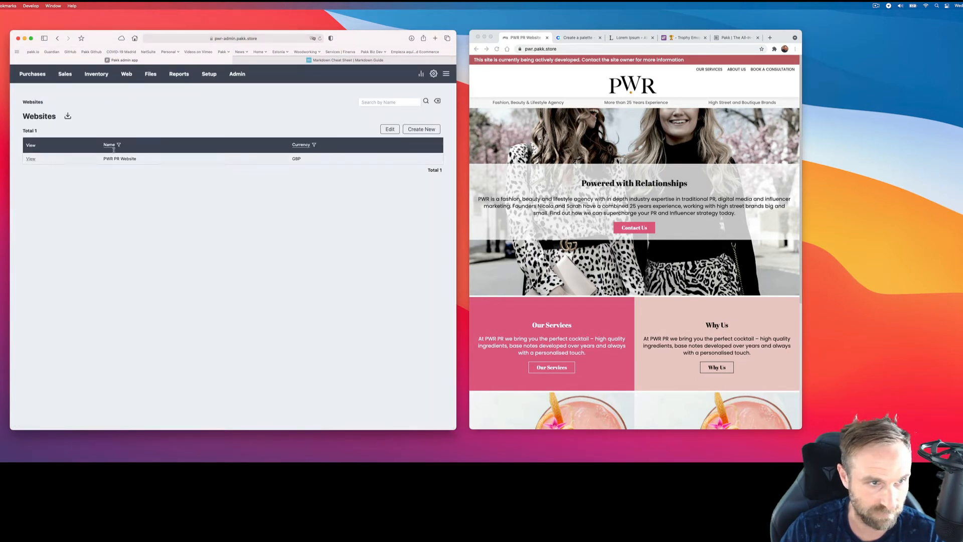
pyautogui.click(126, 74)
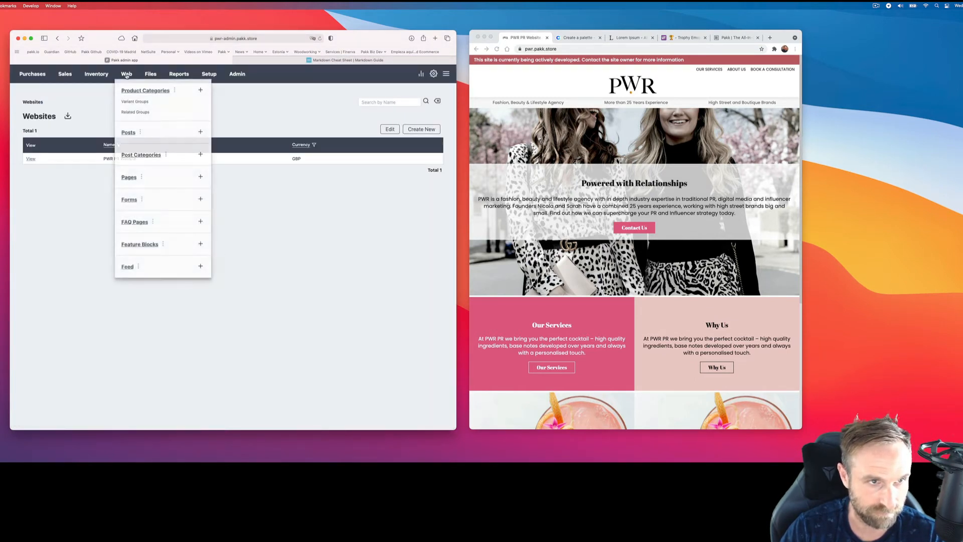
pyautogui.click(137, 245)
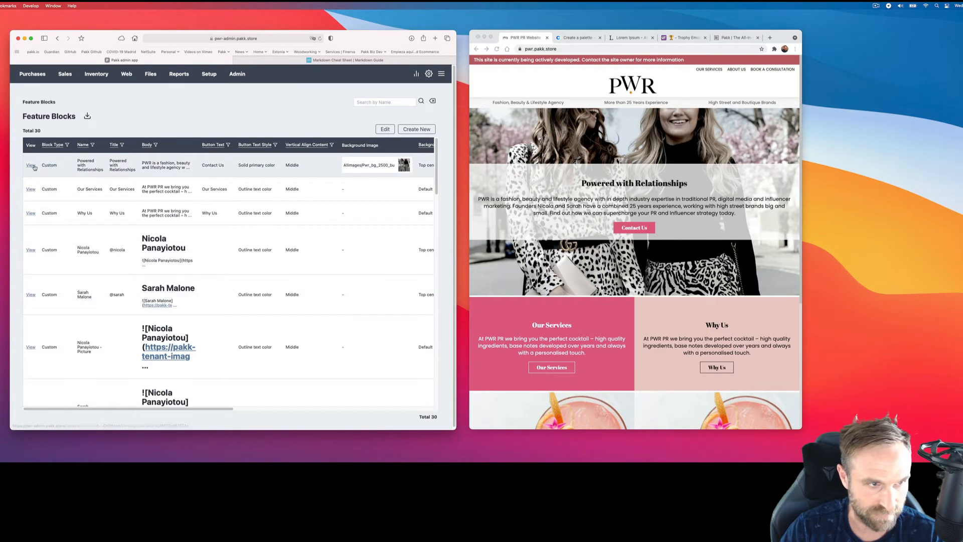
pyautogui.click(31, 165)
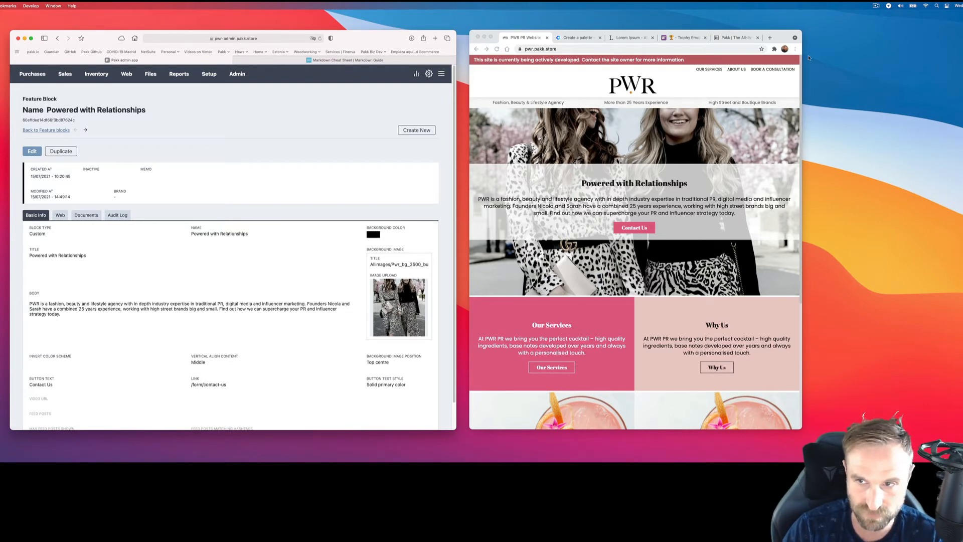
# Widen the live site window and examine how the hero and garnish background images crop across the homepage.
pyautogui.moveTo(800, 31); pyautogui.dragTo(824, 23)
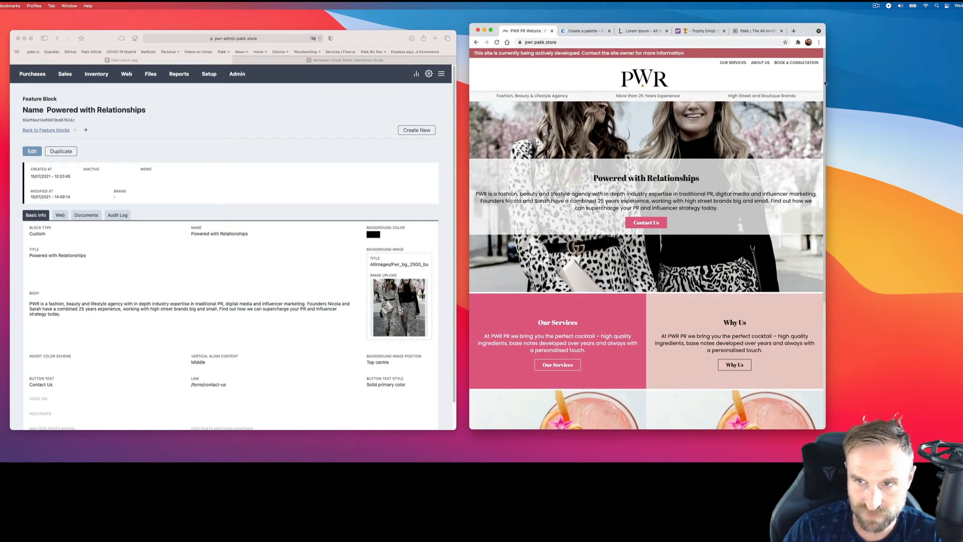
pyautogui.moveTo(825, 74); pyautogui.dragTo(861, 73)
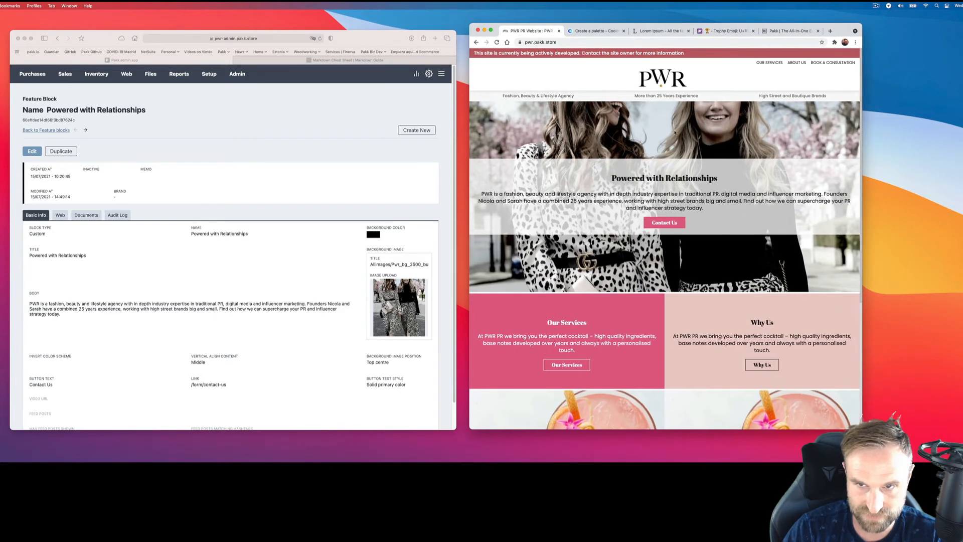
pyautogui.scroll(-5, 642, 247)
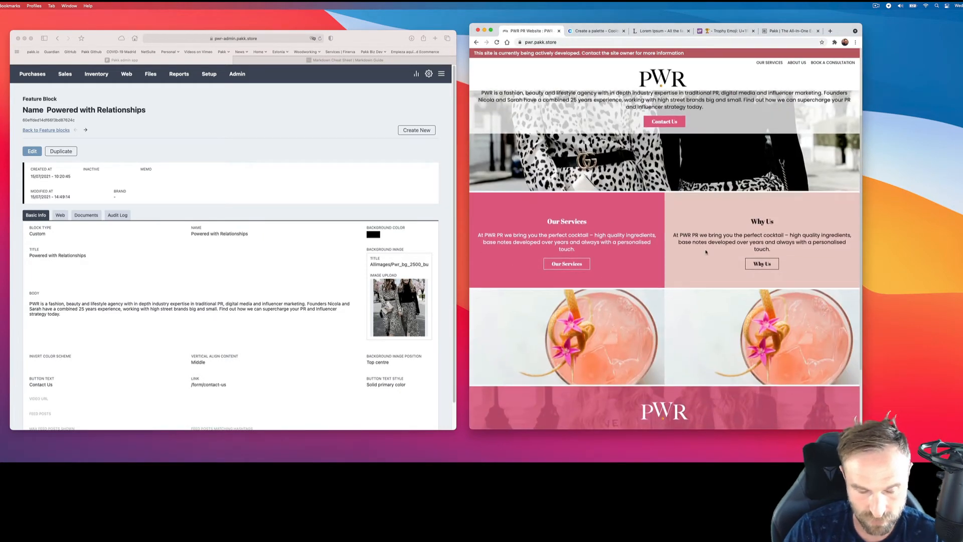
pyautogui.scroll(-1, 705, 252)
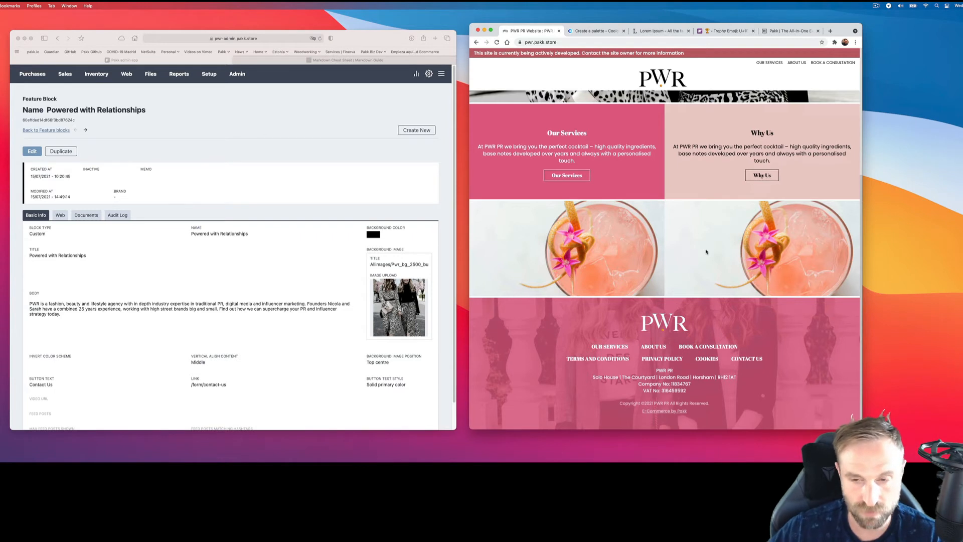
pyautogui.scroll(3, 664, 277)
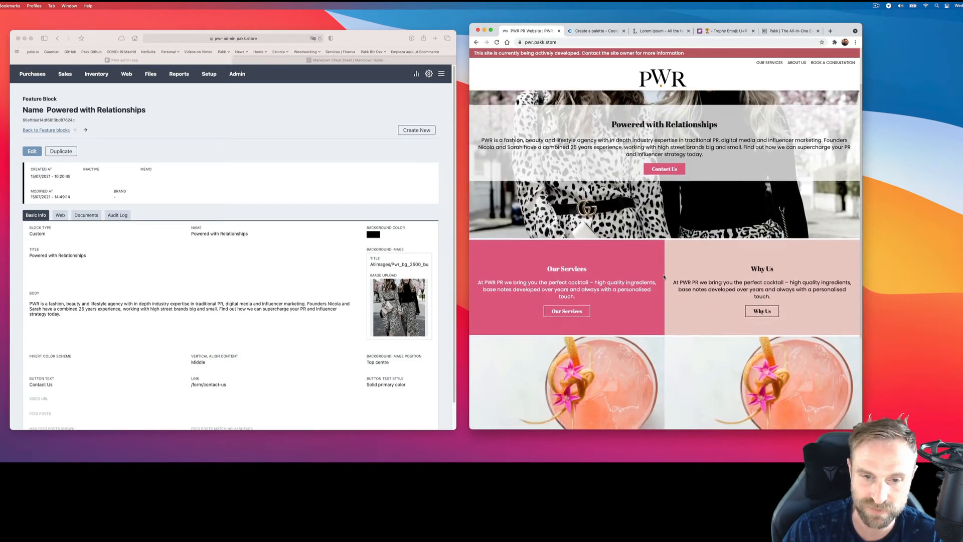
pyautogui.scroll(-3, 664, 277)
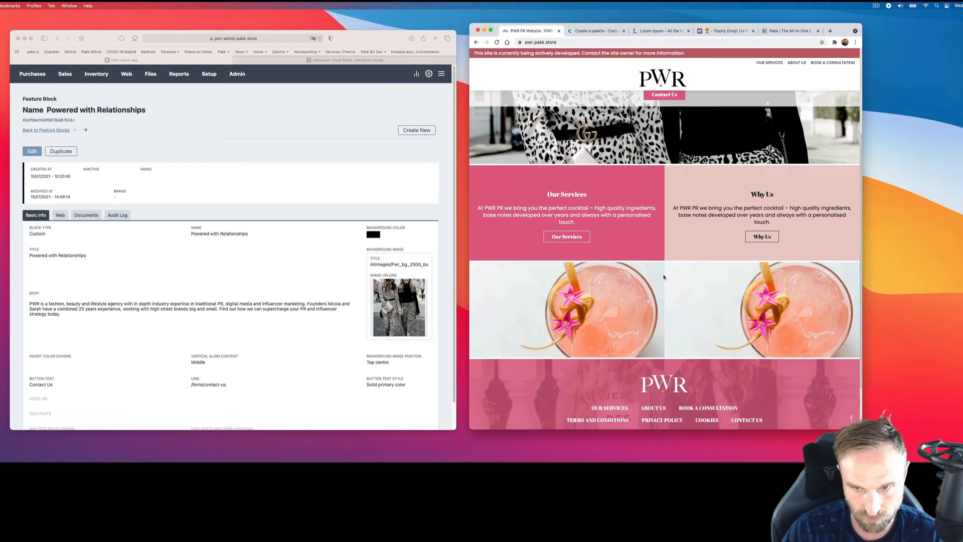
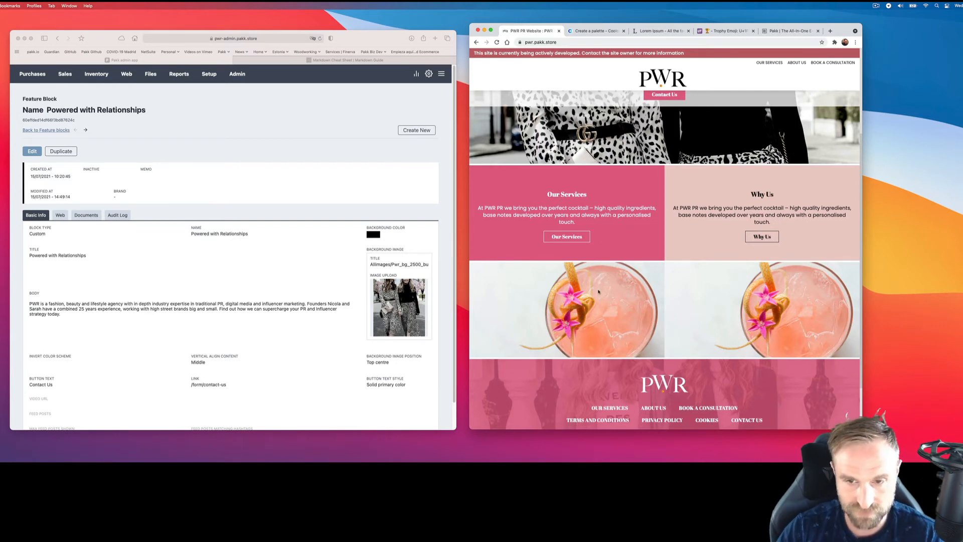
# Review the PWR homepage's feature blocks and switch to the Pakk homepage to compare its image and text hero.
pyautogui.scroll(4, 622, 293)
pyautogui.scroll(-5, 599, 293)
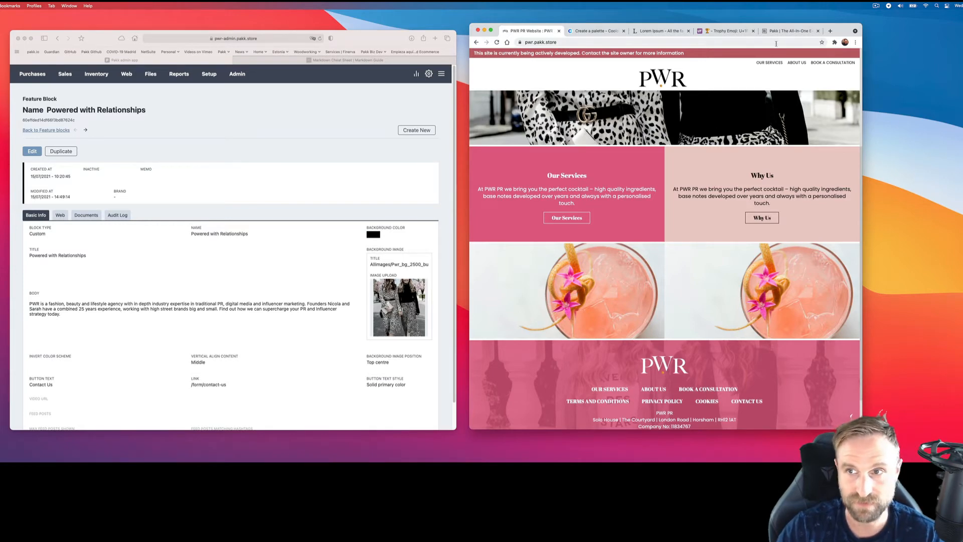
pyautogui.click(790, 31)
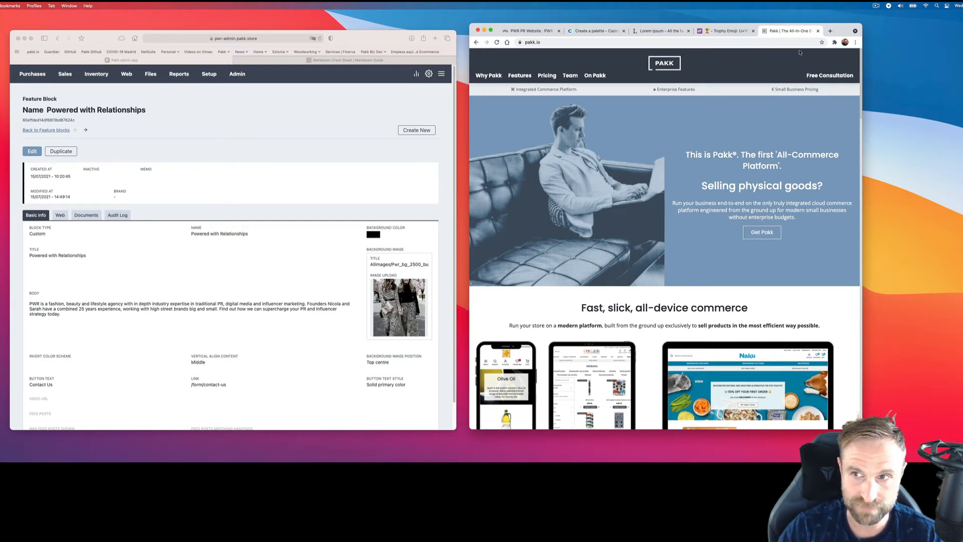
# Open thetapaslunchcompany.co.uk in a new tab, follow its link to the wholesale site and examine the image blocks on its homepage.
pyautogui.click(830, 31)
pyautogui.write('the')
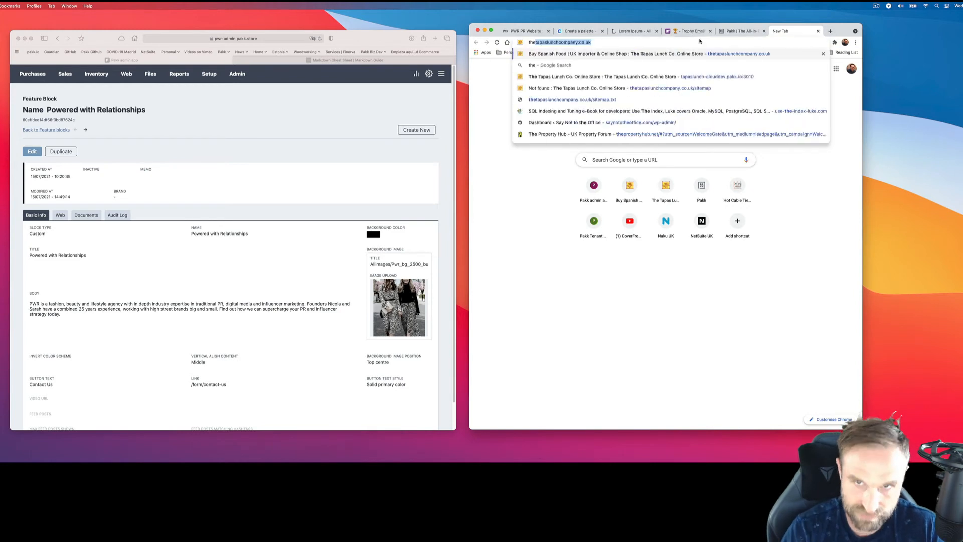
pyautogui.press('Return')
pyautogui.click(830, 84)
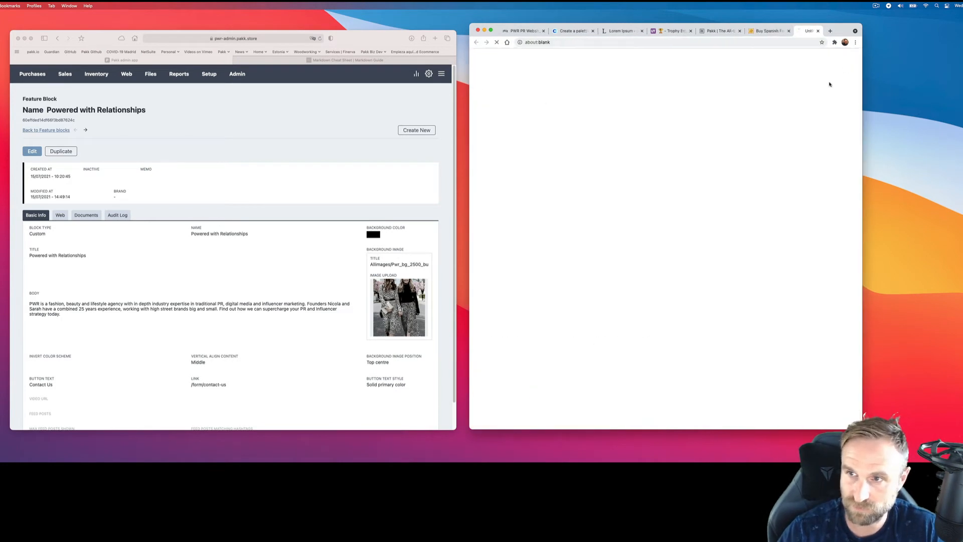
pyautogui.scroll(-2, 732, 281)
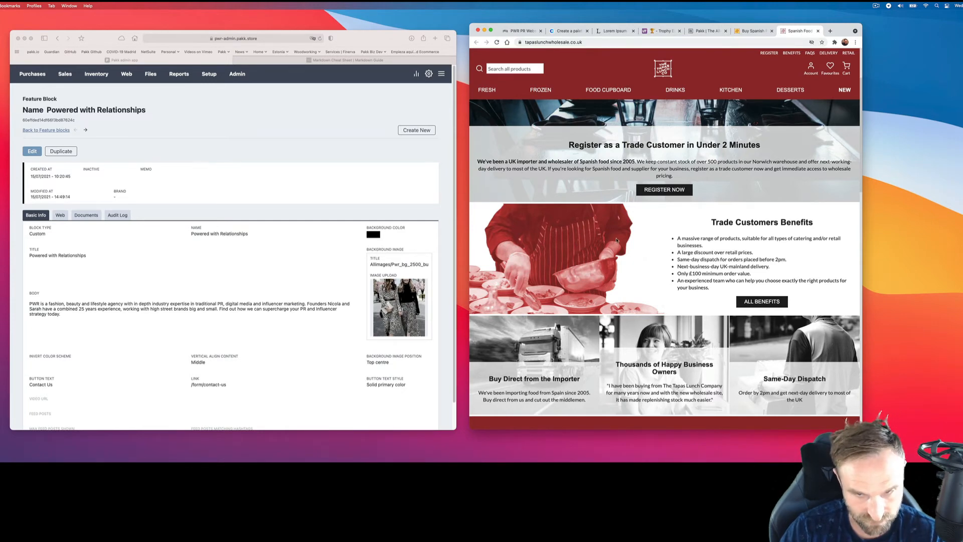
pyautogui.scroll(-2, 570, 243)
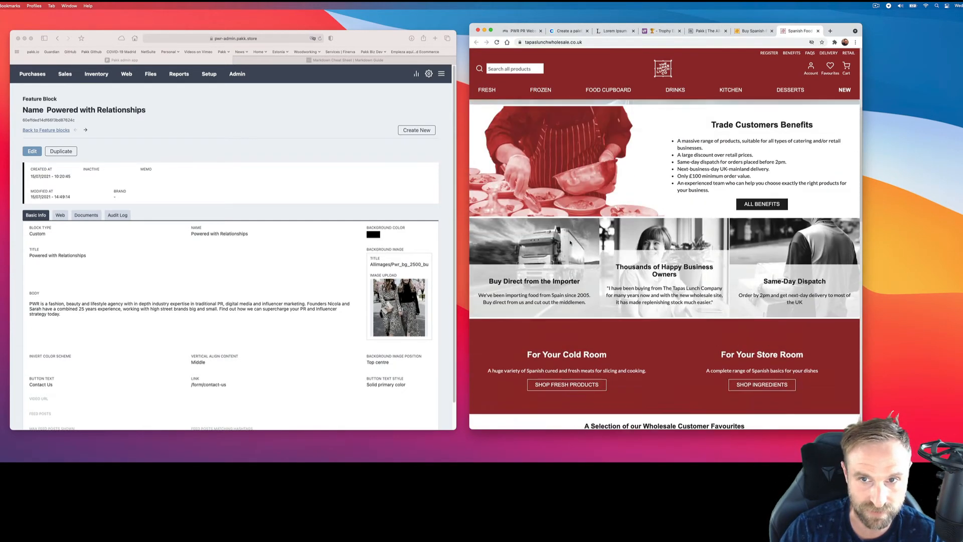
pyautogui.scroll(1, 570, 243)
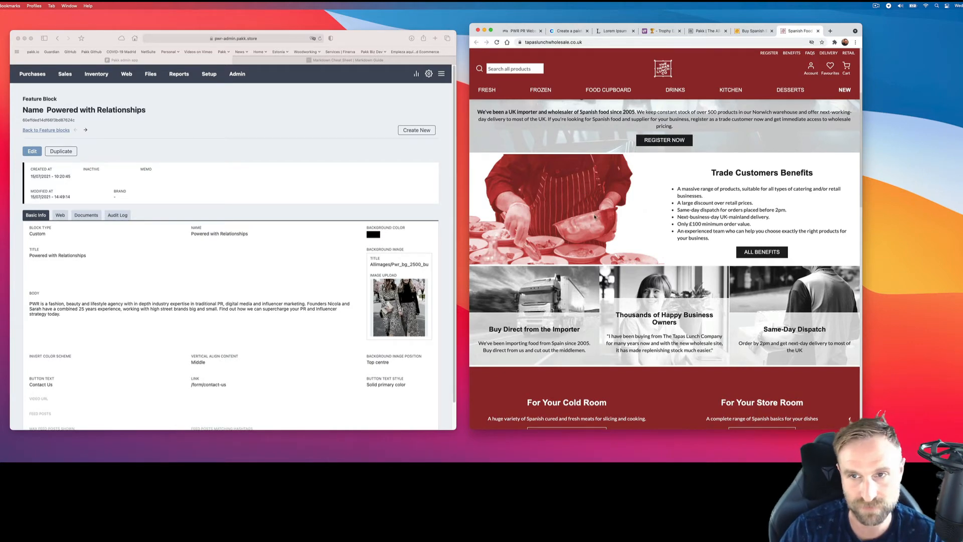
# Return to the PWR homepage and look through the admin's full feature blocks list for blocks with background images.
pyautogui.click(523, 31)
pyautogui.scroll(4, 542, 151)
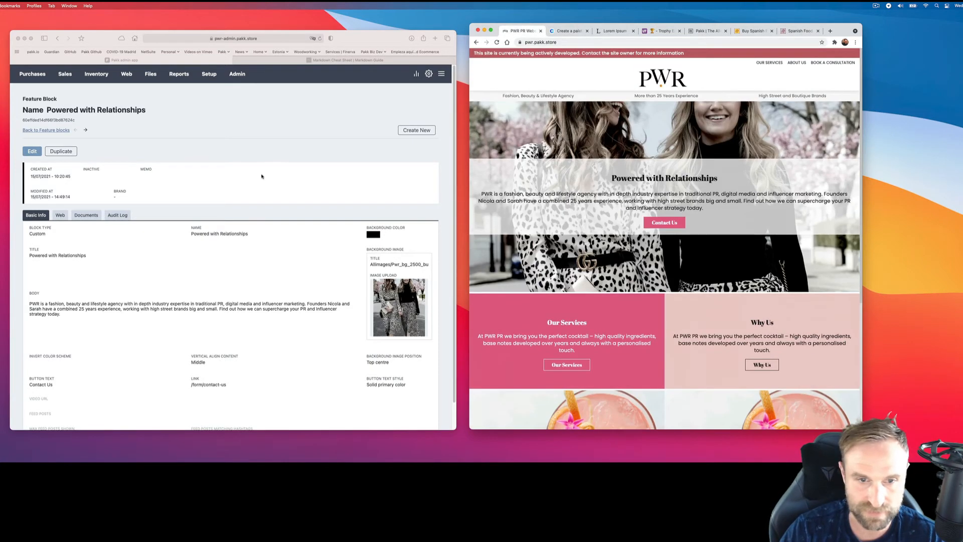
pyautogui.click(280, 196)
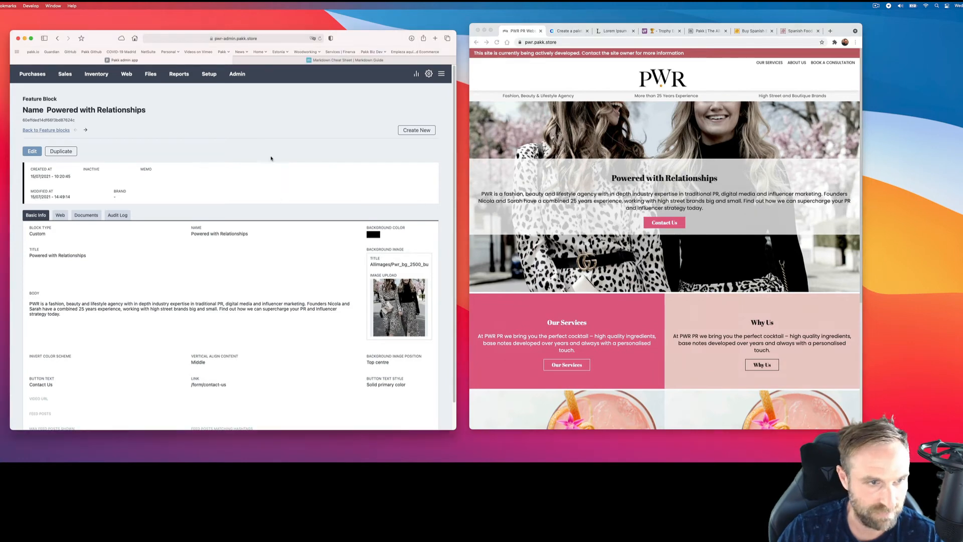
pyautogui.click(60, 131)
pyautogui.scroll(-10, 198, 224)
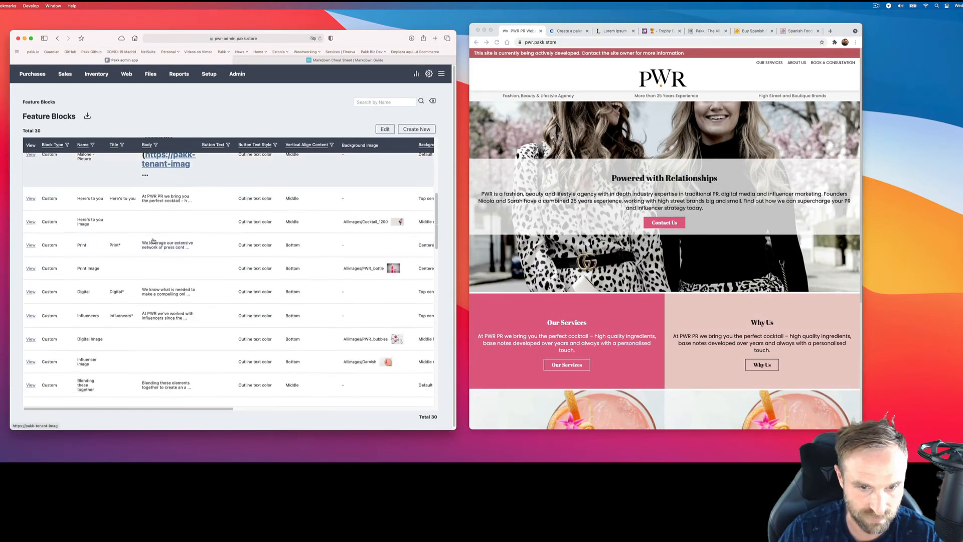
pyautogui.scroll(-10, 153, 240)
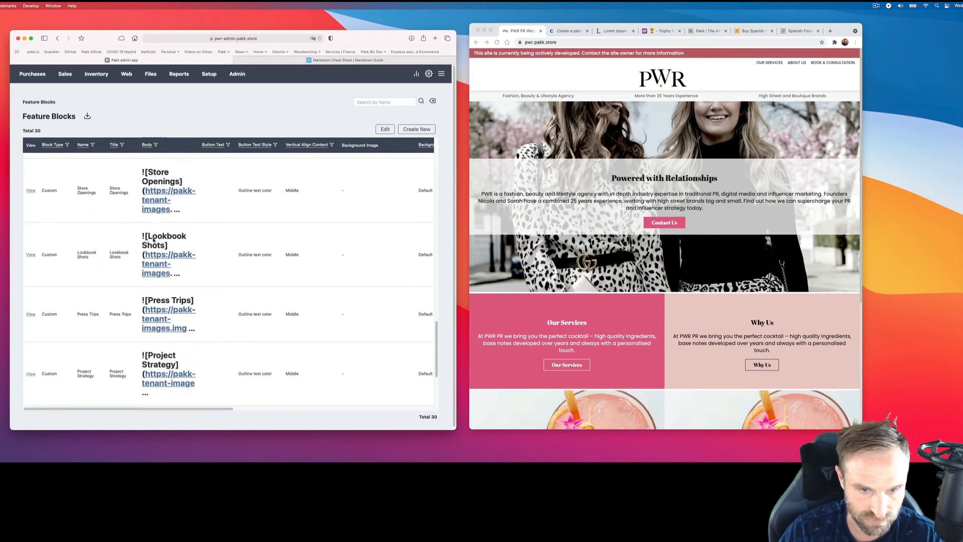
pyautogui.scroll(15, 153, 241)
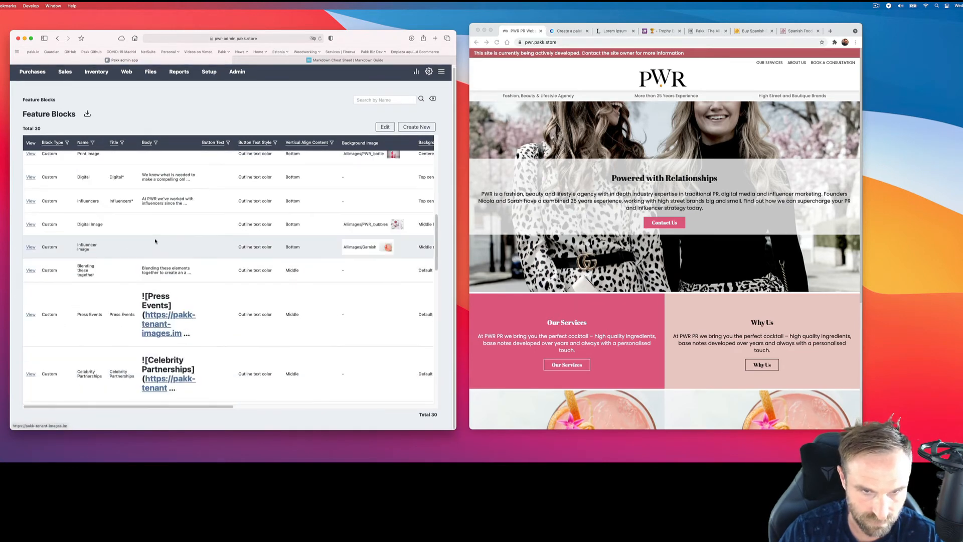
pyautogui.scroll(10, 155, 239)
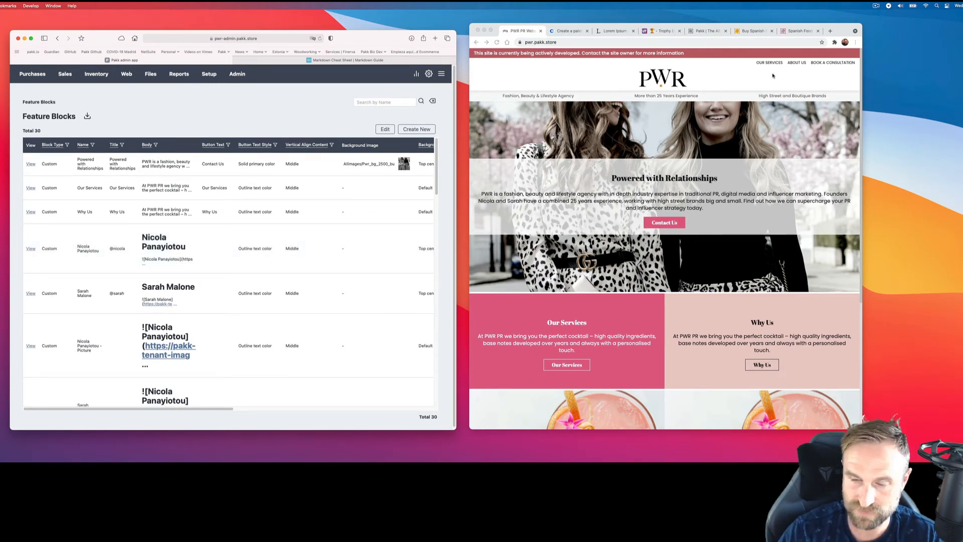
pyautogui.scroll(-1, 697, 234)
# Load naku.uk in place of the Tapas wholesale site and examine its hero banner and the Why choose Naku block.
pyautogui.click(800, 31)
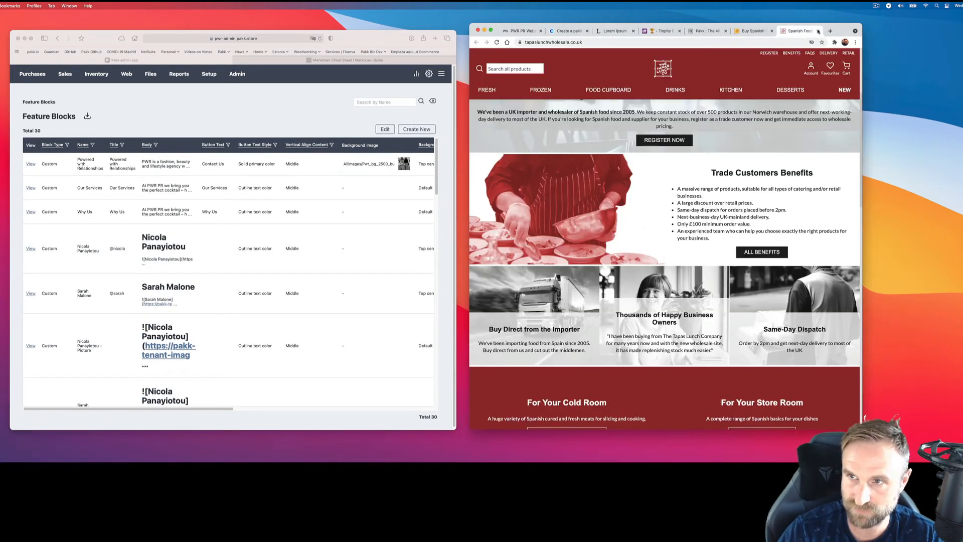
pyautogui.click(747, 43)
pyautogui.write('naku.uk')
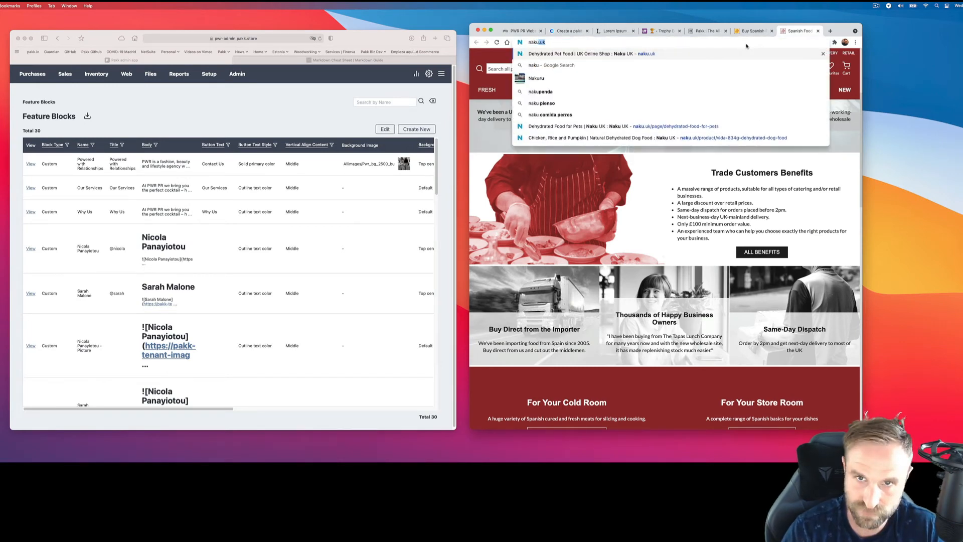
pyautogui.press('Return')
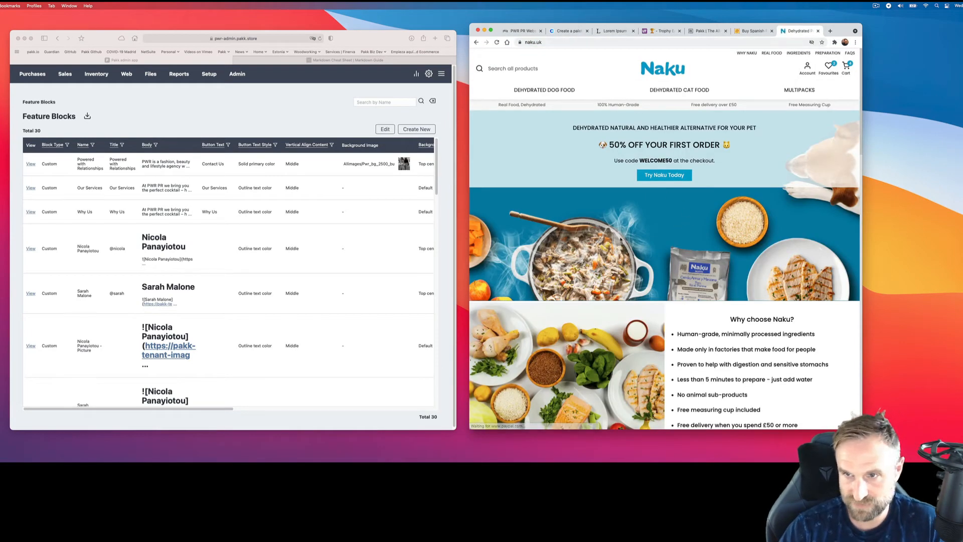
pyautogui.scroll(-1, 634, 218)
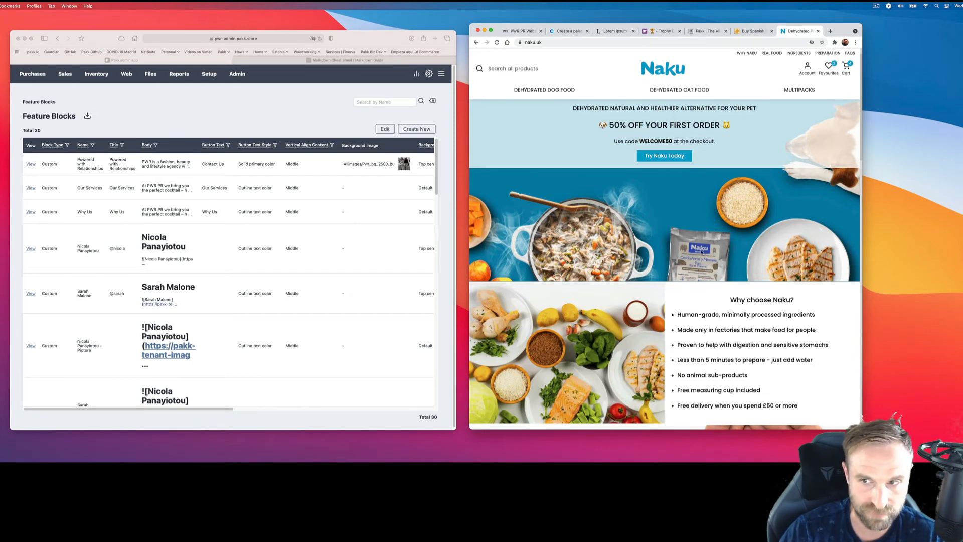
pyautogui.scroll(-2, 702, 252)
pyautogui.scroll(2, 687, 244)
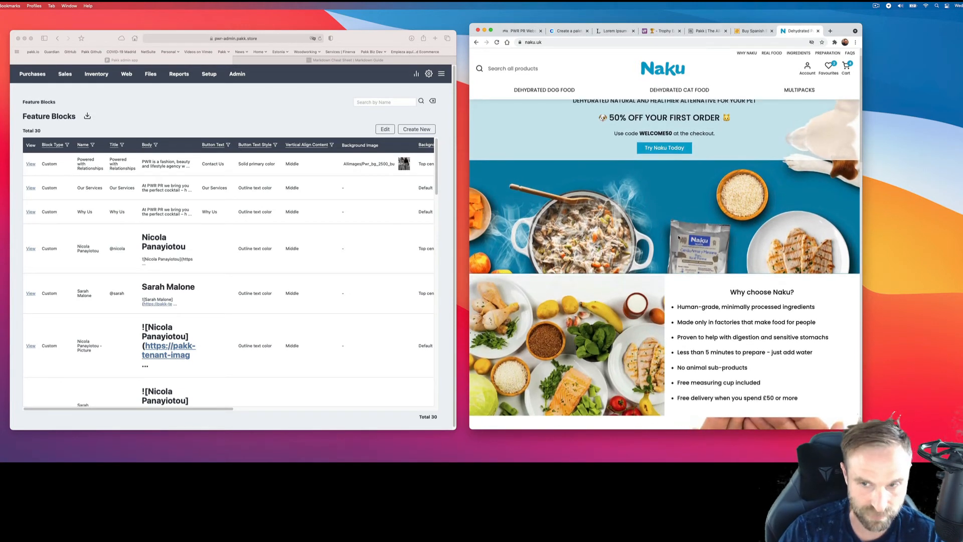
pyautogui.scroll(1, 690, 229)
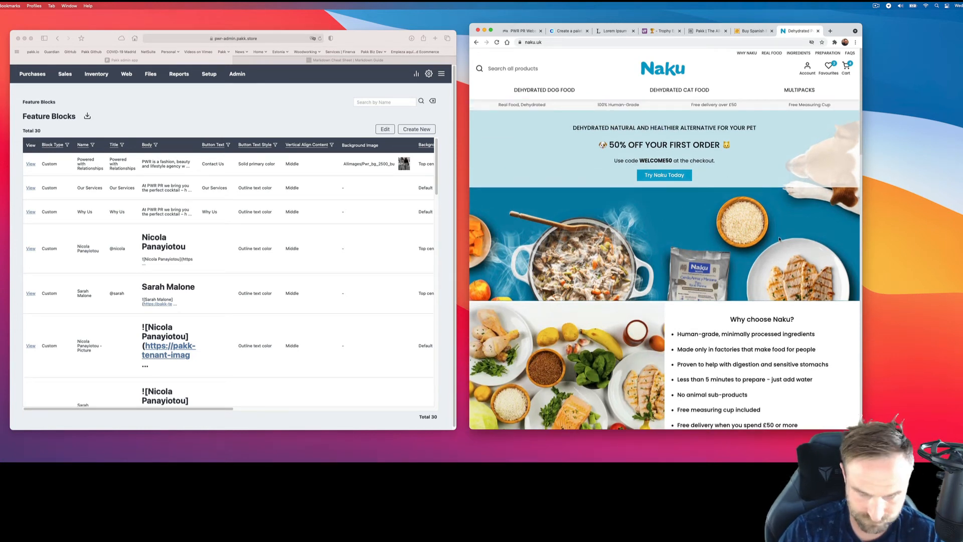
# Examine how the remaining Naku homepage blocks combine text with side and background images.
pyautogui.scroll(-2, 737, 246)
pyautogui.scroll(-3, 737, 246)
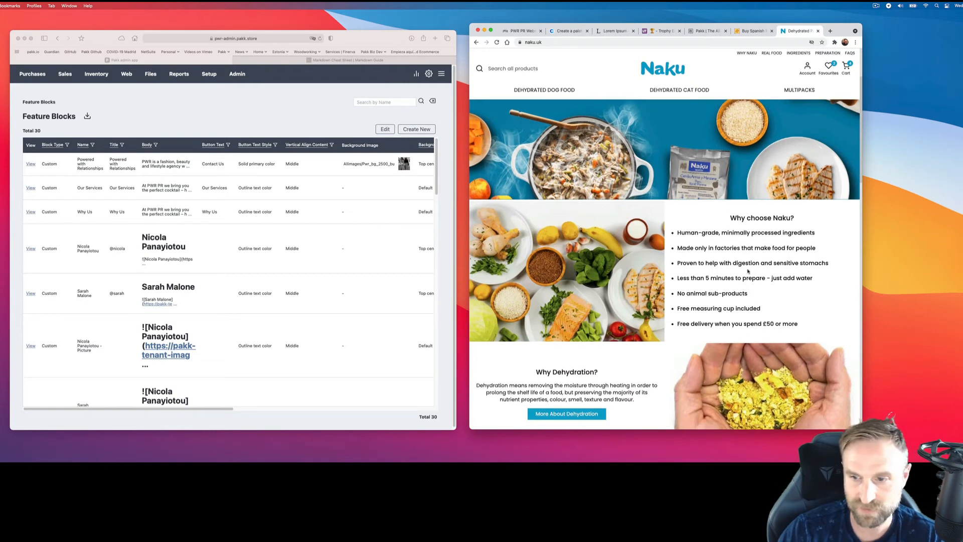
pyautogui.scroll(-4, 751, 174)
pyautogui.scroll(-7, 751, 174)
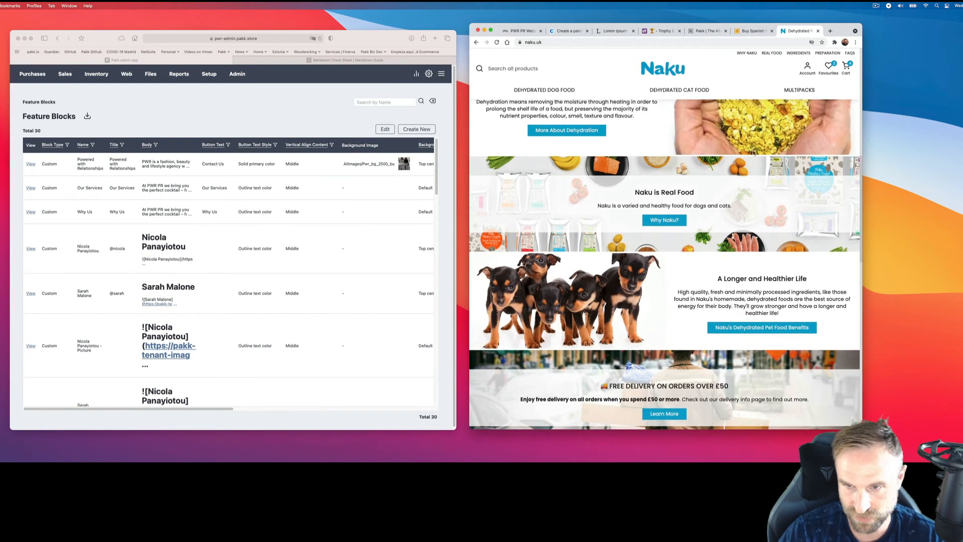
pyautogui.scroll(-1, 596, 291)
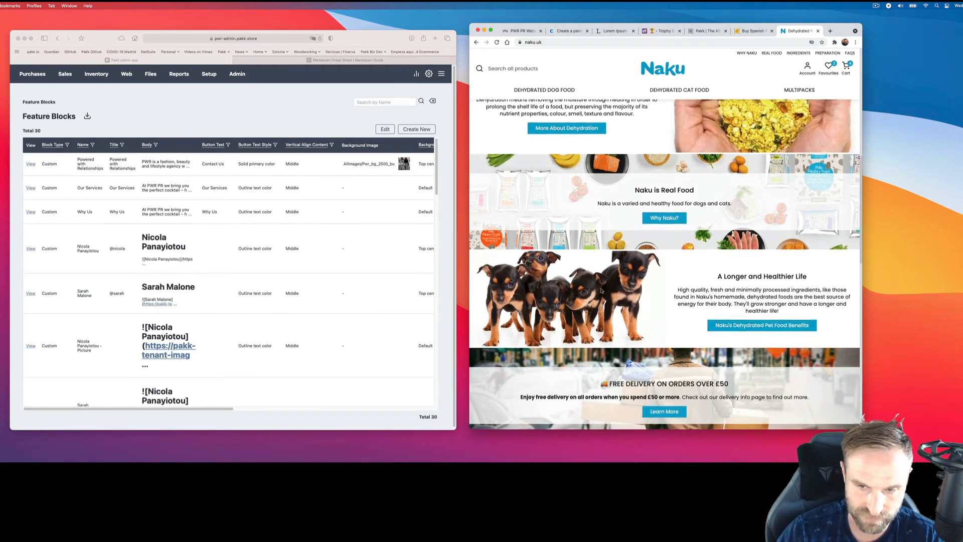
pyautogui.scroll(15, 645, 299)
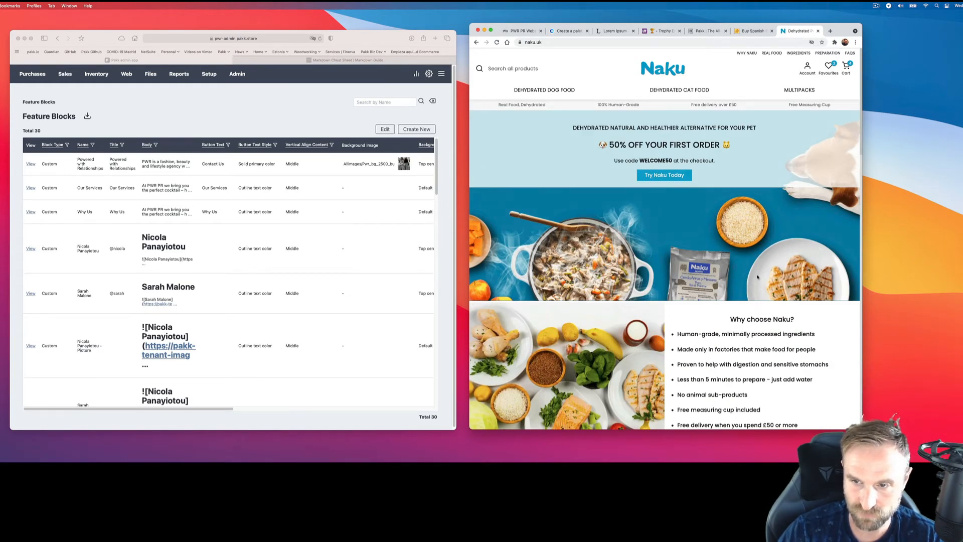
# Return to the PWR homepage's garnish images and open the Test Block record from the feature blocks list.
pyautogui.click(569, 31)
pyautogui.click(522, 31)
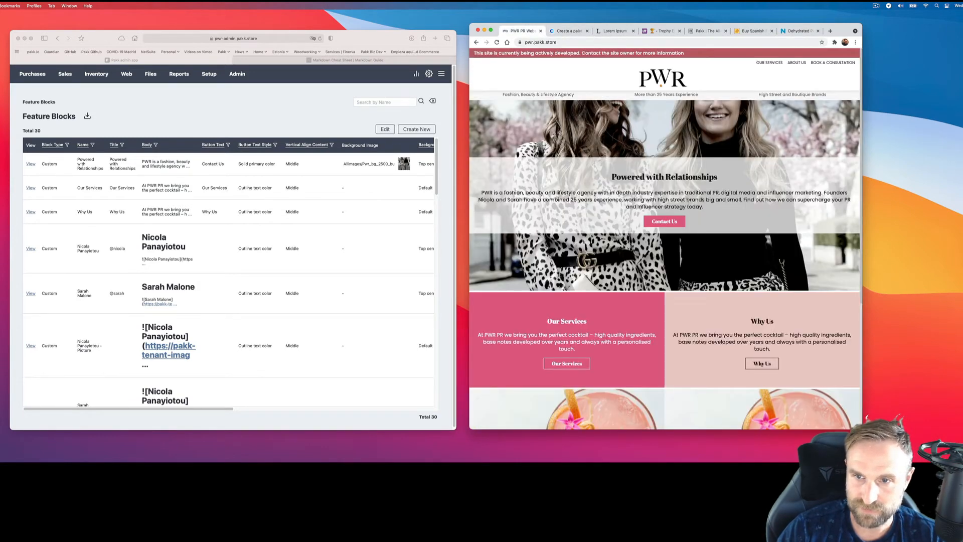
pyautogui.scroll(-5, 709, 309)
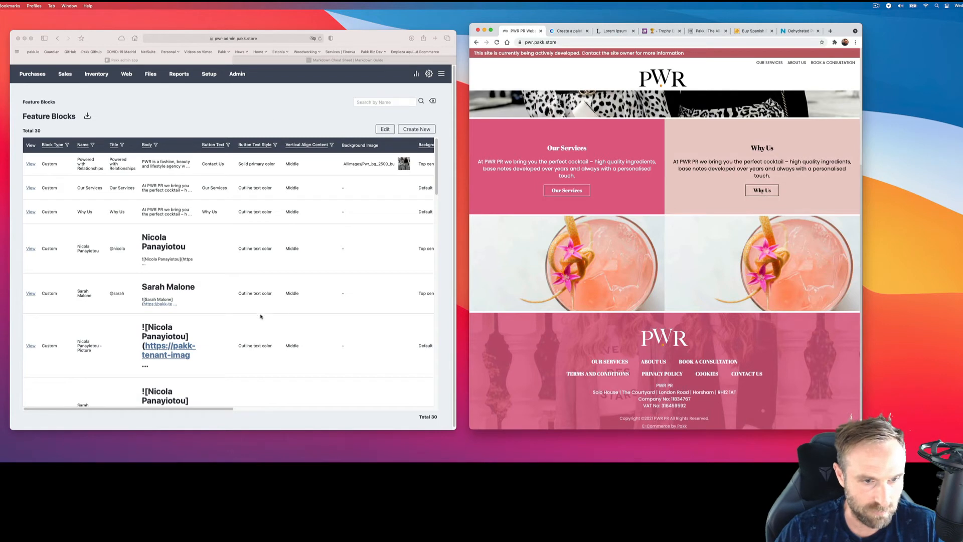
pyautogui.scroll(-10, 259, 316)
pyautogui.click(30, 394)
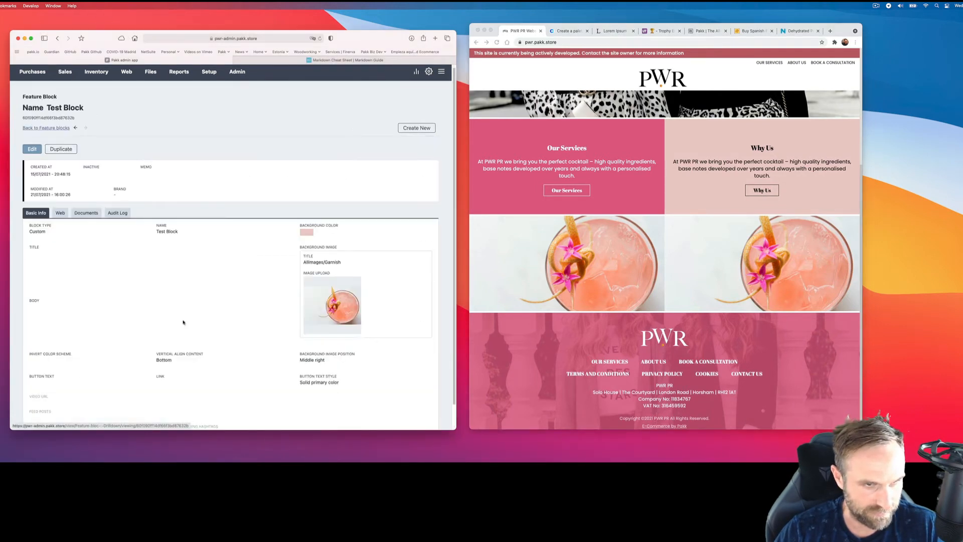
# Edit the Test Block and set its title to "This is a title".
pyautogui.click(31, 150)
pyautogui.scroll(-1, 185, 241)
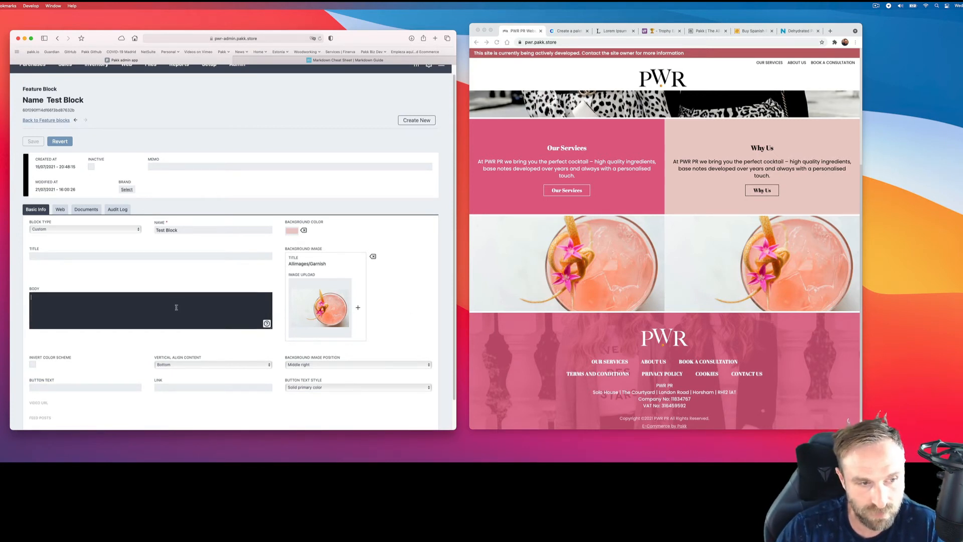
pyautogui.click(149, 256)
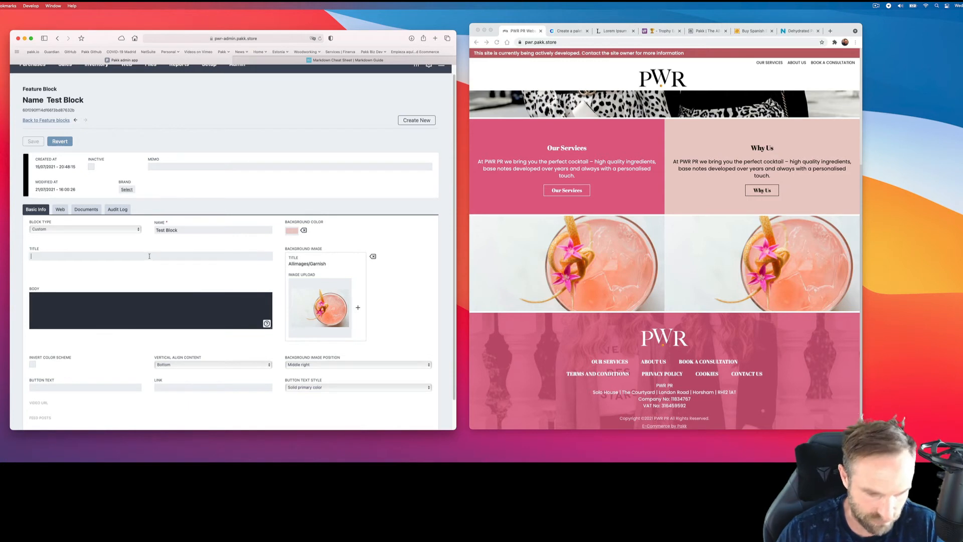
pyautogui.write('This is a title')
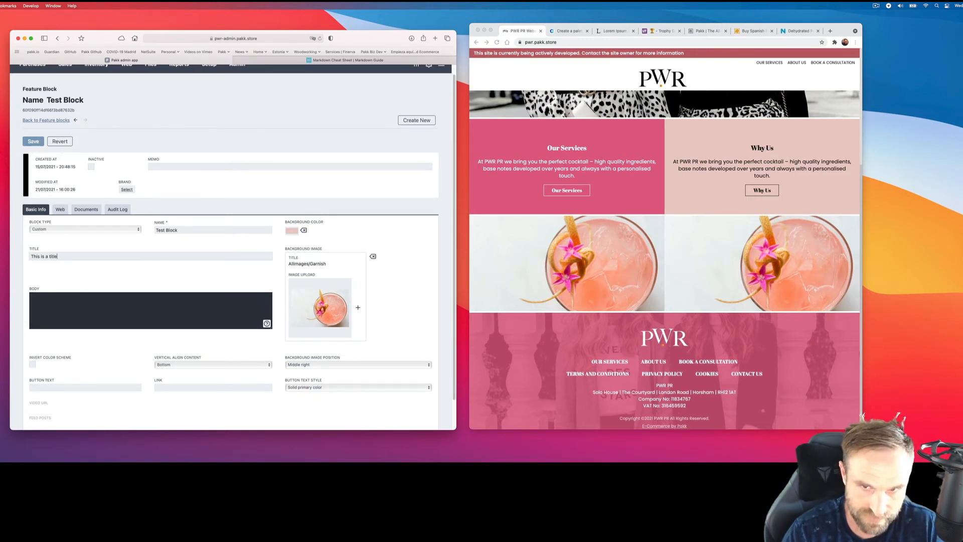
# Copy the Our Services paragraph from the live homepage into the Test Block's body and save the record.
pyautogui.moveTo(618, 178); pyautogui.dragTo(478, 160)
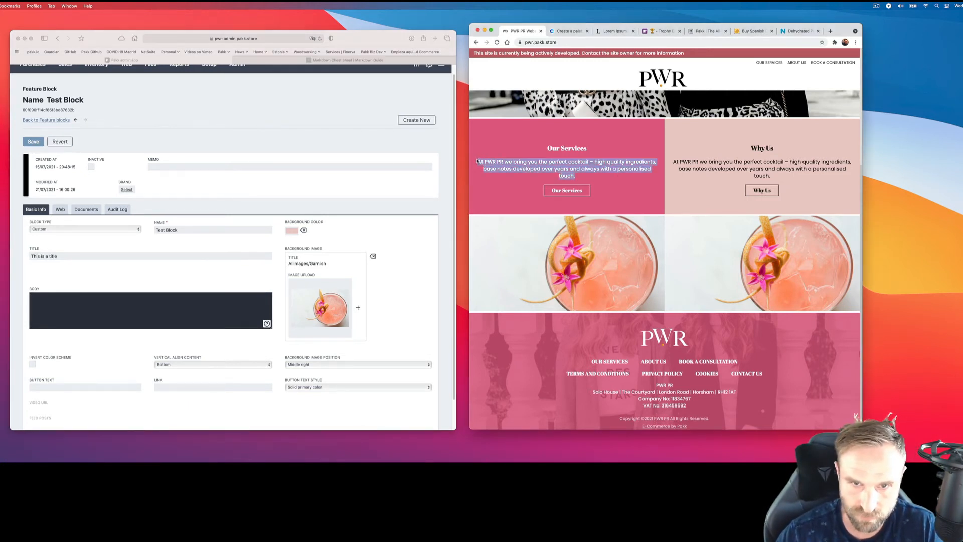
pyautogui.press('super+c')
pyautogui.click(147, 315)
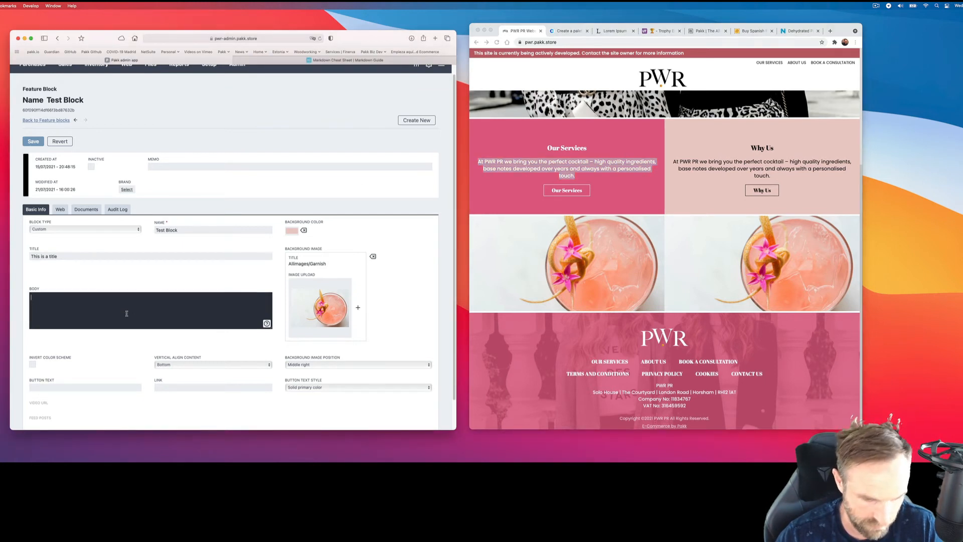
pyautogui.press('super+v')
pyautogui.click(33, 141)
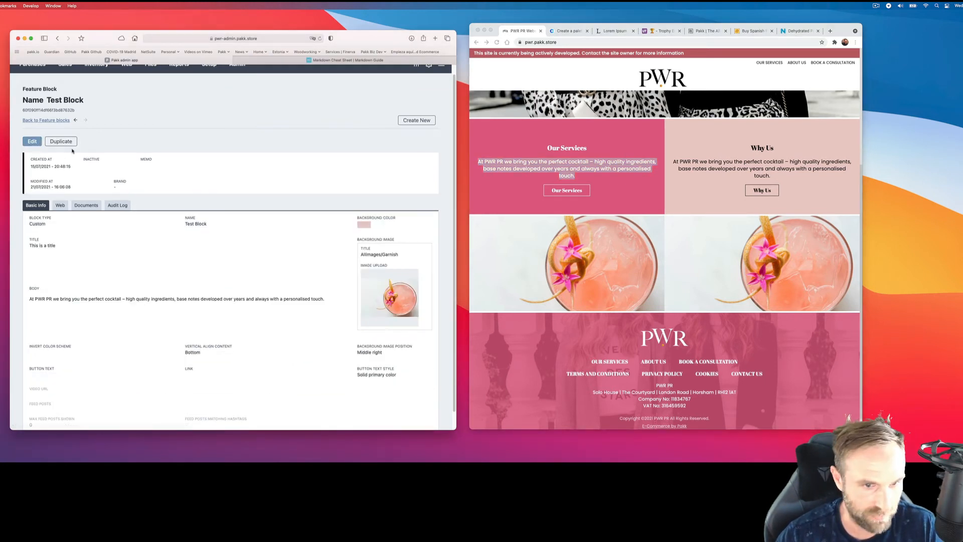
# Clear the text selection on the live PWR homepage and reload it to check the text over the garnish images.
pyautogui.click(504, 192)
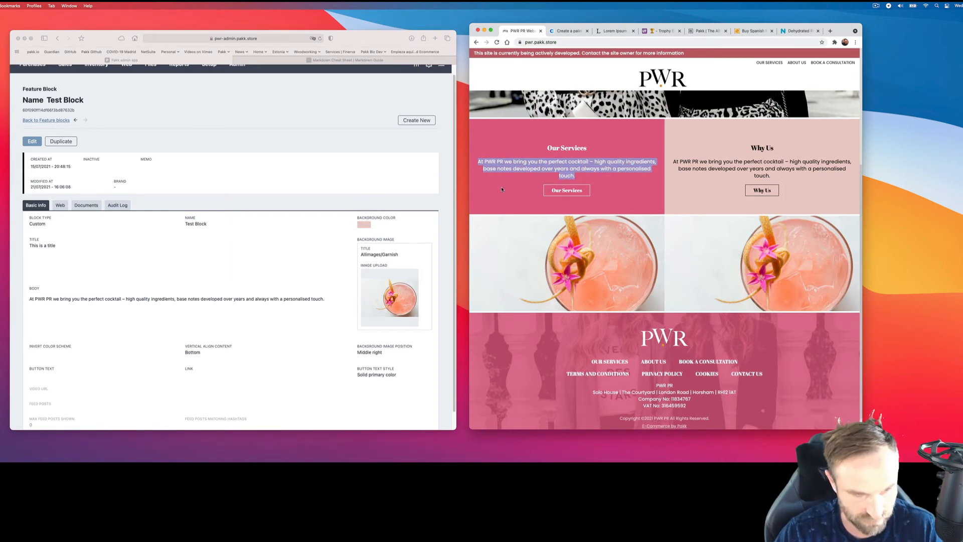
pyautogui.click(502, 190)
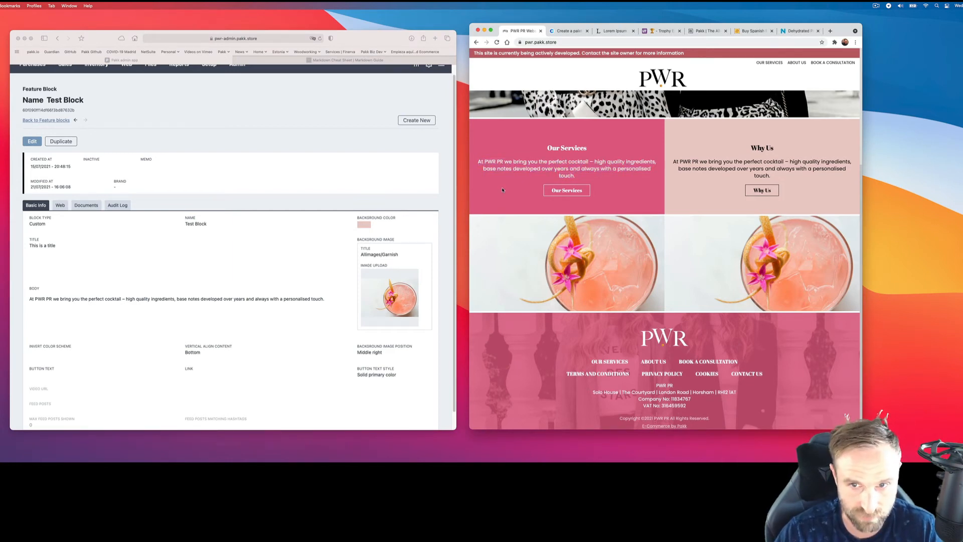
pyautogui.click(497, 42)
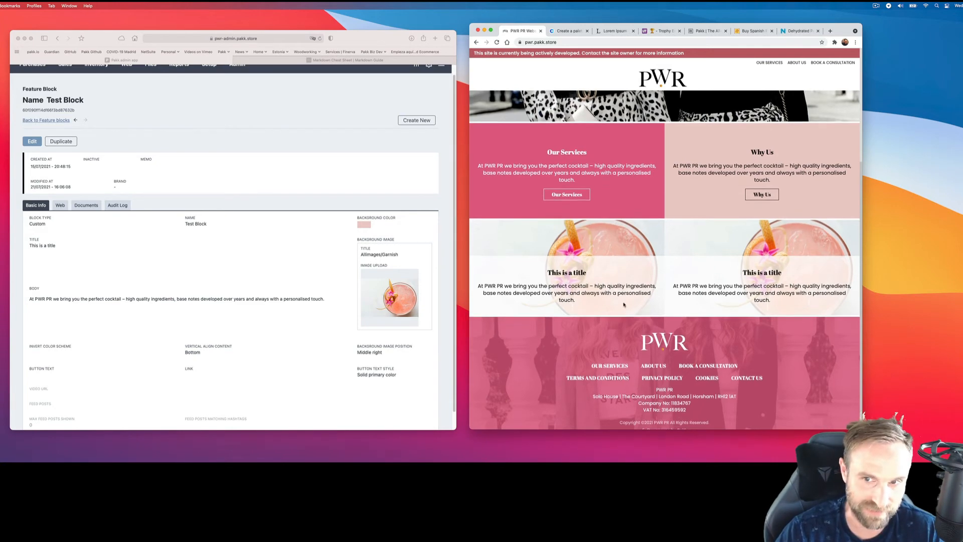
# Edit the Test Block again and set its button text to "This is a button".
pyautogui.scroll(2, 622, 301)
pyautogui.scroll(-5, 624, 305)
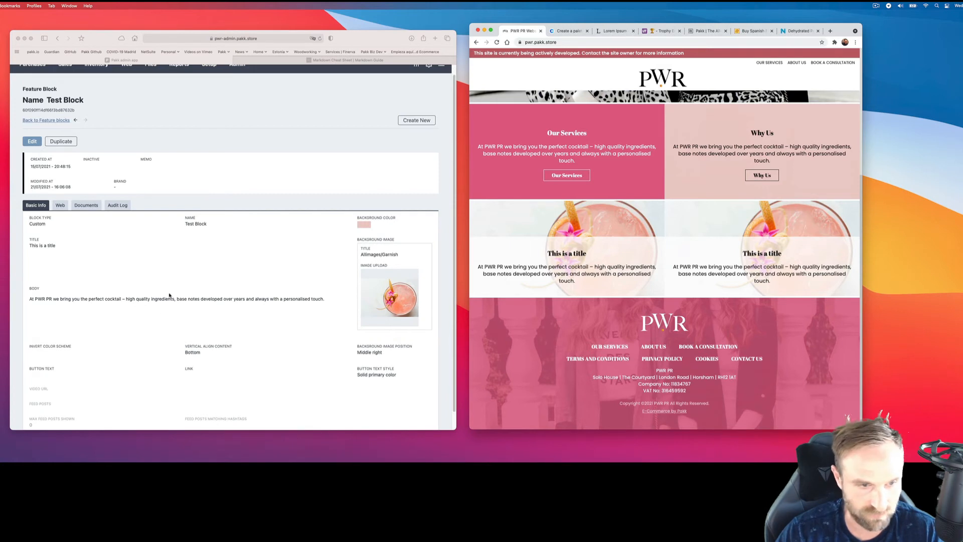
pyautogui.click(43, 136)
pyautogui.click(32, 141)
pyautogui.scroll(-1, 75, 301)
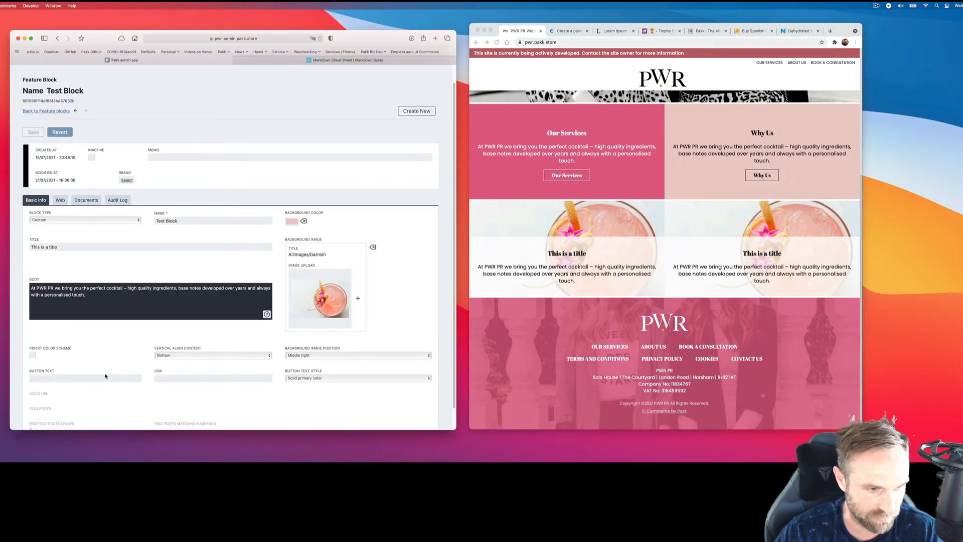
pyautogui.click(104, 378)
pyautogui.write('This ')
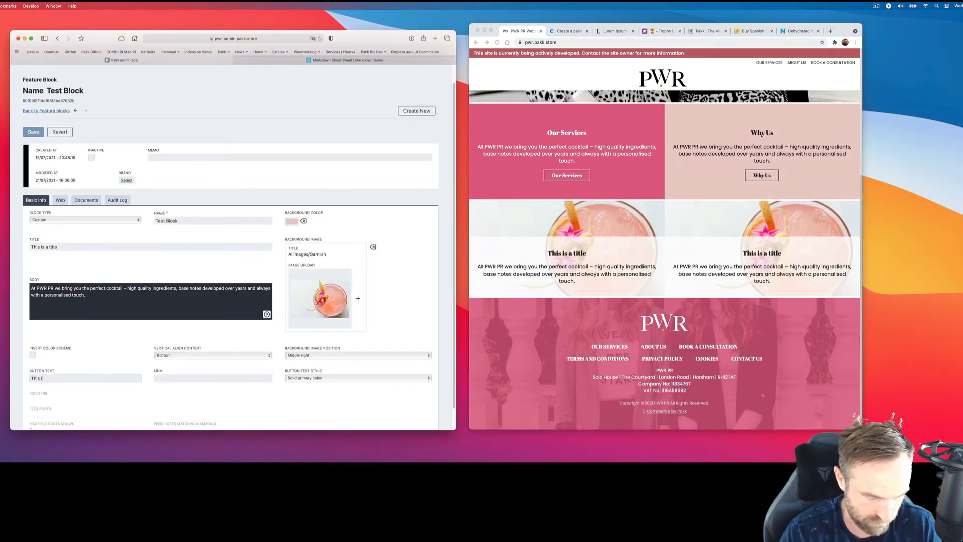
pyautogui.write('is a b')
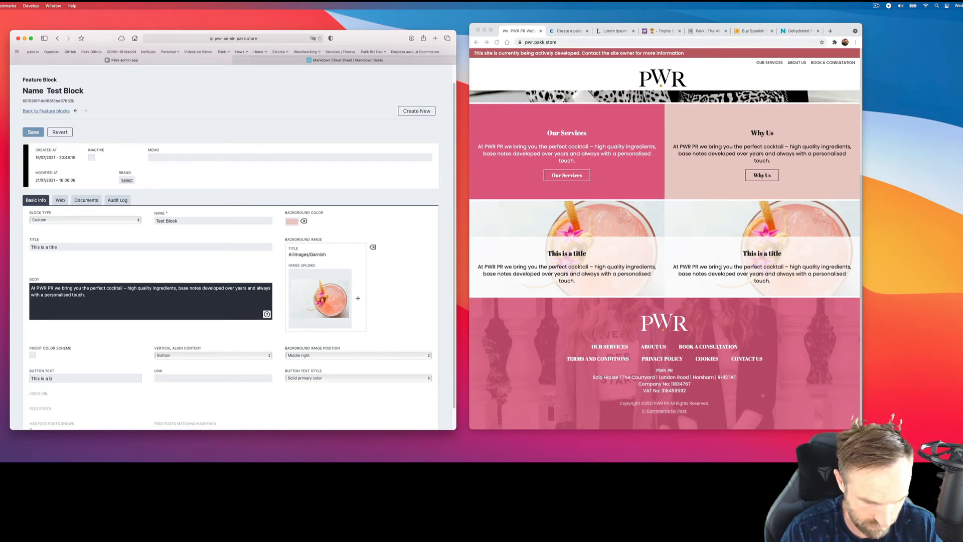
pyautogui.write('utton')
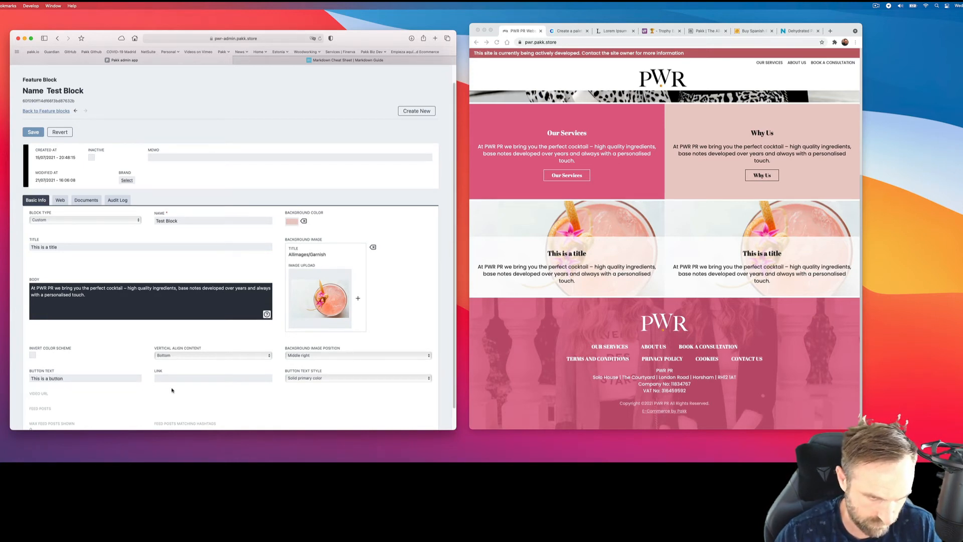
# Set the Test Block's link to "/button/link", save the record and reload the live PWR homepage.
pyautogui.click(172, 378)
pyautogui.write('/button')
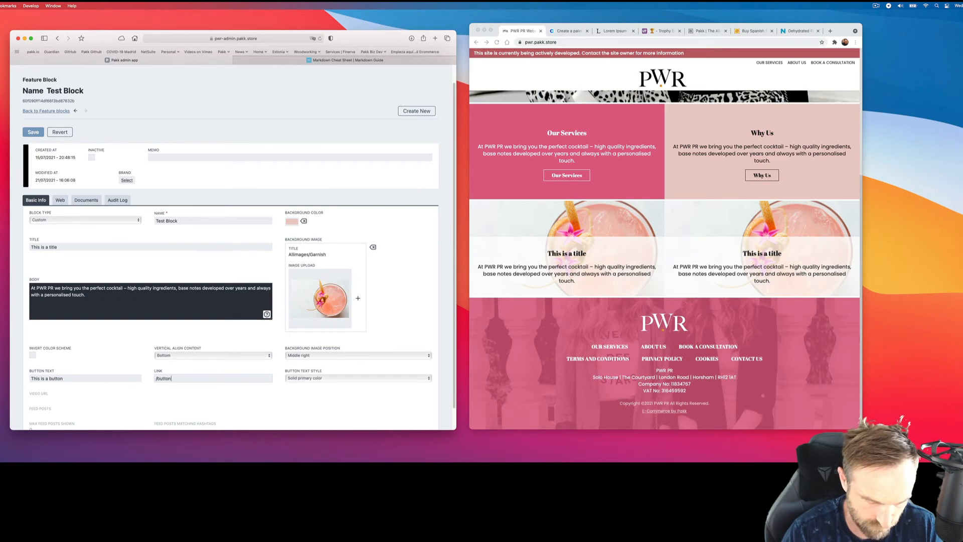
pyautogui.write('/link')
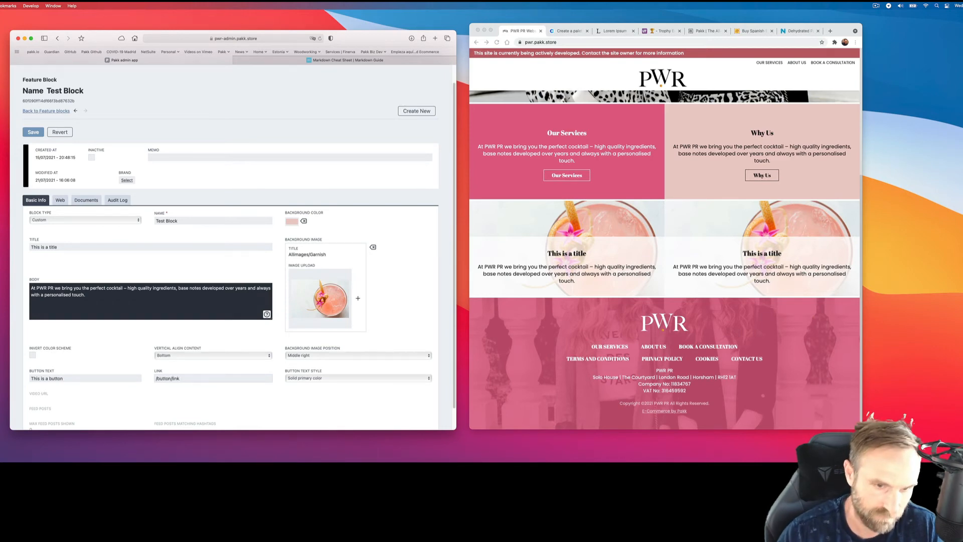
pyautogui.click(33, 132)
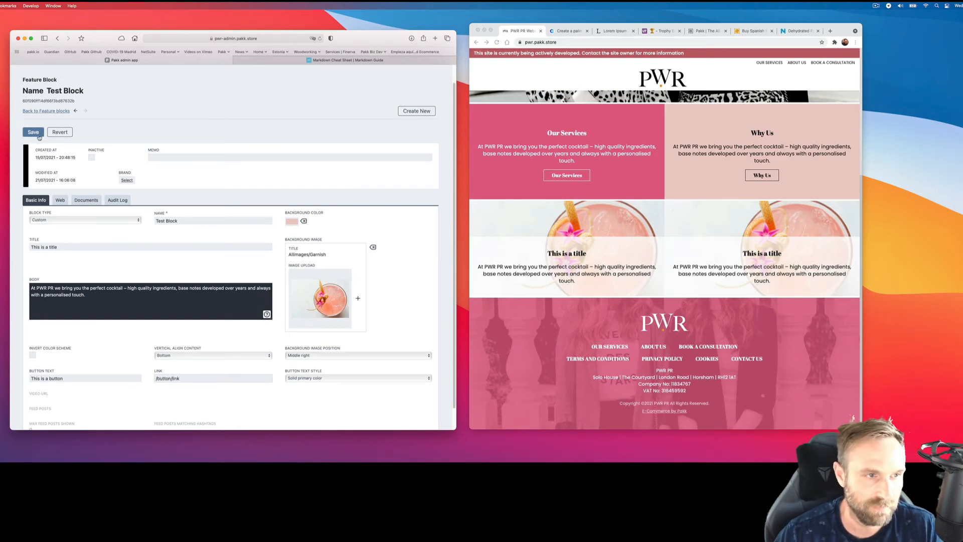
pyautogui.click(506, 36)
pyautogui.press('super+r')
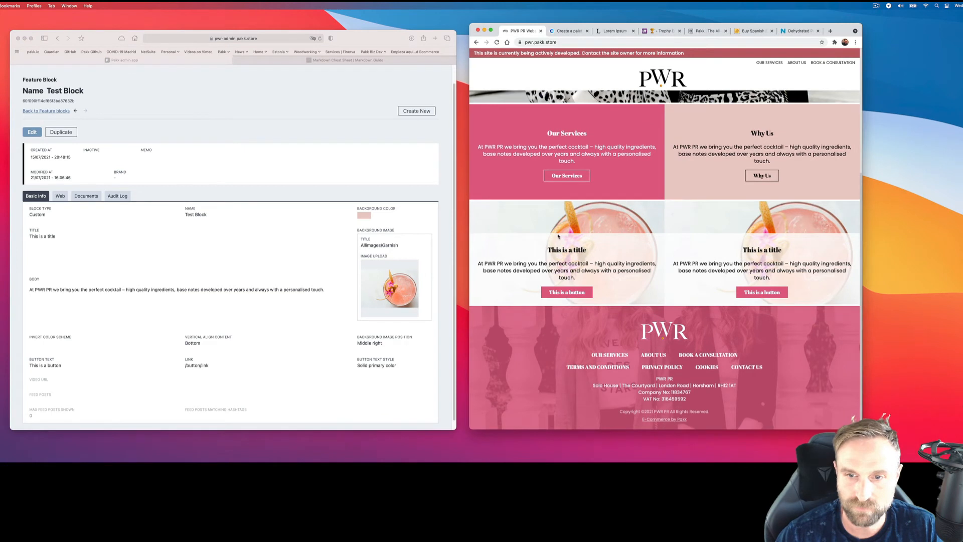
# Change the Test Block's button text style to Outline text color, save it and check the buttons on the reloaded homepage.
pyautogui.click(32, 132)
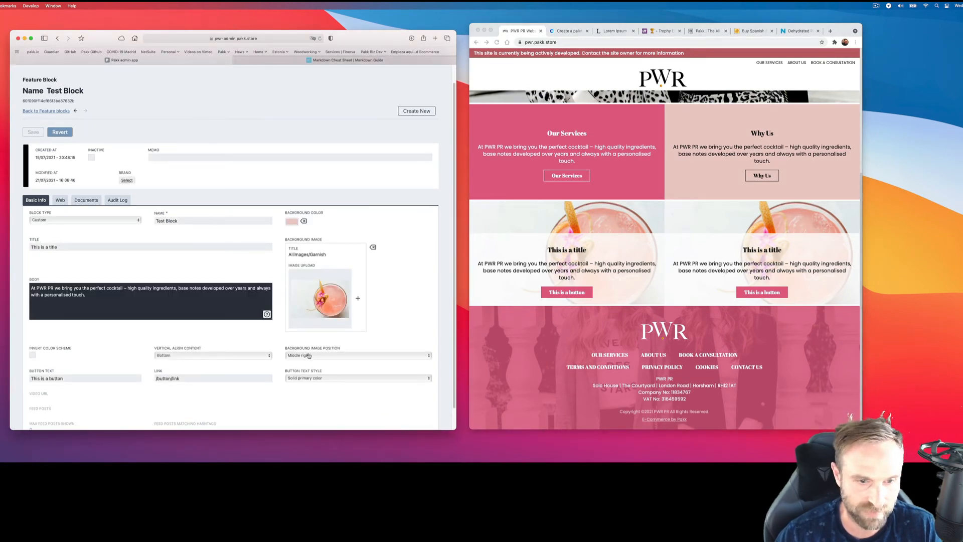
pyautogui.click(320, 380)
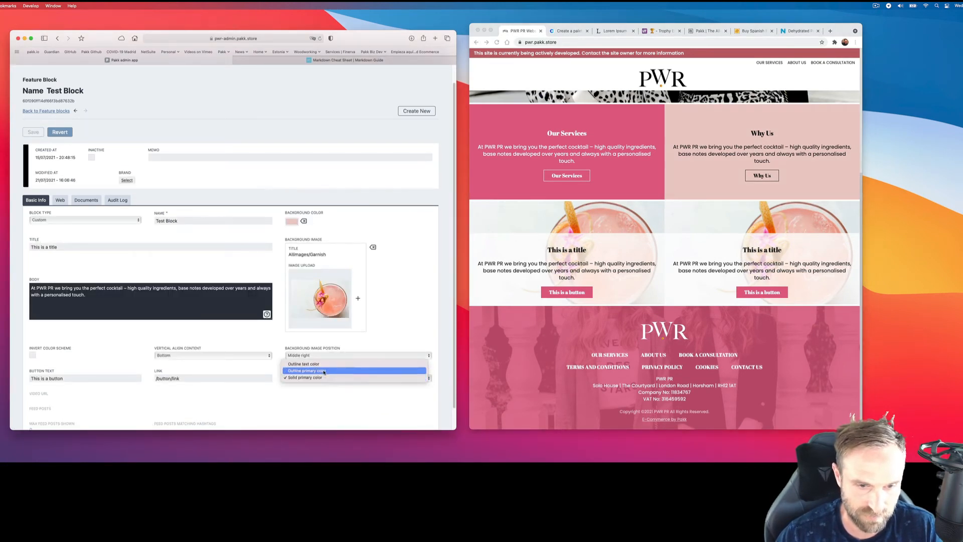
pyautogui.click(305, 363)
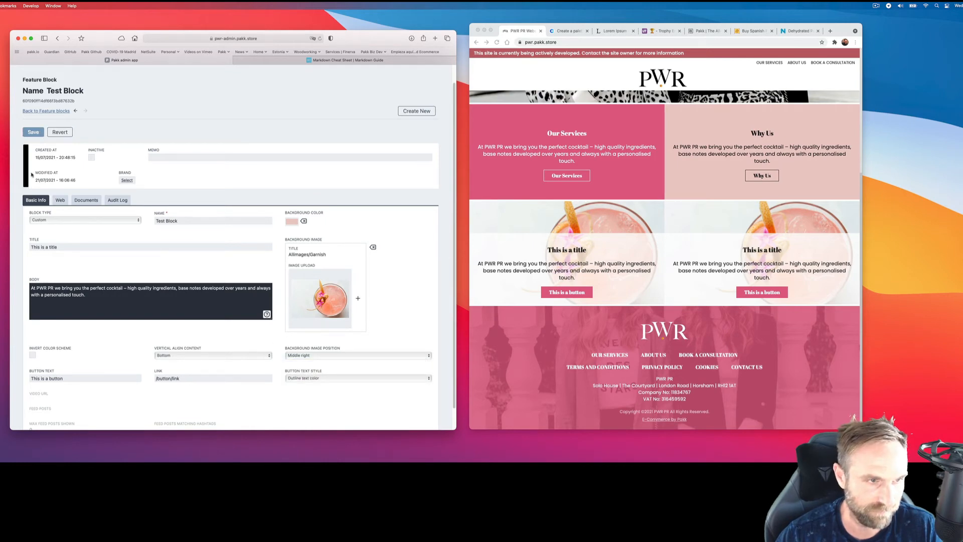
pyautogui.click(36, 134)
pyautogui.click(704, 202)
pyautogui.press('super+r')
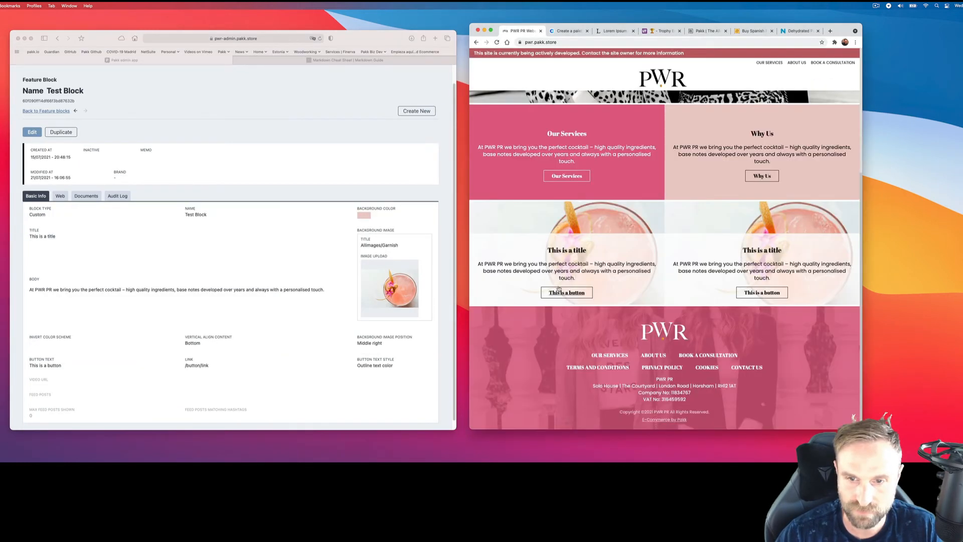
pyautogui.scroll(5, 652, 221)
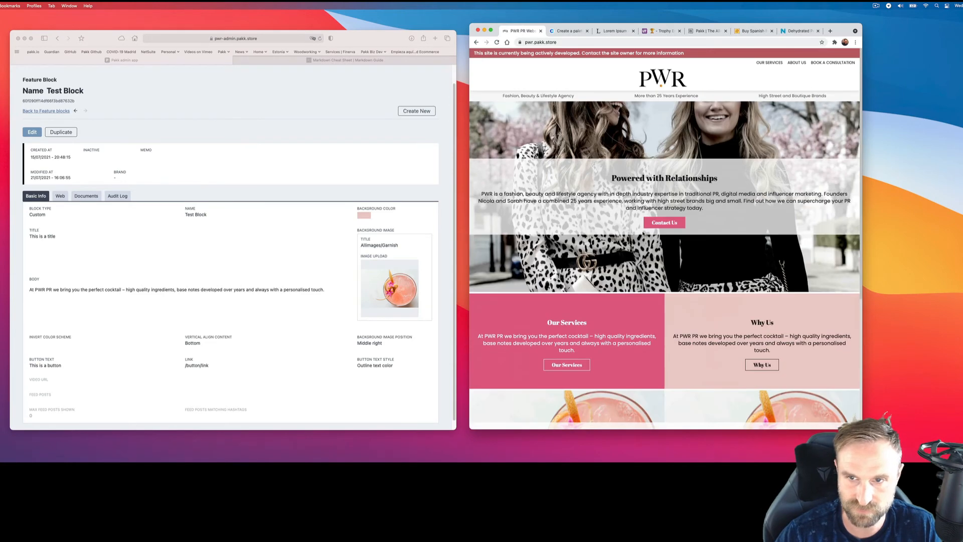
pyautogui.scroll(-3, 643, 233)
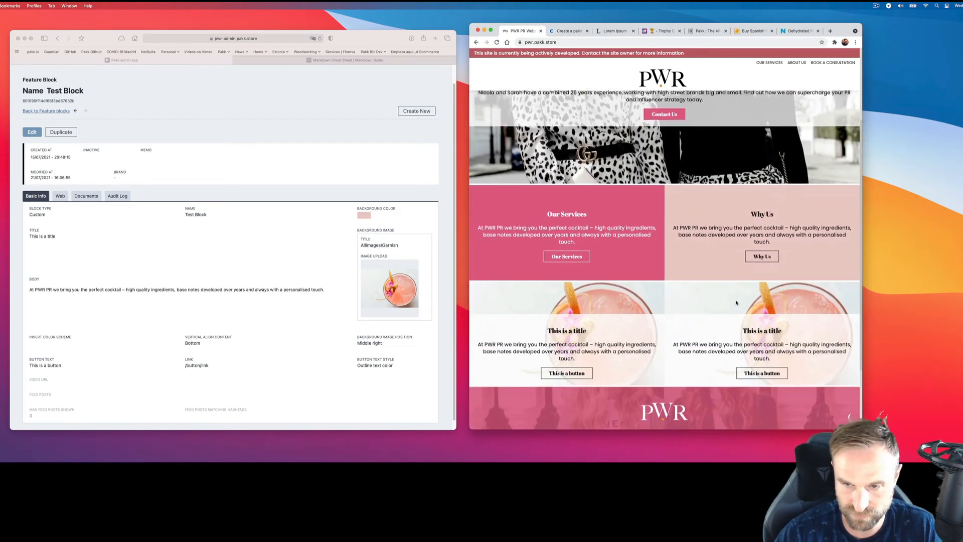
pyautogui.scroll(-3, 601, 198)
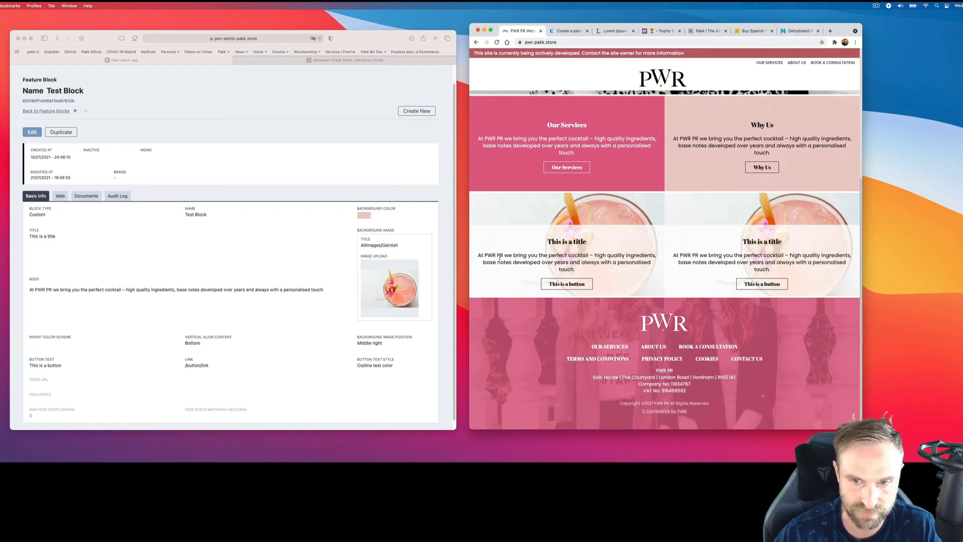
# Set the Test Block's vertical content alignment to Middle, save the record and reload the homepage.
pyautogui.click(32, 132)
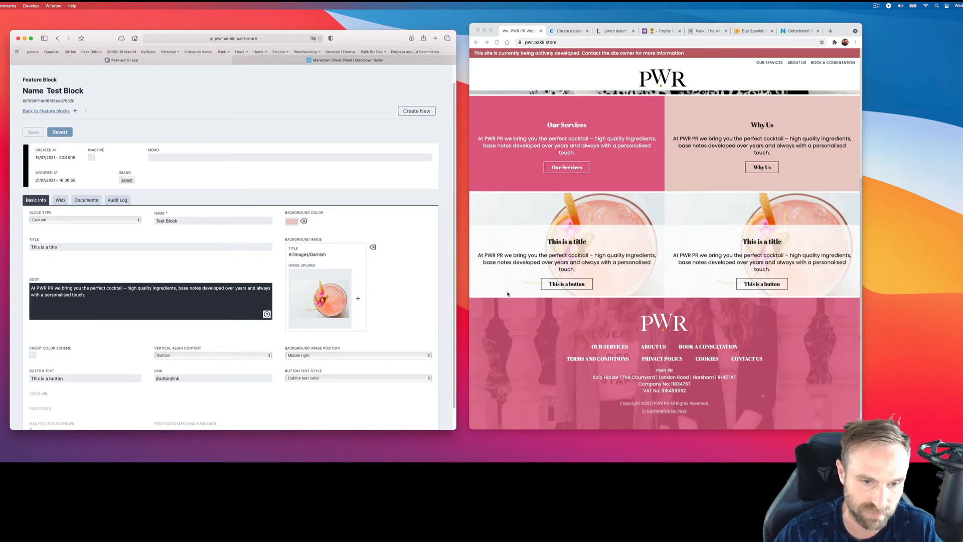
pyautogui.click(197, 360)
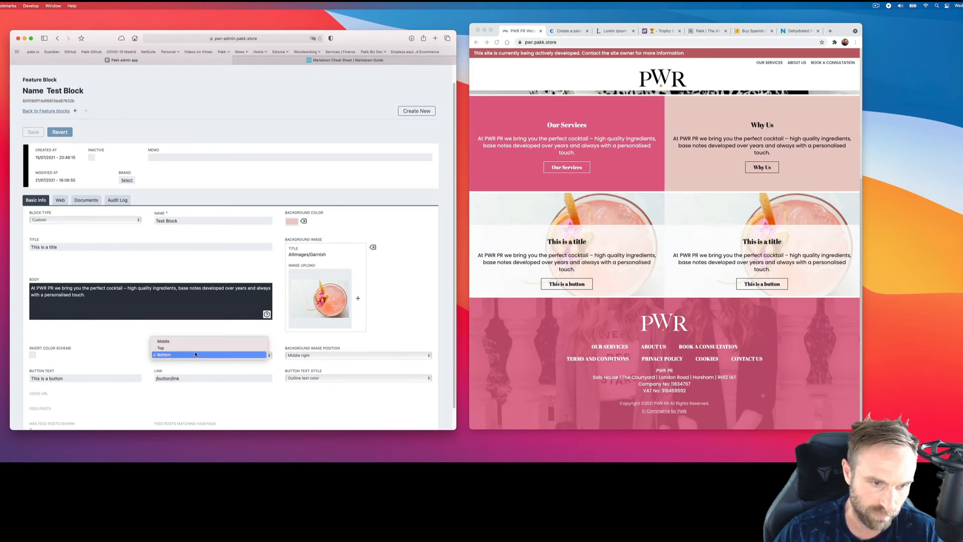
pyautogui.click(163, 341)
pyautogui.click(33, 132)
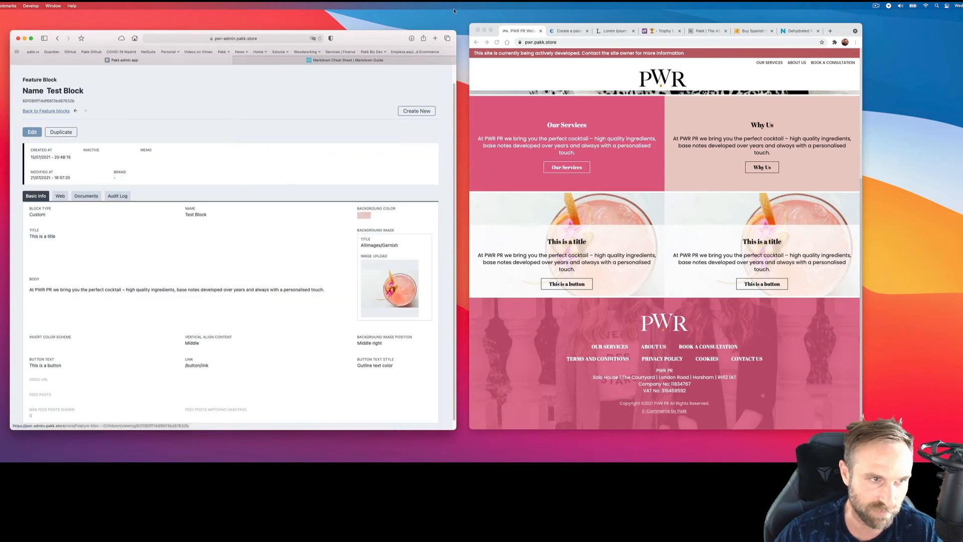
pyautogui.click(497, 42)
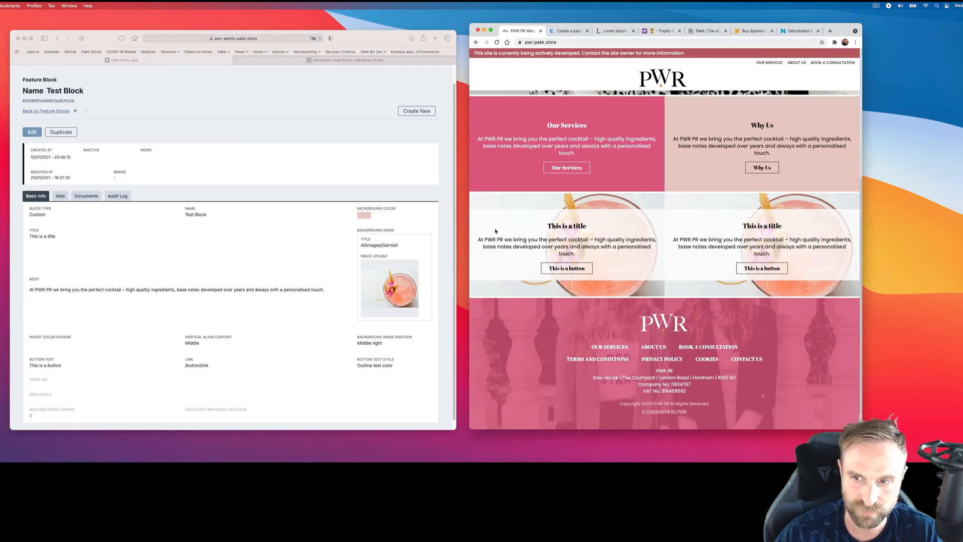
# Set the Test Block's vertical content alignment to Top, save the record and reload the homepage.
pyautogui.click(106, 127)
pyautogui.click(32, 132)
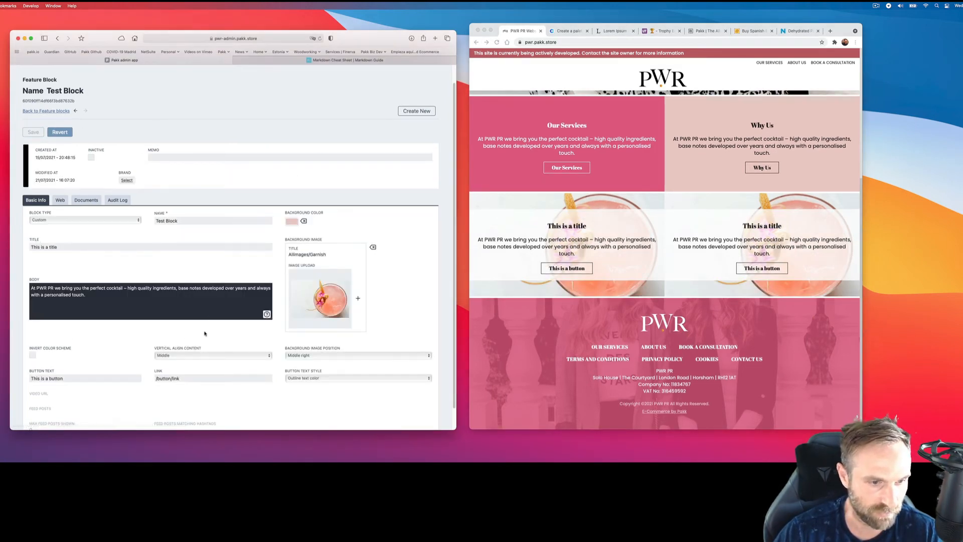
pyautogui.click(201, 353)
pyautogui.click(160, 361)
pyautogui.click(33, 132)
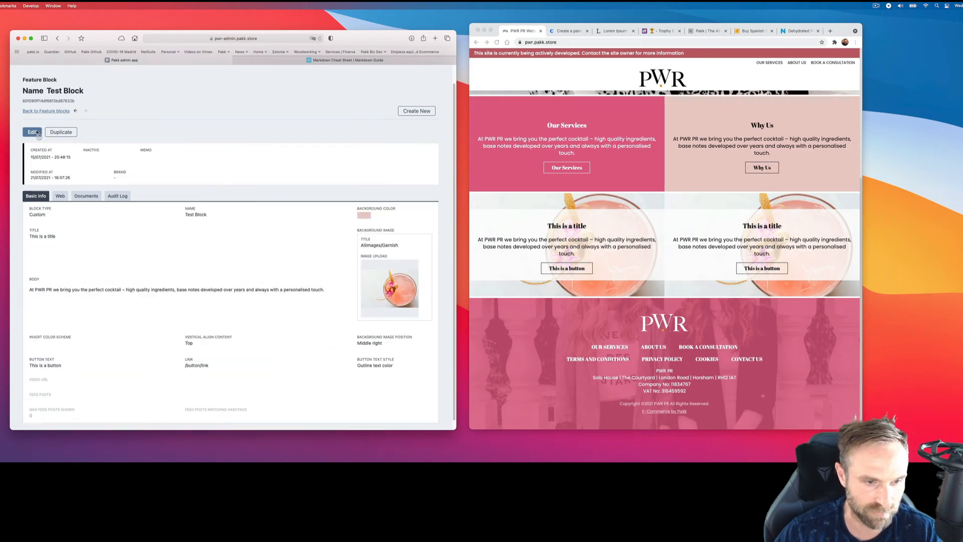
pyautogui.click(496, 42)
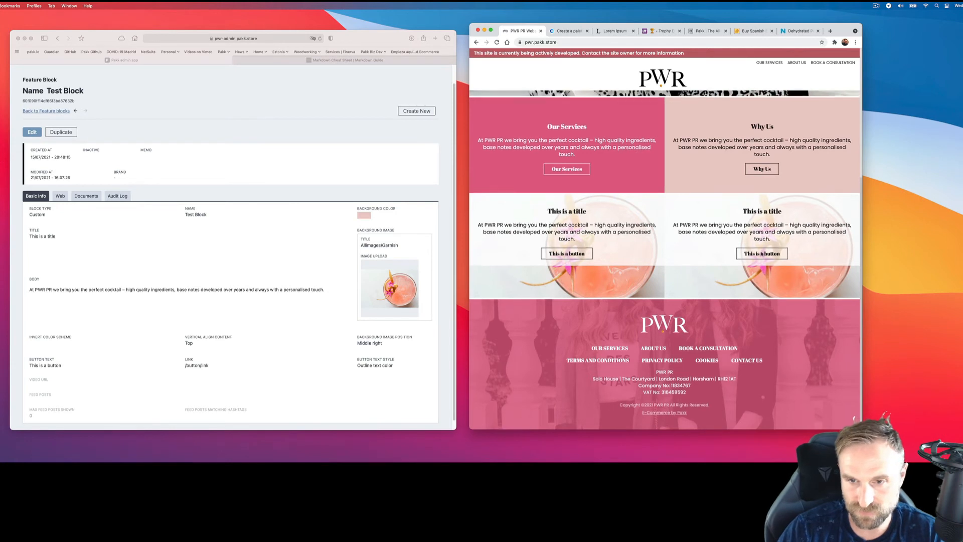
# Compare the garnish blocks' text overlay with the Powered with Relationships banner and the coloured blocks on the homepage.
pyautogui.scroll(2, 737, 230)
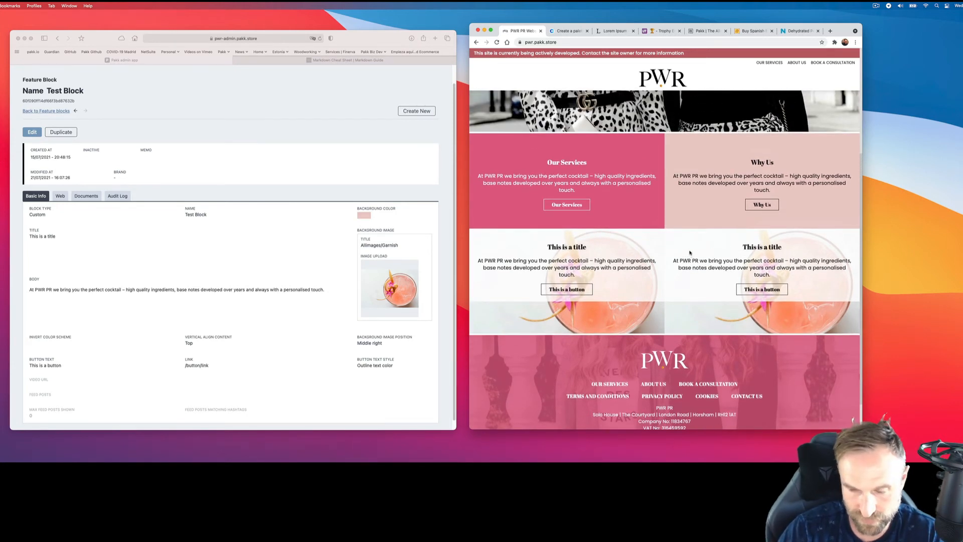
pyautogui.scroll(1, 682, 256)
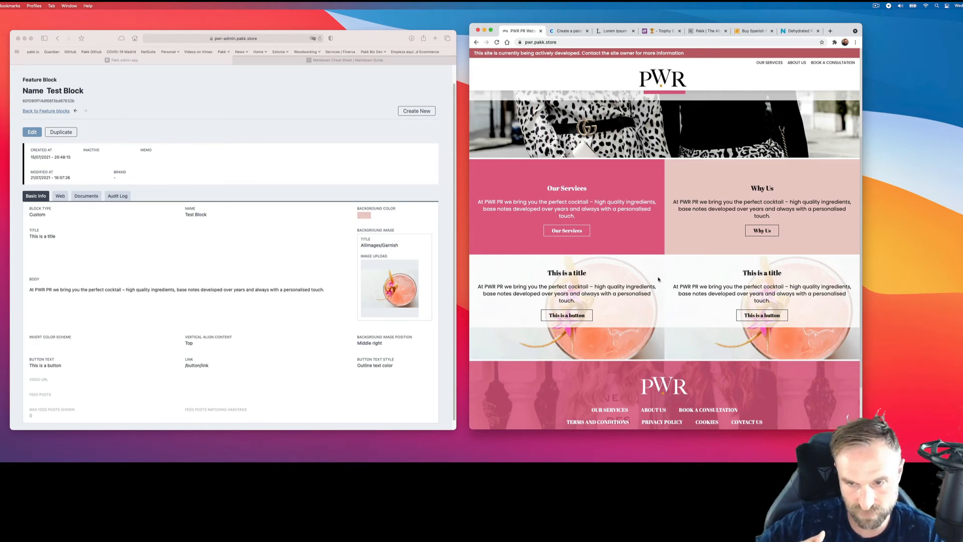
pyautogui.scroll(1, 672, 271)
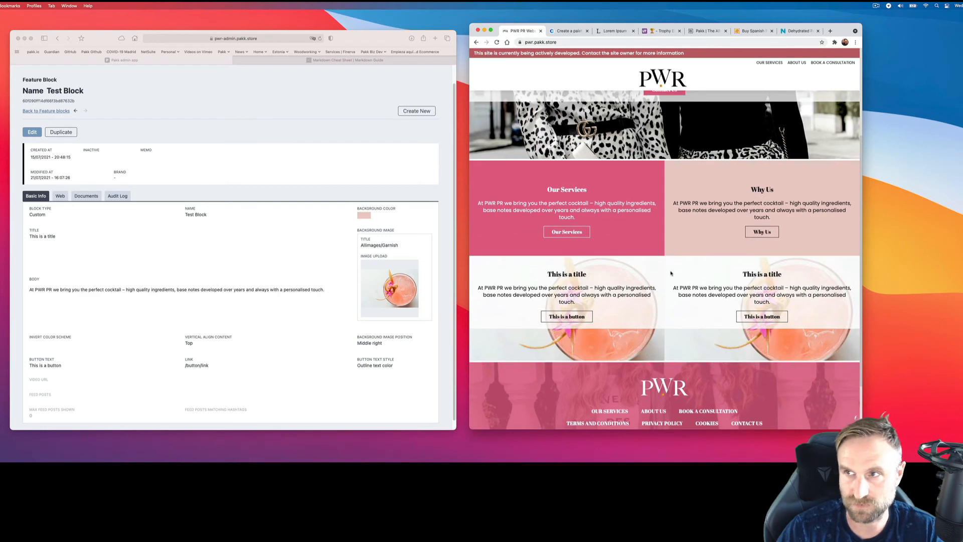
pyautogui.scroll(5, 629, 261)
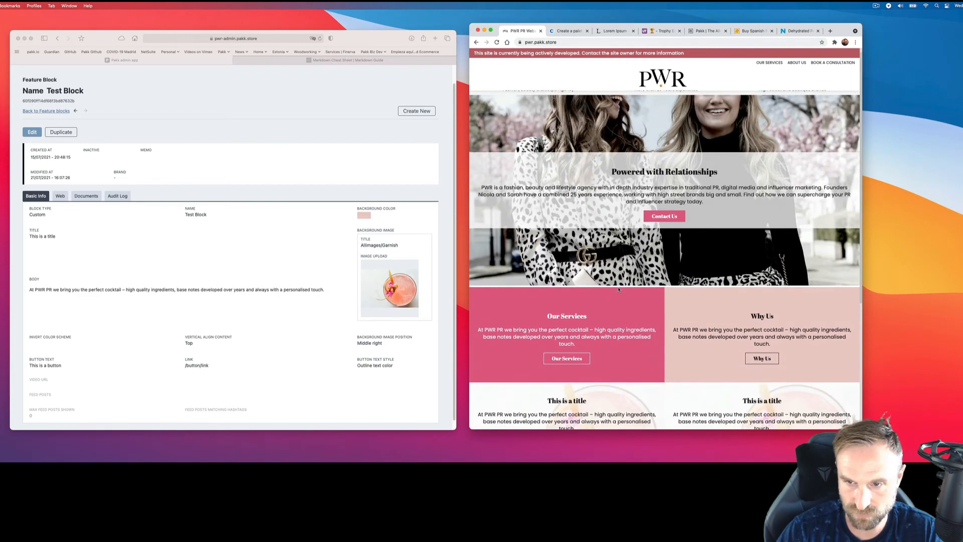
pyautogui.scroll(-6, 709, 298)
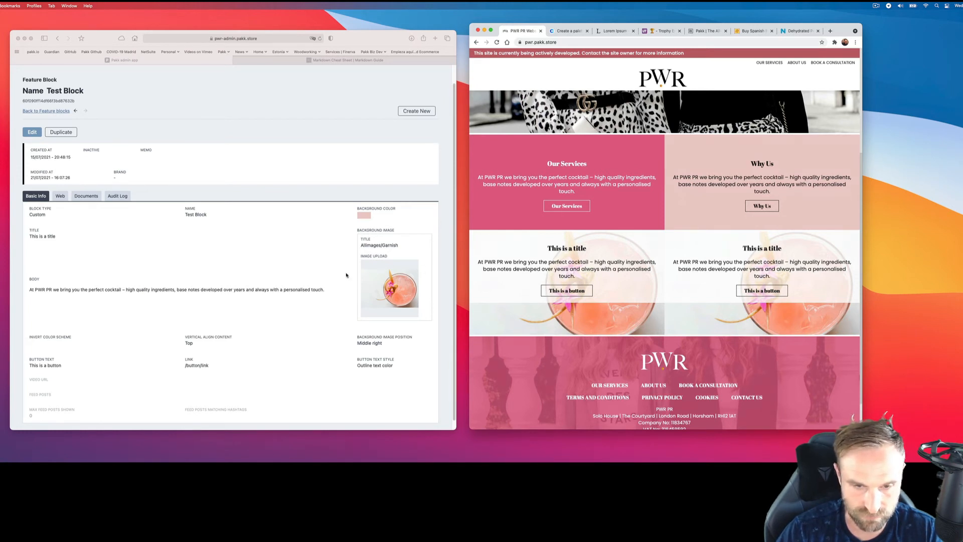
pyautogui.scroll(3, 534, 301)
pyautogui.scroll(1, 430, 295)
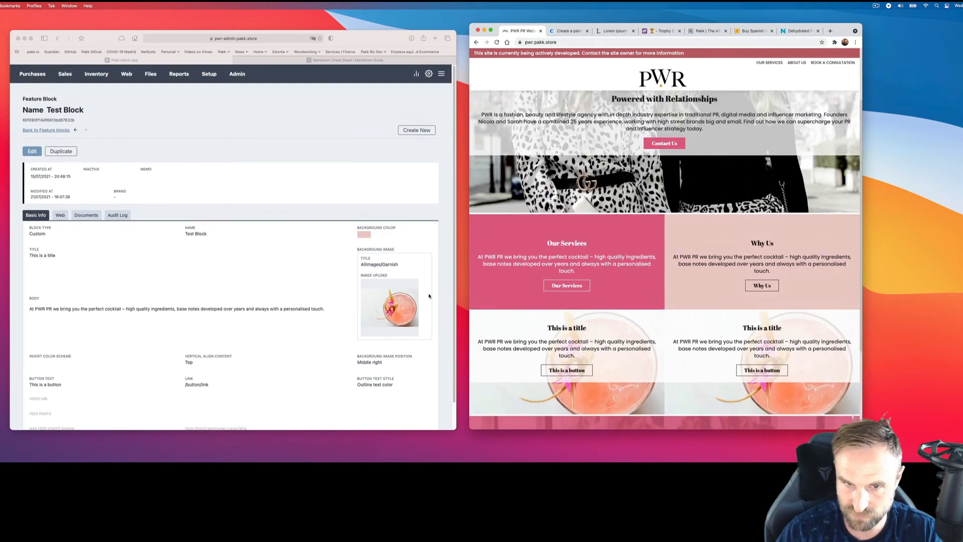
pyautogui.scroll(3, 801, 77)
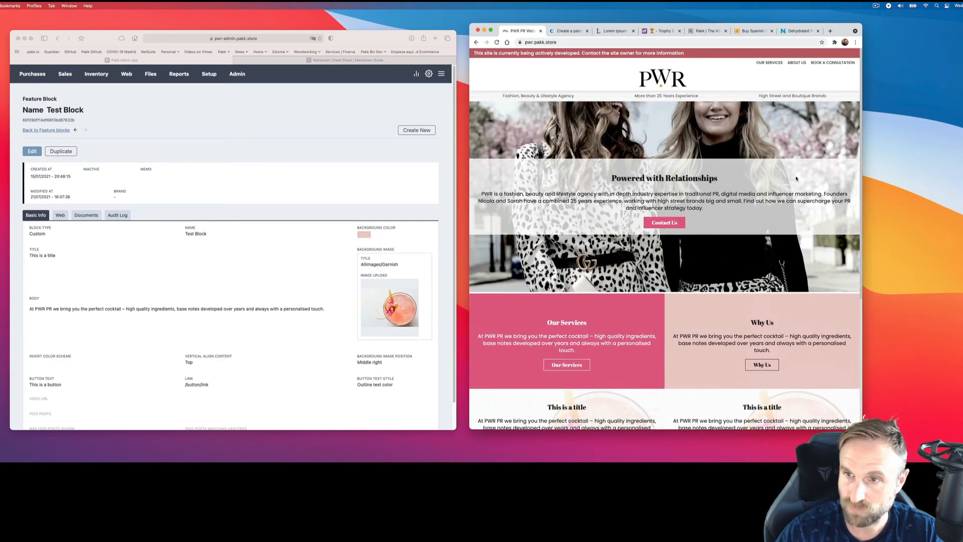
# Compare the homepage with the Our Services page and highlight the tagline beneath the Our Services page heading.
pyautogui.click(771, 63)
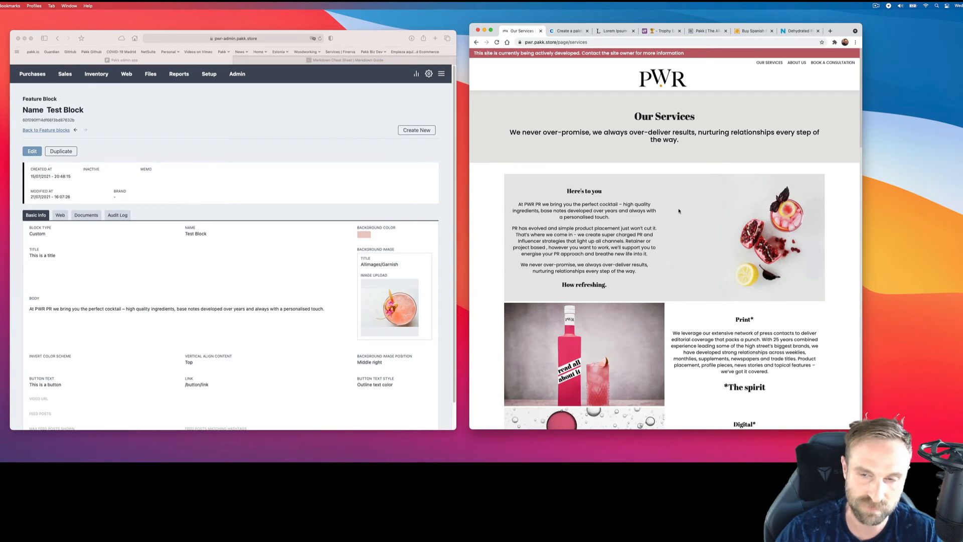
pyautogui.click(675, 83)
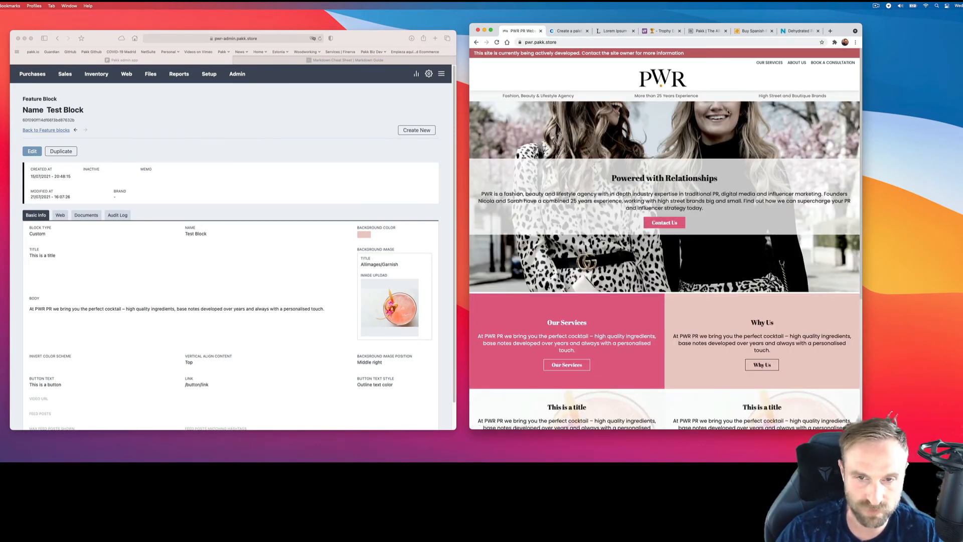
pyautogui.click(765, 64)
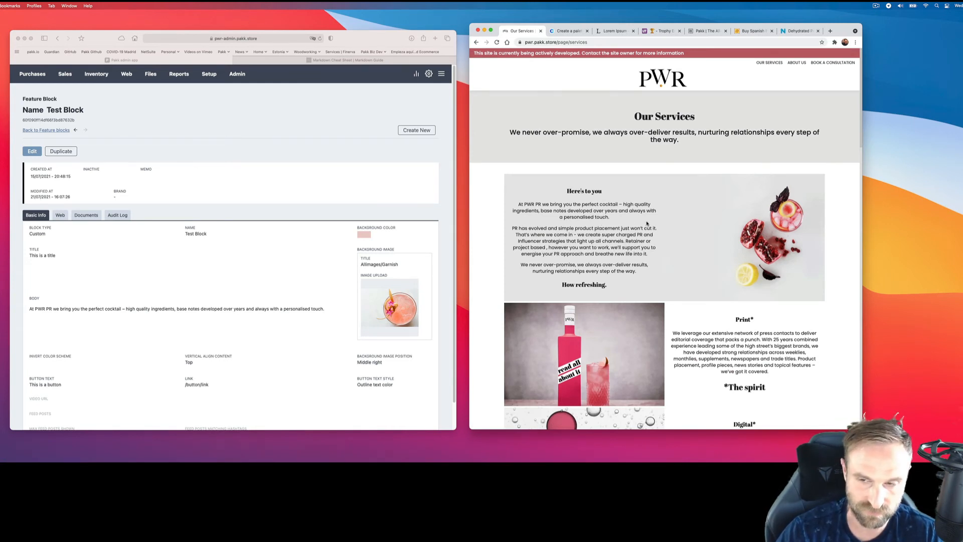
pyautogui.scroll(-5, 646, 224)
pyautogui.scroll(5, 650, 223)
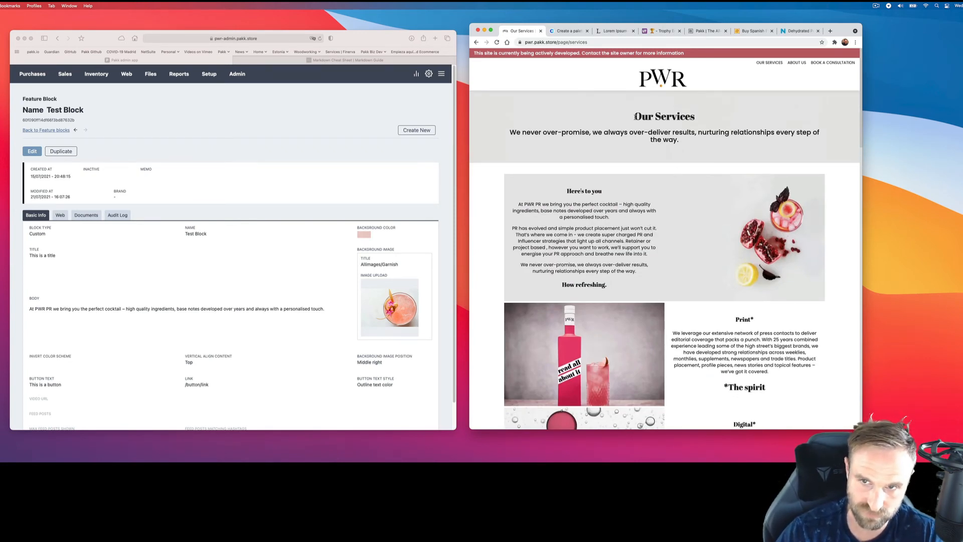
pyautogui.moveTo(635, 116); pyautogui.dragTo(491, 133)
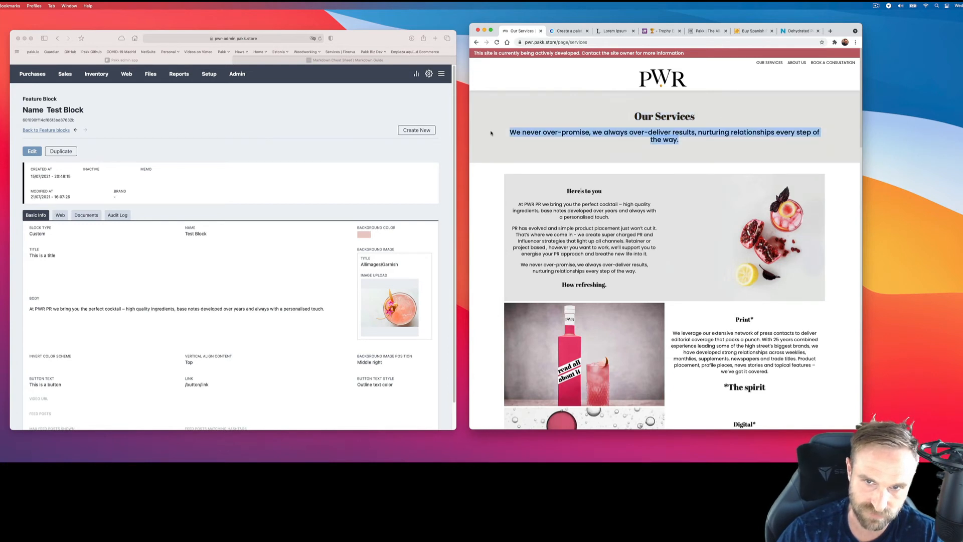
# Examine the Here's to you, Print, Digital and Influencers blocks on the Our Services page, highlighting the Here's to you text.
pyautogui.scroll(-2, 596, 122)
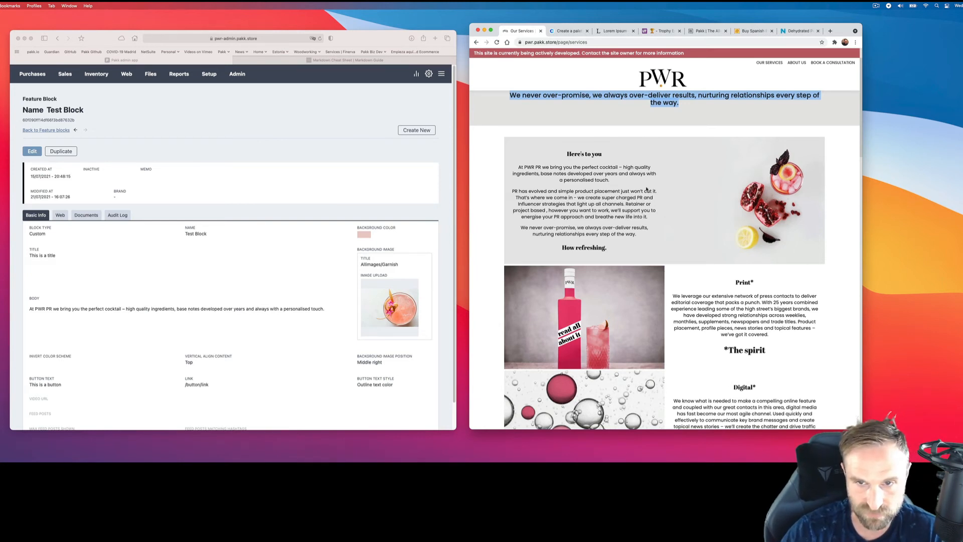
pyautogui.moveTo(565, 153); pyautogui.dragTo(613, 248)
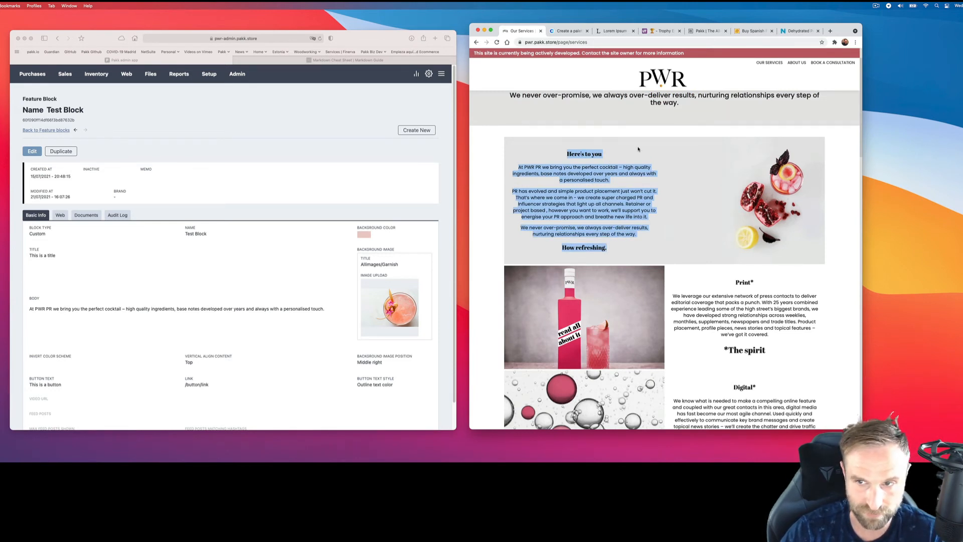
pyautogui.click(676, 161)
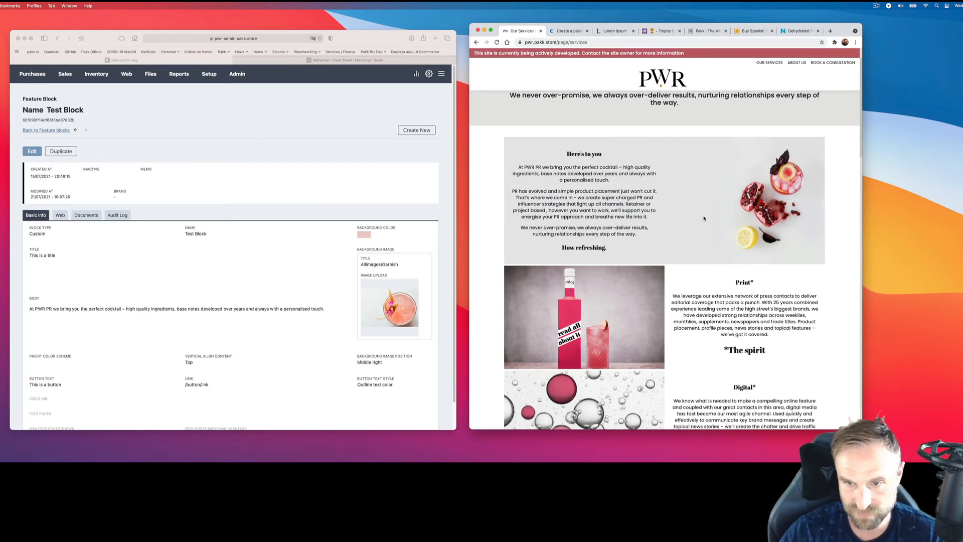
pyautogui.scroll(-1, 704, 219)
pyautogui.scroll(-5, 704, 218)
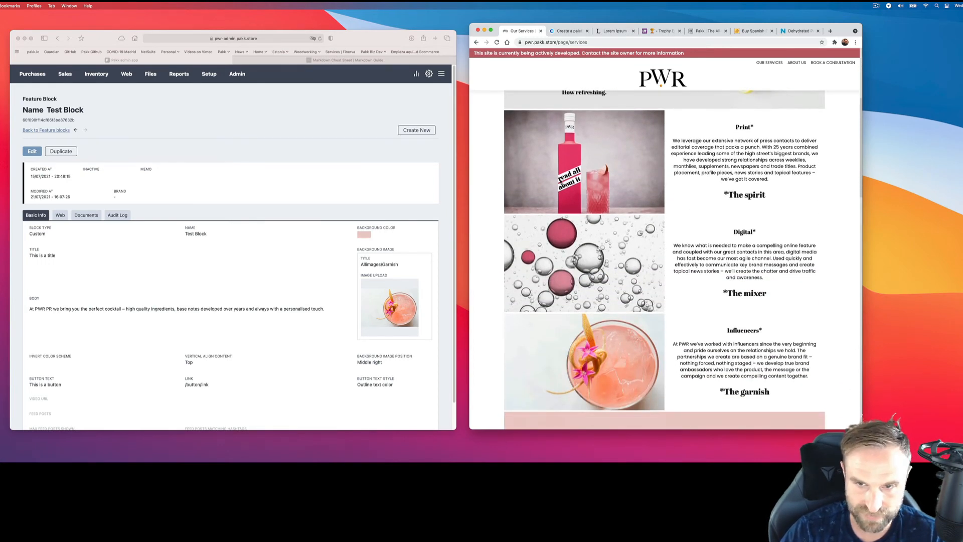
pyautogui.scroll(2, 587, 191)
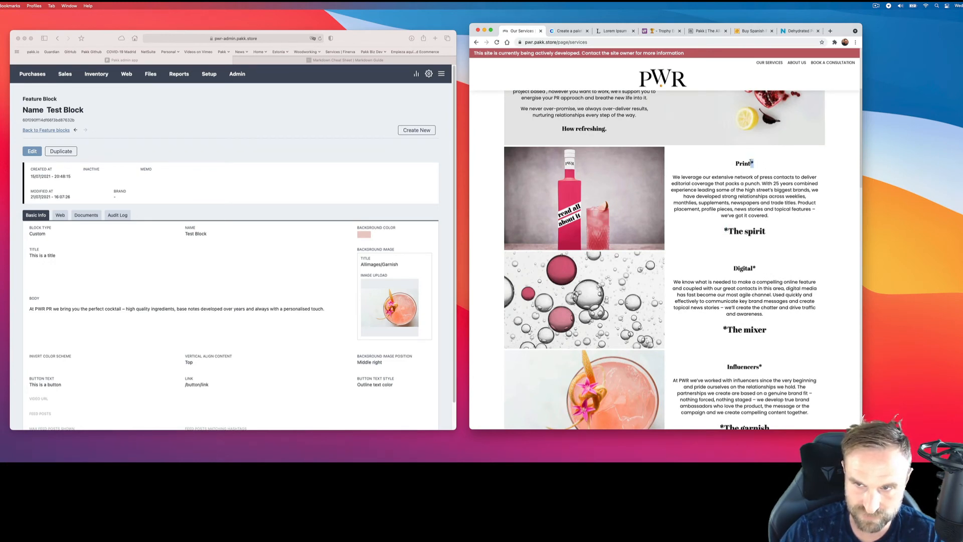
pyautogui.scroll(-10, 723, 251)
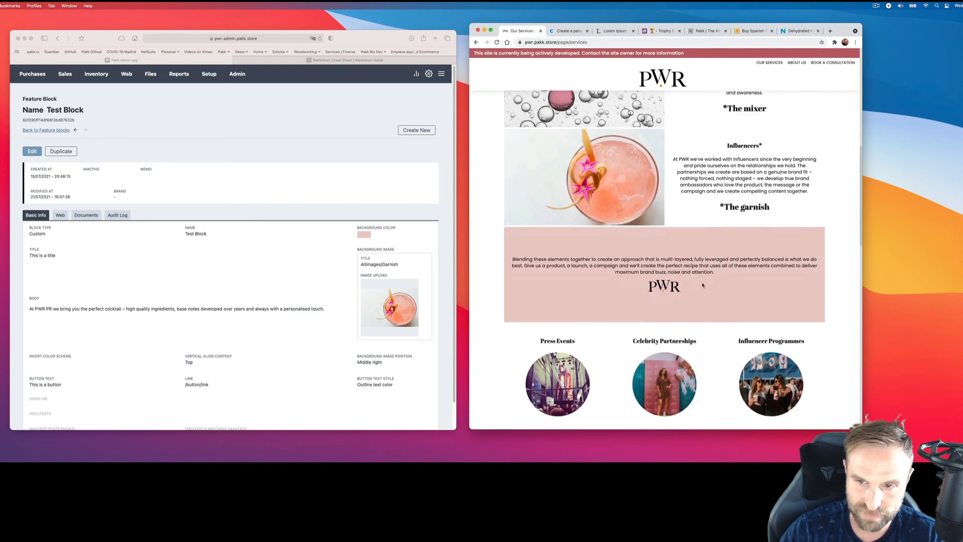
# Highlight the text and the PWR logo inside the pink Blending these elements together block on the Our Services page.
pyautogui.moveTo(702, 296); pyautogui.dragTo(764, 234)
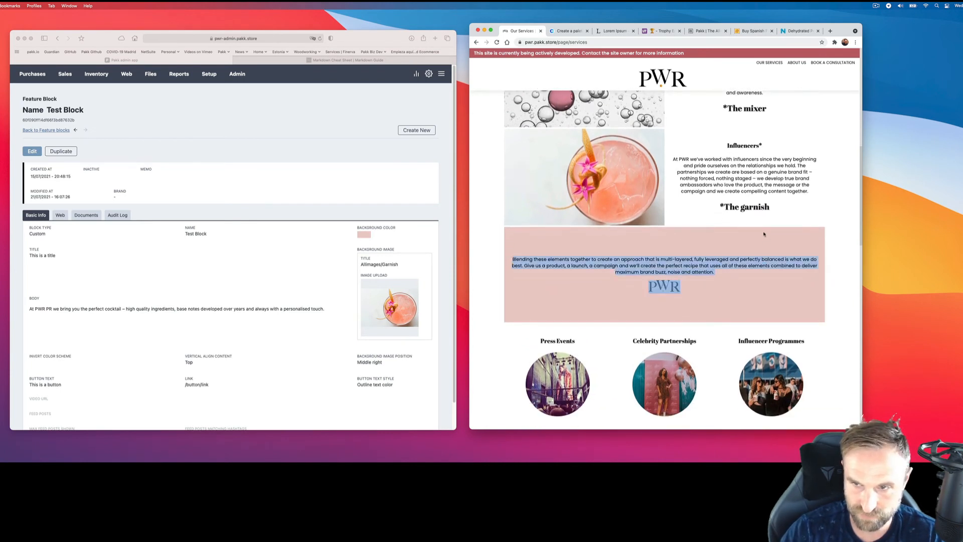
pyautogui.click(728, 245)
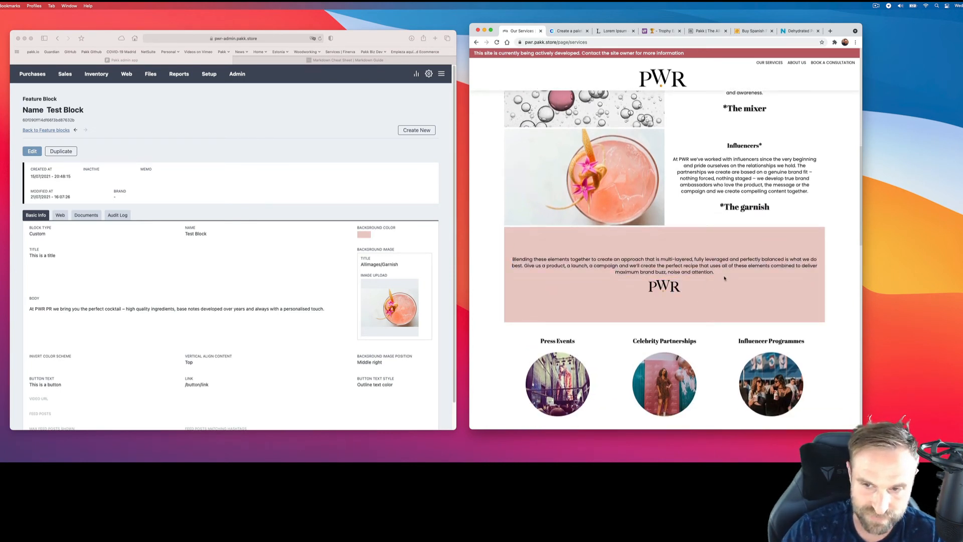
pyautogui.scroll(-1, 701, 285)
pyautogui.moveTo(700, 288); pyautogui.dragTo(646, 286)
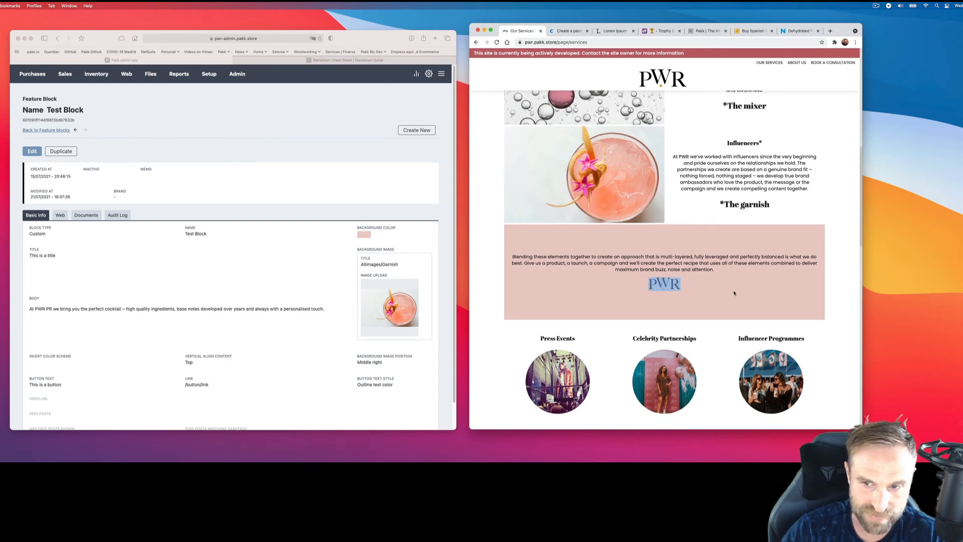
pyautogui.click(688, 290)
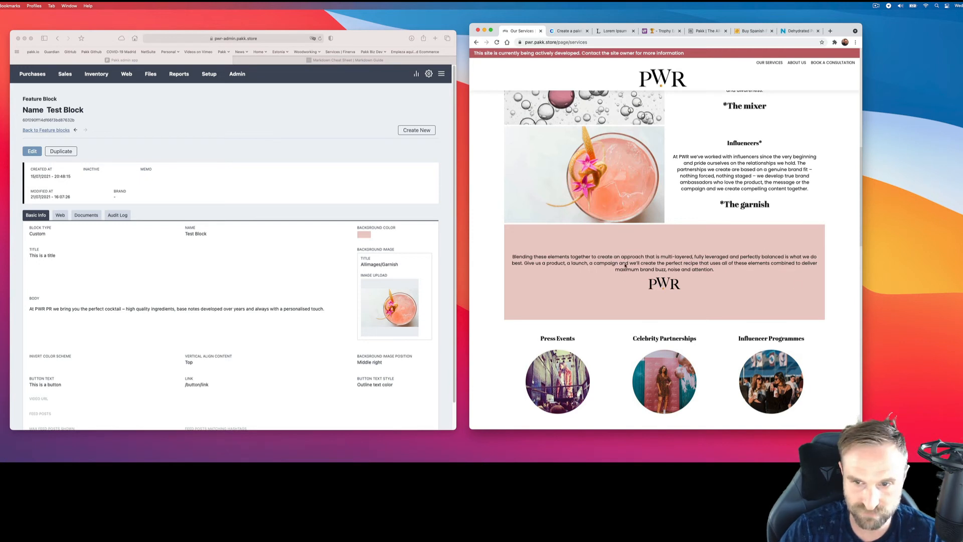
# Return to the Feature Blocks list and open the Blending these together record to review its details.
pyautogui.click(55, 127)
pyautogui.click(54, 128)
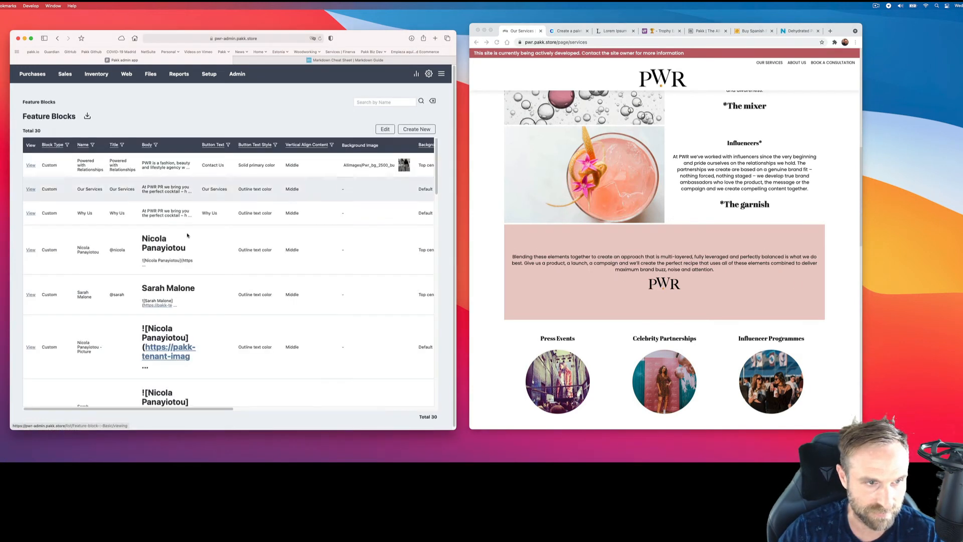
pyautogui.scroll(-5, 135, 229)
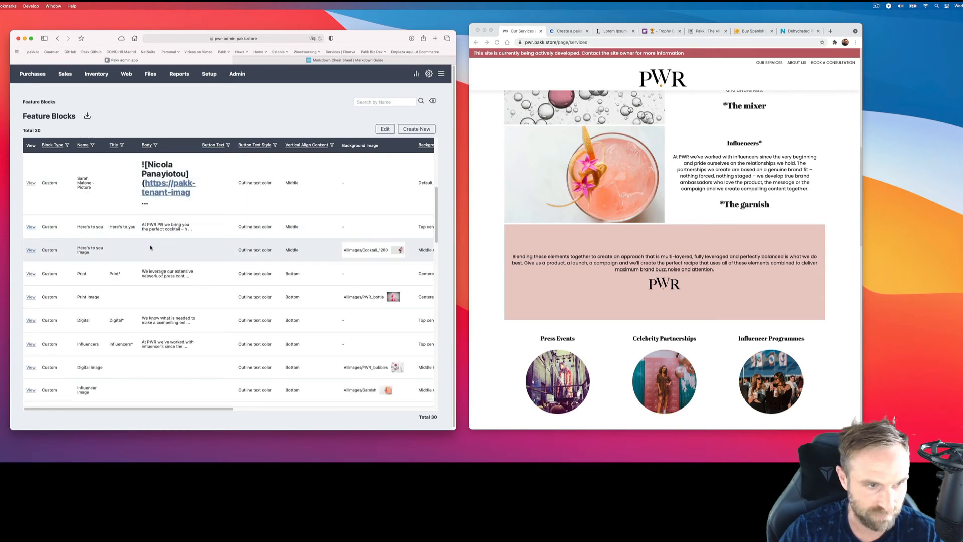
pyautogui.scroll(-2, 146, 248)
pyautogui.scroll(-3, 145, 247)
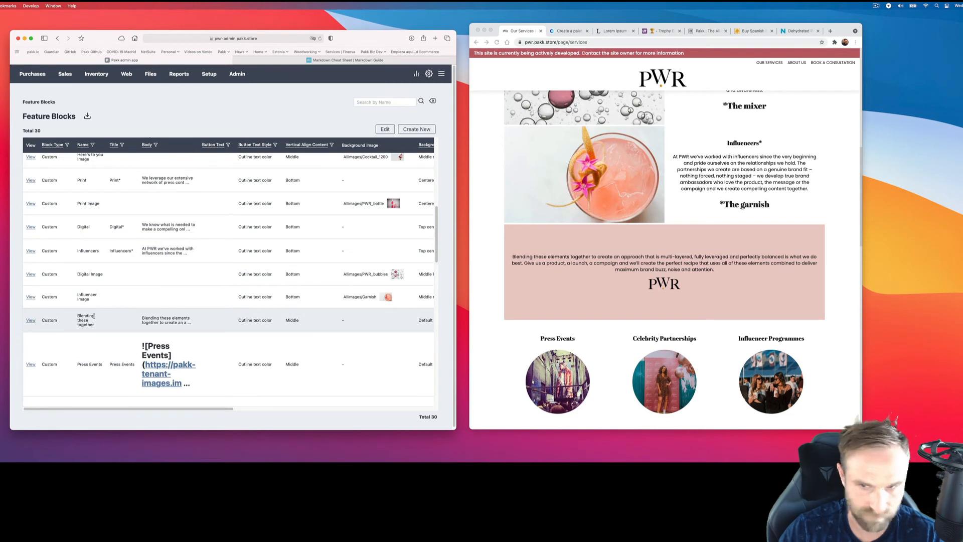
pyautogui.click(31, 321)
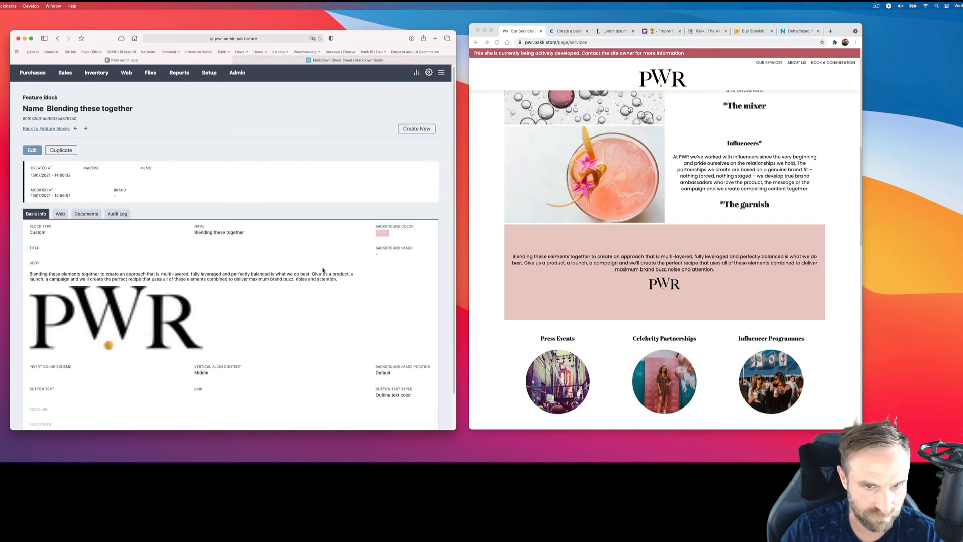
pyautogui.scroll(-1, 354, 217)
pyautogui.scroll(-1, 354, 217)
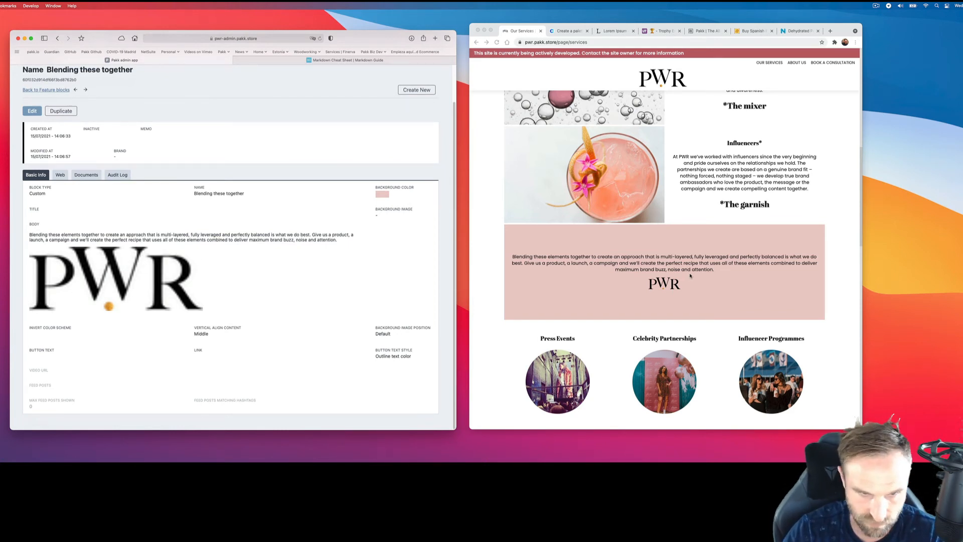
# Open the Blending these together block for editing and highlight the PWR Logo image markdown in its body.
pyautogui.click(31, 111)
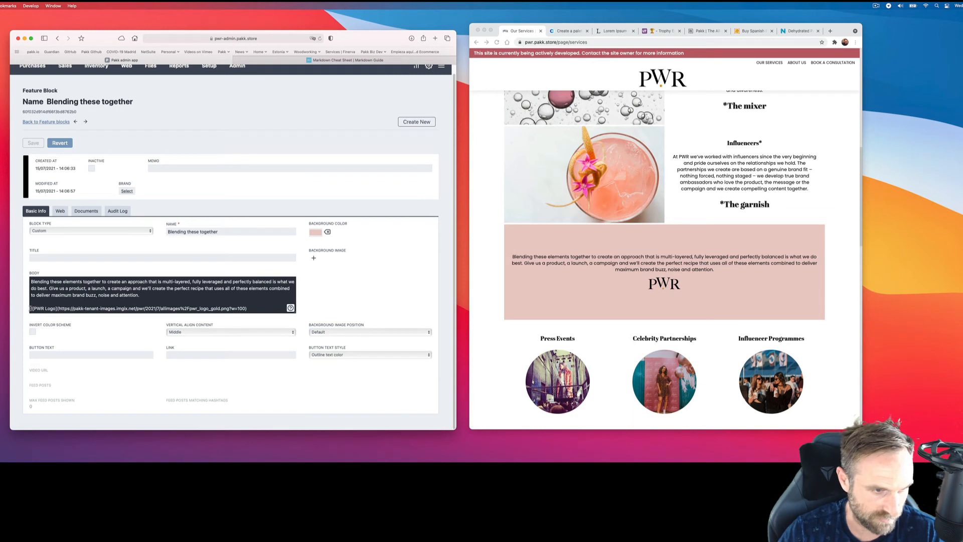
pyautogui.moveTo(30, 308); pyautogui.dragTo(259, 324)
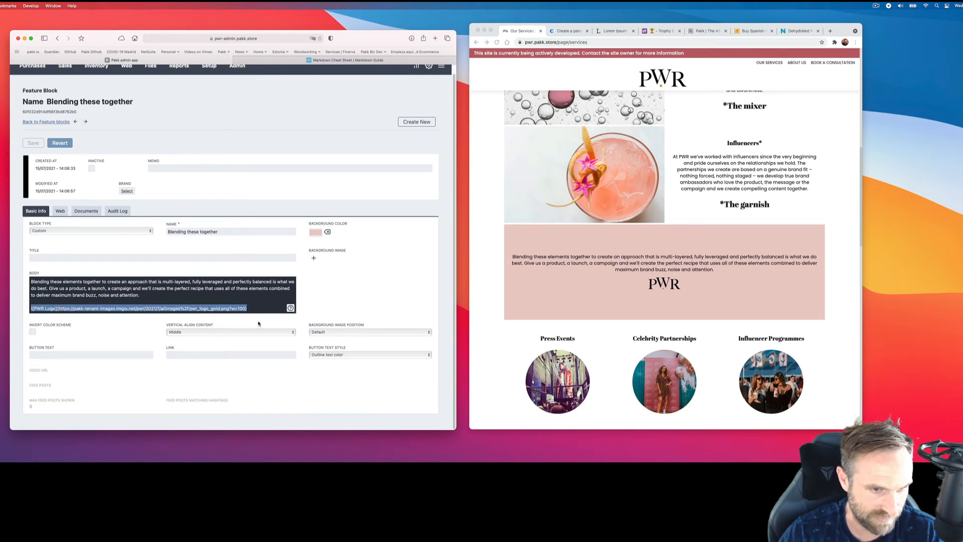
pyautogui.click(262, 307)
# Review the link and image syntax in the Markdown Cheat Sheet, highlighting each example, and return to the block record.
pyautogui.click(321, 60)
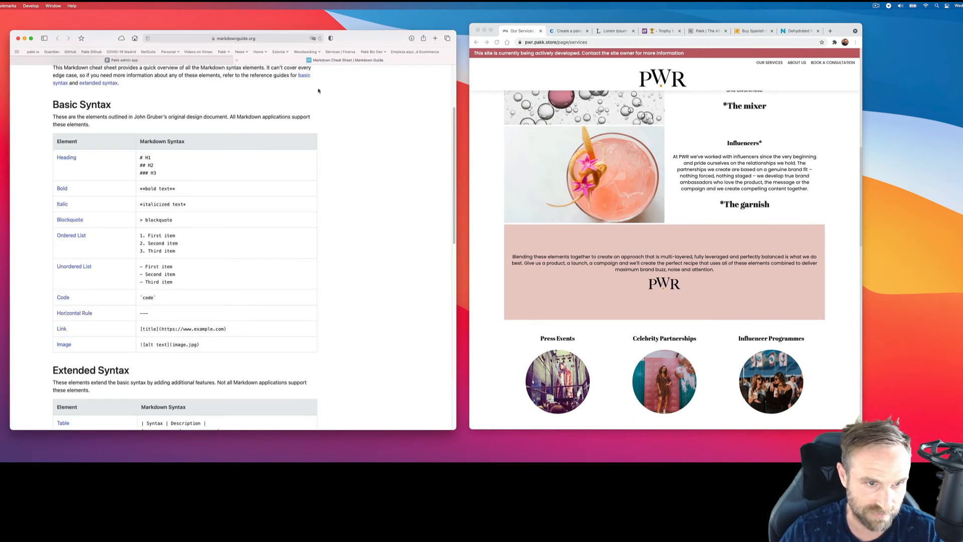
pyautogui.moveTo(226, 329); pyautogui.dragTo(131, 332)
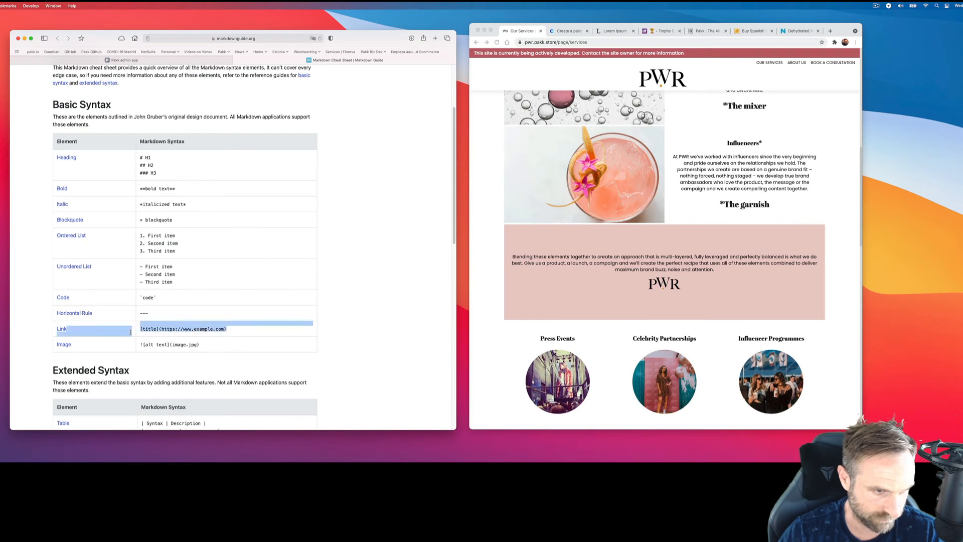
pyautogui.moveTo(202, 346); pyautogui.dragTo(140, 346)
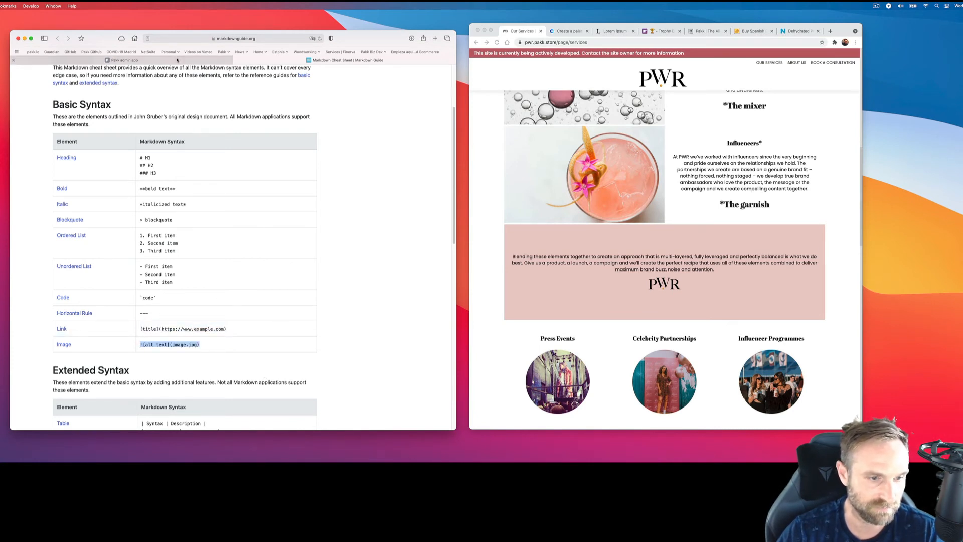
pyautogui.click(123, 60)
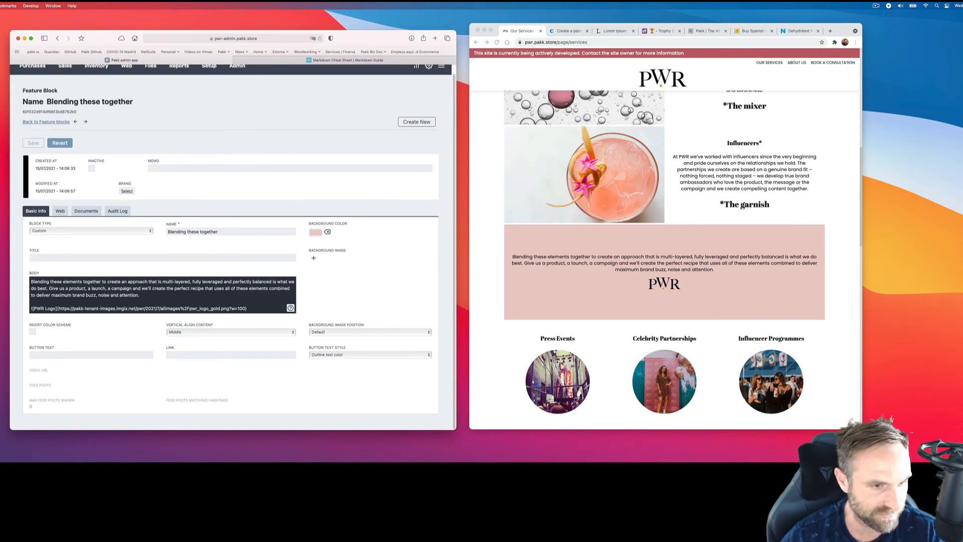
# Point out the PWR Logo alt text and the start of the image URL in the block's body markdown.
pyautogui.moveTo(33, 308); pyautogui.dragTo(56, 308)
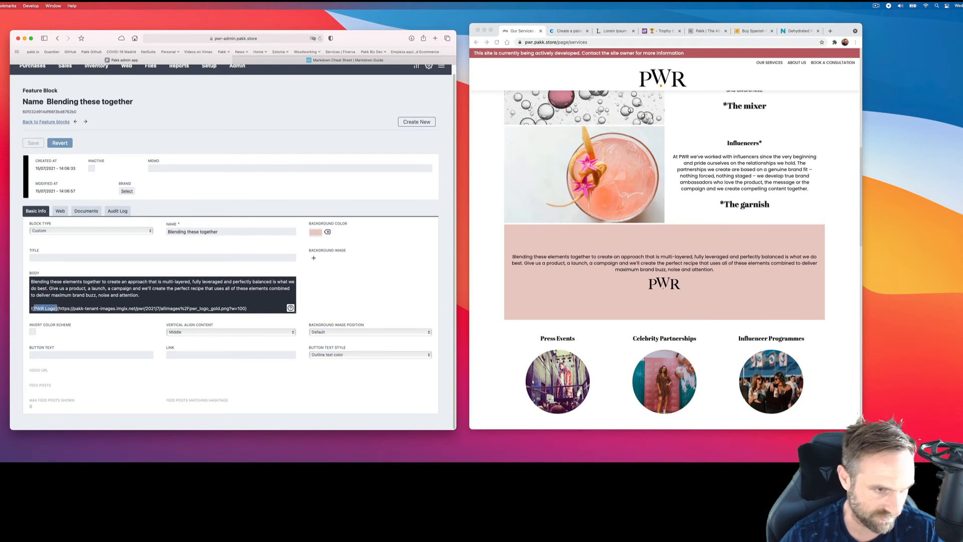
pyautogui.click(57, 308)
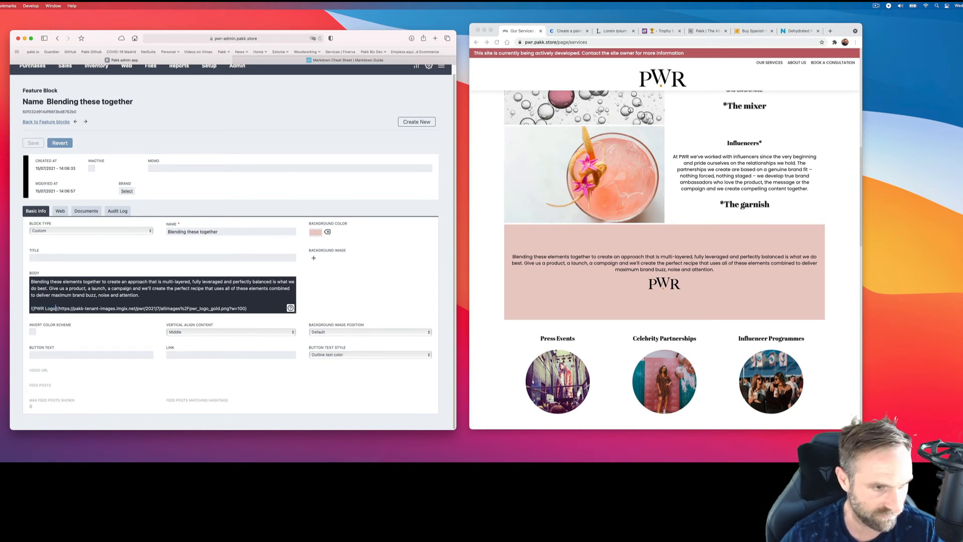
pyautogui.moveTo(58, 308); pyautogui.dragTo(70, 308)
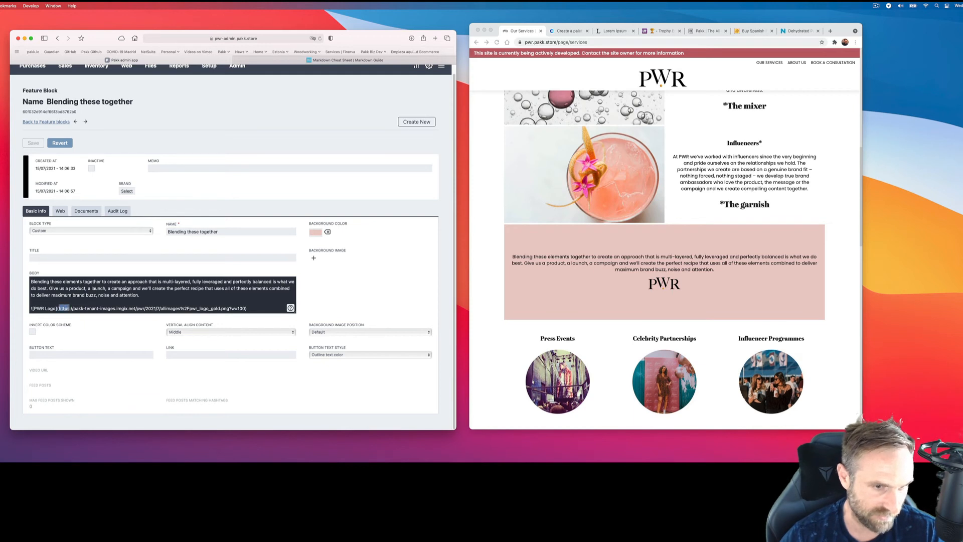
pyautogui.scroll(1, 190, 328)
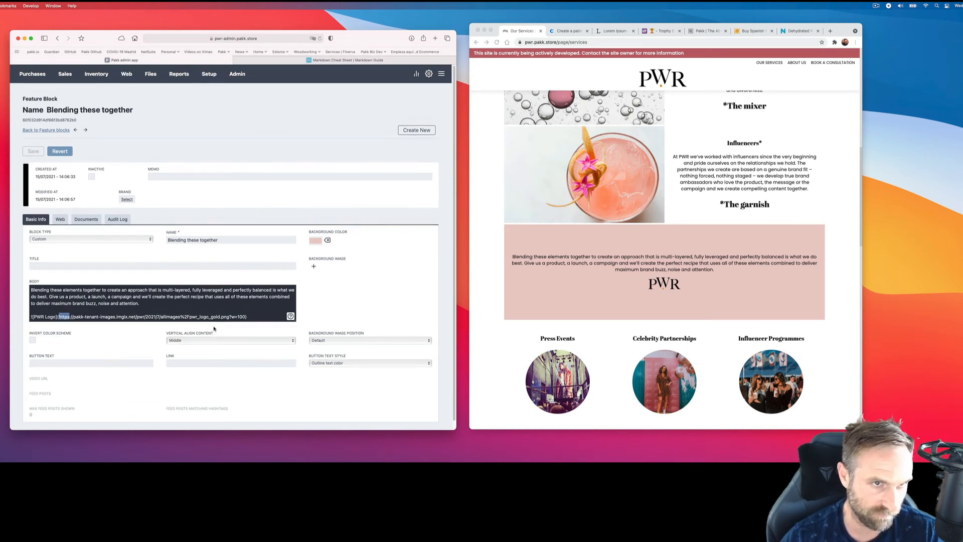
pyautogui.click(148, 74)
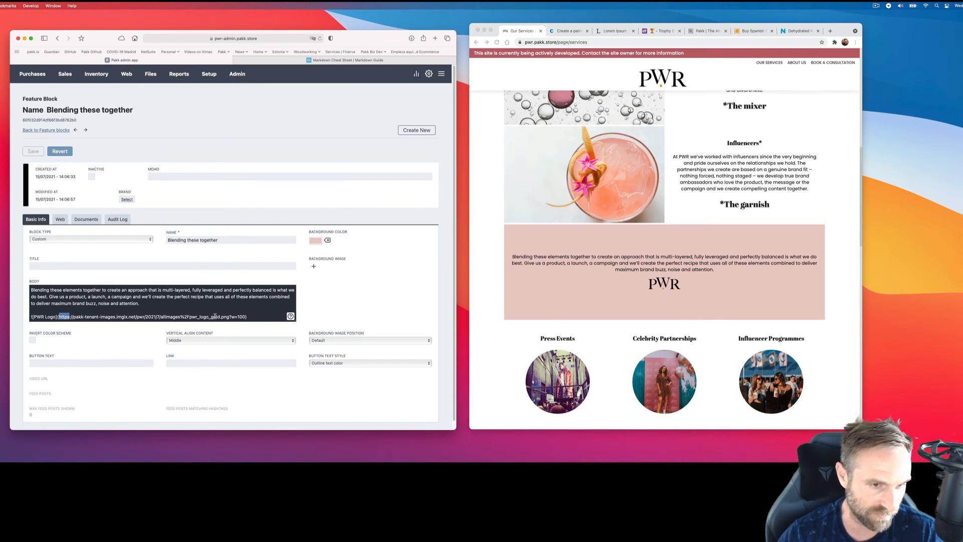
# Remove the ?w=100 parameter from the end of the PWR Logo image URL in the body and save the record.
pyautogui.click(229, 316)
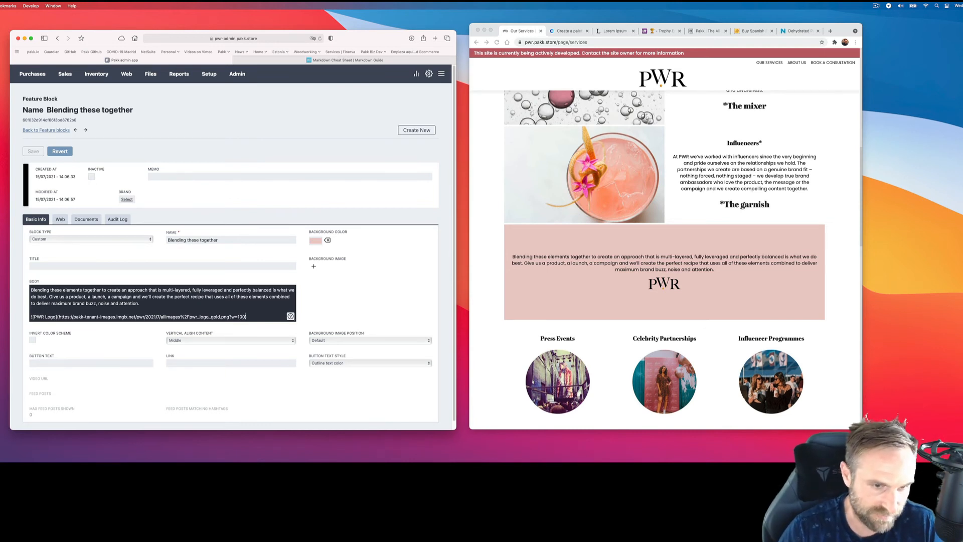
pyautogui.press('BackSpace')
pyautogui.press('BackSpace')
pyautogui.press('BackSpace')
pyautogui.press('BackSpace')
pyautogui.press('BackSpace')
pyautogui.press('BackSpace')
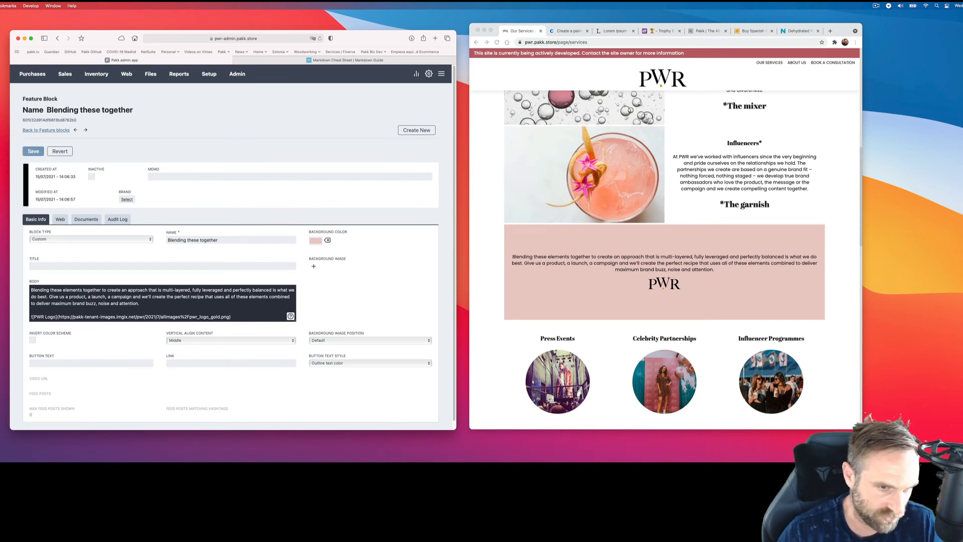
pyautogui.click(33, 151)
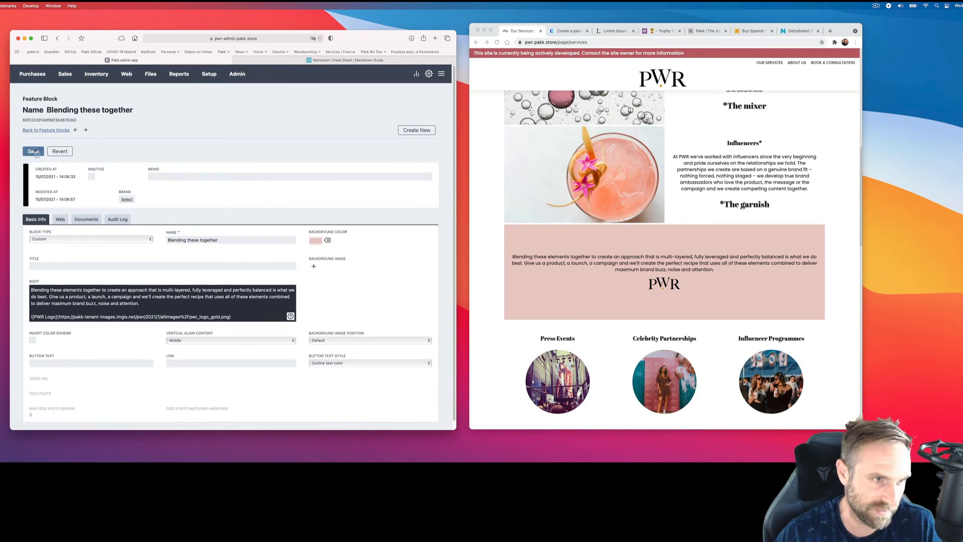
# Reload the Our Services page and examine the logo's size in the pink Blending these elements together block.
pyautogui.click(518, 182)
pyautogui.click(497, 42)
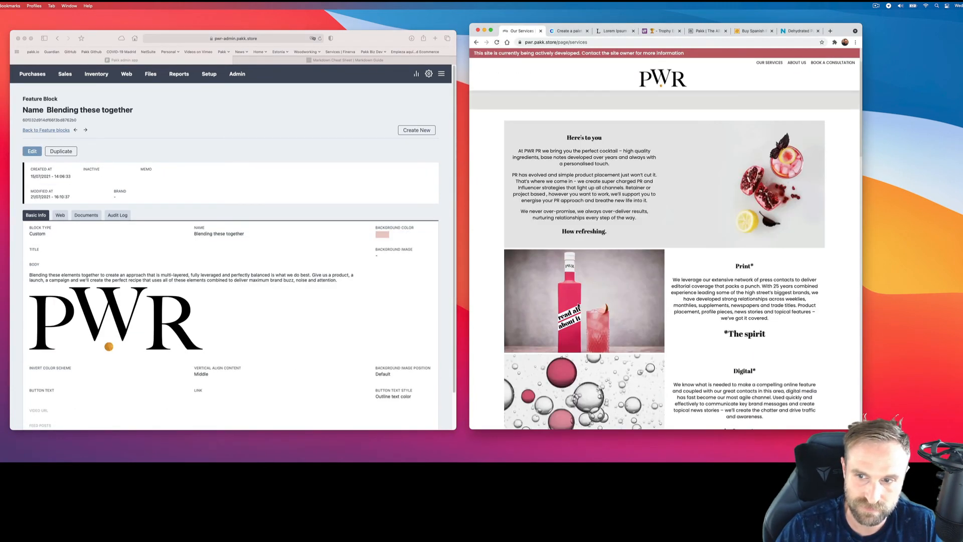
pyautogui.scroll(-10, 730, 267)
pyautogui.scroll(3, 730, 268)
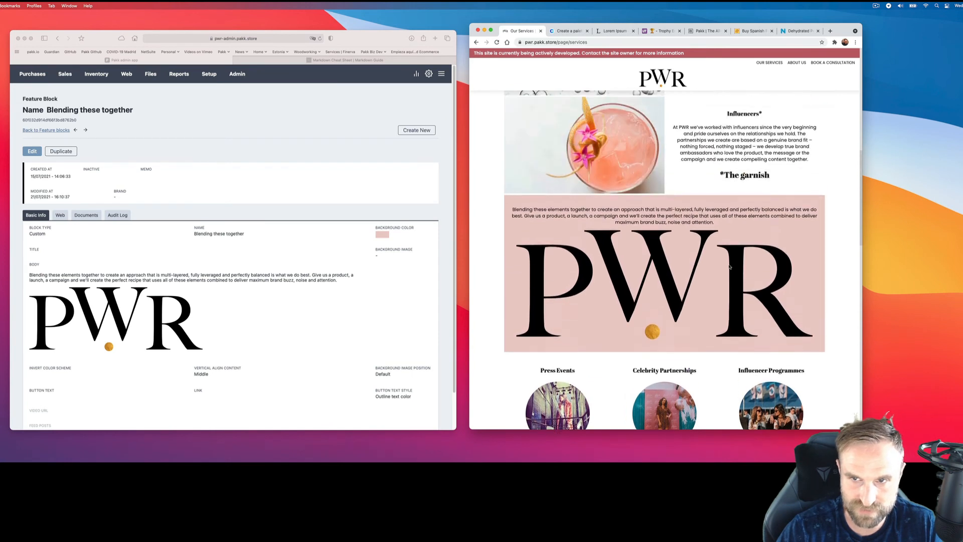
pyautogui.scroll(1, 730, 268)
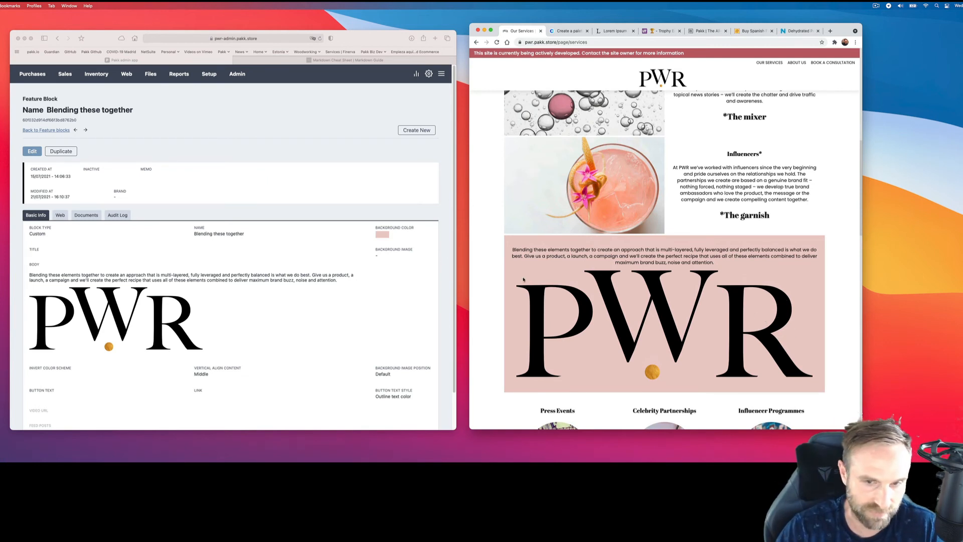
# Append ?w=100 to the end of the PWR Logo image URL in the block's body and save the record.
pyautogui.click(33, 152)
pyautogui.click(33, 152)
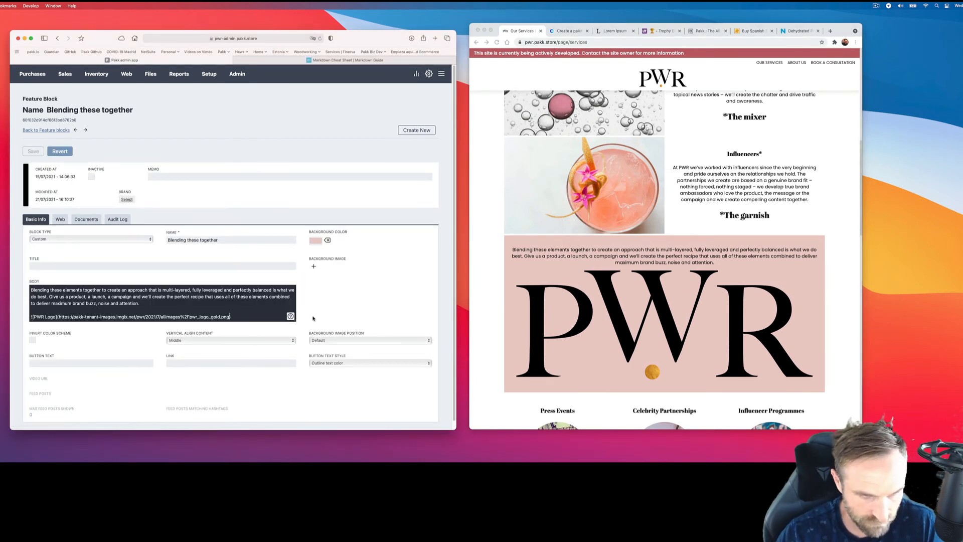
pyautogui.write('?')
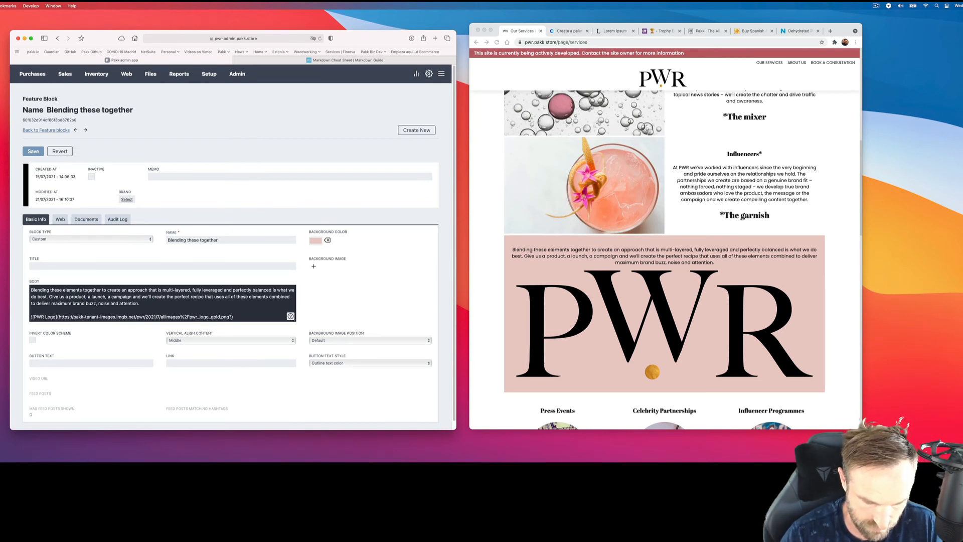
pyautogui.write('w=1')
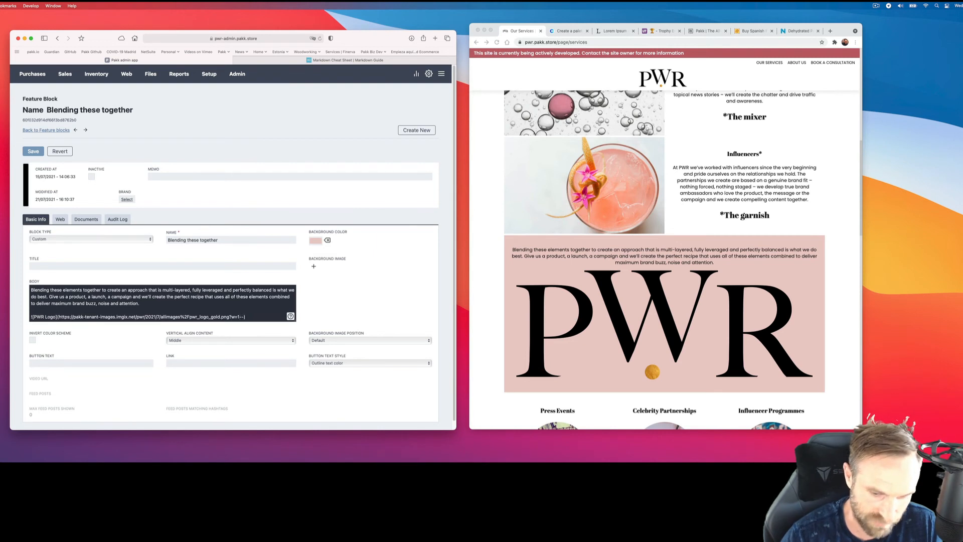
pyautogui.write('00')
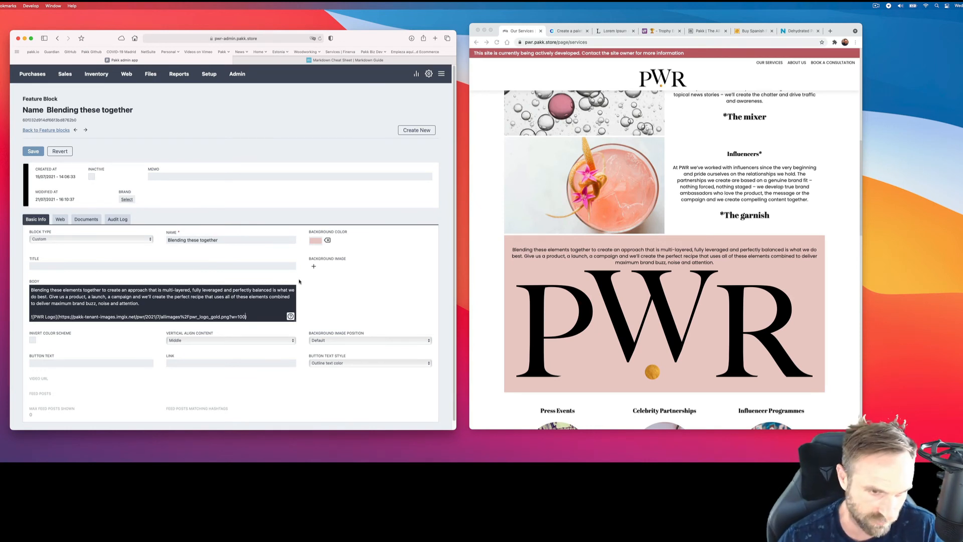
pyautogui.click(33, 151)
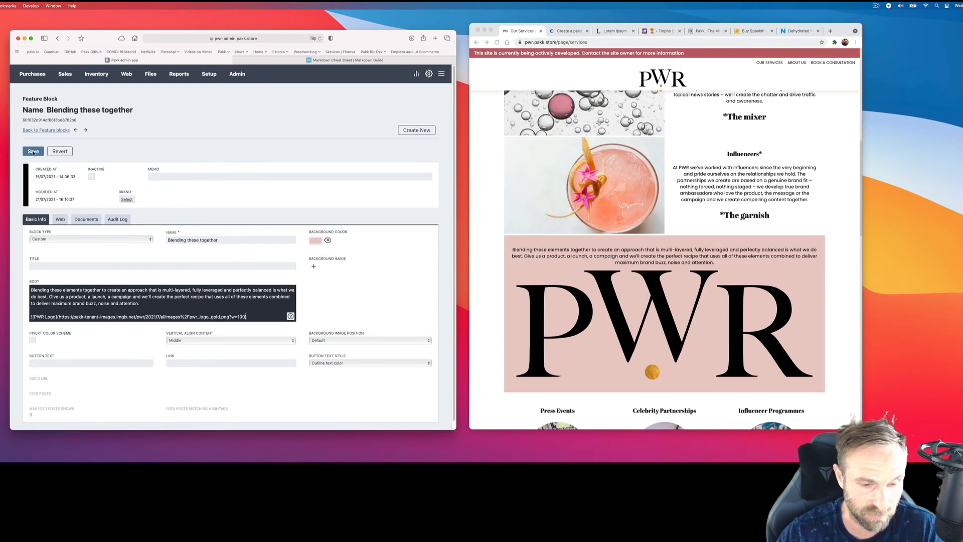
# Reload the Our Services page and examine the logo in the pink block and the circular service images below it.
pyautogui.click(505, 271)
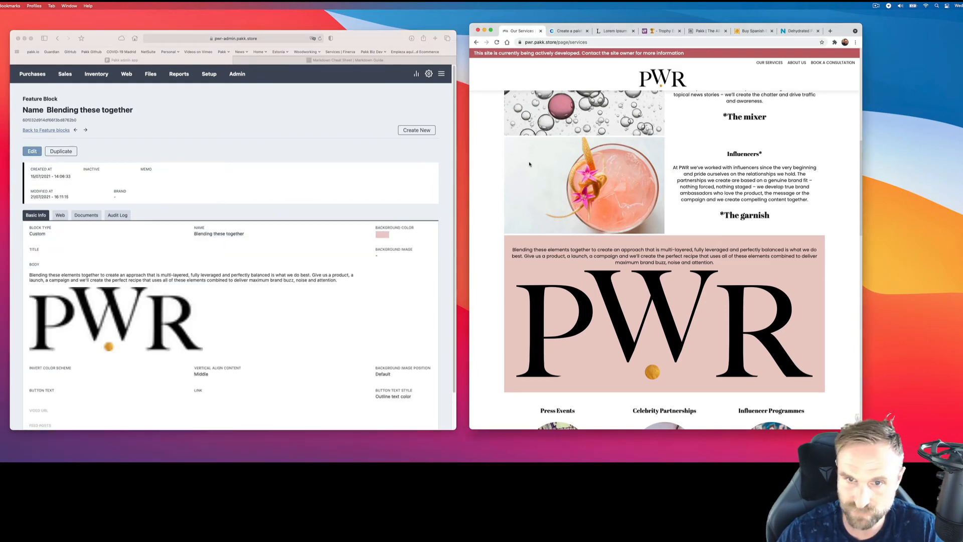
pyautogui.press('super+r')
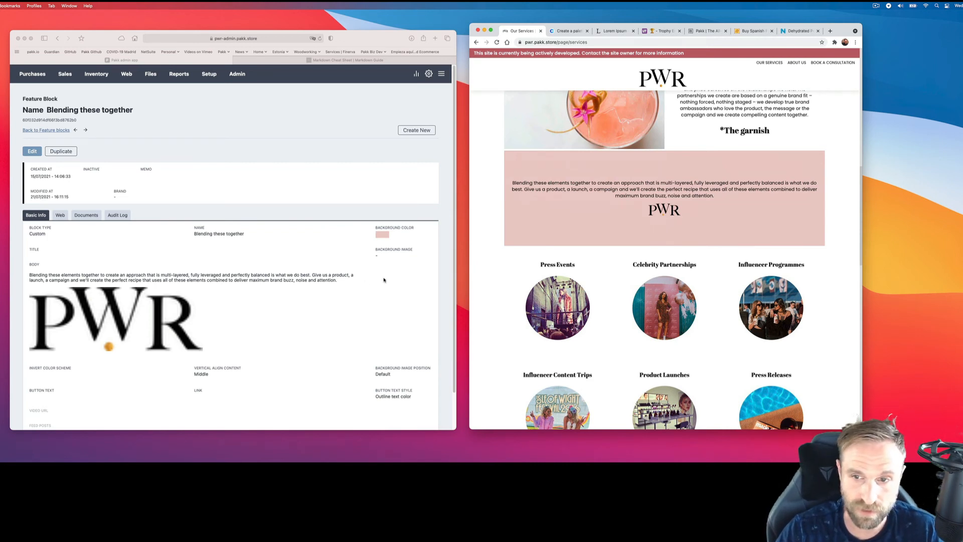
pyautogui.scroll(-5, 640, 273)
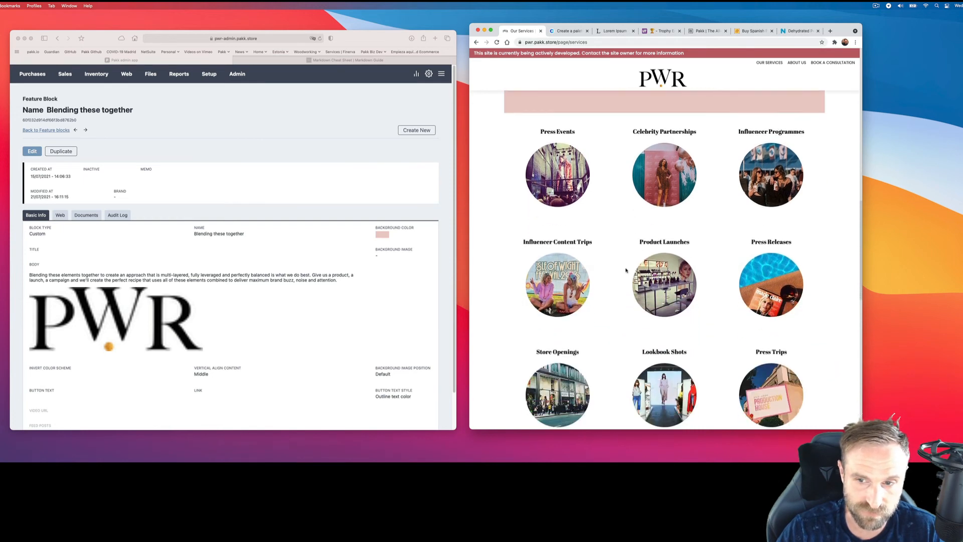
pyautogui.scroll(1, 674, 375)
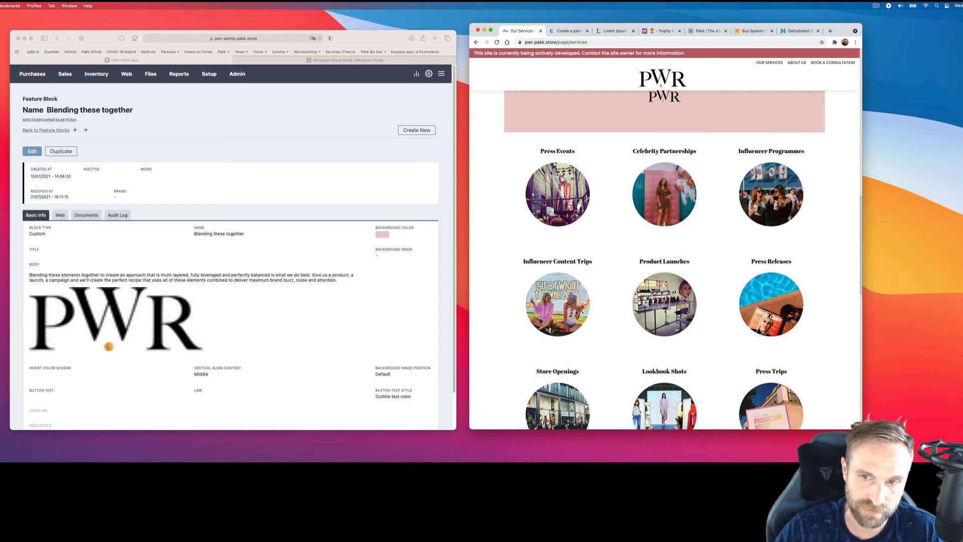
pyautogui.scroll(1, 546, 159)
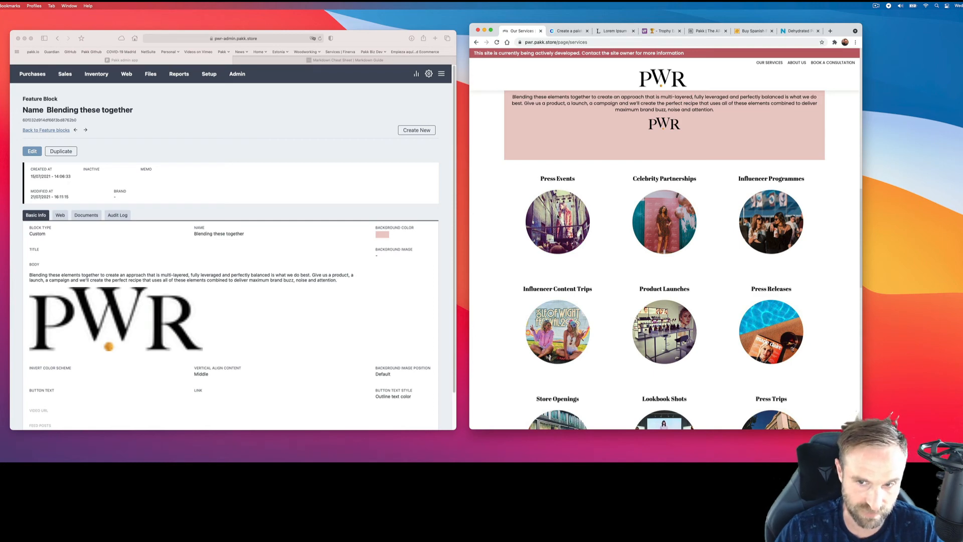
# Open the Press Events record from the feature blocks list and compare its title with the heading on the Our Services page.
pyautogui.click(295, 180)
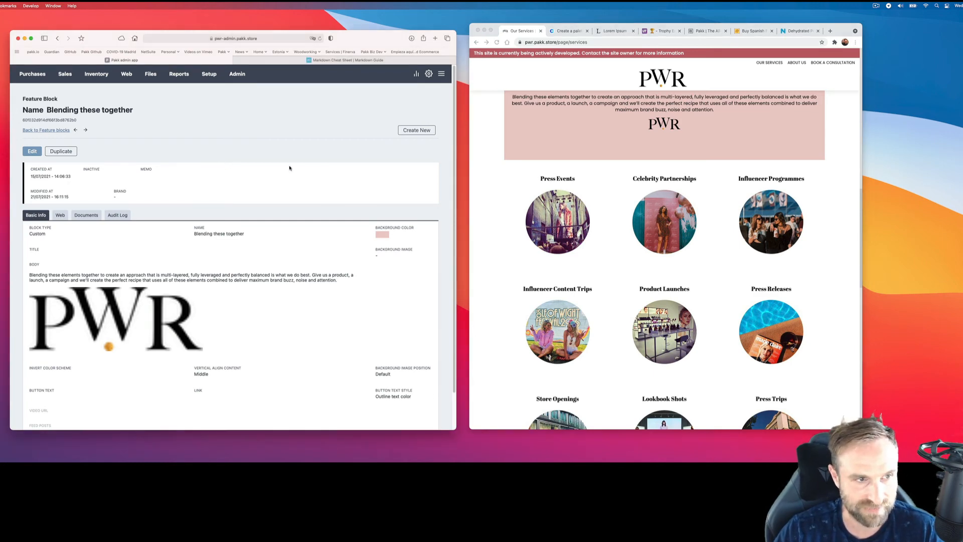
pyautogui.click(59, 130)
pyautogui.scroll(-5, 204, 237)
pyautogui.scroll(-10, 204, 237)
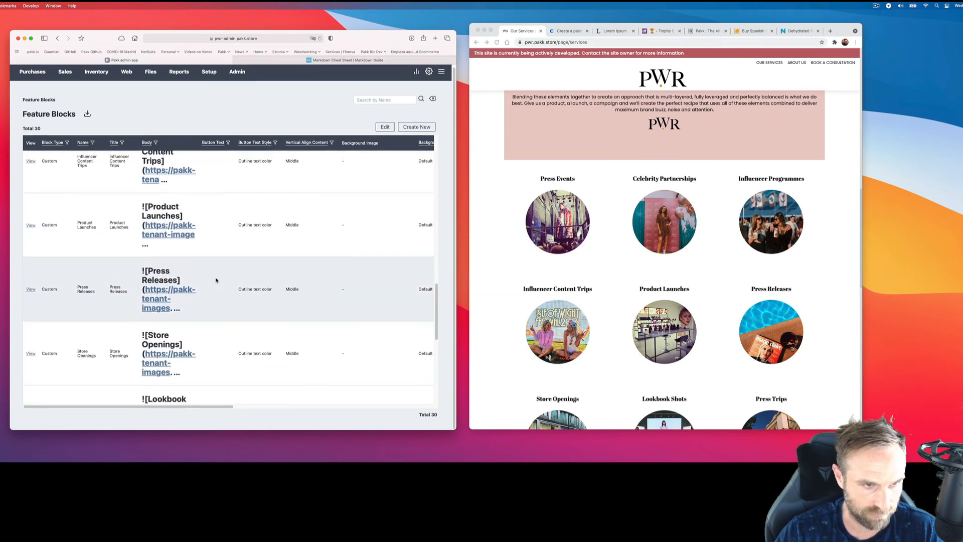
pyautogui.scroll(8, 217, 280)
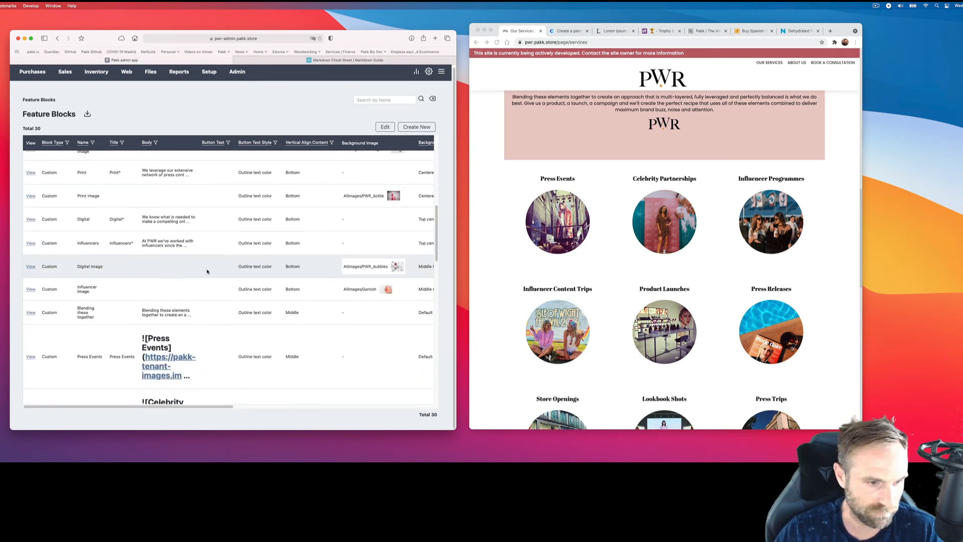
pyautogui.click(32, 358)
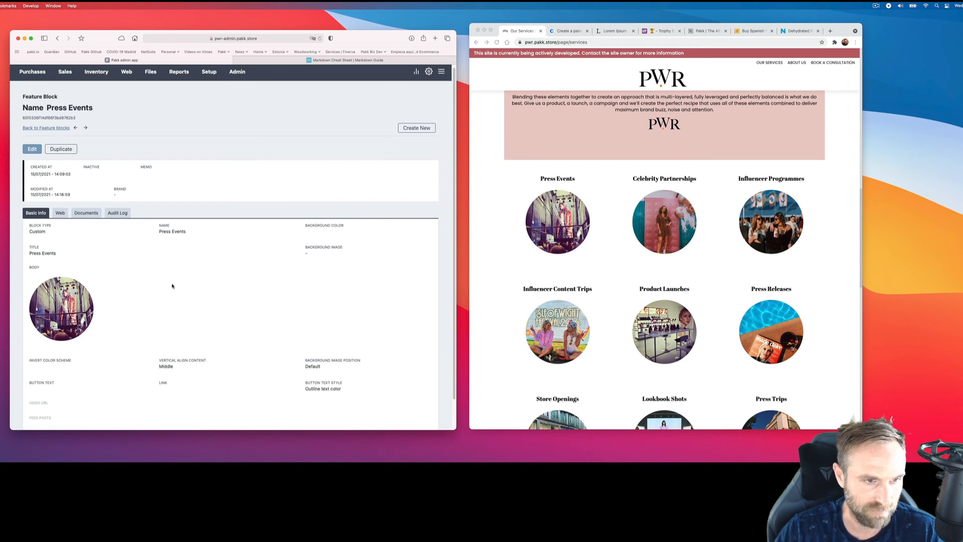
pyautogui.scroll(-1, 172, 283)
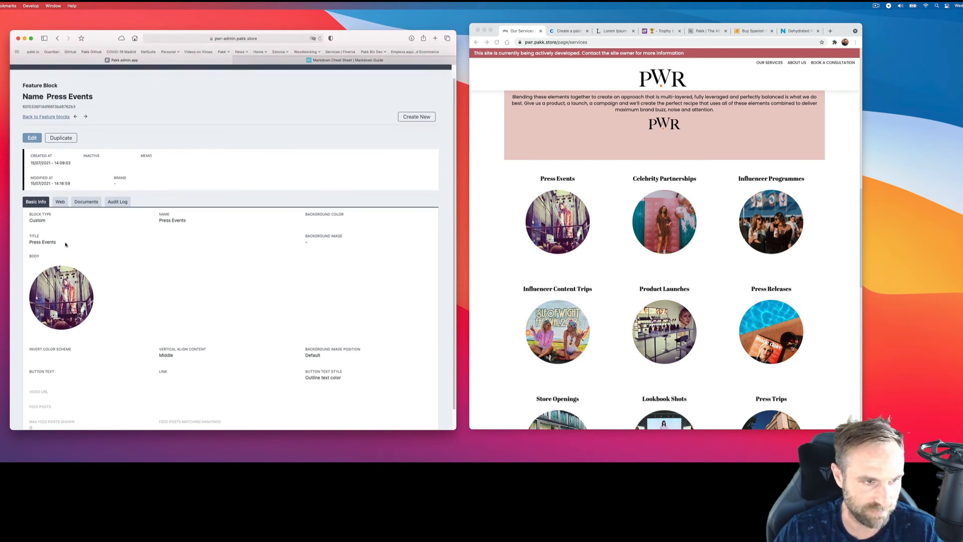
pyautogui.moveTo(57, 242); pyautogui.dragTo(30, 242)
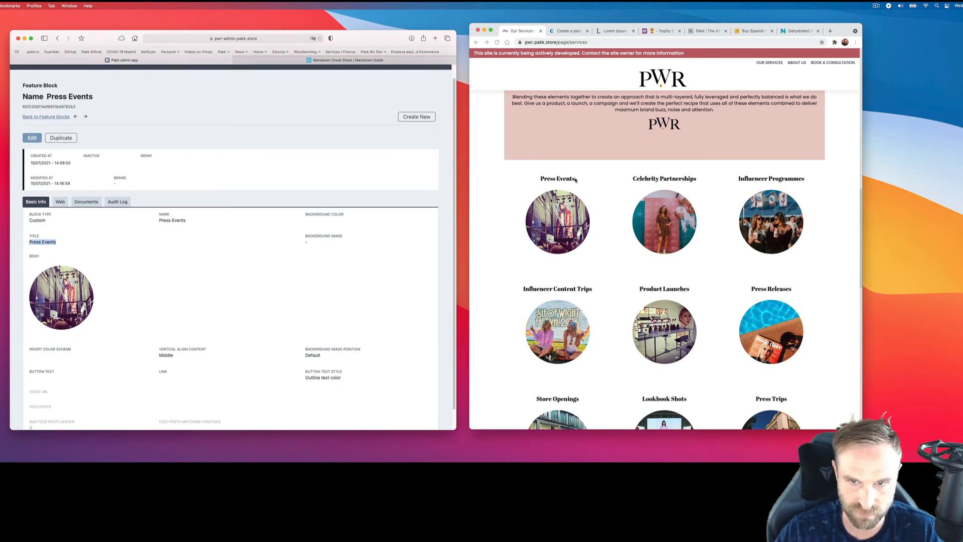
pyautogui.click(546, 179)
# Edit the Press Events block, highlight the mask=ellipse, w=200, h=200 and fit=crop parameters in its body image URL, and leave editing without changes.
pyautogui.click(32, 138)
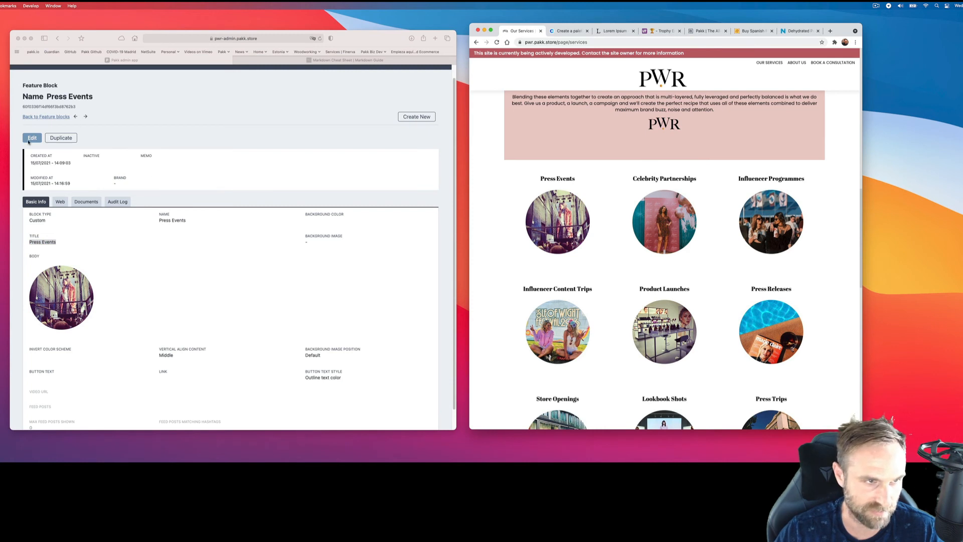
pyautogui.click(175, 290)
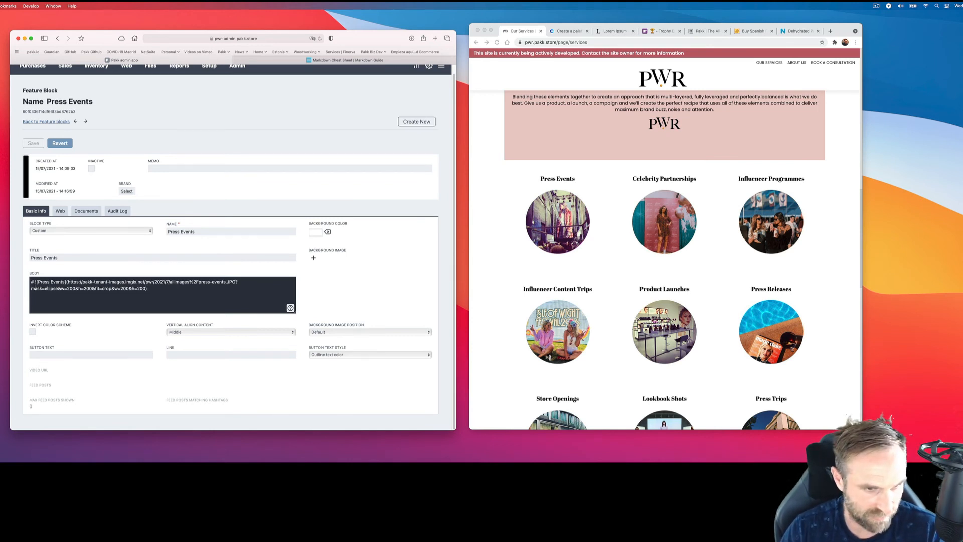
pyautogui.hotkey('shift', 'Right')
pyautogui.hotkey('shift', 'Right')
pyautogui.hotkey('shift', 'Right')
pyautogui.hotkey('shift', 'Right')
pyautogui.hotkey('shift', 'Right')
pyautogui.hotkey('shift', 'Right')
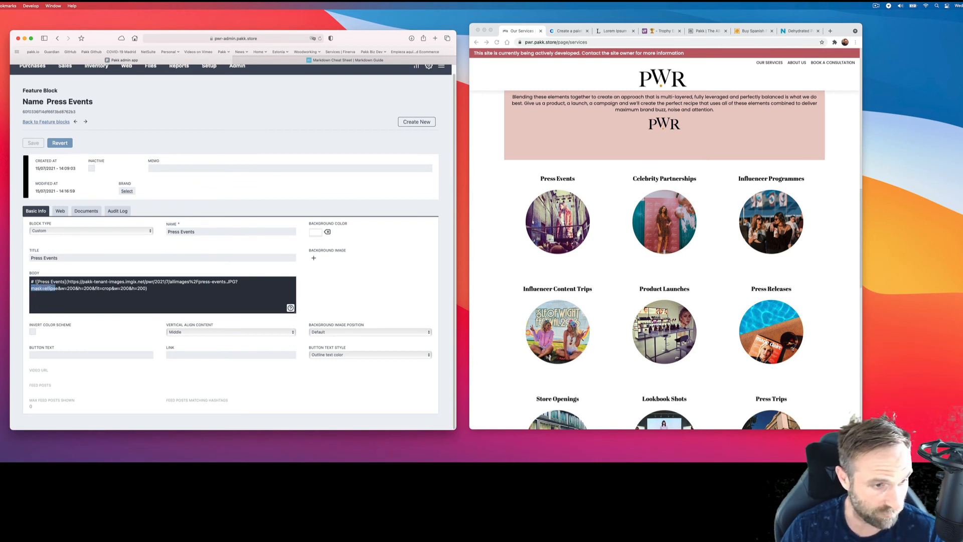
pyautogui.hotkey('shift', 'Right')
pyautogui.hotkey('shift', 'Right')
pyautogui.hotkey('shift', 'Right')
pyautogui.hotkey('shift', 'Right')
pyautogui.hotkey('shift', 'Right')
pyautogui.hotkey('shift', 'Right')
pyautogui.hotkey('shift', 'Right')
pyautogui.hotkey('shift', 'Right')
pyautogui.hotkey('shift', 'Right')
pyautogui.hotkey('shift', 'Right')
pyautogui.hotkey('shift', 'Right')
pyautogui.hotkey('shift', 'Right')
pyautogui.hotkey('shift', 'Right')
pyautogui.hotkey('shift', 'Right')
pyautogui.hotkey('shift', 'Right')
pyautogui.hotkey('shift', 'Right')
pyautogui.hotkey('shift', 'Right')
pyautogui.hotkey('shift', 'Right')
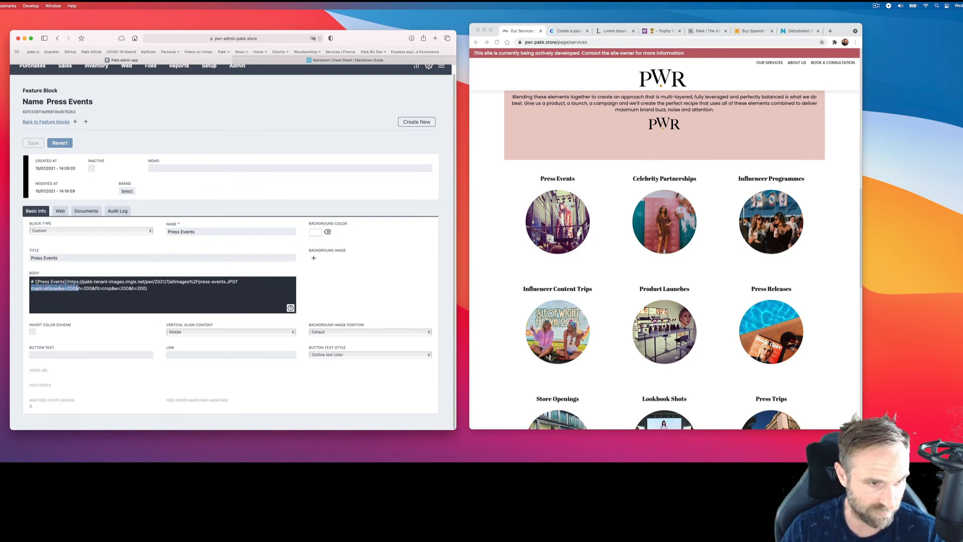
pyautogui.hotkey('shift', 'Right')
pyautogui.hotkey('shift', 'Right')
pyautogui.hotkey('shift', 'Right')
pyautogui.hotkey('shift', 'Right')
pyautogui.hotkey('shift', 'Right')
pyautogui.hotkey('shift', 'Right')
pyautogui.hotkey('shift', 'Right')
pyautogui.hotkey('shift', 'Right')
pyautogui.hotkey('shift', 'Right')
pyautogui.hotkey('shift', 'Right')
pyautogui.hotkey('shift', 'Right')
pyautogui.hotkey('shift', 'Right')
pyautogui.hotkey('shift', 'Right')
pyautogui.hotkey('shift', 'Right')
pyautogui.hotkey('shift', 'Right')
pyautogui.hotkey('shift', 'Right')
pyautogui.hotkey('shift', 'Right')
pyautogui.hotkey('shift', 'Right')
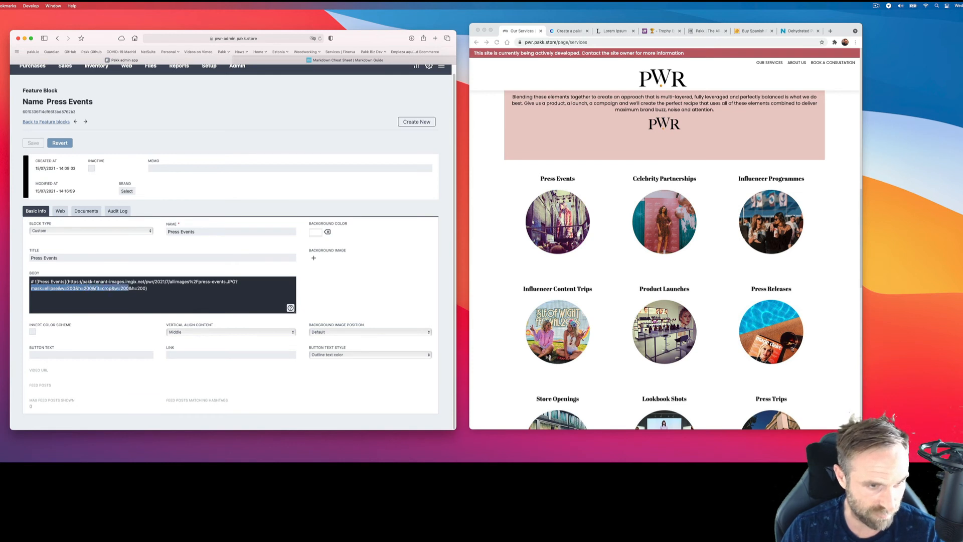
pyautogui.press('Left')
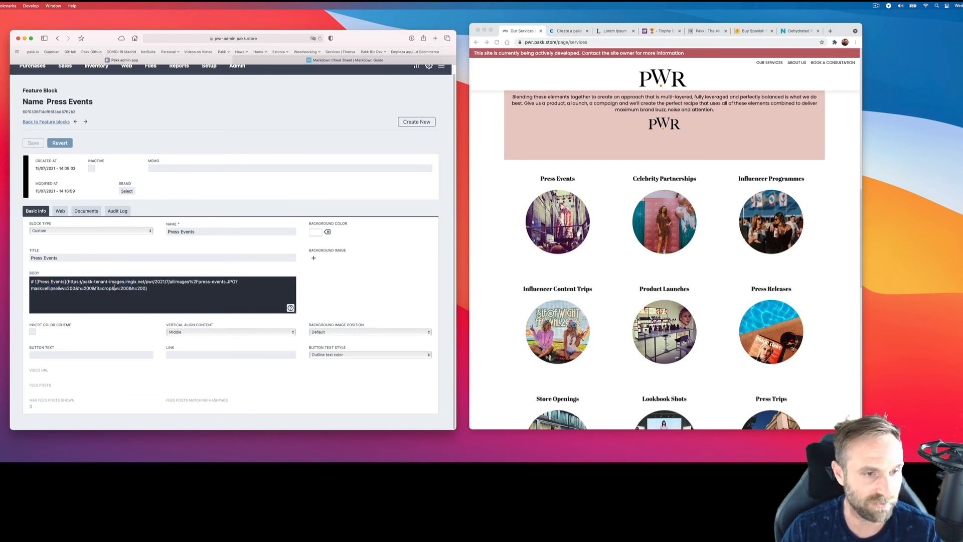
pyautogui.press('Right')
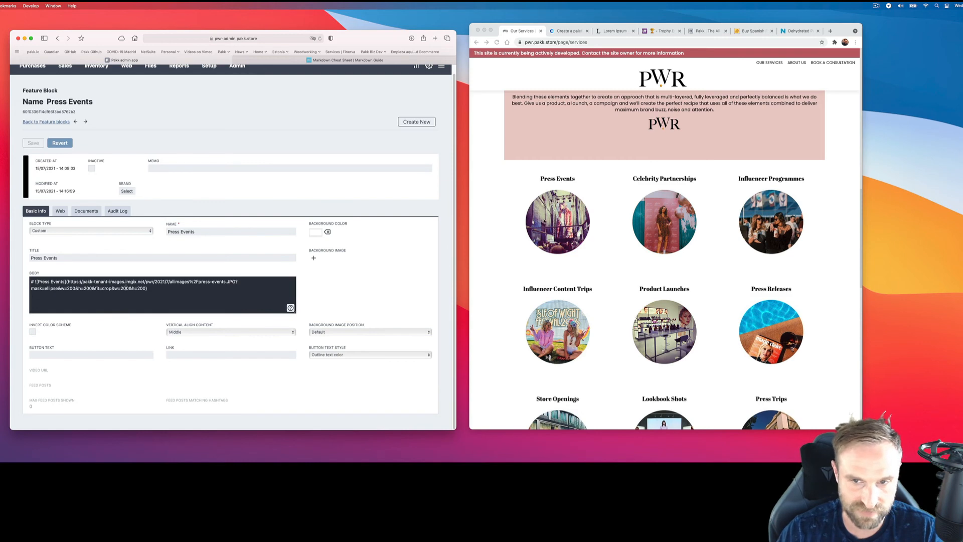
pyautogui.scroll(-5, 665, 259)
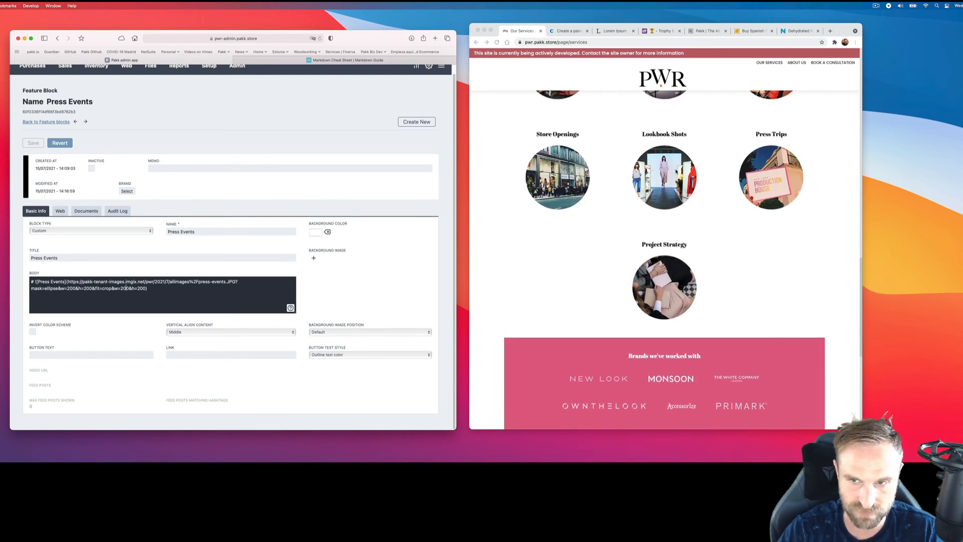
pyautogui.scroll(2, 666, 259)
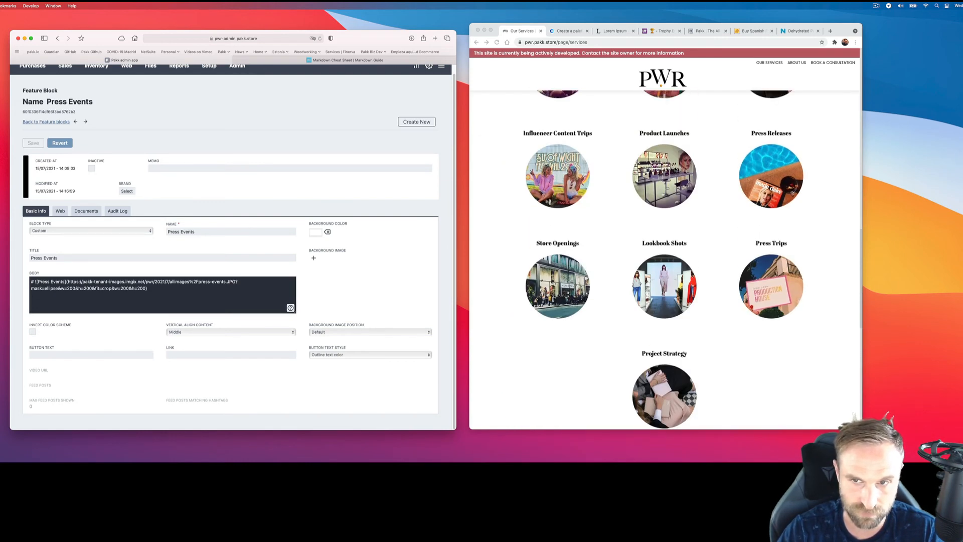
pyautogui.click(60, 143)
# View the pink Brands we've worked with section on the Our Services page and open its record from the feature blocks list.
pyautogui.scroll(-1, 669, 310)
pyautogui.scroll(-6, 668, 310)
pyautogui.scroll(2, 663, 251)
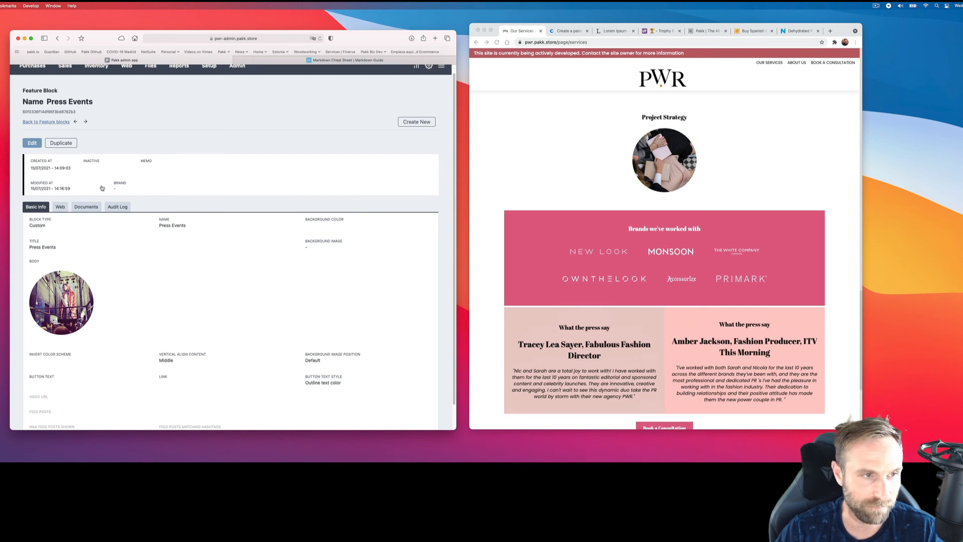
pyautogui.click(46, 122)
pyautogui.scroll(-3, 192, 245)
pyautogui.scroll(-10, 192, 246)
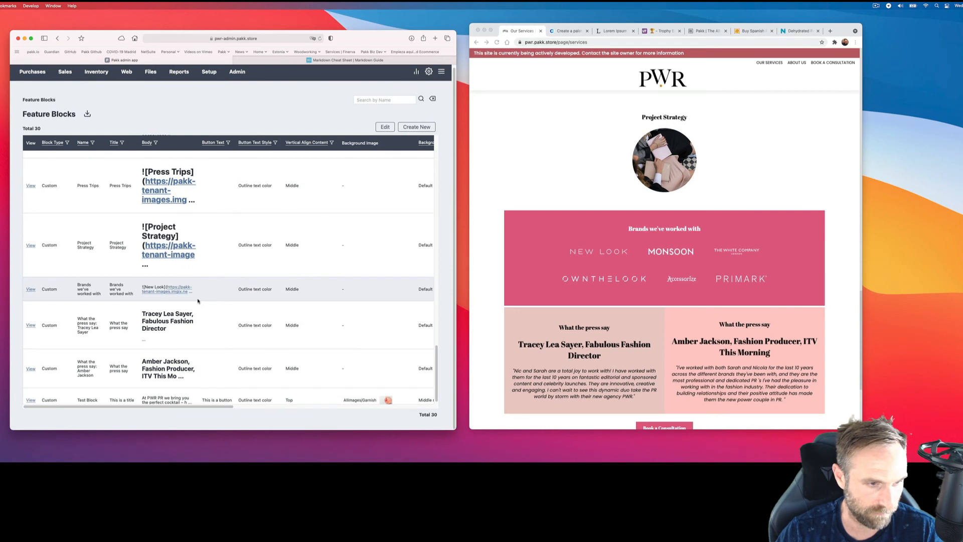
pyautogui.click(30, 289)
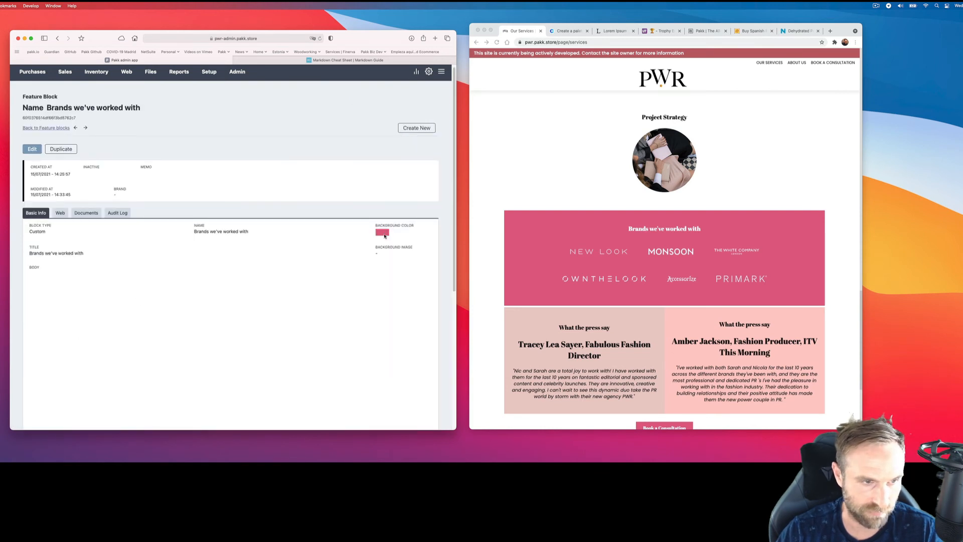
# Open the Brands we've worked with block for editing, enlarge the body field and highlight pad=30 in the first logo's image URL.
pyautogui.click(32, 148)
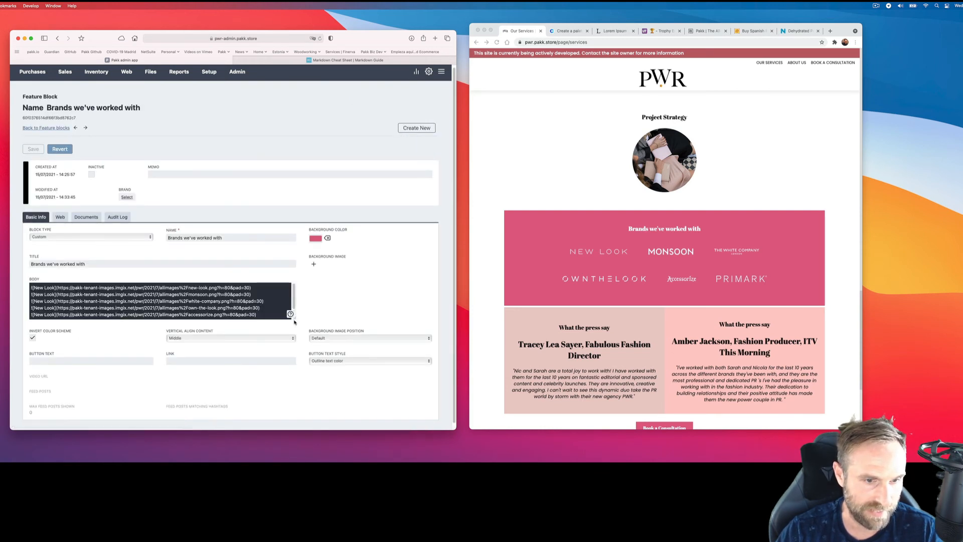
pyautogui.moveTo(295, 318); pyautogui.dragTo(295, 359)
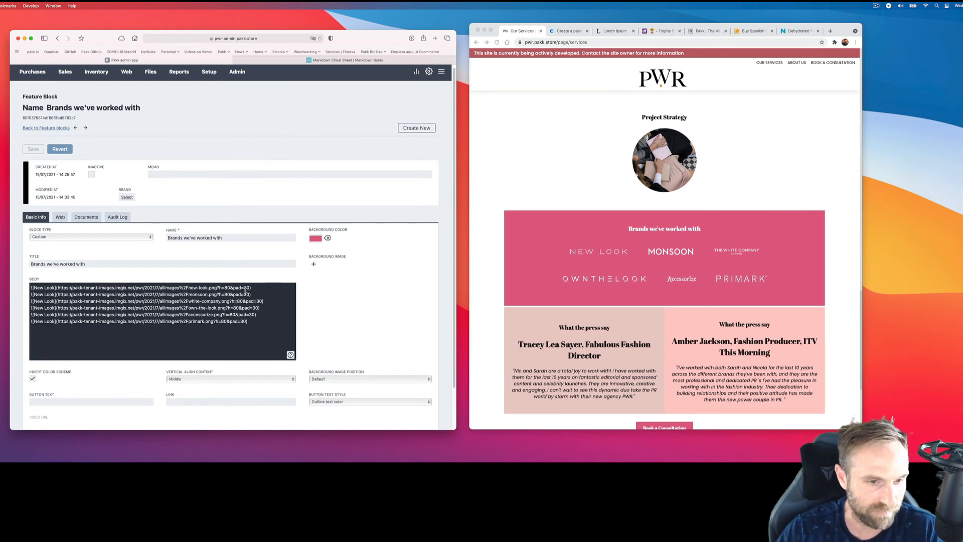
pyautogui.moveTo(233, 288); pyautogui.dragTo(249, 288)
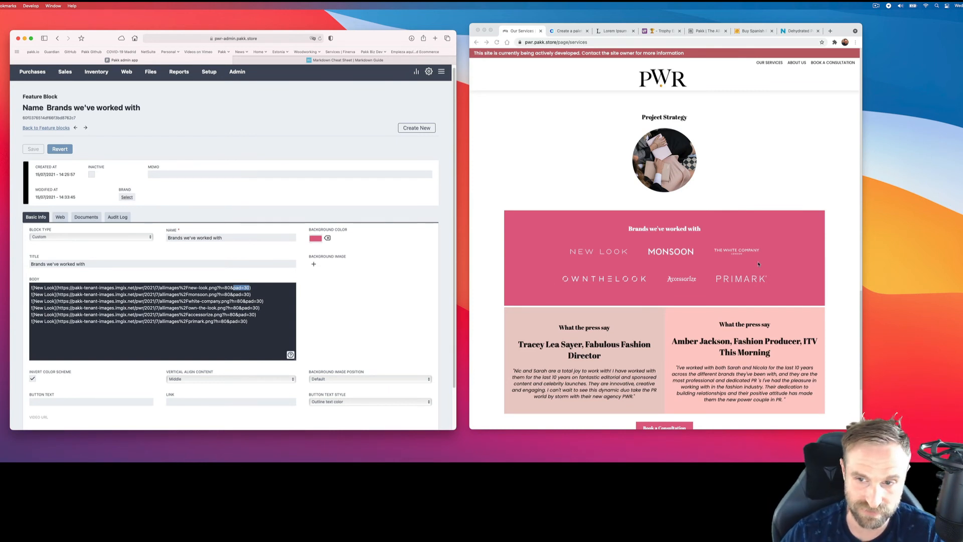
# Narrow and partly widen the storefront browser window to examine how the brand logos reflow, and view the press quotes and footer.
pyautogui.click(805, 227)
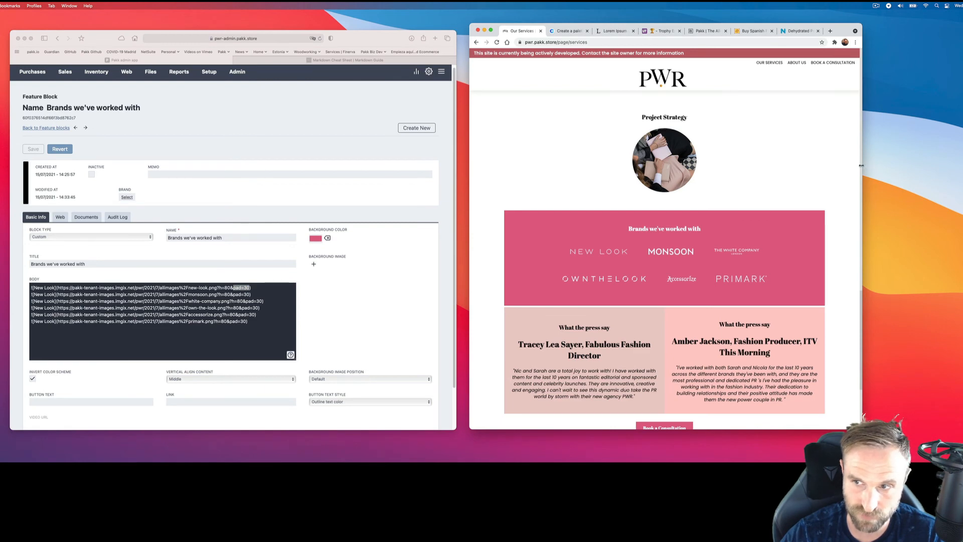
pyautogui.moveTo(862, 168); pyautogui.dragTo(695, 176)
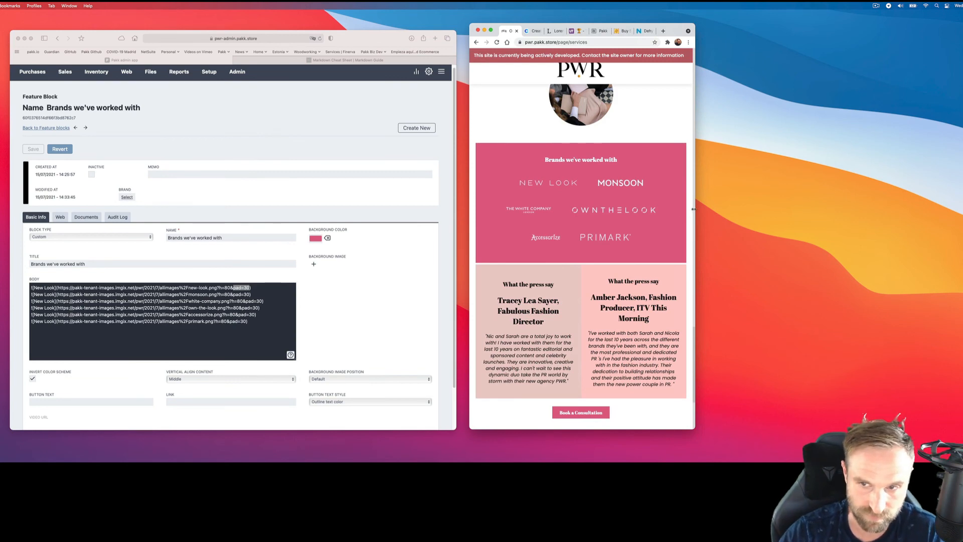
pyautogui.moveTo(694, 209); pyautogui.dragTo(782, 241)
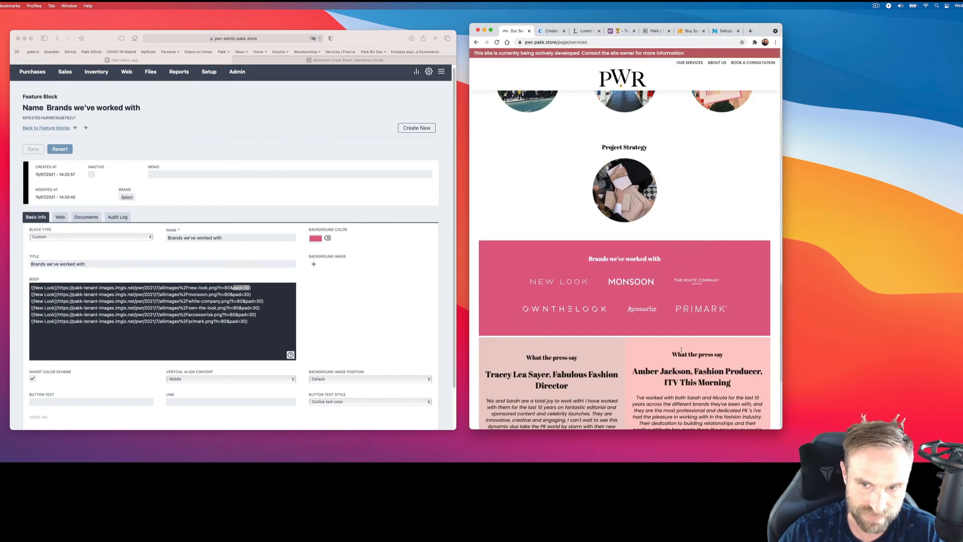
pyautogui.scroll(-5, 592, 297)
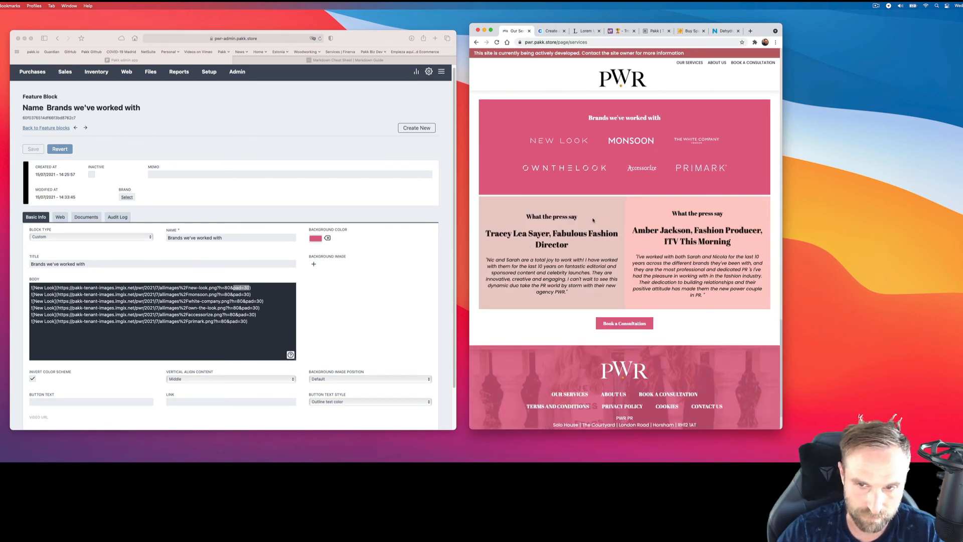
# Review the Our Services page back up to its circular-image blocks, then view the feature blocks on the PWR home page.
pyautogui.scroll(1, 577, 268)
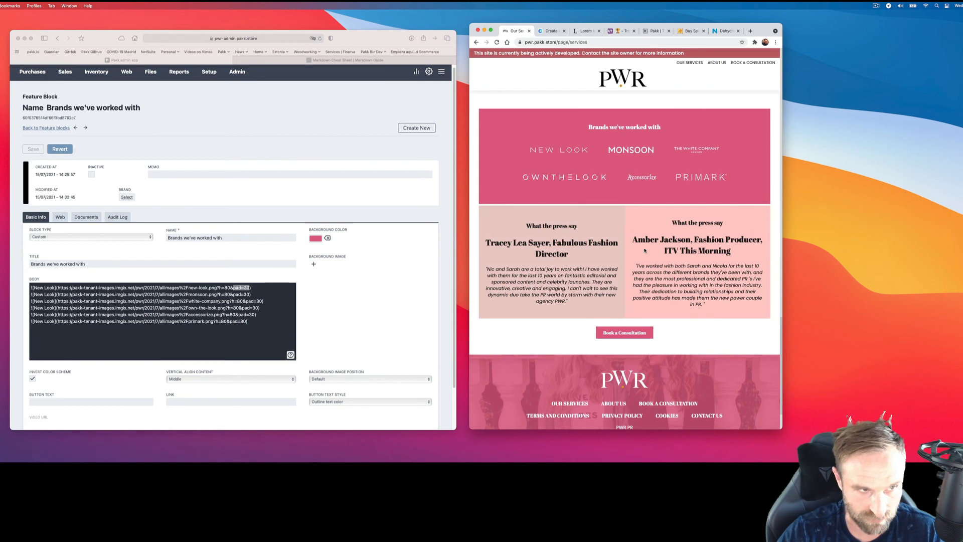
pyautogui.scroll(3, 645, 251)
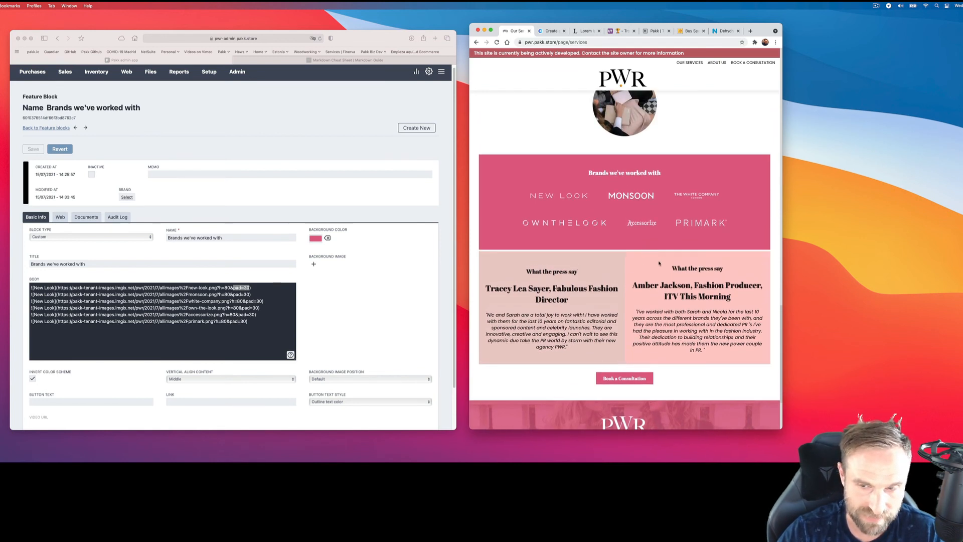
pyautogui.scroll(15, 635, 296)
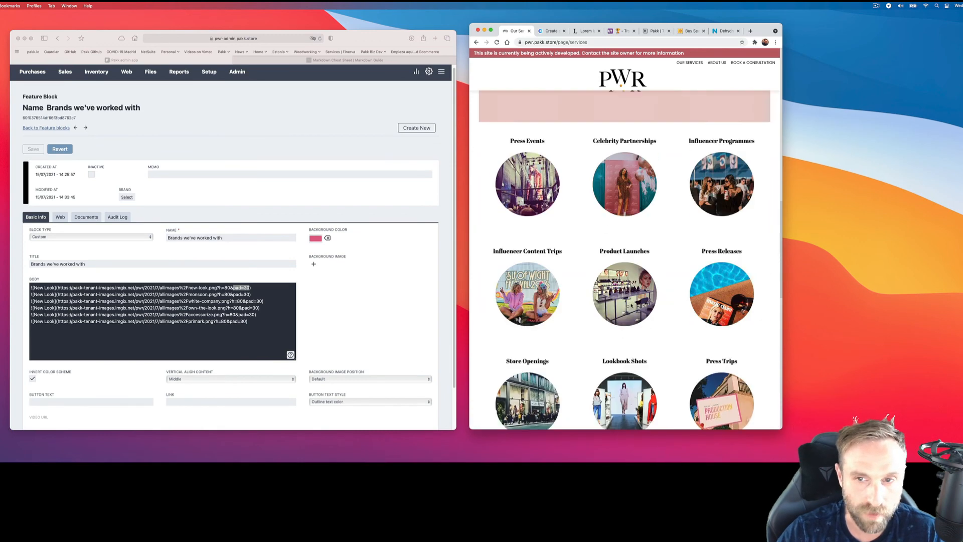
pyautogui.click(620, 83)
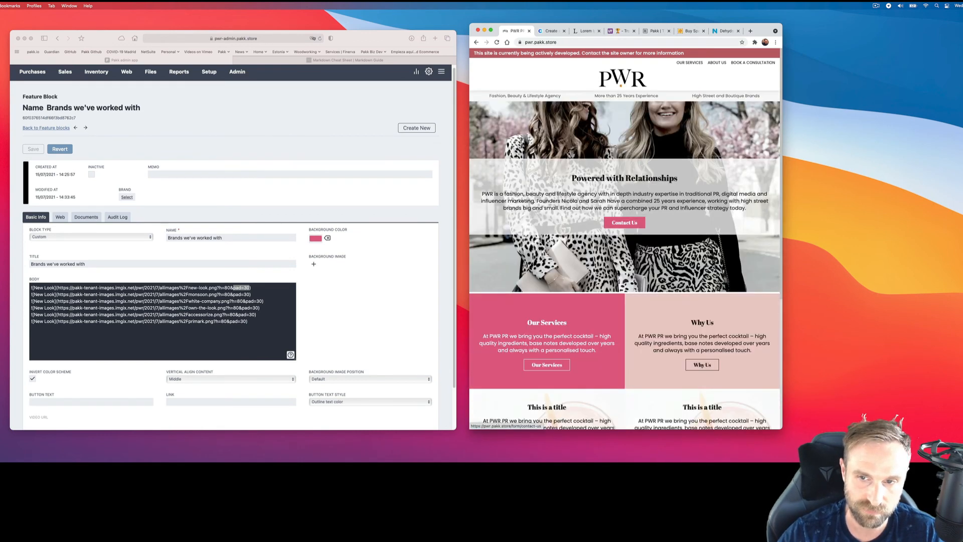
pyautogui.scroll(-5, 649, 261)
pyautogui.scroll(4, 674, 352)
pyautogui.scroll(-2, 668, 354)
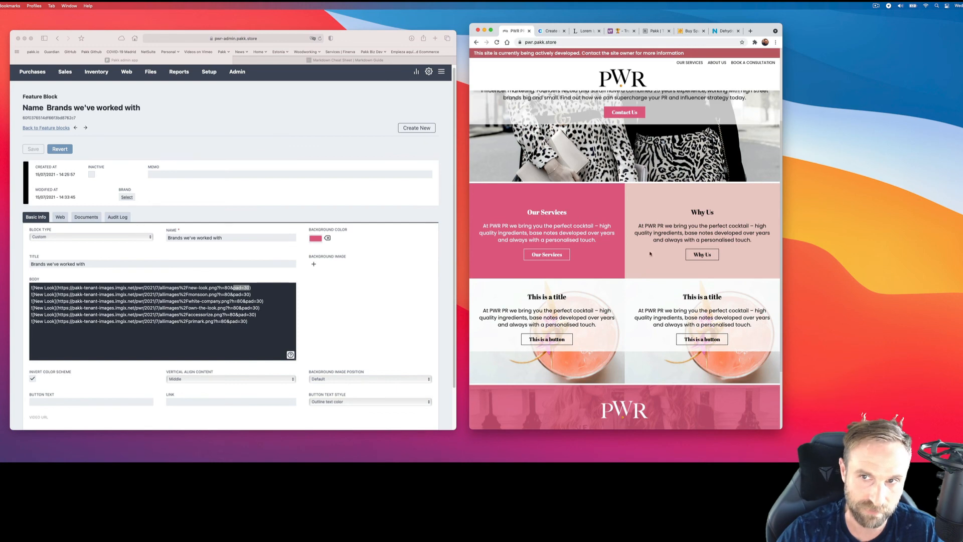
# Switch to the Naku store and examine its home page feature blocks from Why choose Naku? down to the customer testimonial.
pyautogui.click(726, 31)
pyautogui.scroll(-5, 665, 248)
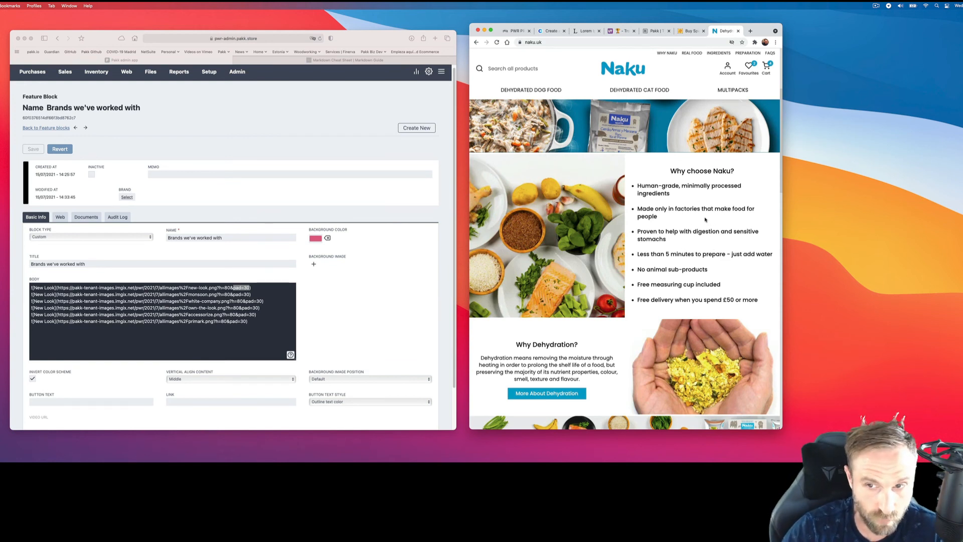
pyautogui.scroll(-2, 708, 217)
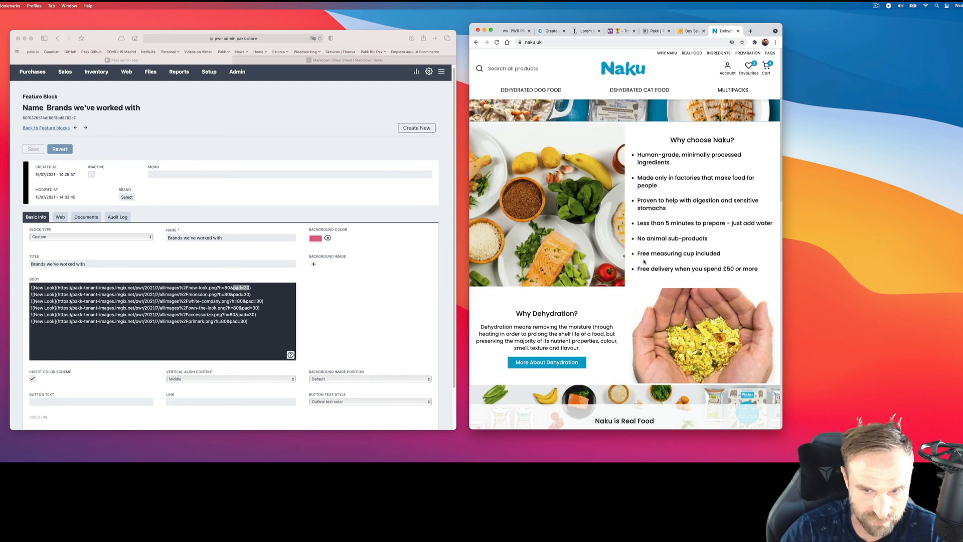
pyautogui.scroll(-3, 646, 260)
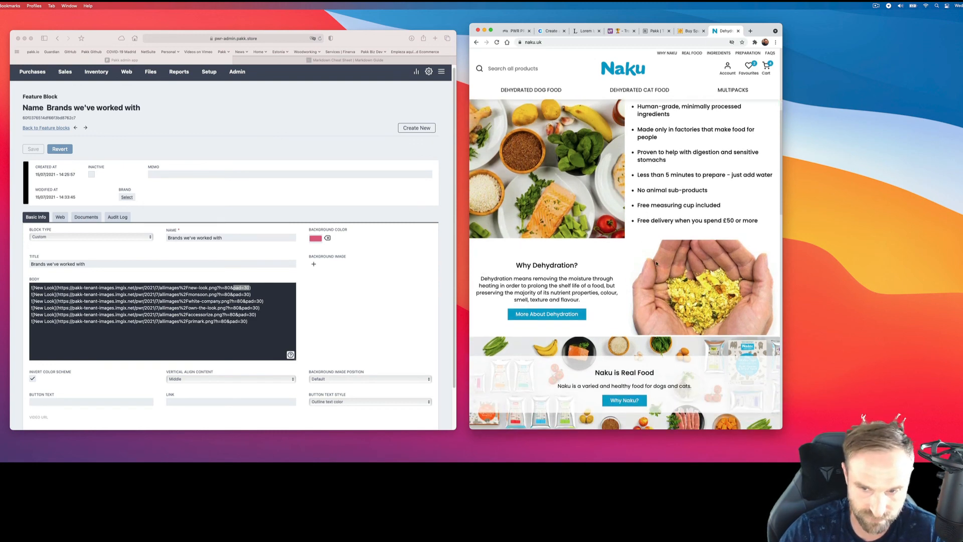
pyautogui.scroll(-4, 656, 263)
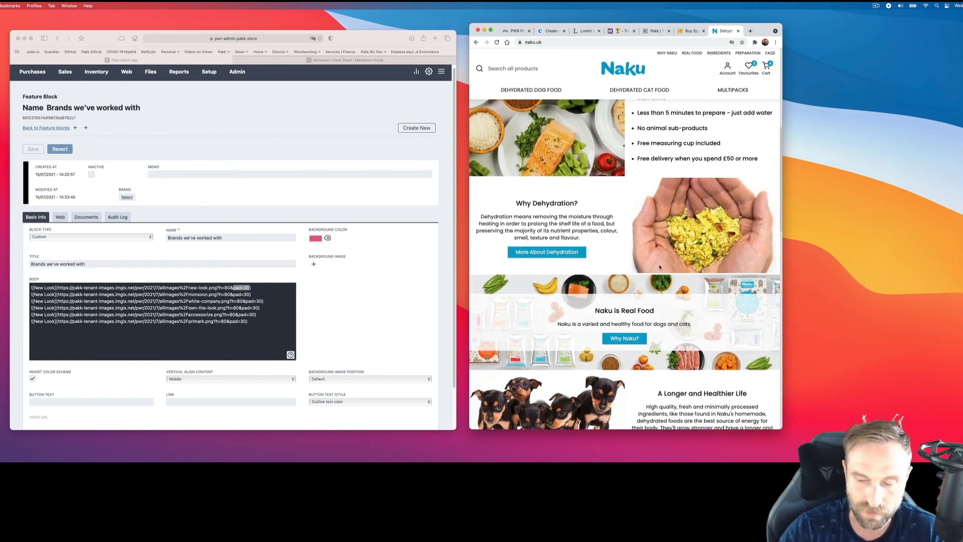
pyautogui.scroll(-3, 660, 268)
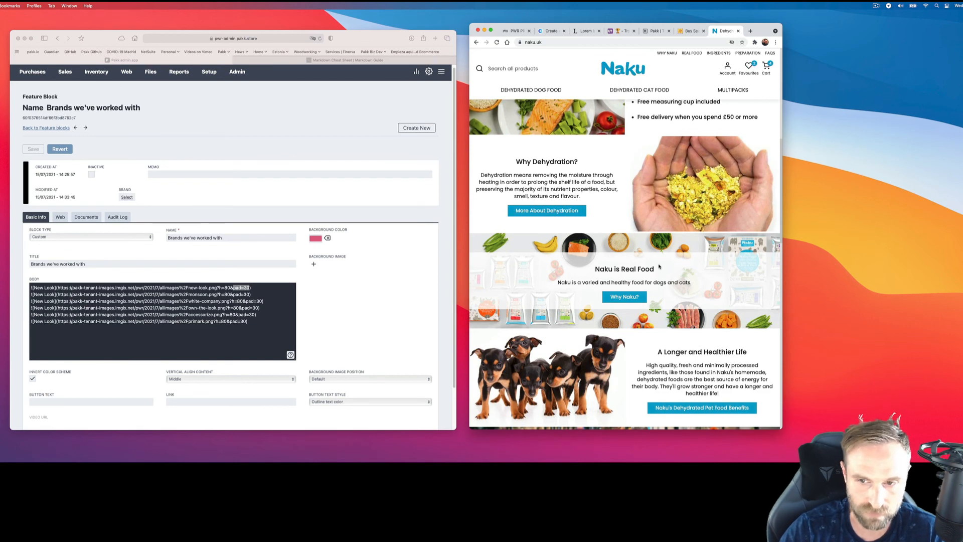
pyautogui.scroll(-7, 620, 297)
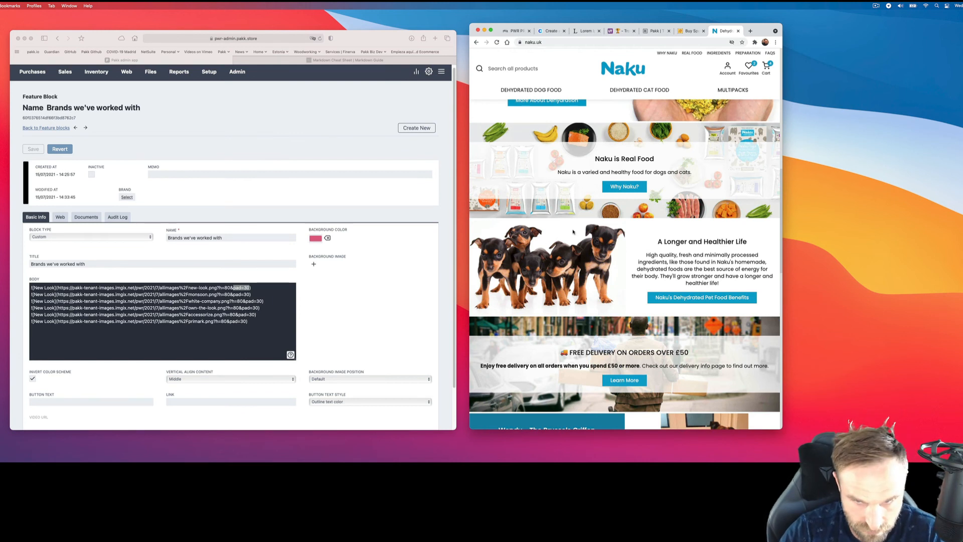
pyautogui.scroll(-5, 618, 311)
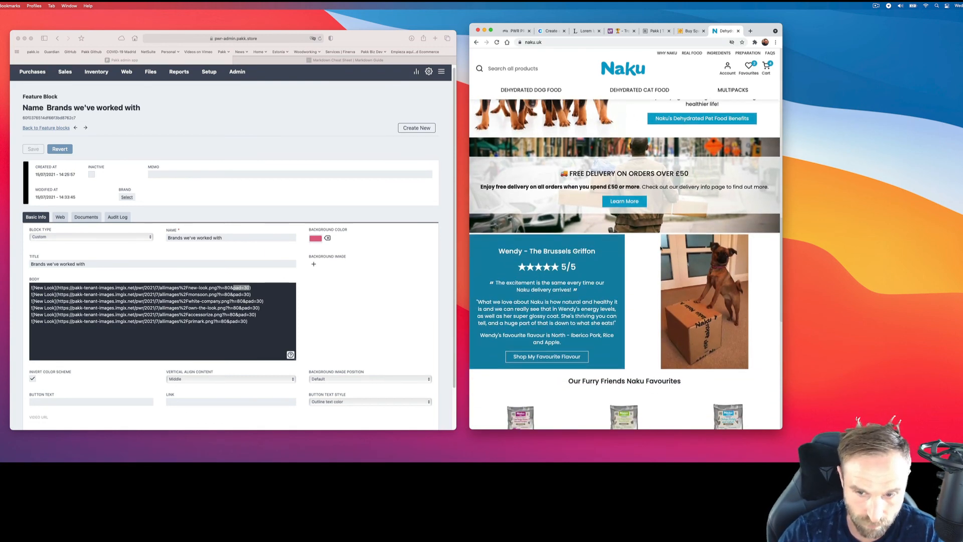
# Re-examine the Naku home page's promotional banner, hero image and side-by-side Why choose Naku? blocks.
pyautogui.scroll(10, 627, 255)
pyautogui.scroll(8, 628, 255)
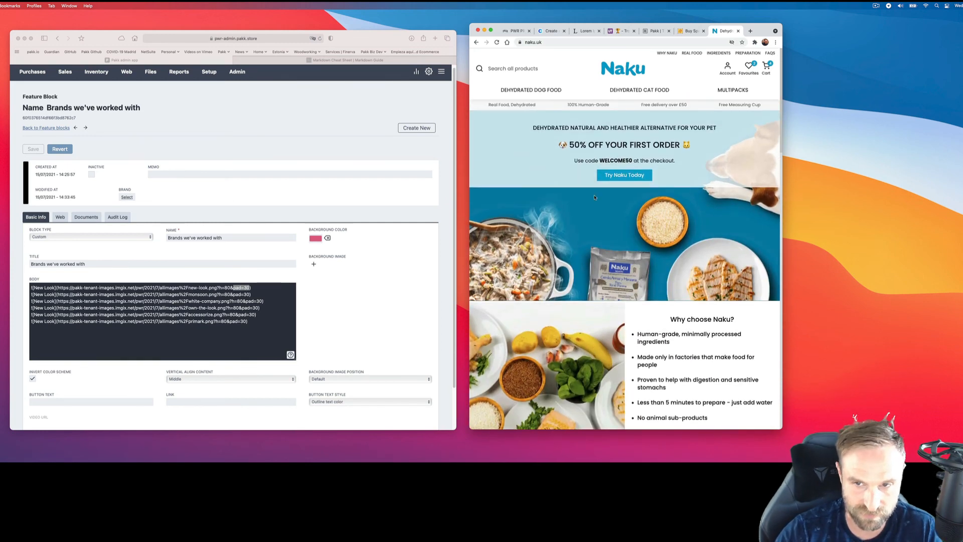
pyautogui.scroll(-2, 702, 311)
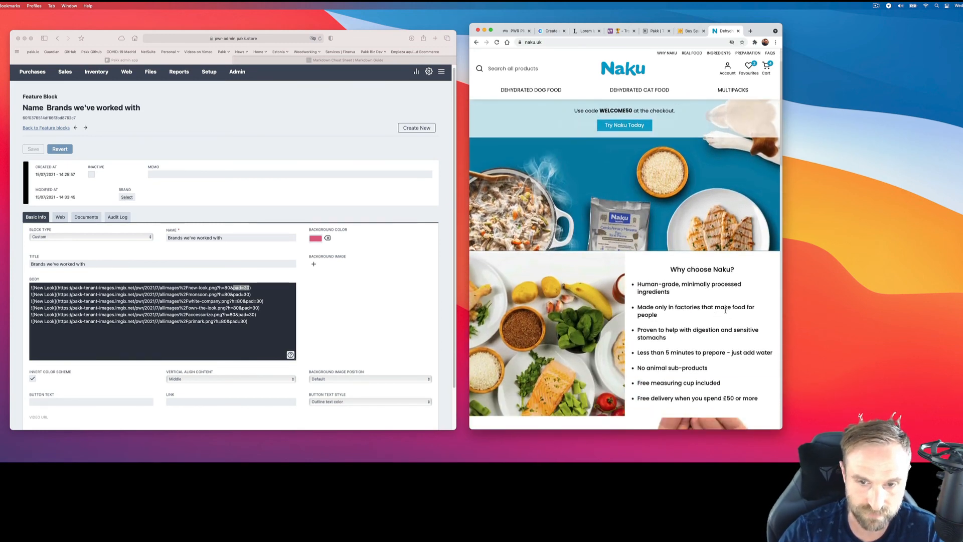
pyautogui.scroll(2, 712, 311)
pyautogui.scroll(-8, 653, 307)
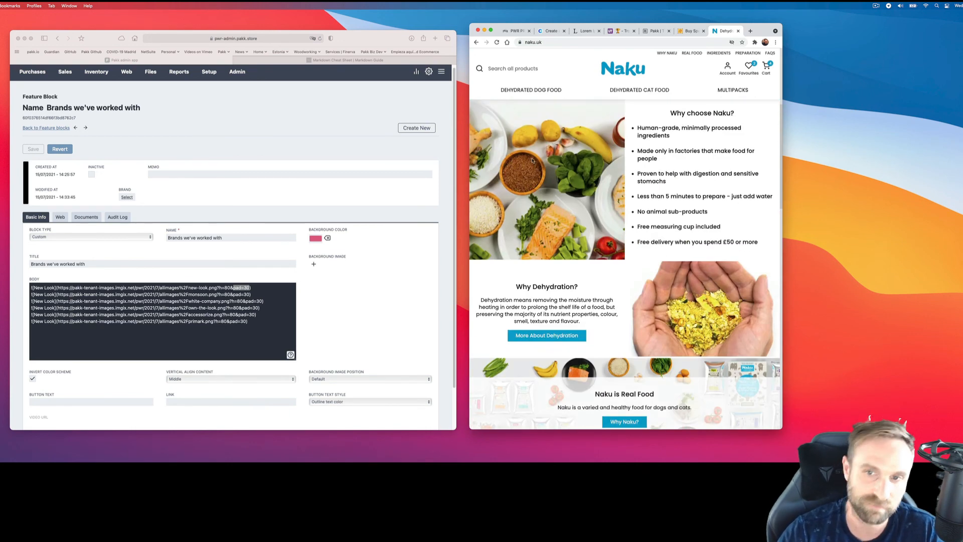
pyautogui.scroll(2, 638, 261)
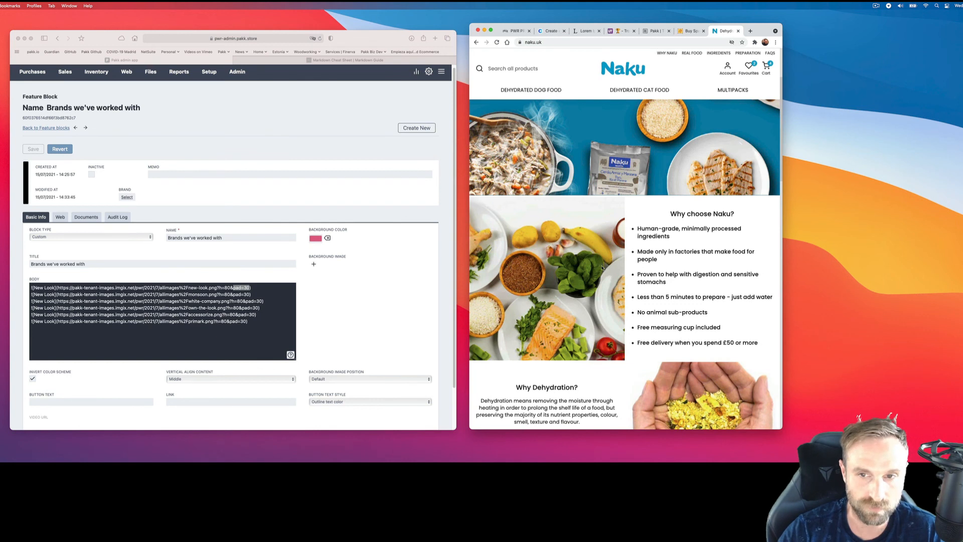
pyautogui.scroll(2, 602, 266)
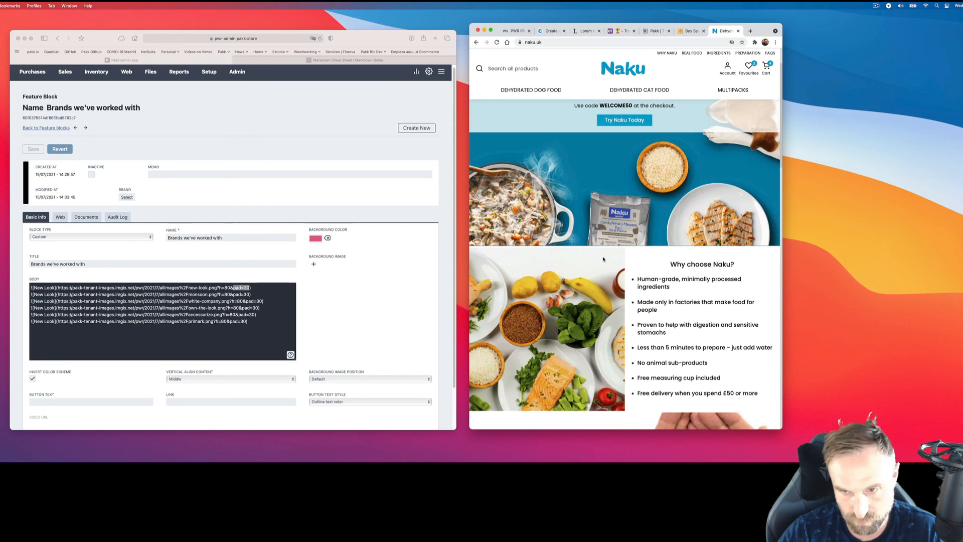
pyautogui.scroll(2, 603, 259)
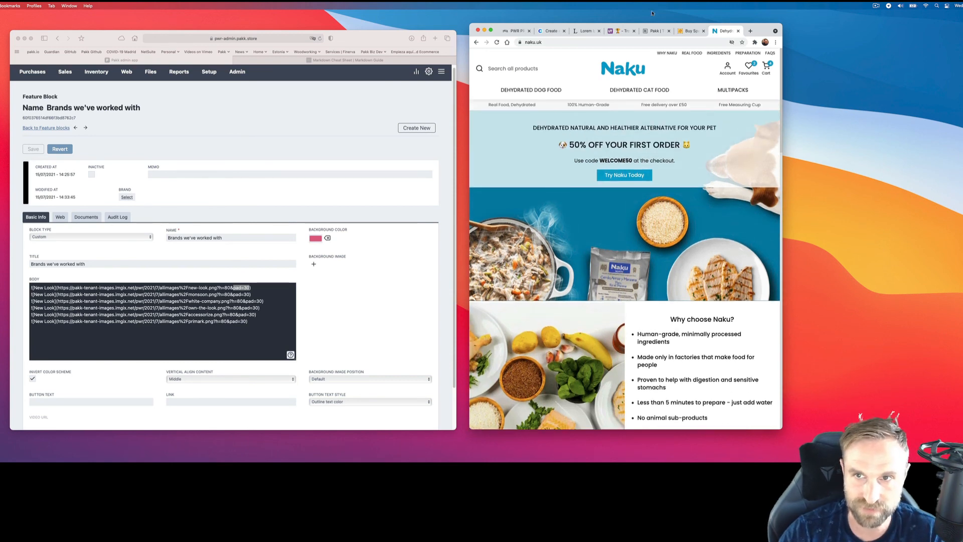
# Return to the PWR store, open its About Us page and highlight the body text from the introduction through the Why we're different list.
pyautogui.click(514, 30)
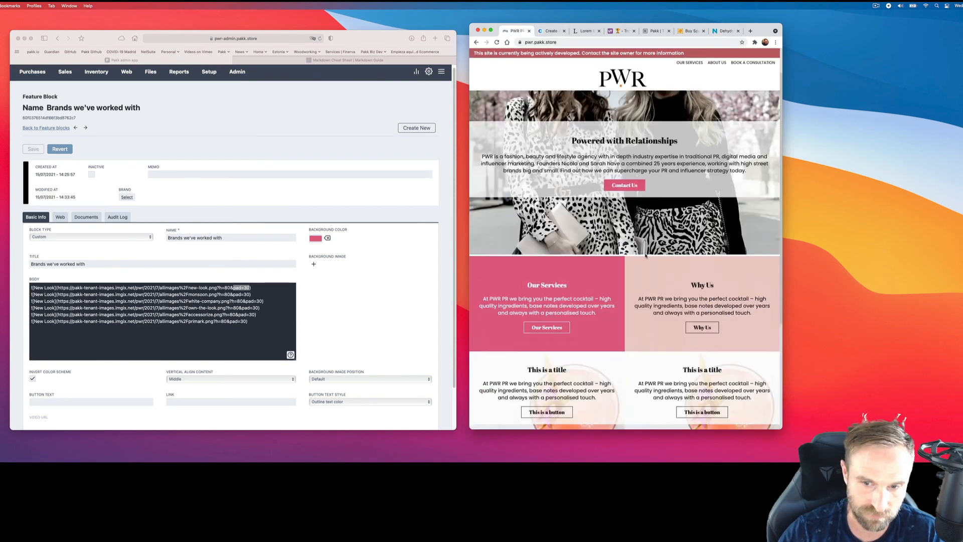
pyautogui.click(717, 62)
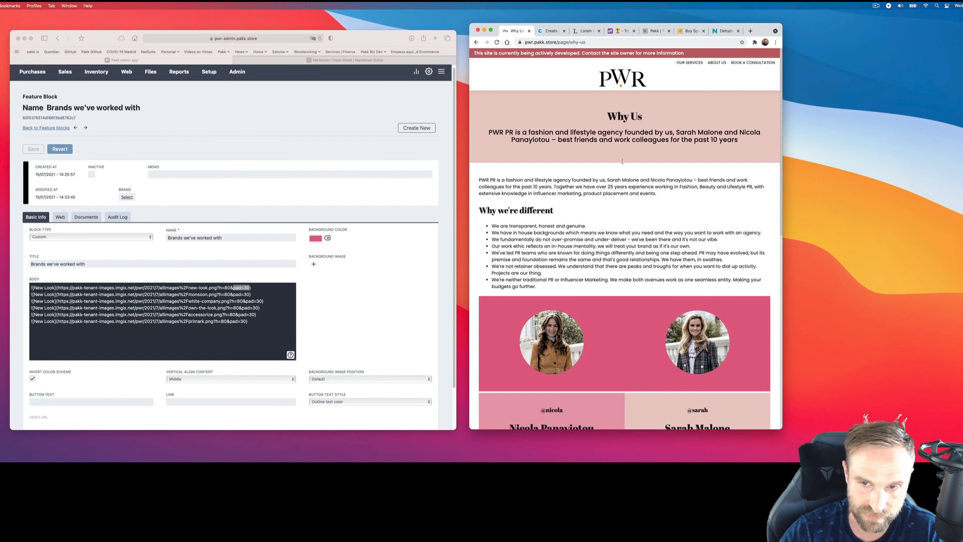
pyautogui.moveTo(549, 289); pyautogui.dragTo(472, 181)
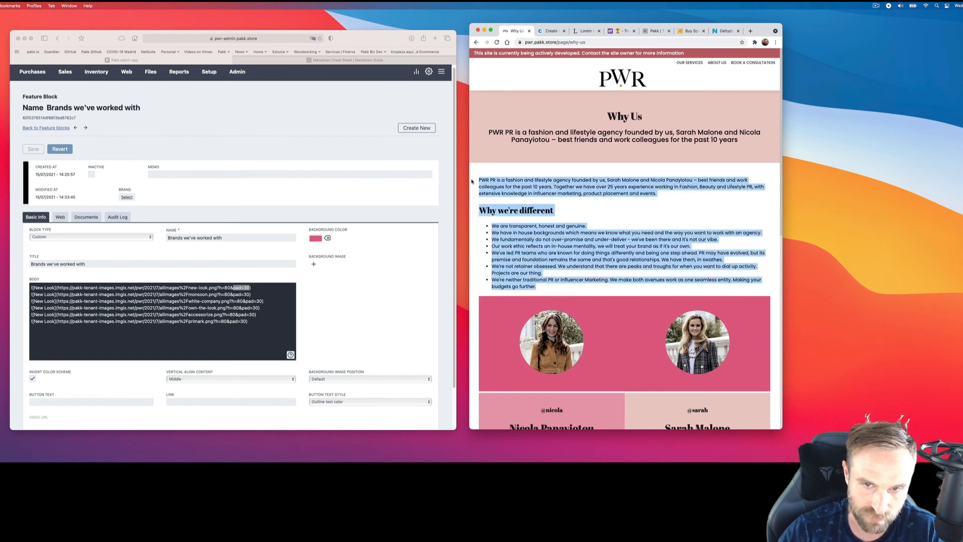
pyautogui.click(544, 283)
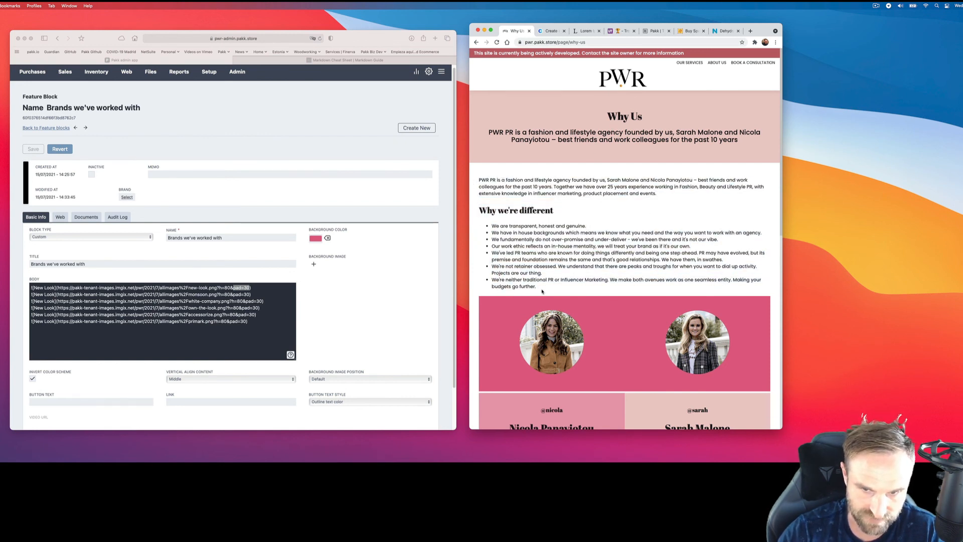
pyautogui.moveTo(542, 290); pyautogui.dragTo(478, 180)
# Widen the storefront browser window slightly and examine the founders' portrait and biography blocks and the Brands we've worked with block.
pyautogui.scroll(-3, 665, 204)
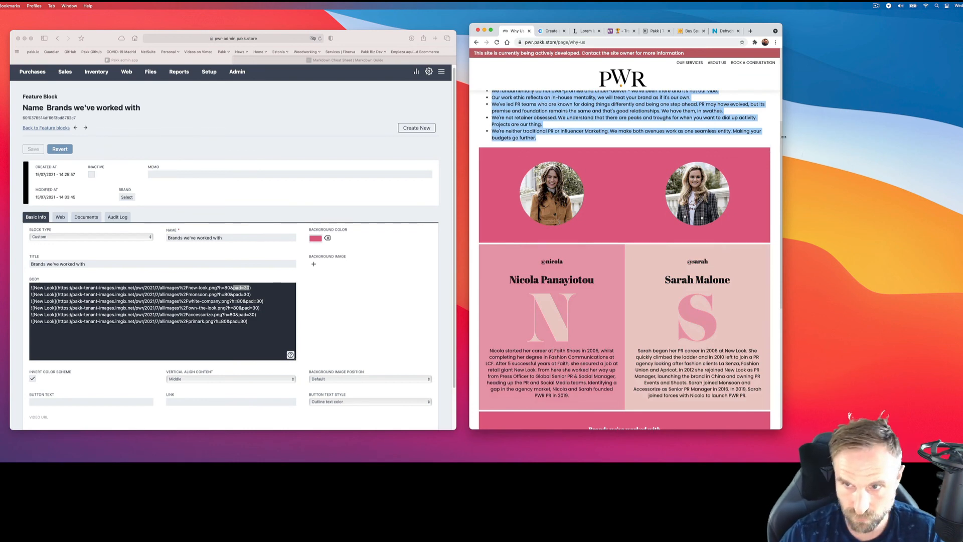
pyautogui.moveTo(784, 137)
pyautogui.mouseDown()
pyautogui.moveTo(640, 134)
pyautogui.moveTo(898, 135)
pyautogui.moveTo(797, 136)
pyautogui.mouseUp()
pyautogui.scroll(-2, 638, 271)
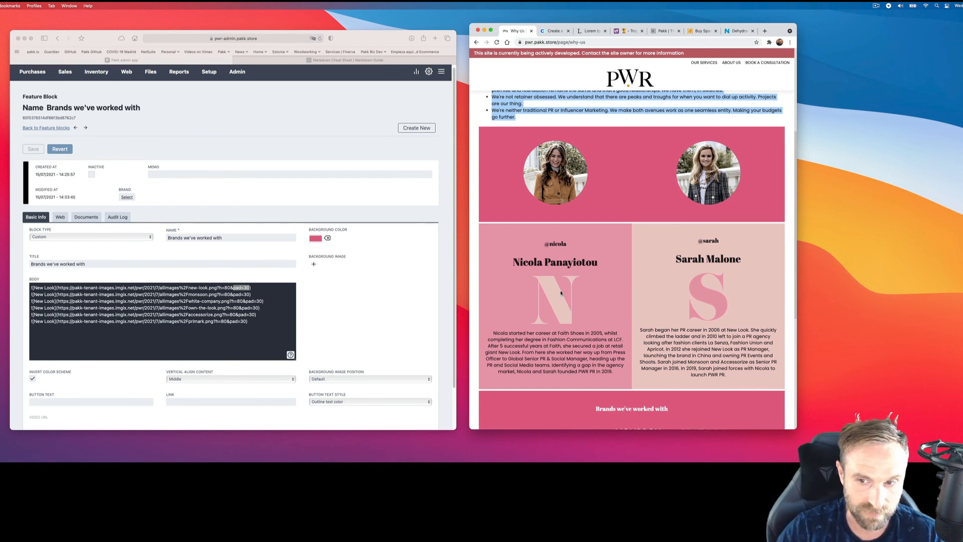
pyautogui.scroll(-1, 561, 293)
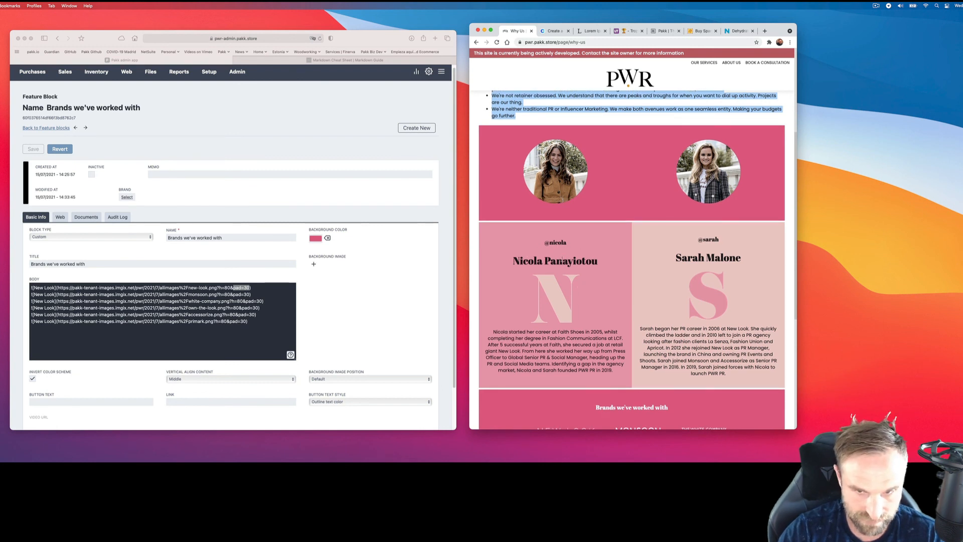
pyautogui.scroll(-1, 621, 321)
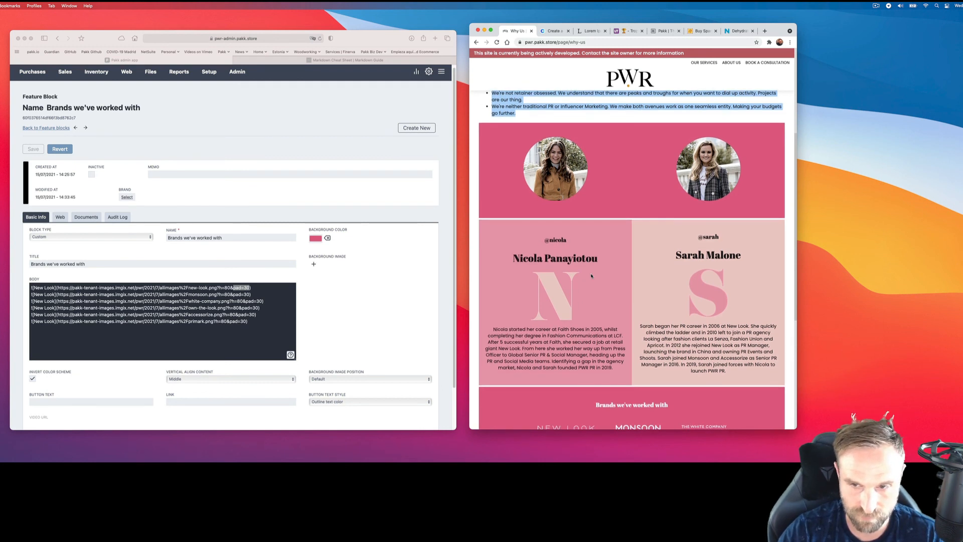
pyautogui.scroll(-5, 663, 254)
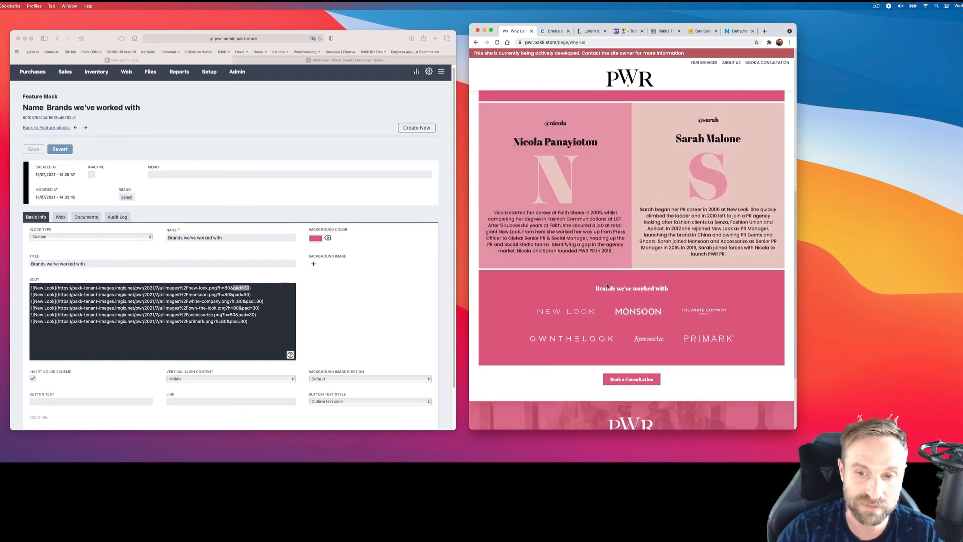
pyautogui.scroll(-3, 673, 298)
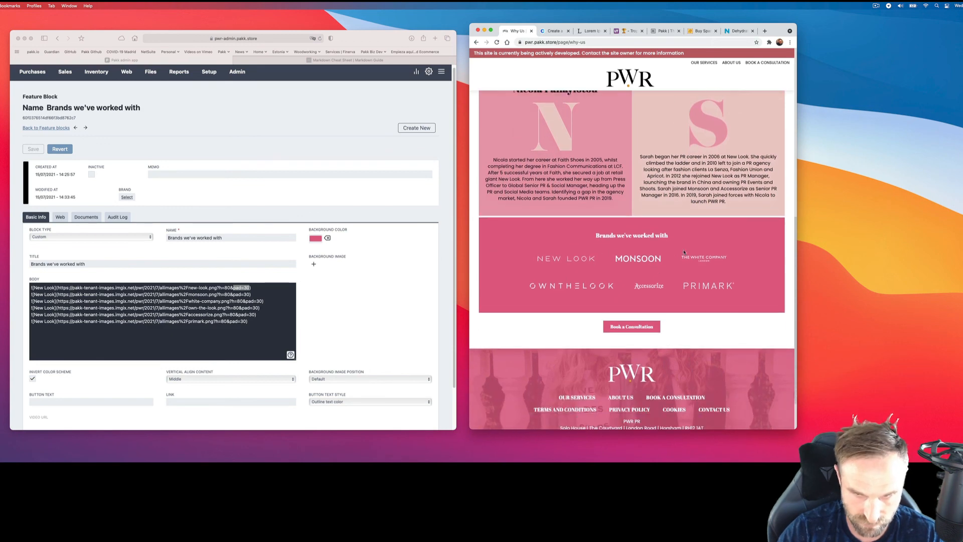
# Clear the text highlight, review the Why Us page's text and feature blocks again, and view the PWR home page's blocks.
pyautogui.scroll(12, 660, 268)
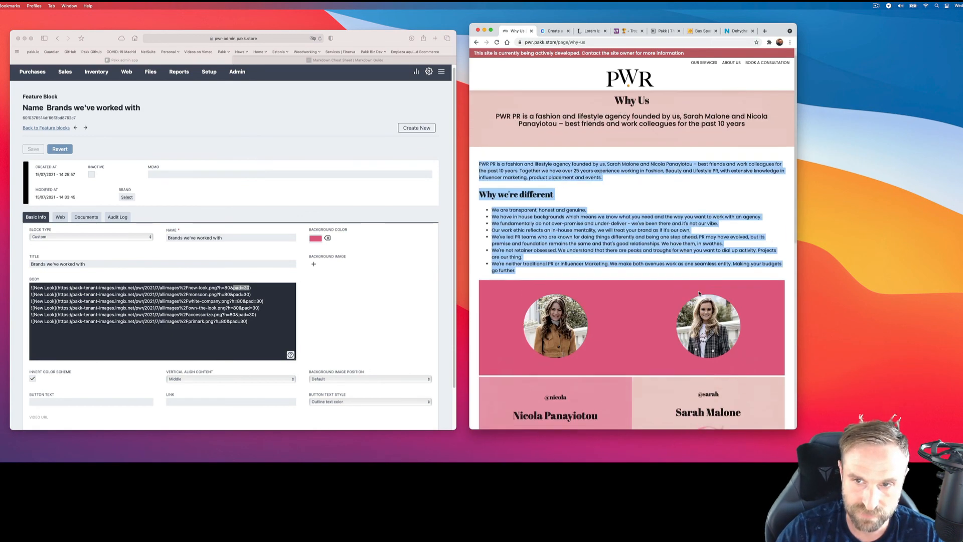
pyautogui.click(618, 212)
pyautogui.scroll(-12, 637, 223)
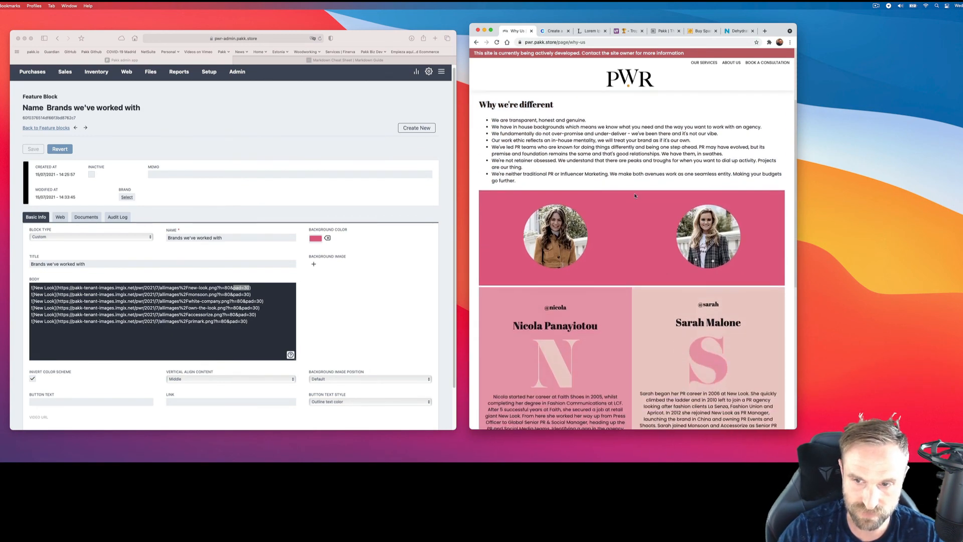
pyautogui.scroll(12, 656, 233)
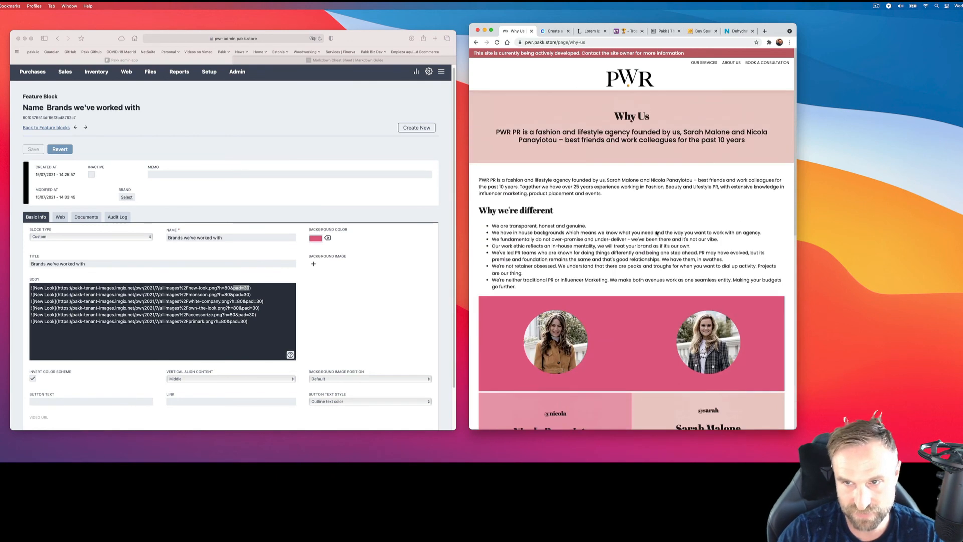
pyautogui.scroll(-4, 657, 232)
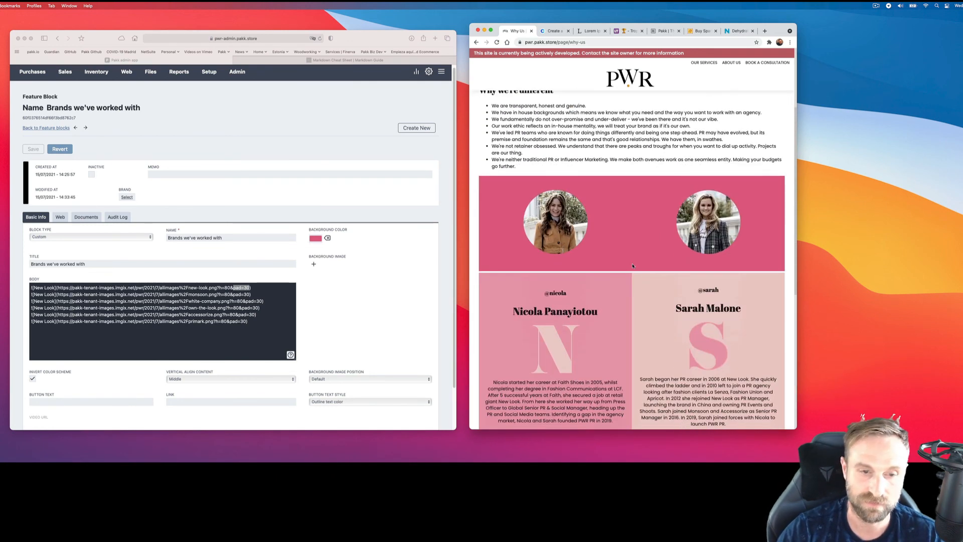
pyautogui.scroll(-6, 632, 264)
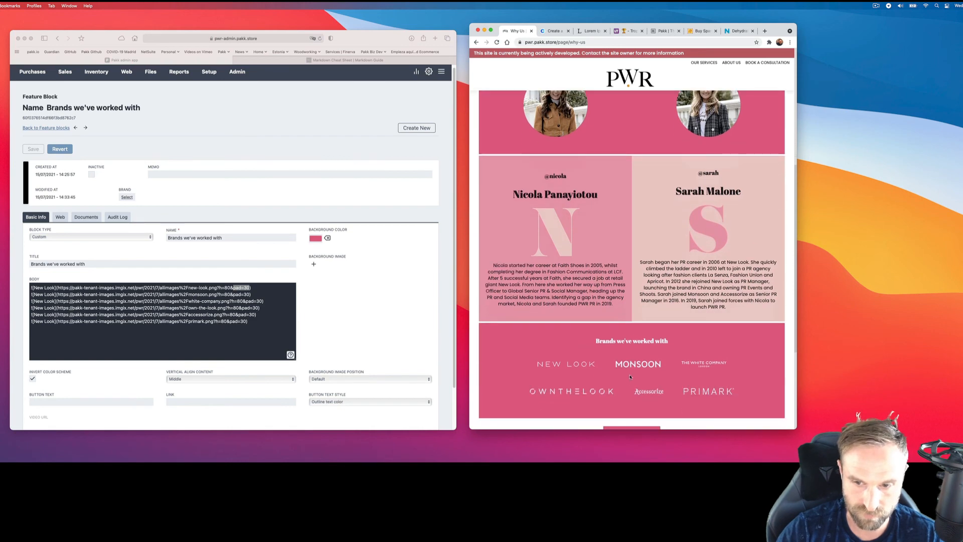
pyautogui.scroll(10, 653, 307)
pyautogui.click(631, 79)
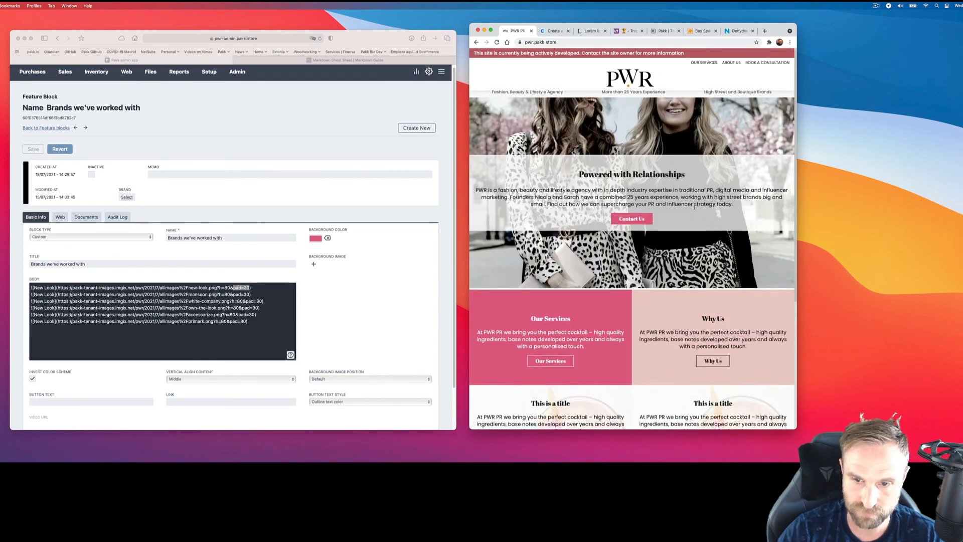
pyautogui.scroll(-4, 633, 216)
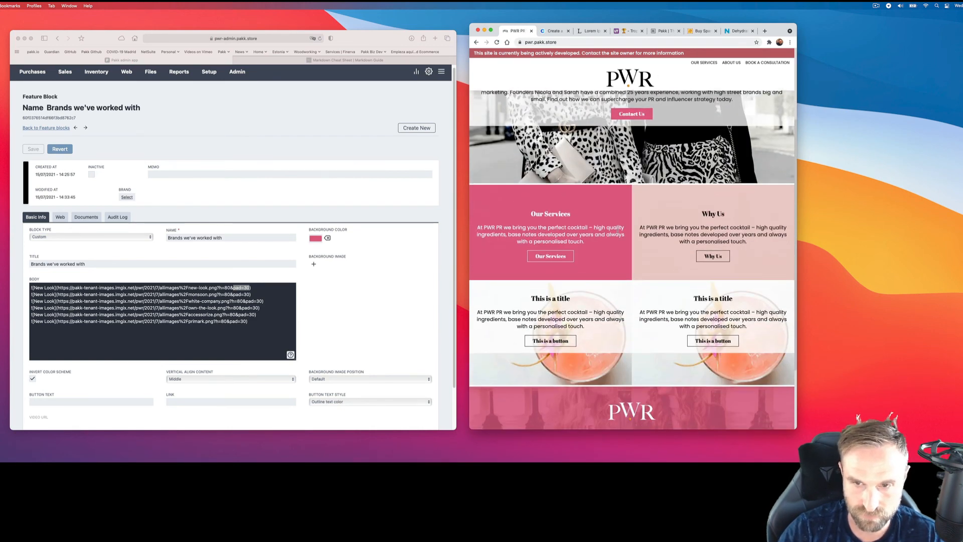
# Open the PWR PR Website record in the store admin for editing and bring its store homepage blocks into view.
pyautogui.scroll(4, 528, 196)
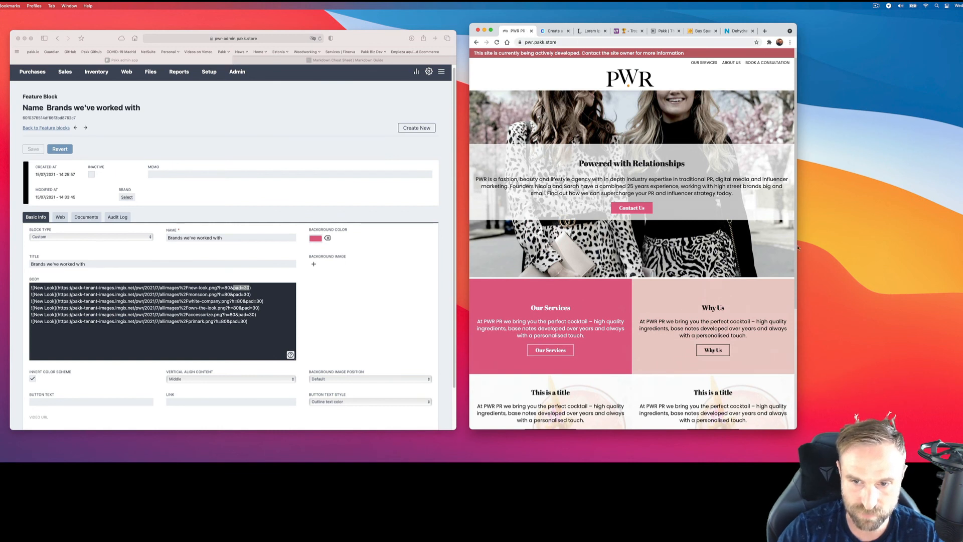
pyautogui.scroll(-2, 632, 241)
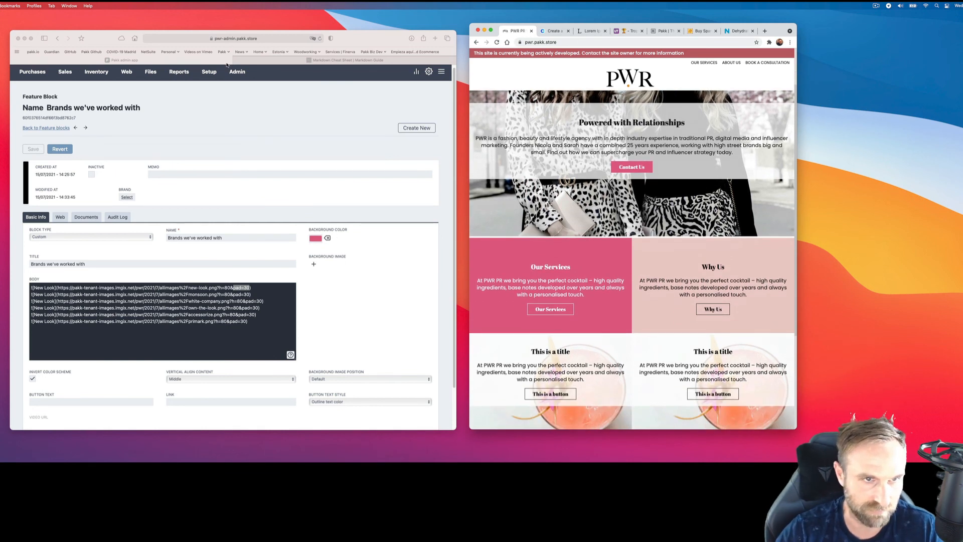
pyautogui.click(212, 73)
pyautogui.click(211, 288)
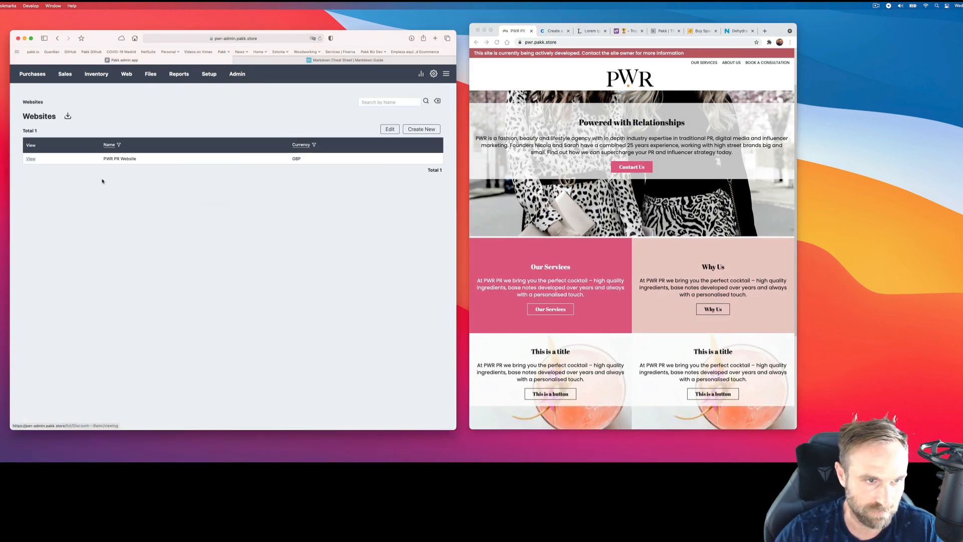
pyautogui.click(32, 159)
pyautogui.scroll(-3, 110, 371)
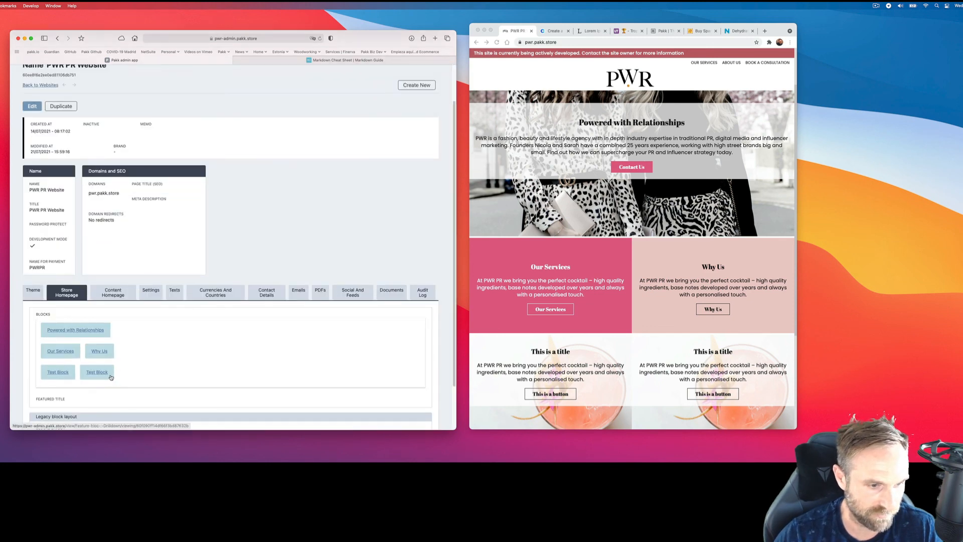
pyautogui.click(33, 106)
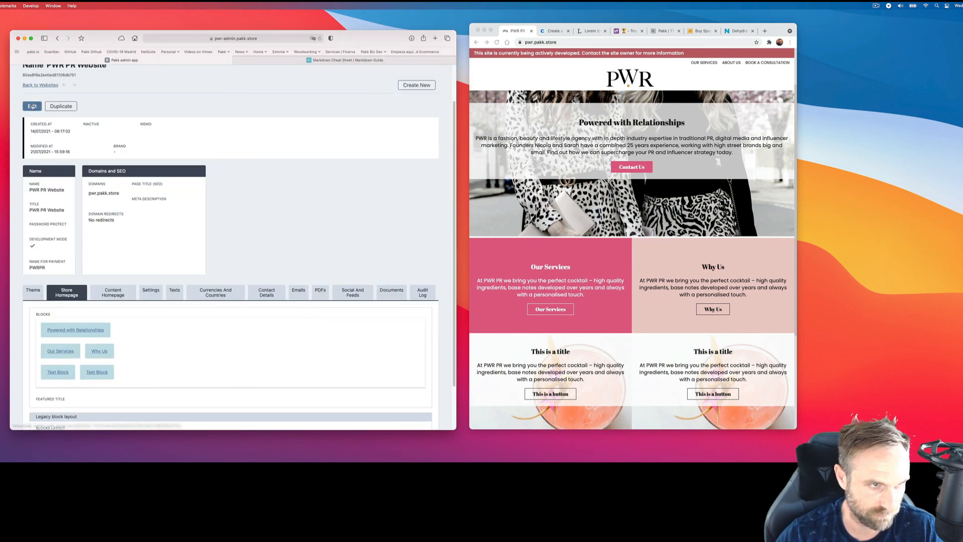
pyautogui.scroll(-3, 122, 360)
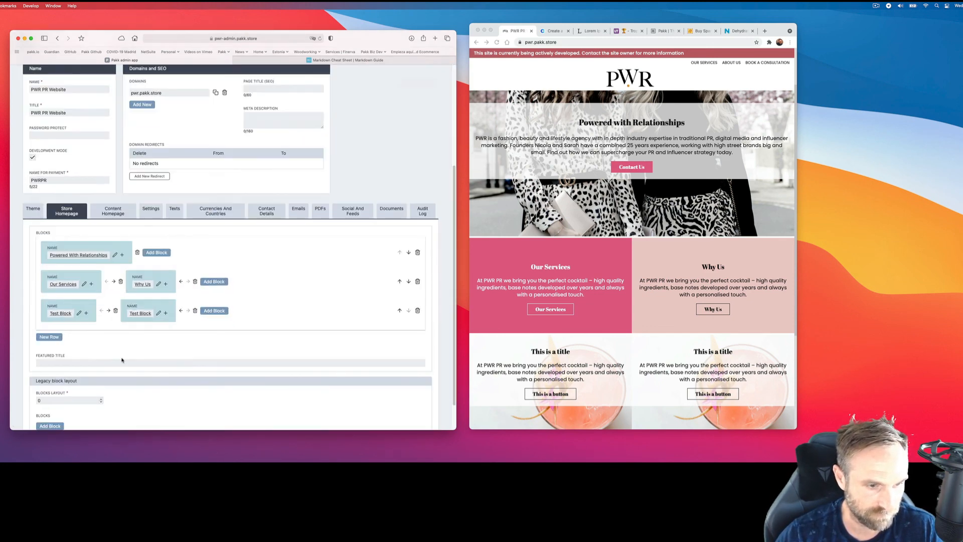
# Remove both Test Block entries from the store homepage's third row, save the website record and reload the PWR storefront.
pyautogui.click(195, 310)
pyautogui.click(115, 311)
pyautogui.scroll(5, 117, 327)
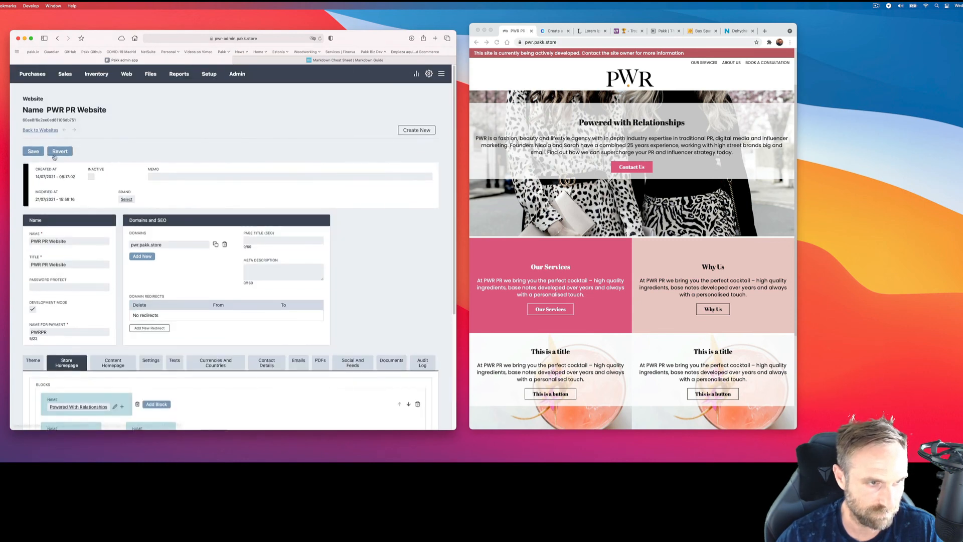
pyautogui.click(33, 151)
pyautogui.click(497, 42)
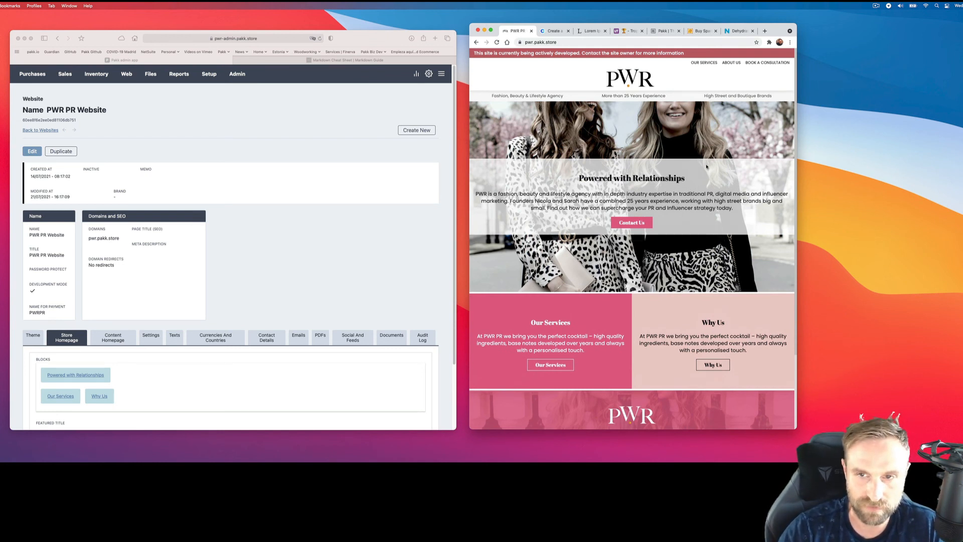
# Open the storefront's Our Services page and review its introduction, Print, Digital and Influencers blocks.
pyautogui.click(704, 63)
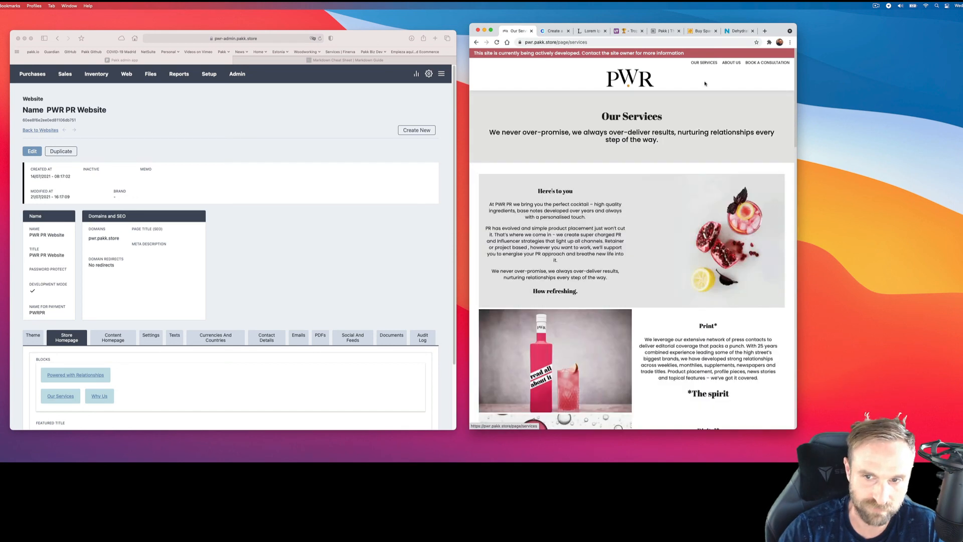
pyautogui.scroll(-12, 714, 182)
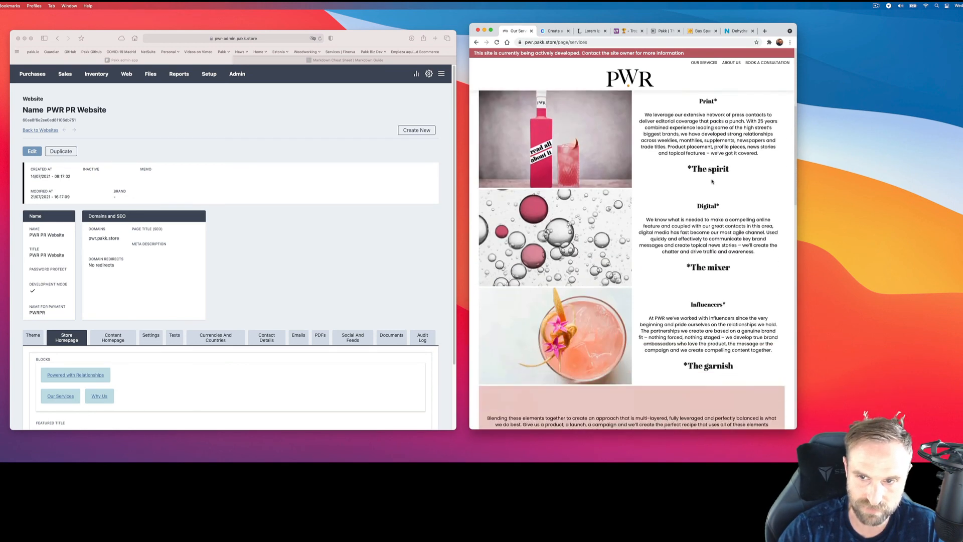
pyautogui.scroll(-2, 712, 180)
pyautogui.scroll(13, 712, 180)
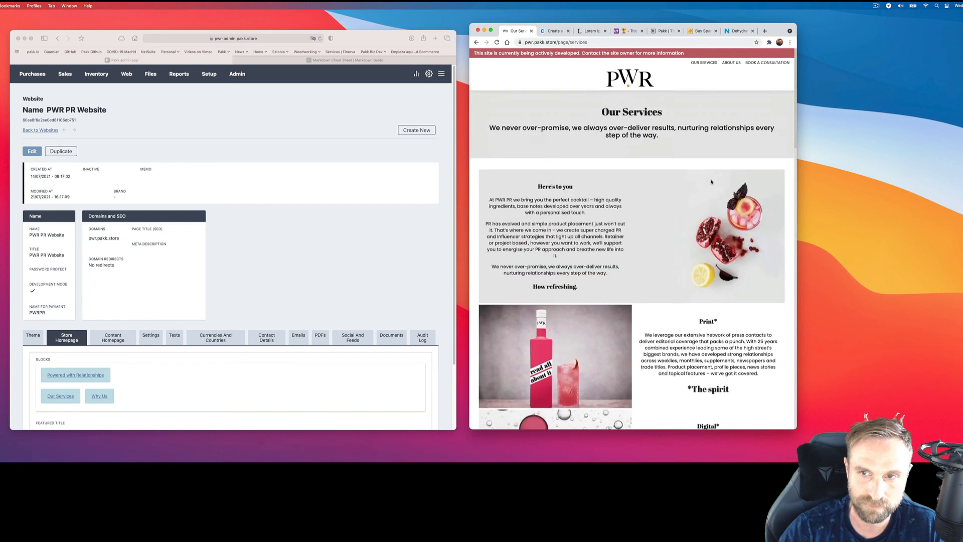
# Review the About Us page's Why we're different list and founder blocks, and return to the PWR home page to check its layout.
pyautogui.click(732, 62)
pyautogui.scroll(-4, 652, 210)
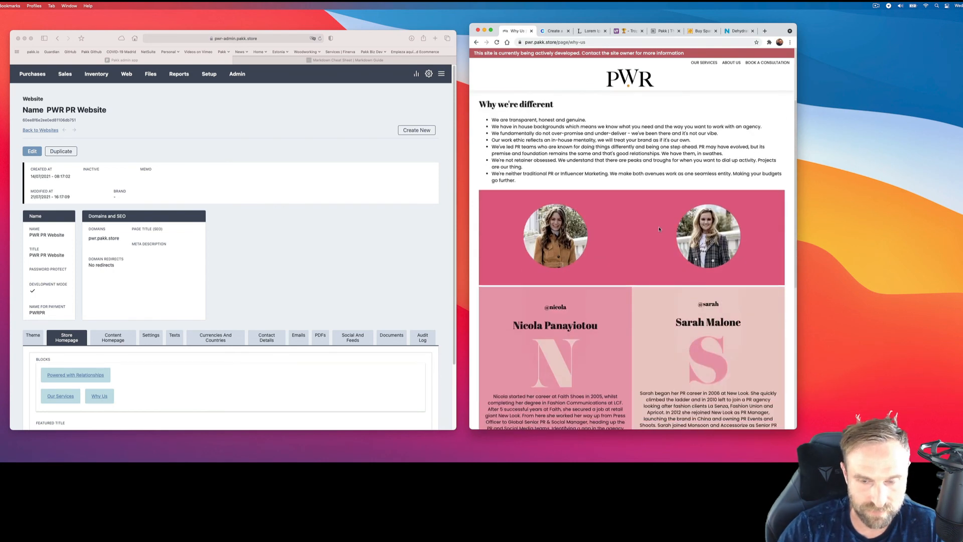
pyautogui.scroll(4, 652, 210)
pyautogui.click(636, 70)
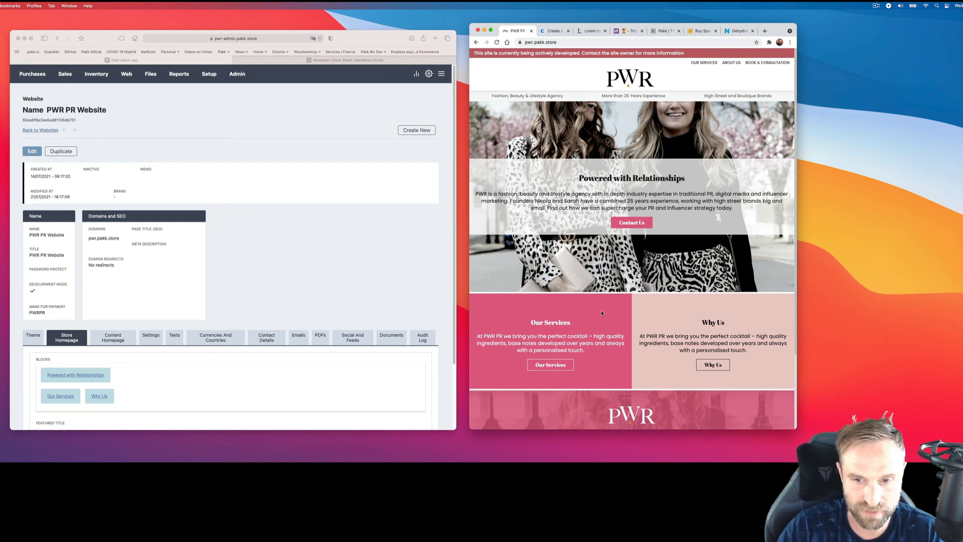
pyautogui.scroll(-2, 602, 313)
pyautogui.scroll(2, 603, 313)
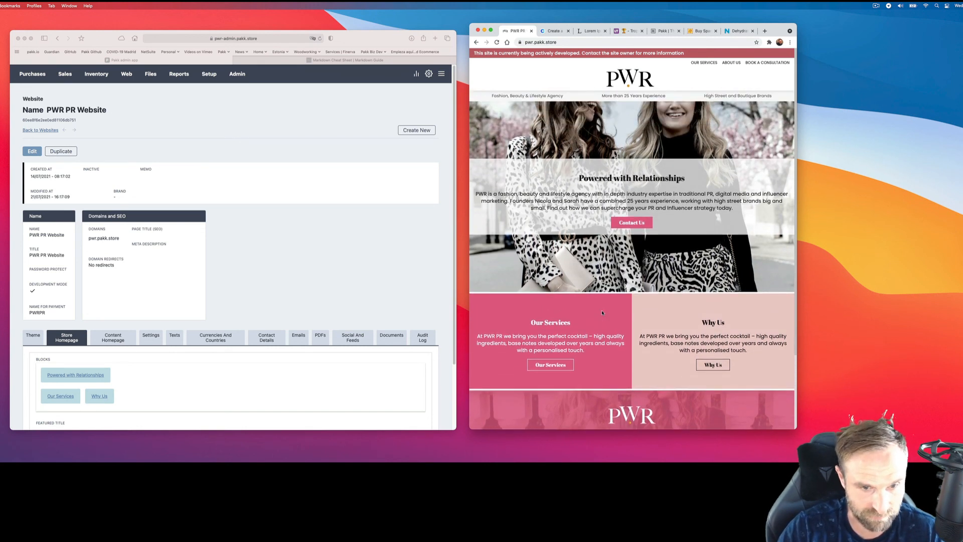